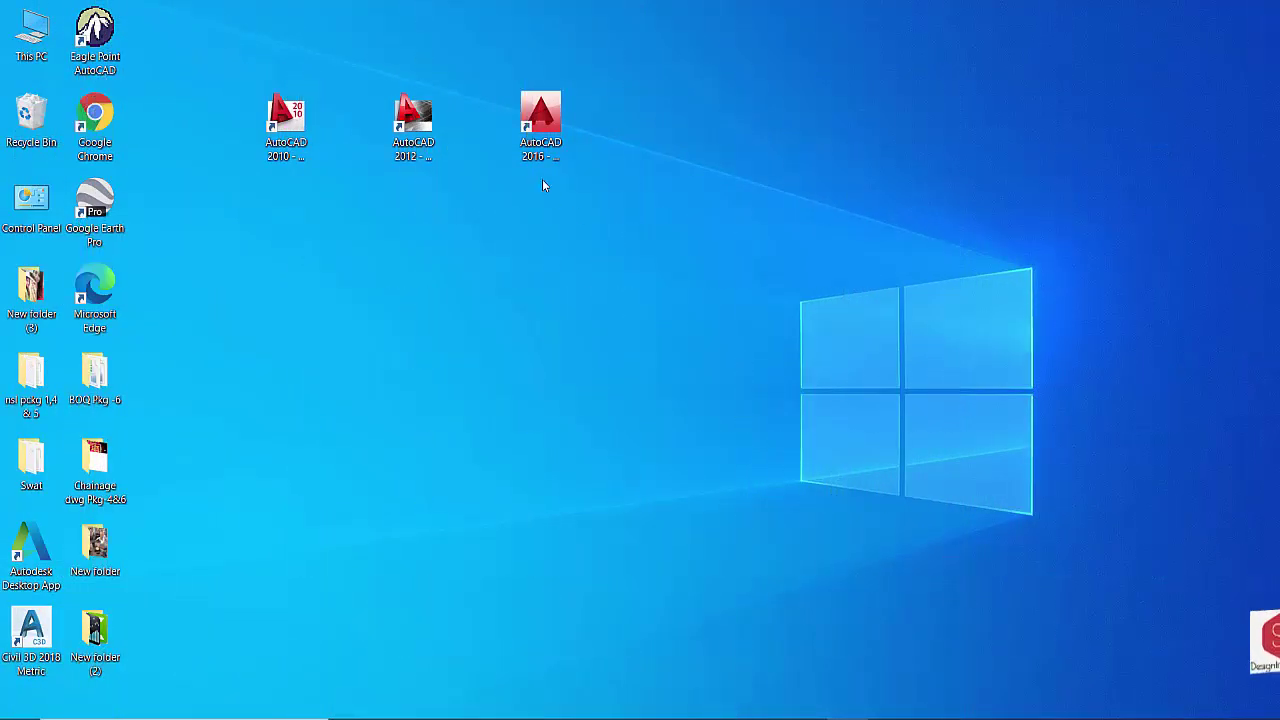
Launch AutoCAD 2016 - English from its desktop shortcut to get a blank Drawing1
{"action": "left_click", "coordinate": [285, 125]}
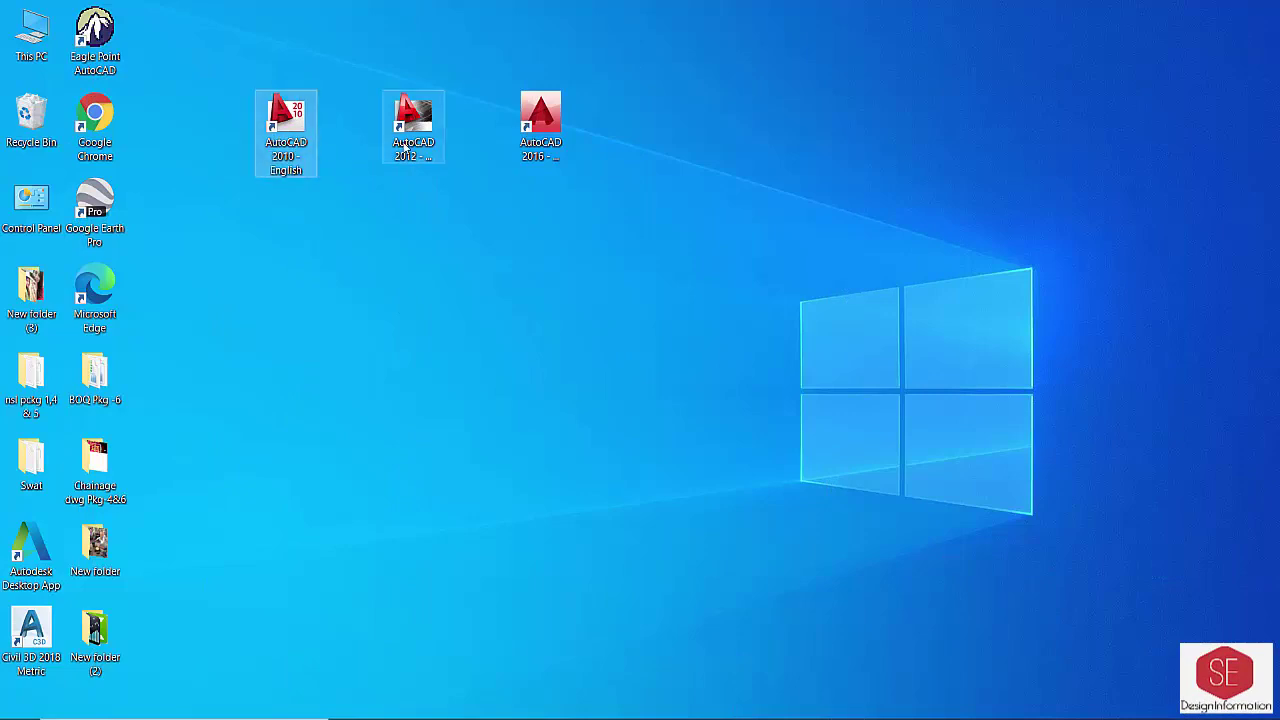
{"action": "left_click", "coordinate": [411, 148]}
{"action": "left_click", "coordinate": [540, 120]}
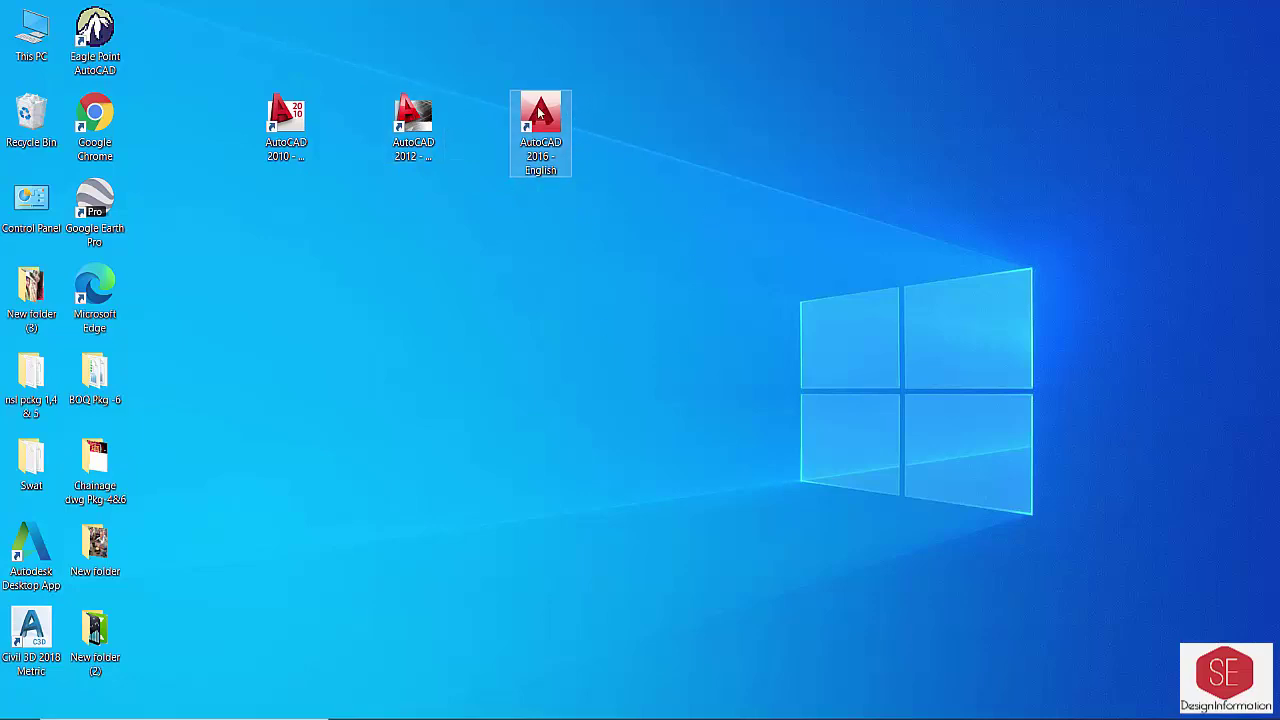
{"action": "double_click", "coordinate": [555, 125]}
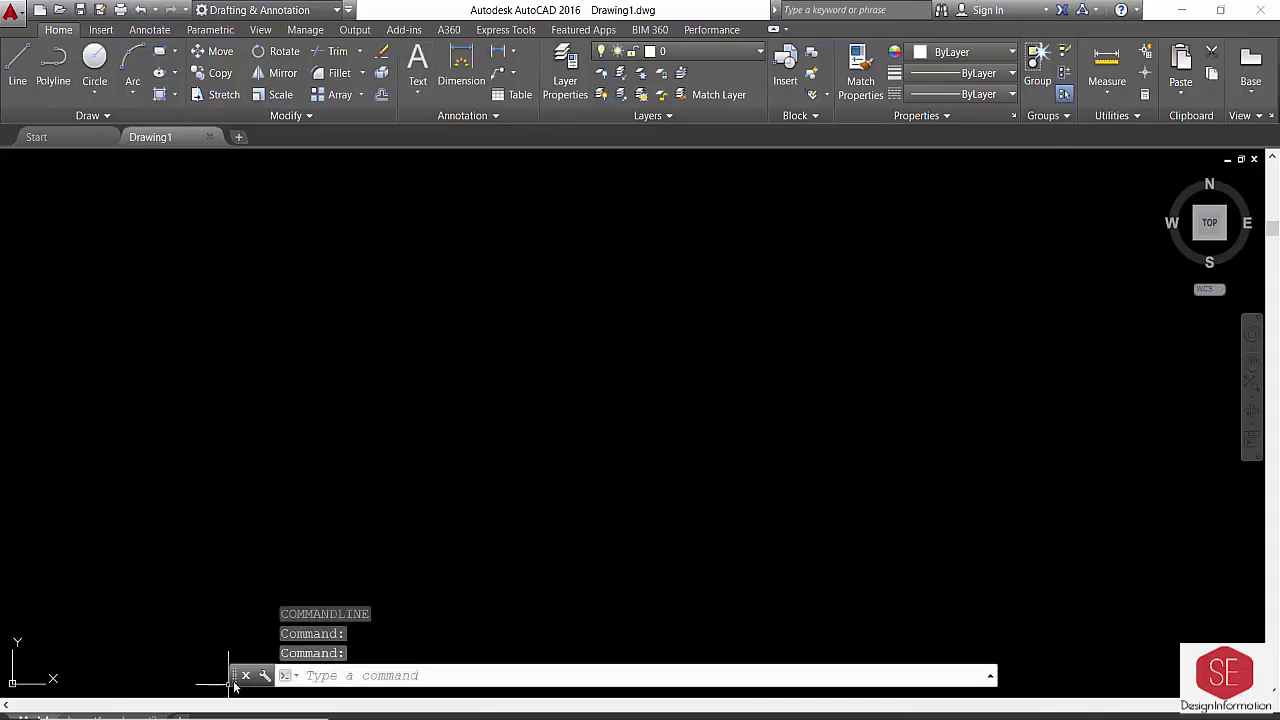
Float the command line near the top and draw a five-point zigzag with the Line tool
{"action": "left_click_drag", "start_coordinate": [234, 678], "coordinate": [276, 200]}
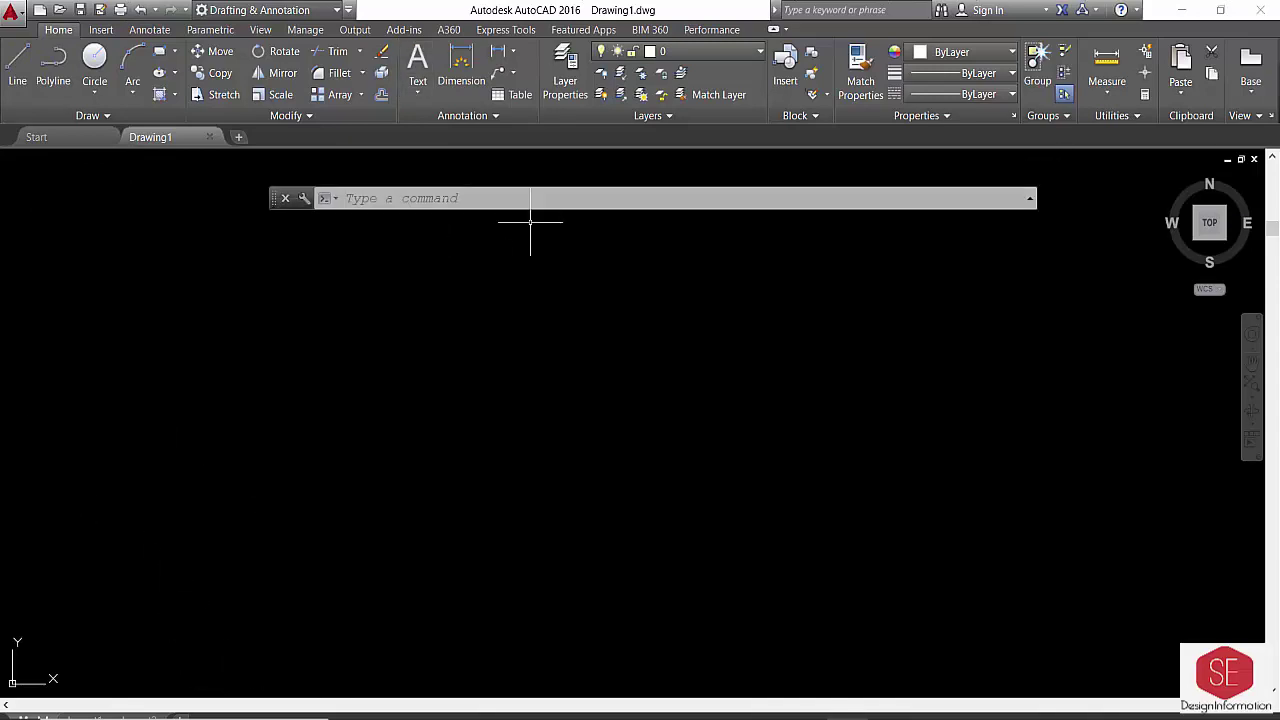
{"action": "left_click", "coordinate": [18, 68]}
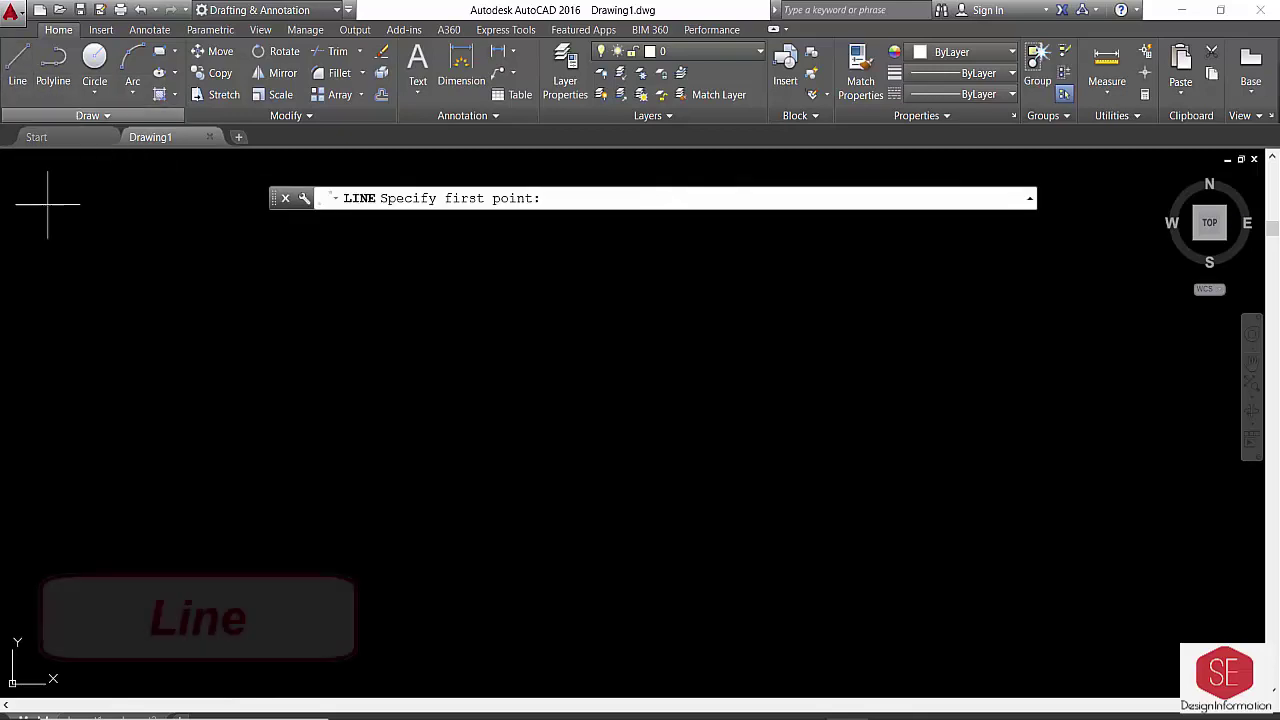
{"action": "left_click", "coordinate": [244, 470]}
{"action": "left_click", "coordinate": [469, 327]}
{"action": "left_click", "coordinate": [640, 433]}
{"action": "left_click", "coordinate": [842, 308]}
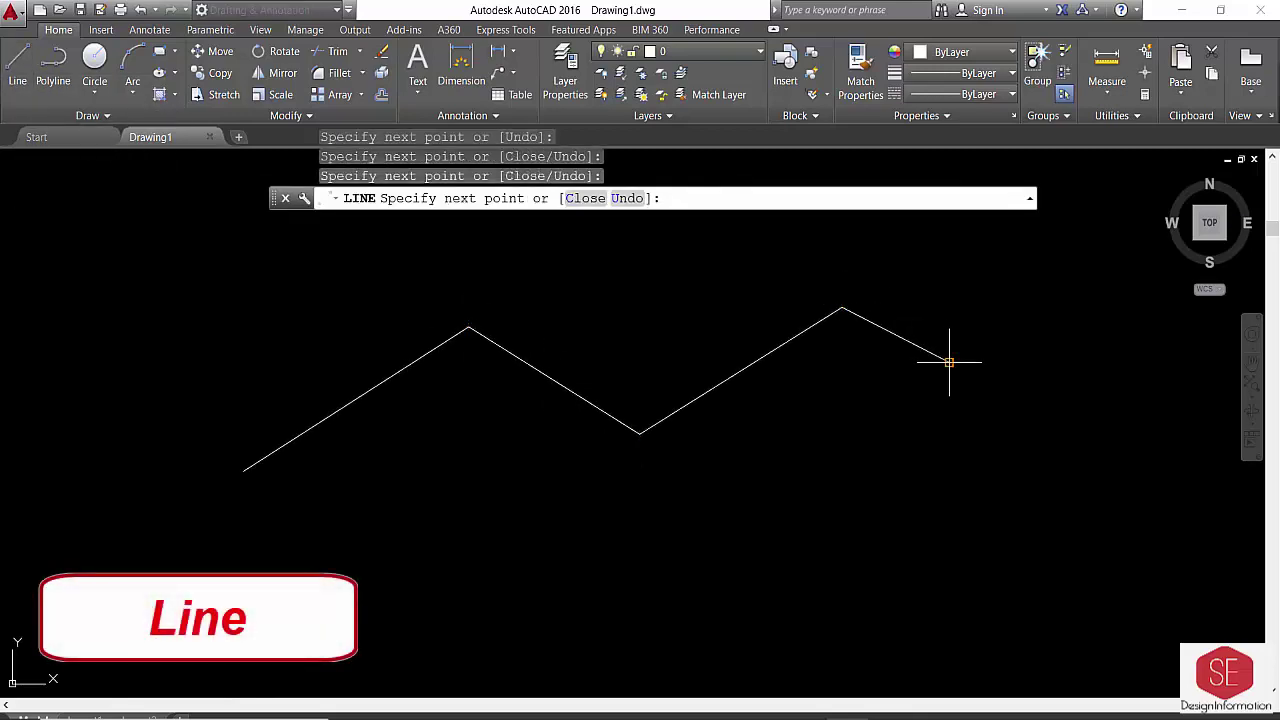
{"action": "left_click", "coordinate": [949, 362]}
{"action": "key", "text": "Escape"}
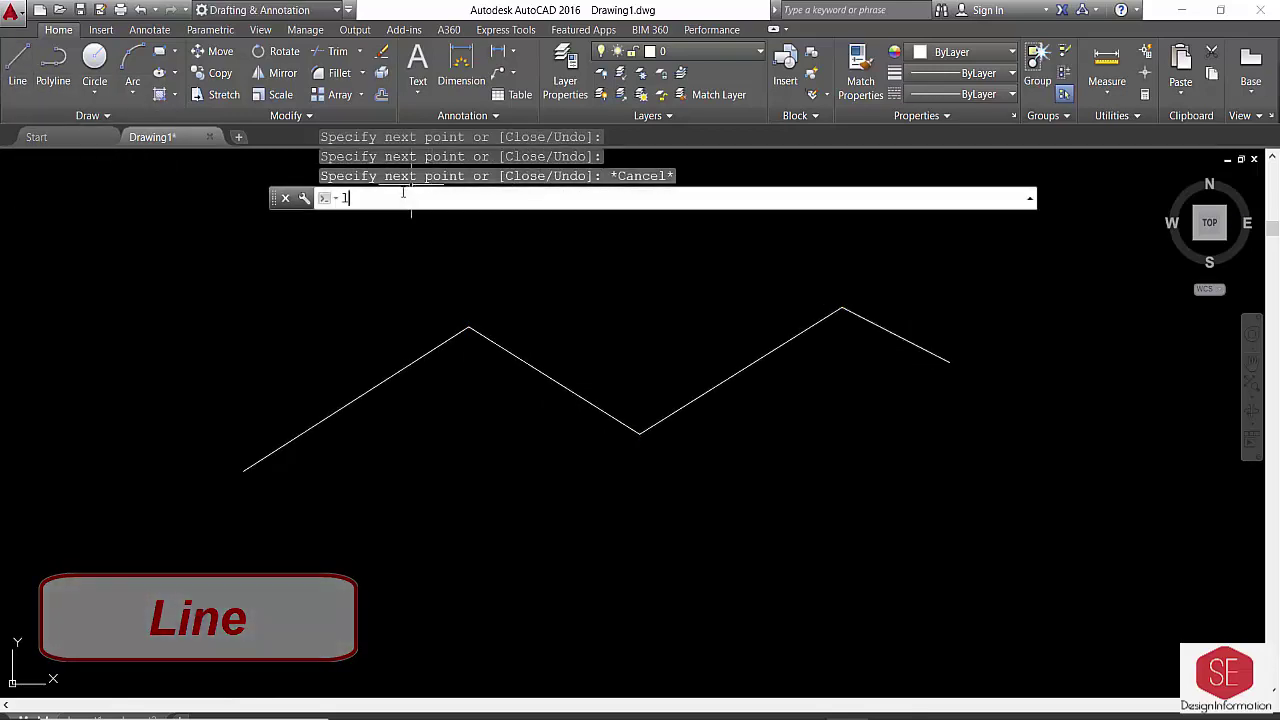
Draw a second five-point zigzag below it using the L alias
{"action": "type", "text": "L"}
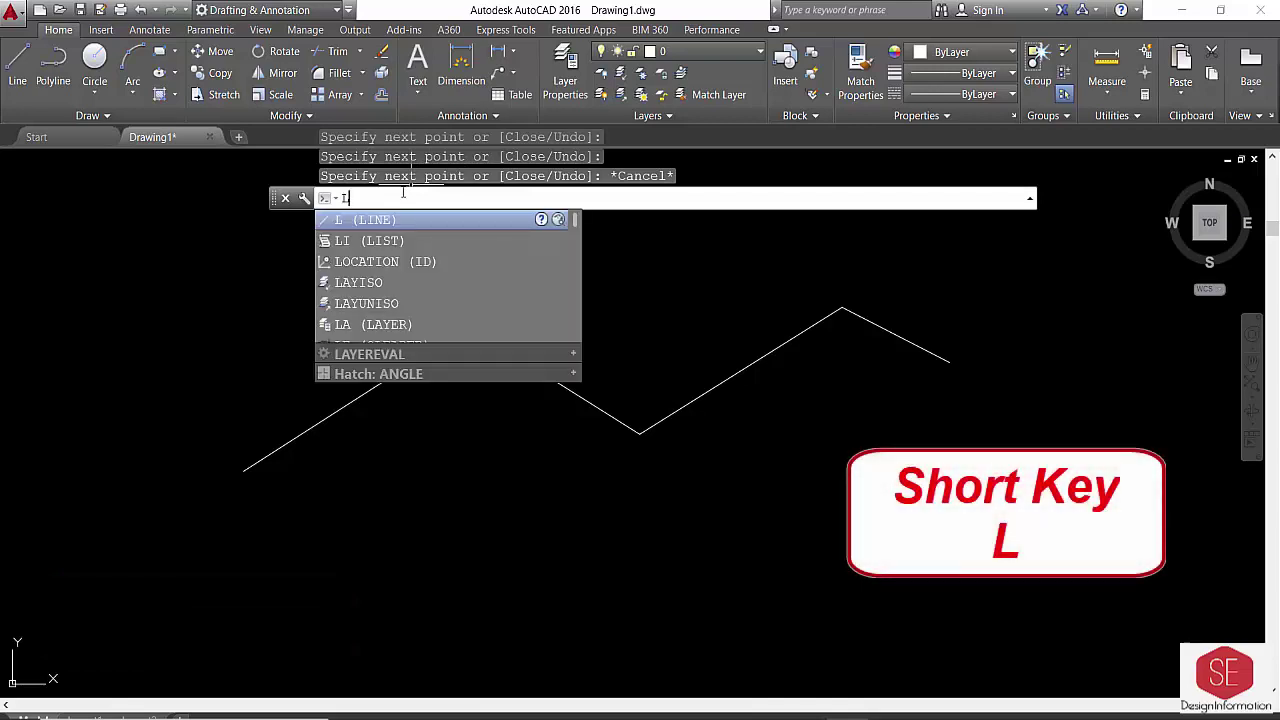
{"action": "key", "text": "Return"}
{"action": "left_click", "coordinate": [355, 535]}
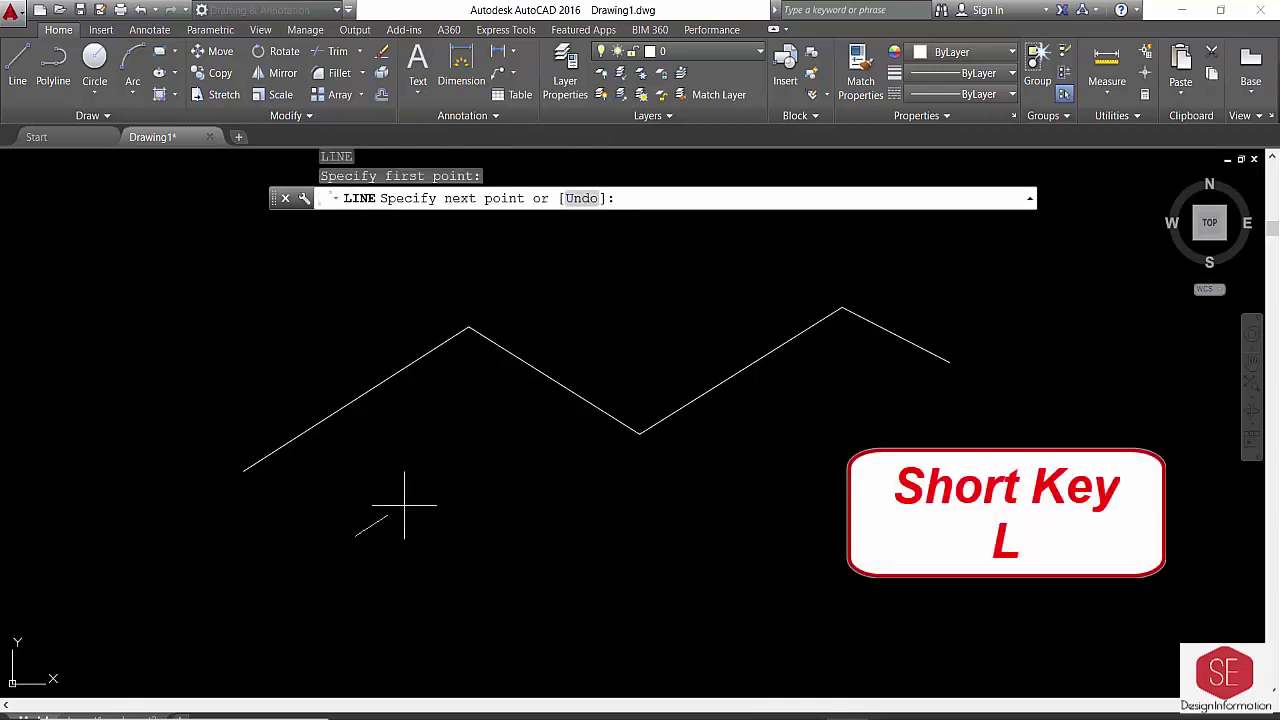
{"action": "left_click", "coordinate": [480, 452]}
{"action": "left_click", "coordinate": [633, 538]}
{"action": "left_click", "coordinate": [851, 441]}
{"action": "left_click", "coordinate": [939, 469]}
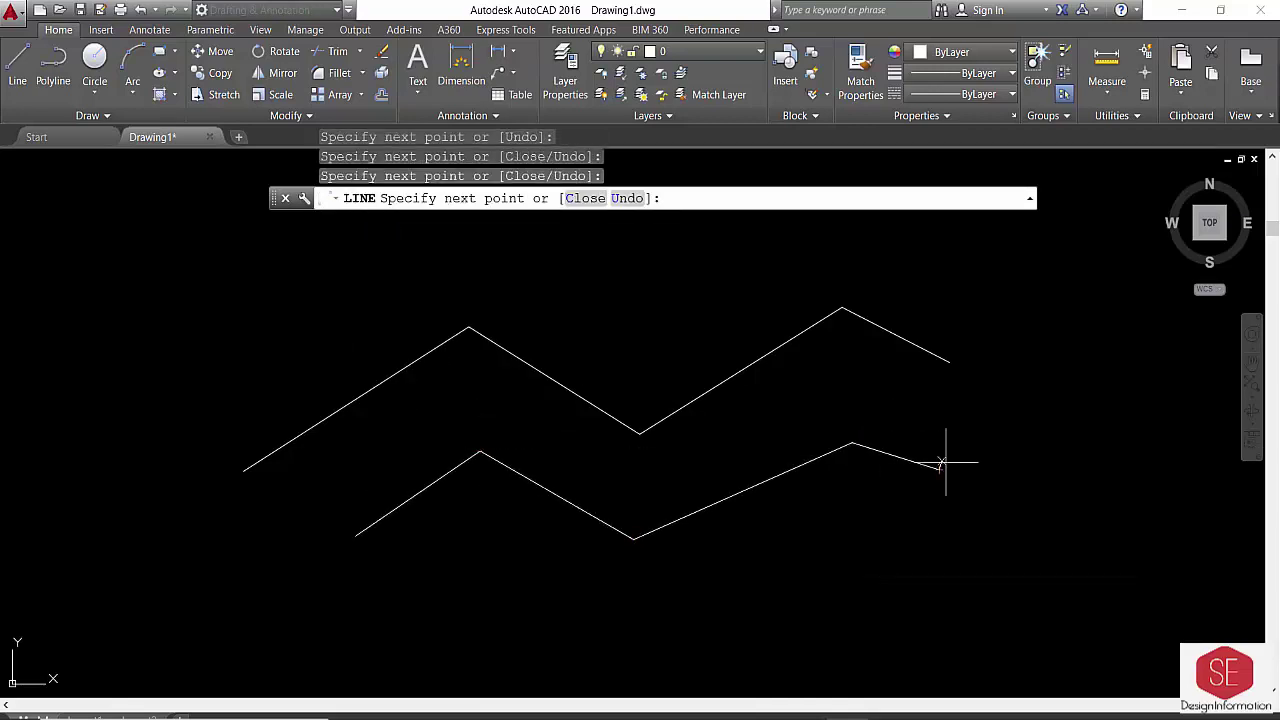
{"action": "key", "text": "Escape"}
Window-select both zigzags and erase them with E
{"action": "left_click", "coordinate": [1036, 303]}
{"action": "left_click", "coordinate": [279, 514]}
{"action": "type", "text": "e"}
{"action": "key", "text": "Return"}
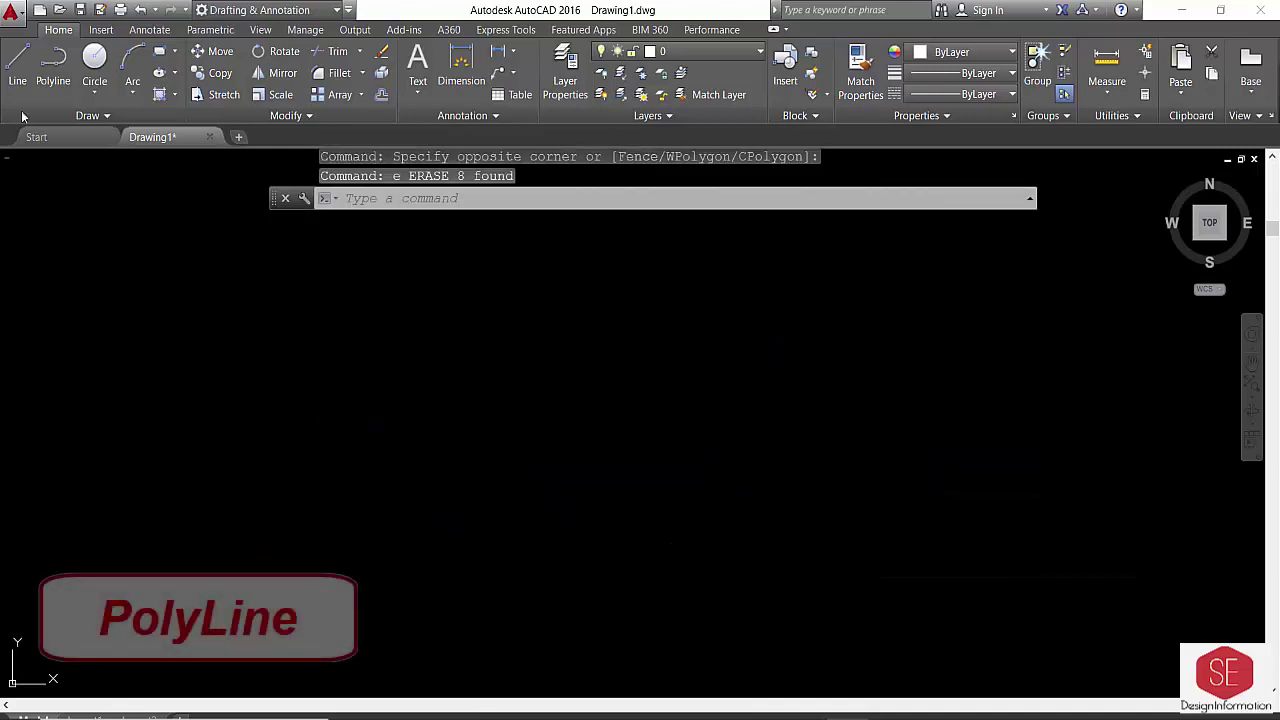
Draw a four-point zigzag polyline with the Polyline tool
{"action": "left_click", "coordinate": [52, 70]}
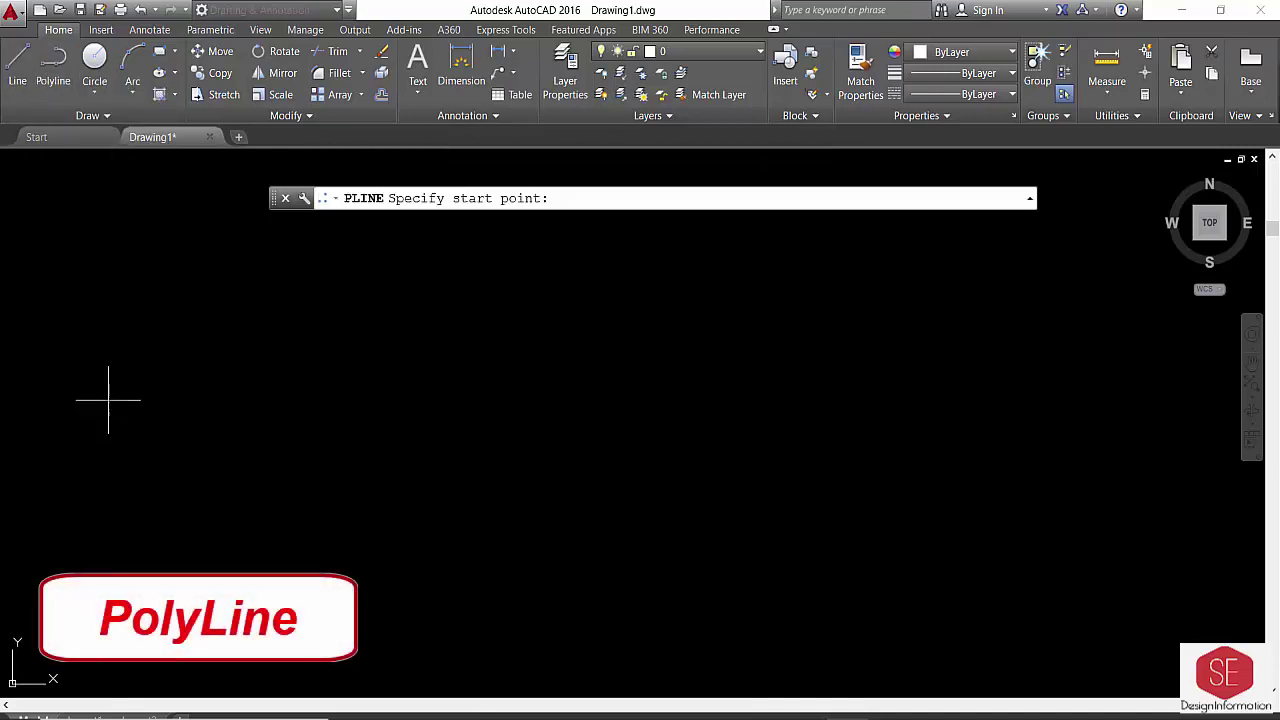
{"action": "left_click", "coordinate": [111, 404]}
{"action": "left_click", "coordinate": [460, 295]}
{"action": "left_click", "coordinate": [600, 408]}
{"action": "left_click", "coordinate": [1008, 273]}
{"action": "key", "text": "Escape"}
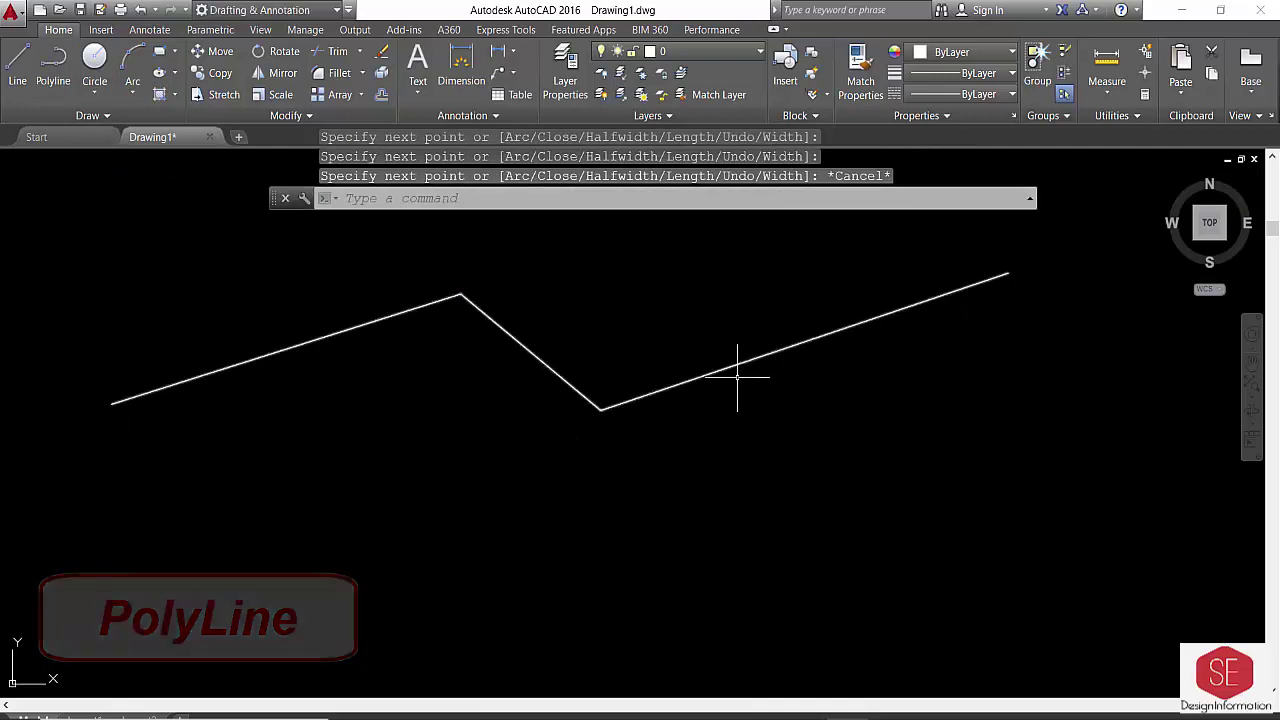
Draw a second five-point zigzag polyline using the PL alias
{"action": "type", "text": "PL"}
{"action": "key", "text": "Return"}
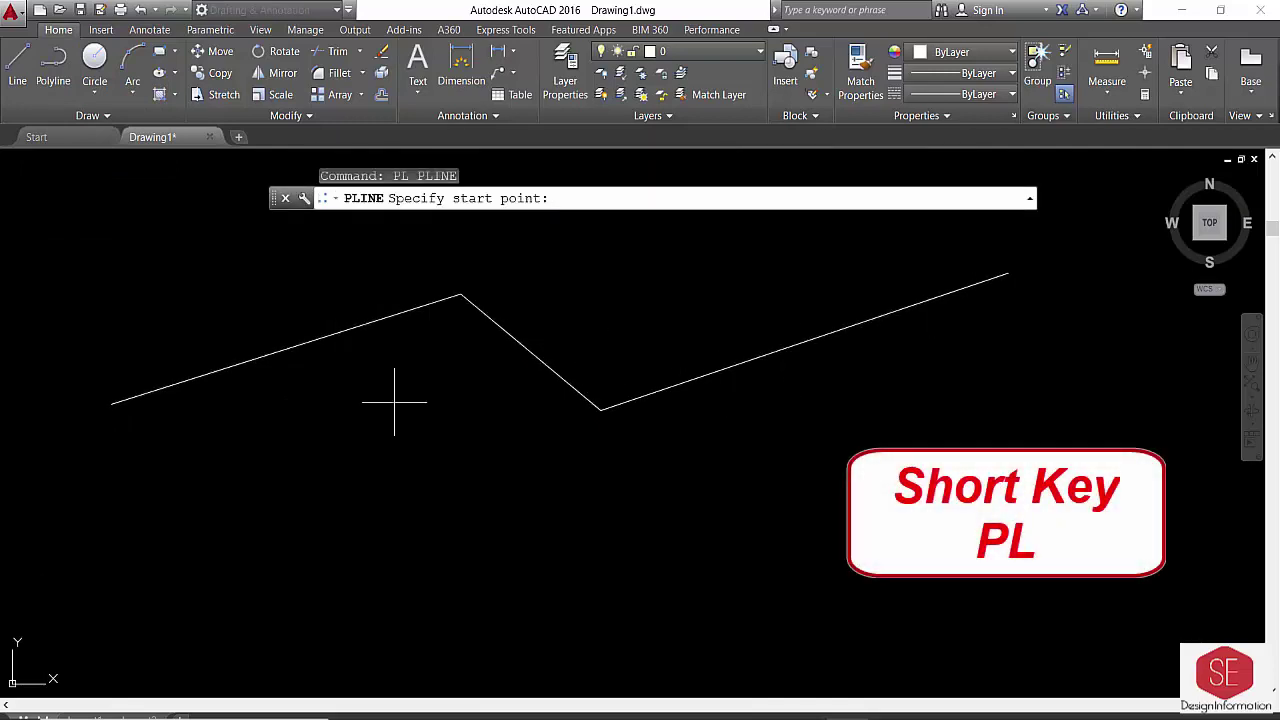
{"action": "left_click", "coordinate": [103, 541]}
{"action": "left_click", "coordinate": [365, 401]}
{"action": "left_click", "coordinate": [568, 525]}
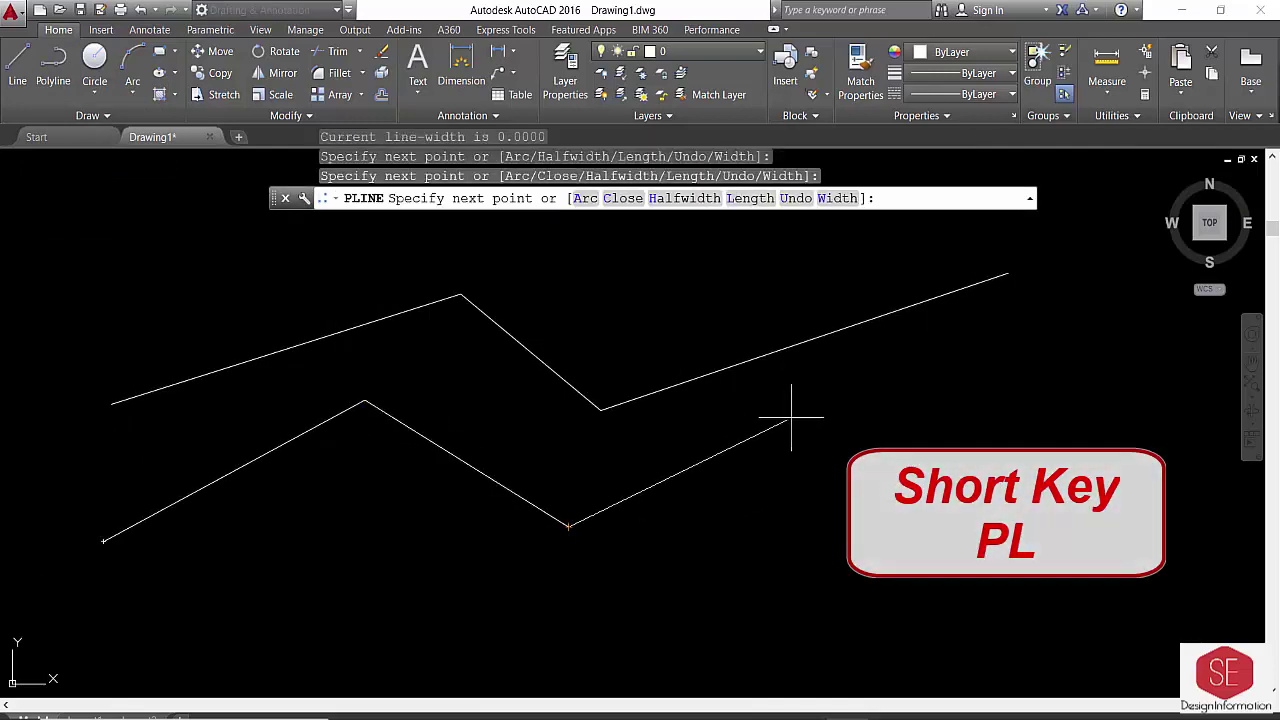
{"action": "left_click", "coordinate": [793, 416]}
{"action": "left_click", "coordinate": [1031, 426]}
{"action": "key", "text": "Escape"}
Select both polylines, erase them with the Erase tool, then undo with U
{"action": "left_click", "coordinate": [986, 423]}
{"action": "left_click", "coordinate": [846, 451]}
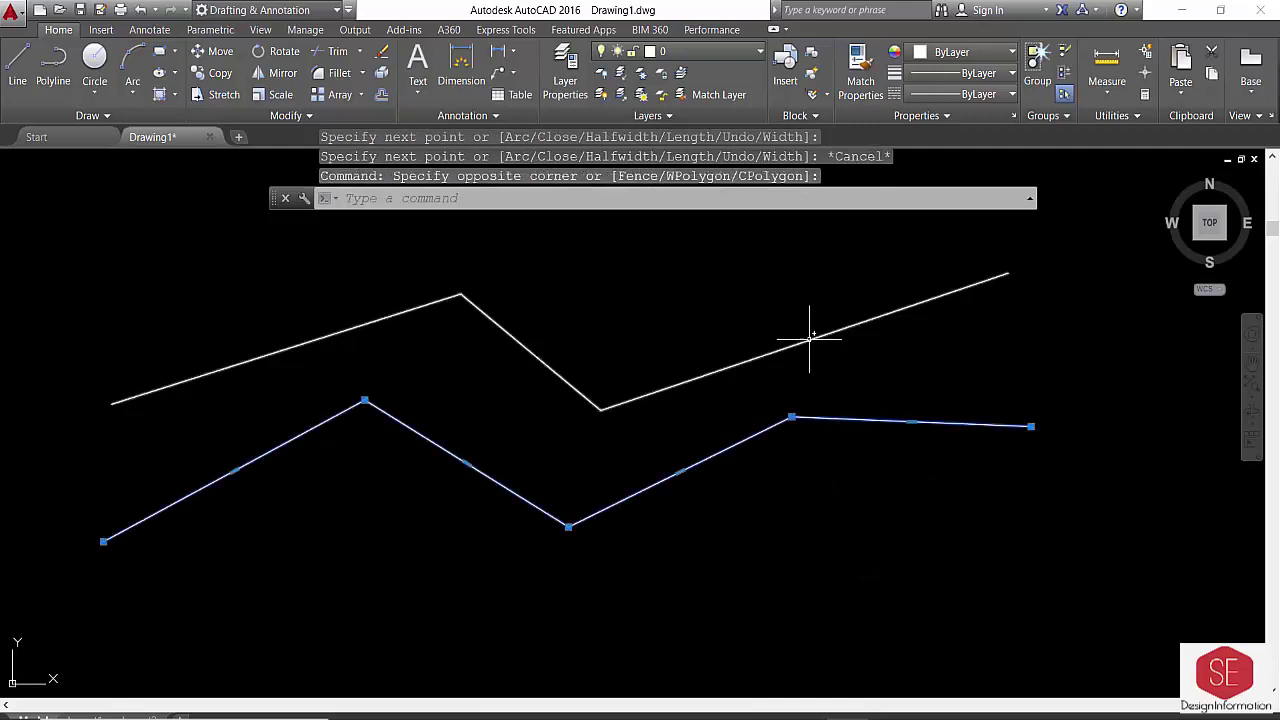
{"action": "left_click", "coordinate": [814, 337]}
{"action": "left_click", "coordinate": [677, 441]}
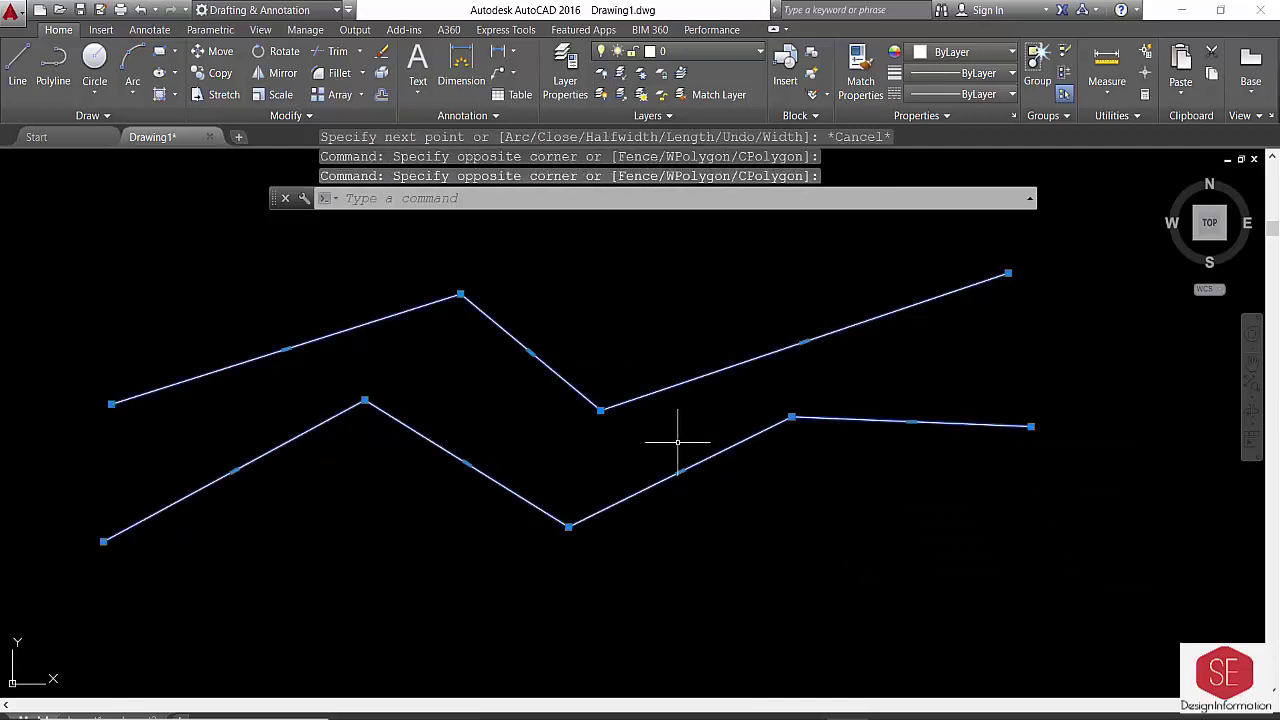
{"action": "left_click", "coordinate": [381, 52]}
{"action": "type", "text": "u"}
{"action": "key", "text": "Return"}
Reselect both polylines and erase them with the E alias
{"action": "left_click", "coordinate": [728, 318]}
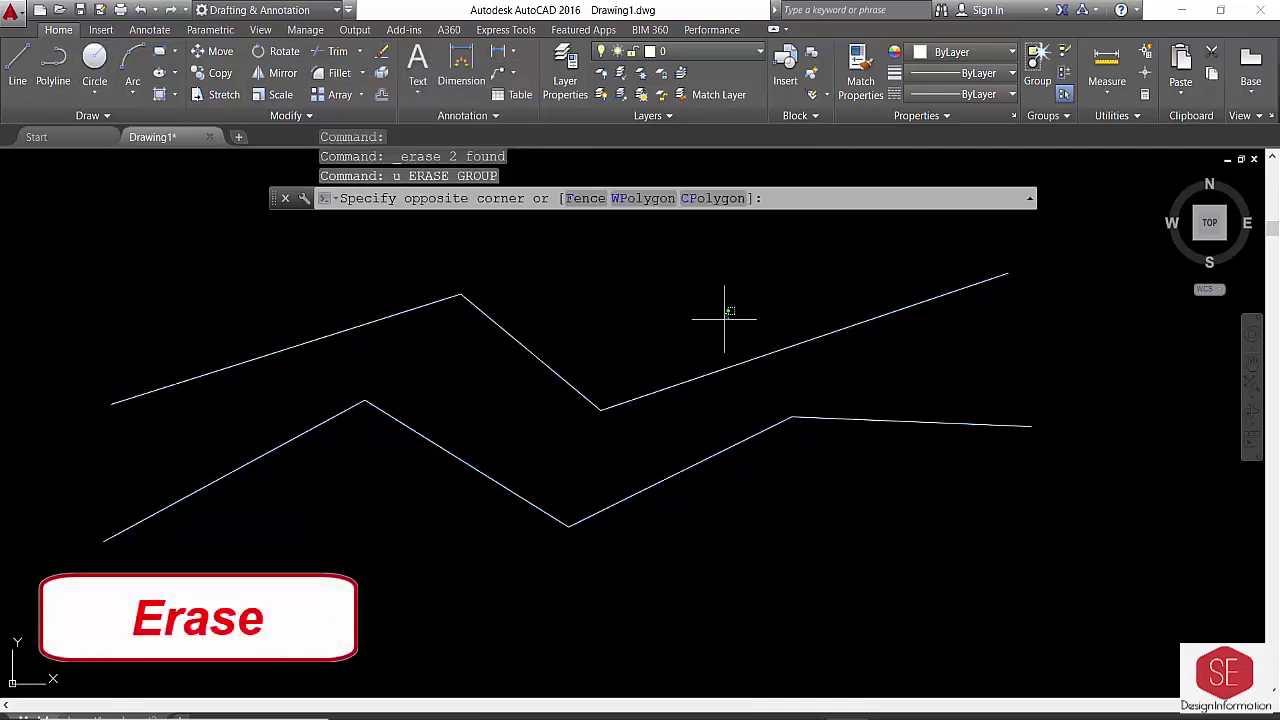
{"action": "left_click", "coordinate": [503, 530]}
{"action": "type", "text": "e"}
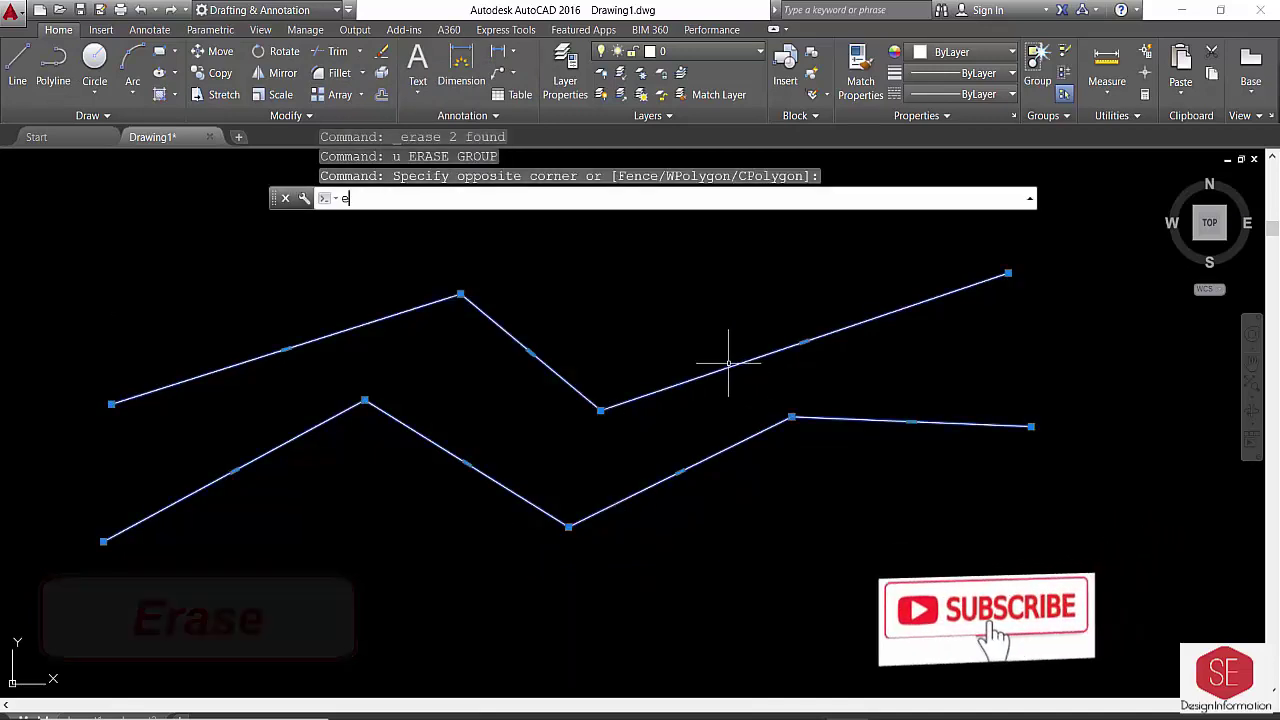
{"action": "key", "text": "Return"}
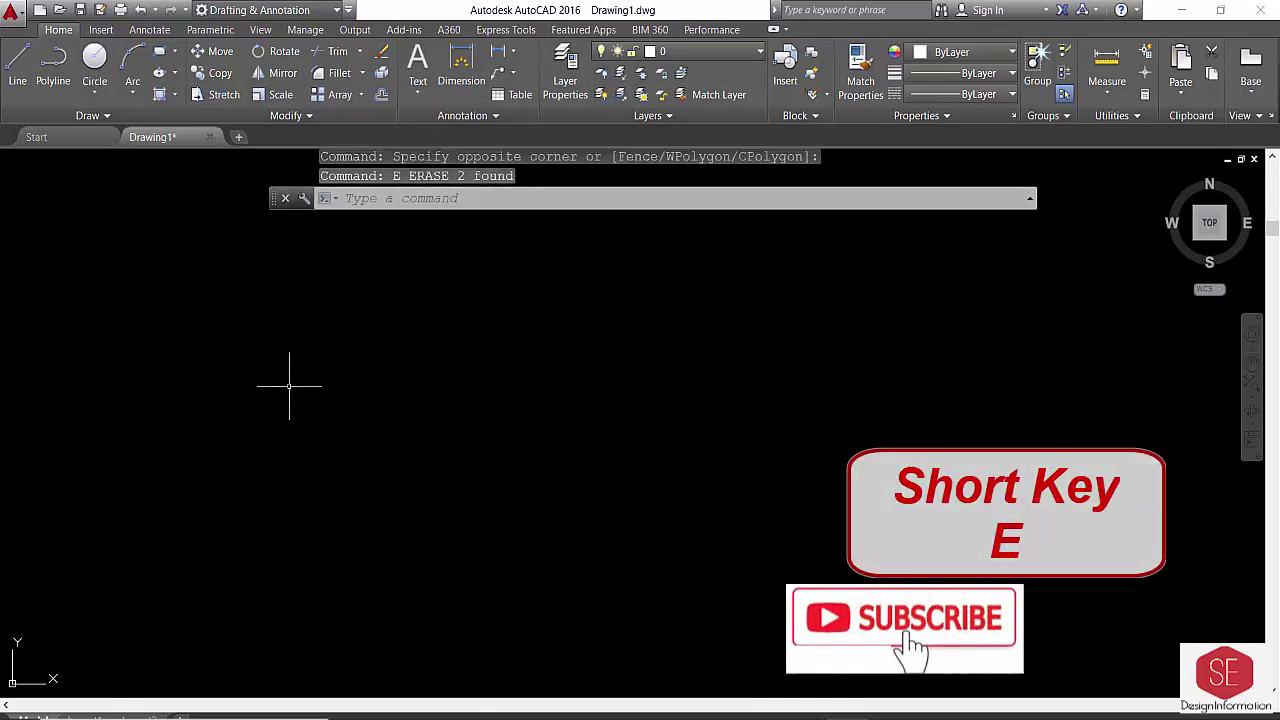
Draw a three-point arc with the Arc tool, then select it and erase it with E
{"action": "left_click", "coordinate": [130, 64]}
{"action": "left_click", "coordinate": [252, 464]}
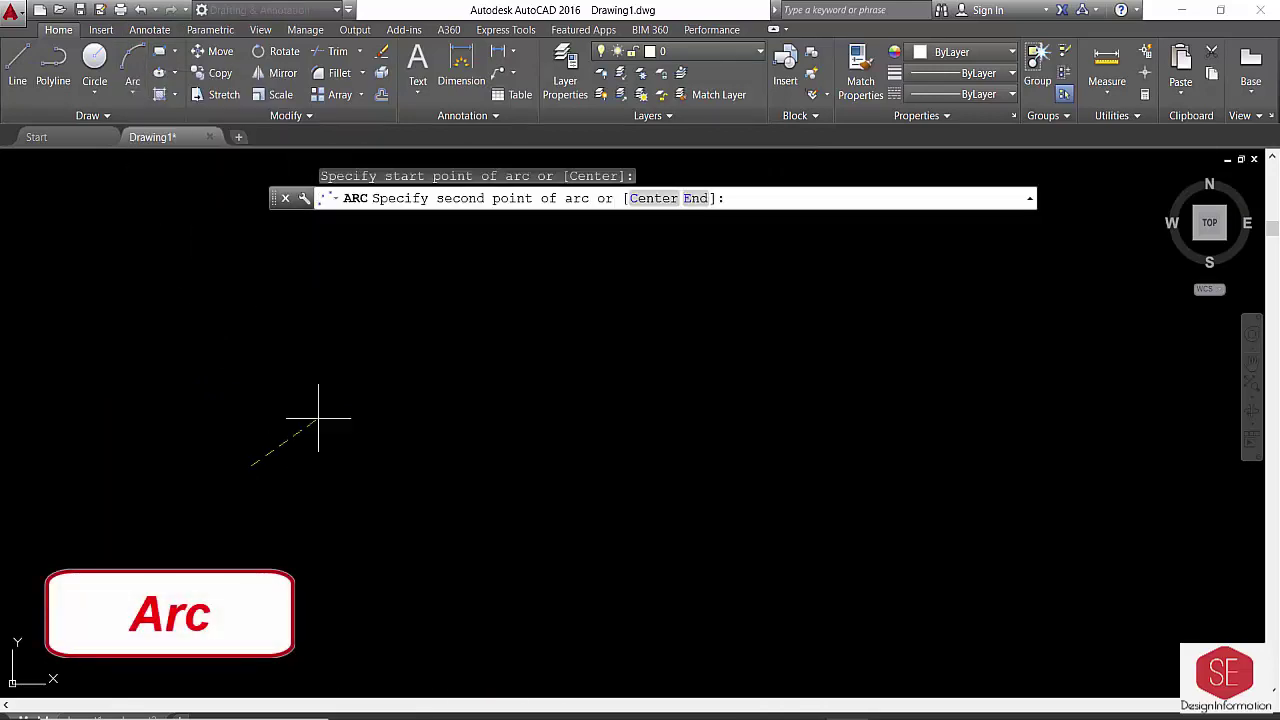
{"action": "left_click", "coordinate": [609, 280]}
{"action": "left_click", "coordinate": [990, 392]}
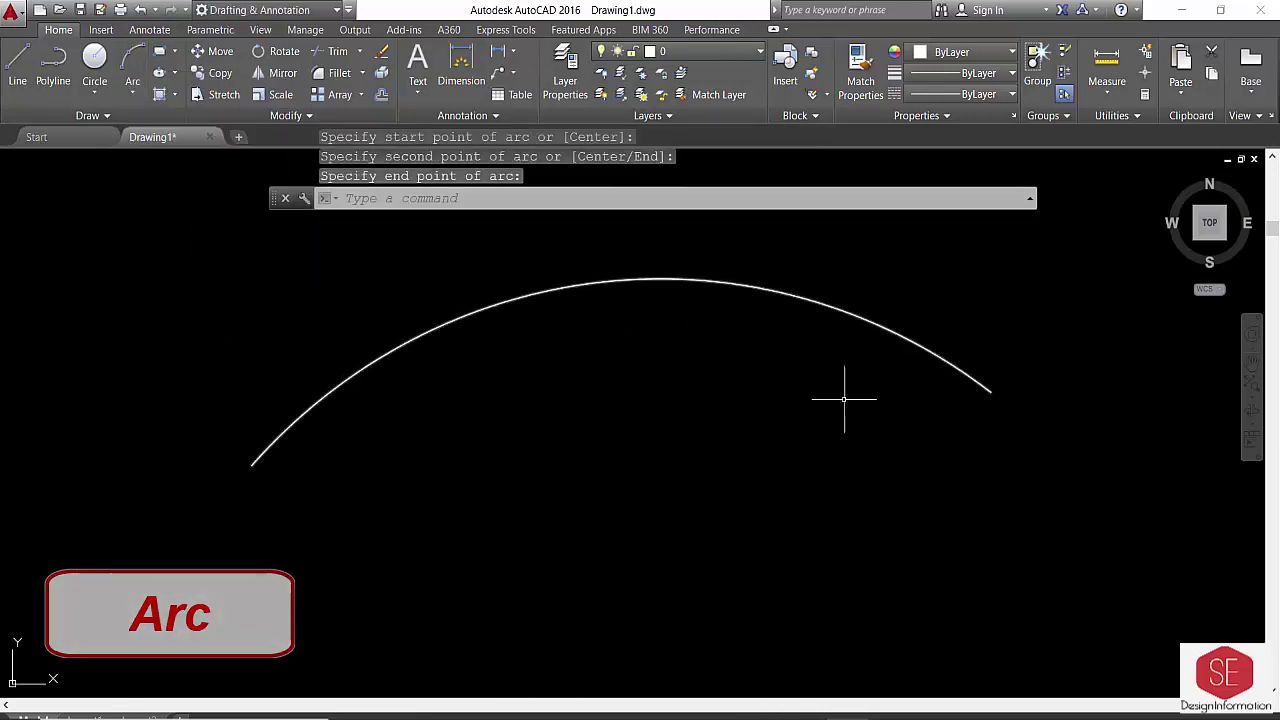
{"action": "key", "text": "Escape"}
{"action": "left_click", "coordinate": [895, 277]}
{"action": "left_click", "coordinate": [742, 380]}
{"action": "type", "text": "e"}
{"action": "key", "text": "Return"}
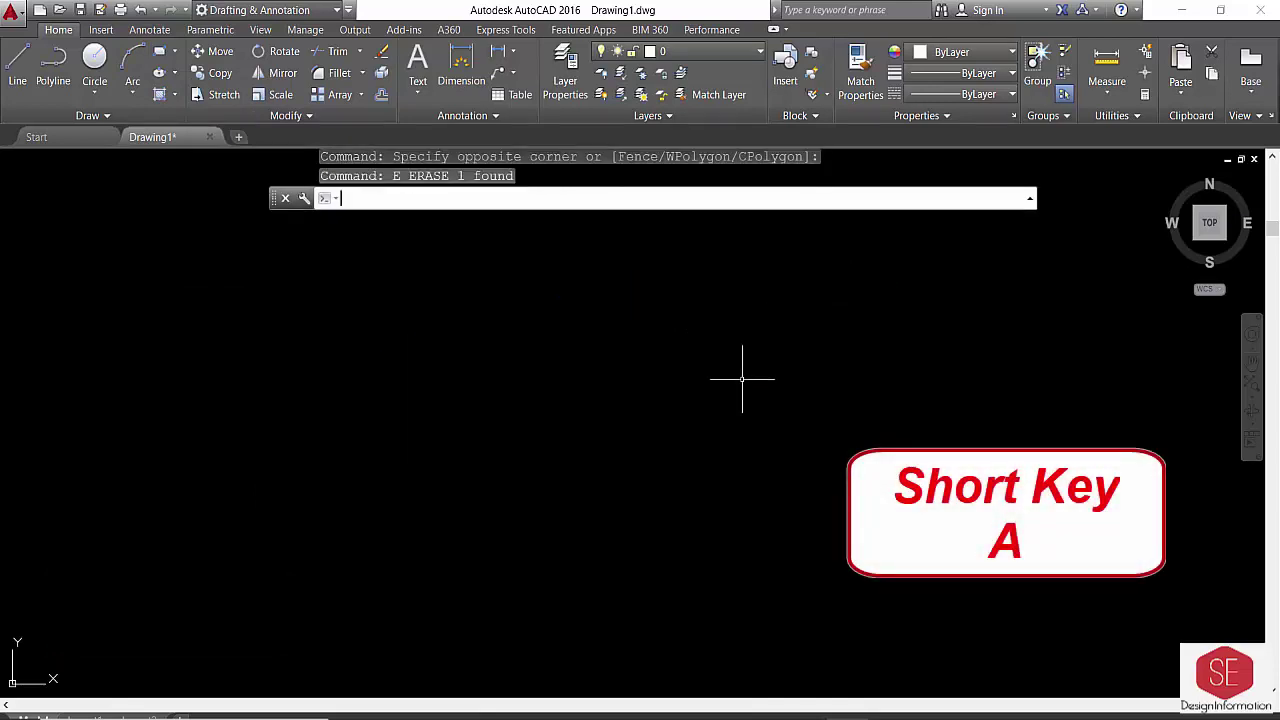
Draw a new three-point arc across the drawing using the A alias
{"action": "key", "text": "Return"}
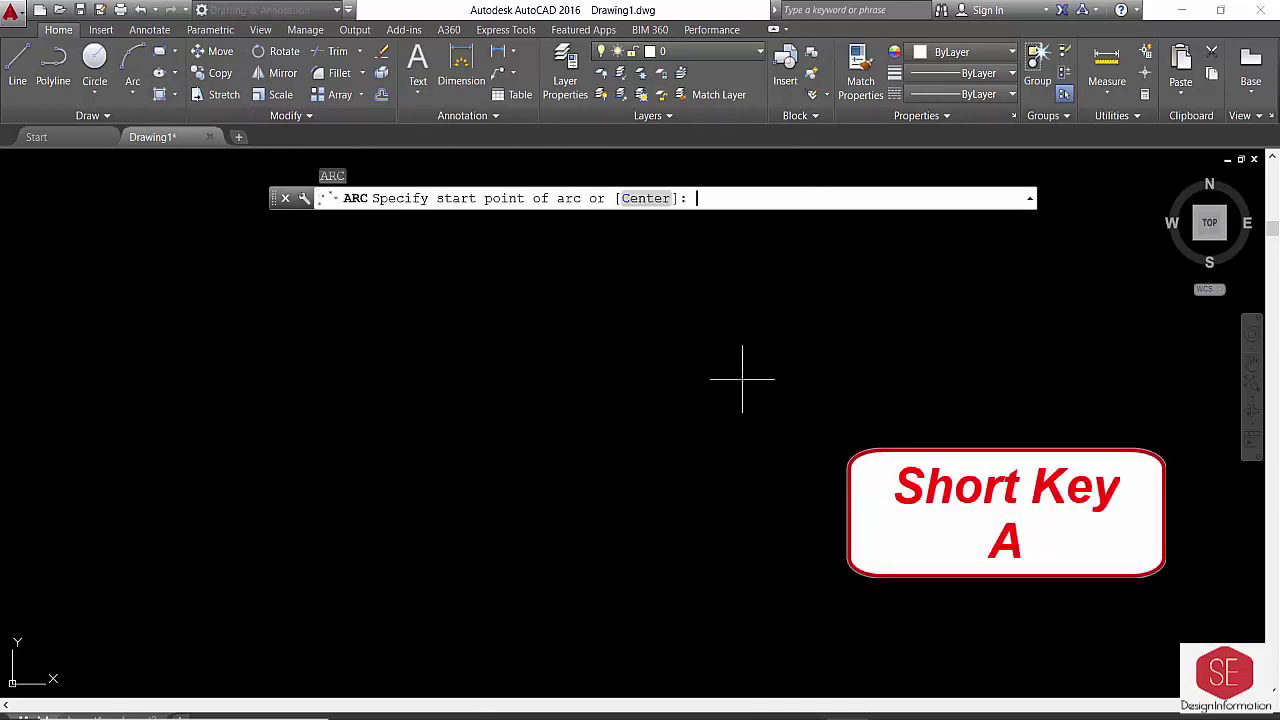
{"action": "left_click", "coordinate": [384, 459]}
{"action": "left_click", "coordinate": [577, 341]}
{"action": "left_click", "coordinate": [922, 396]}
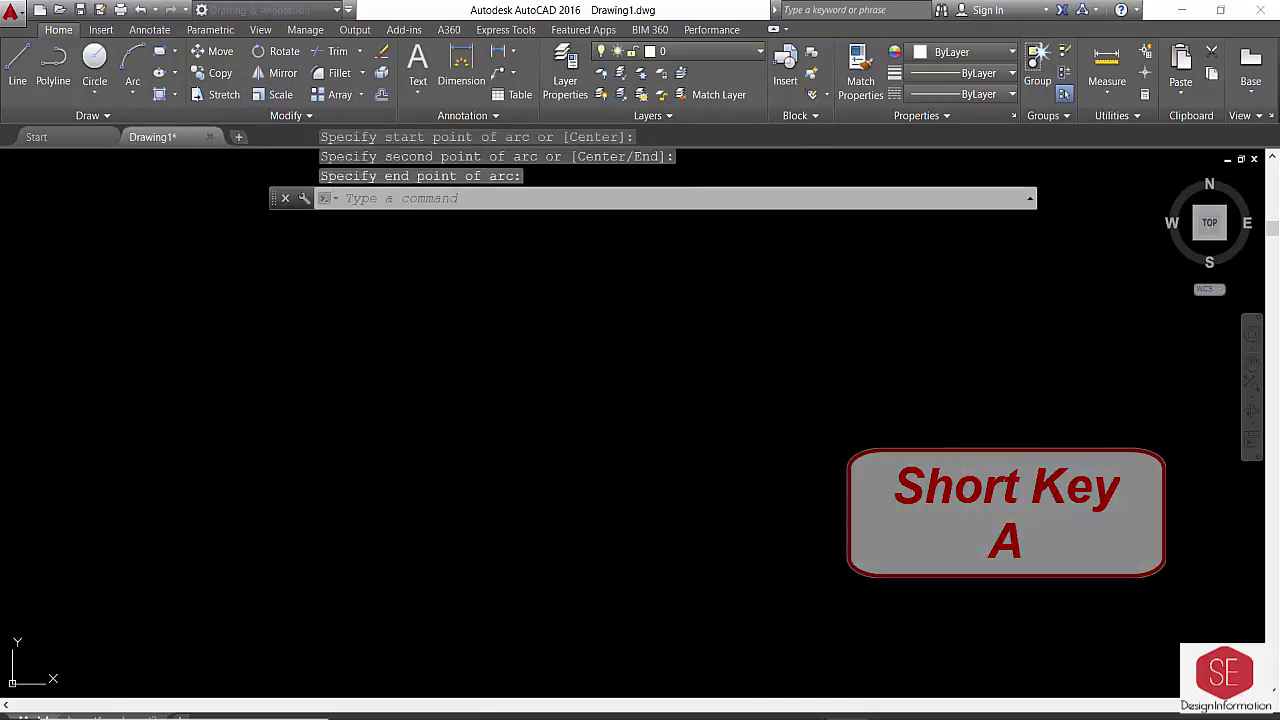
Move the arc lower and slightly right with the Move tool
{"action": "left_click", "coordinate": [214, 52]}
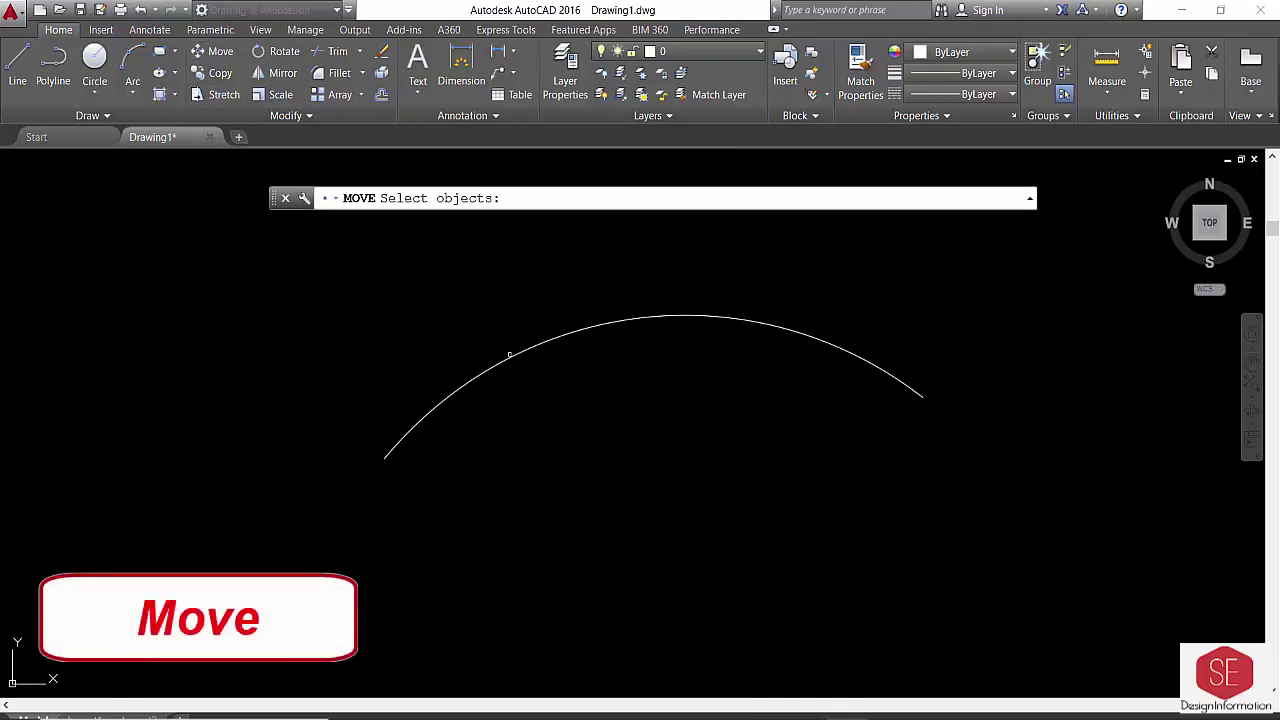
{"action": "left_click", "coordinate": [509, 354]}
{"action": "key", "text": "Return"}
{"action": "left_click", "coordinate": [595, 408]}
{"action": "left_click", "coordinate": [608, 490]}
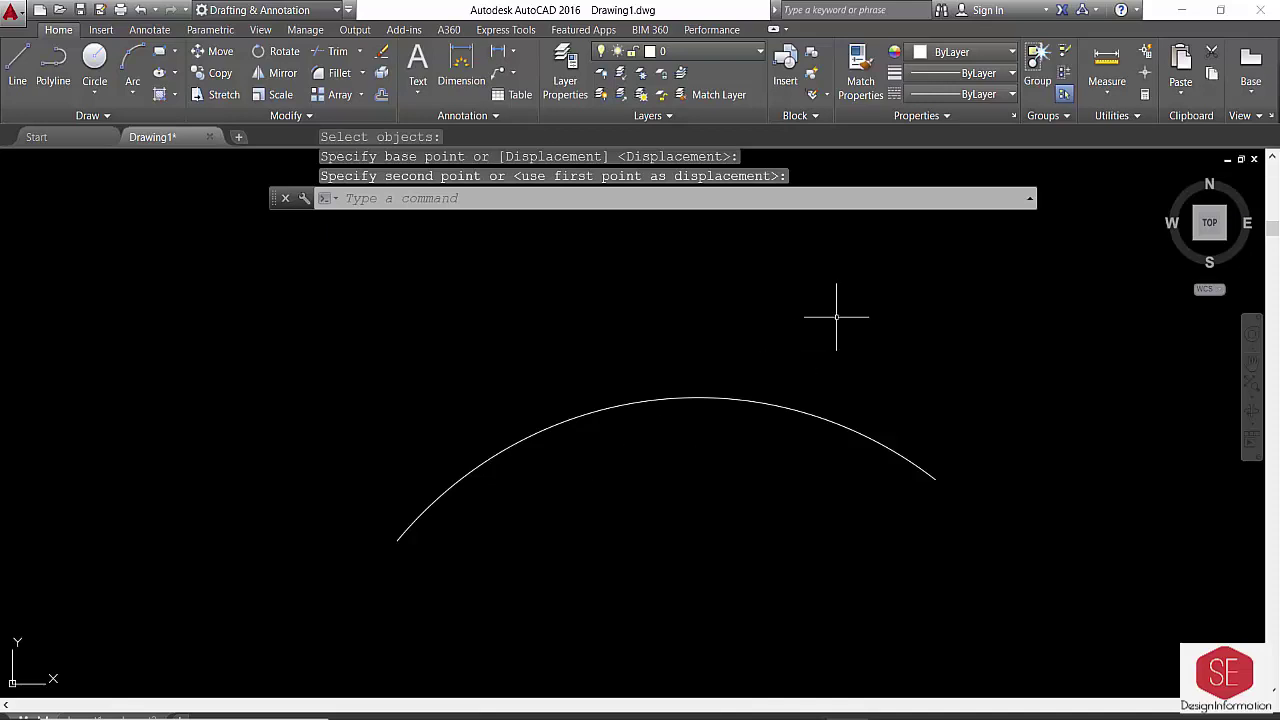
Move the arc back up toward the top using the M alias
{"action": "type", "text": "M"}
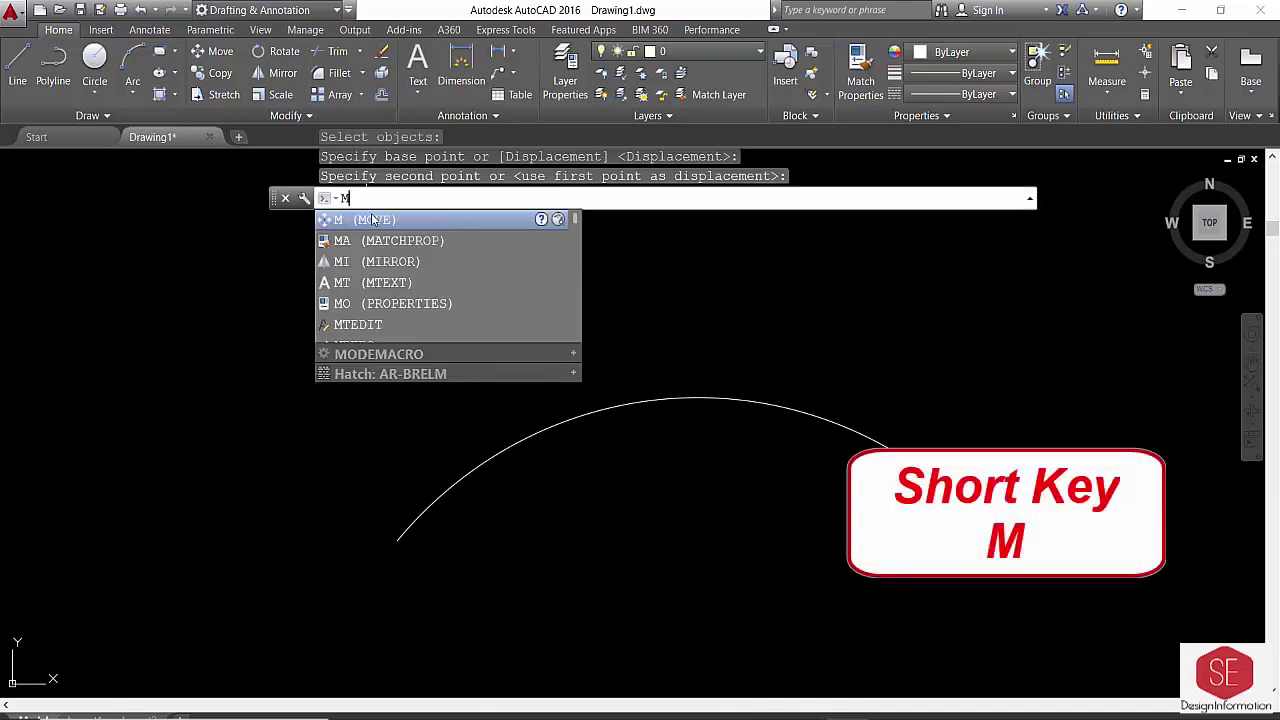
{"action": "key", "text": "Return"}
{"action": "left_click", "coordinate": [509, 451]}
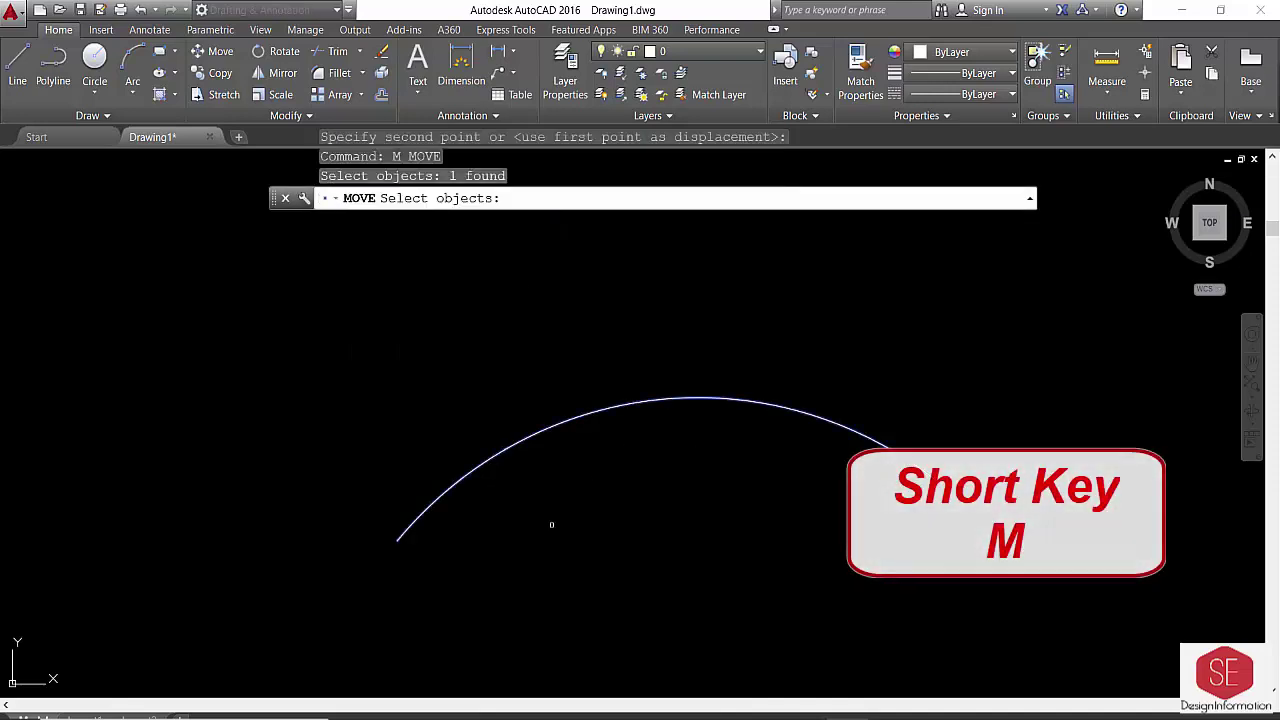
{"action": "key", "text": "Return"}
{"action": "left_click", "coordinate": [551, 526]}
{"action": "left_click", "coordinate": [554, 426]}
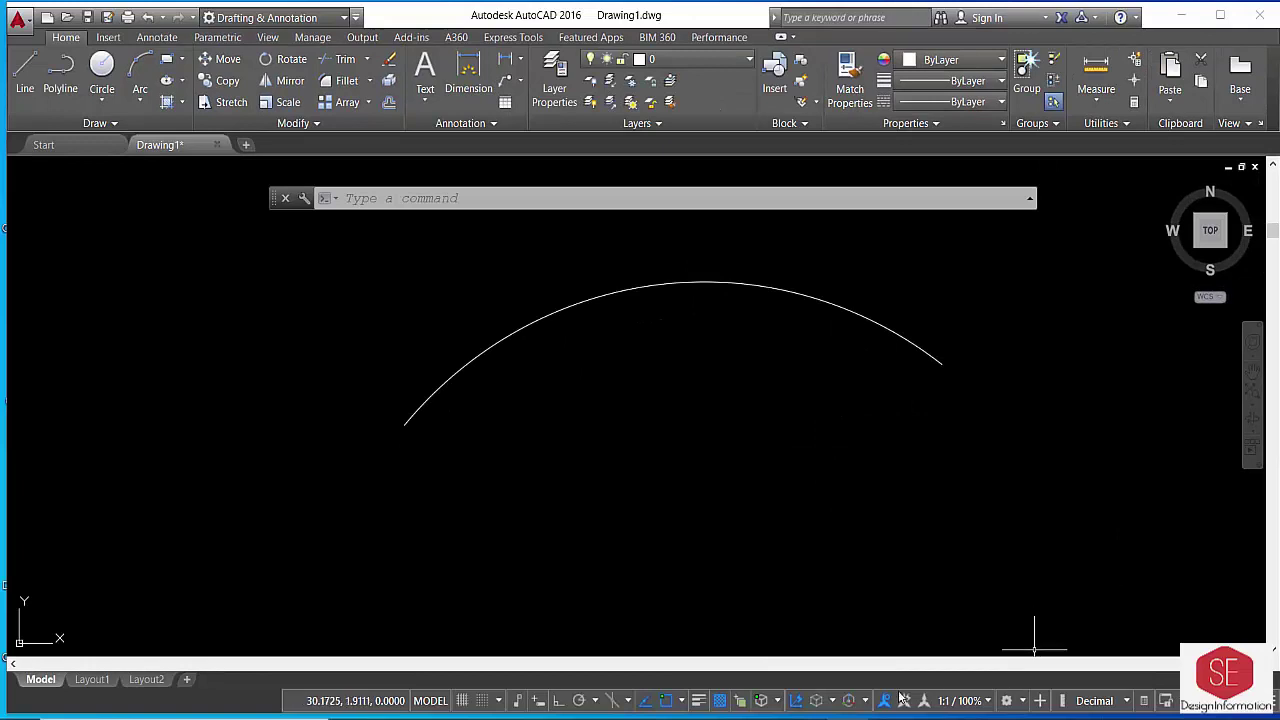
{"action": "left_click", "coordinate": [1008, 703]}
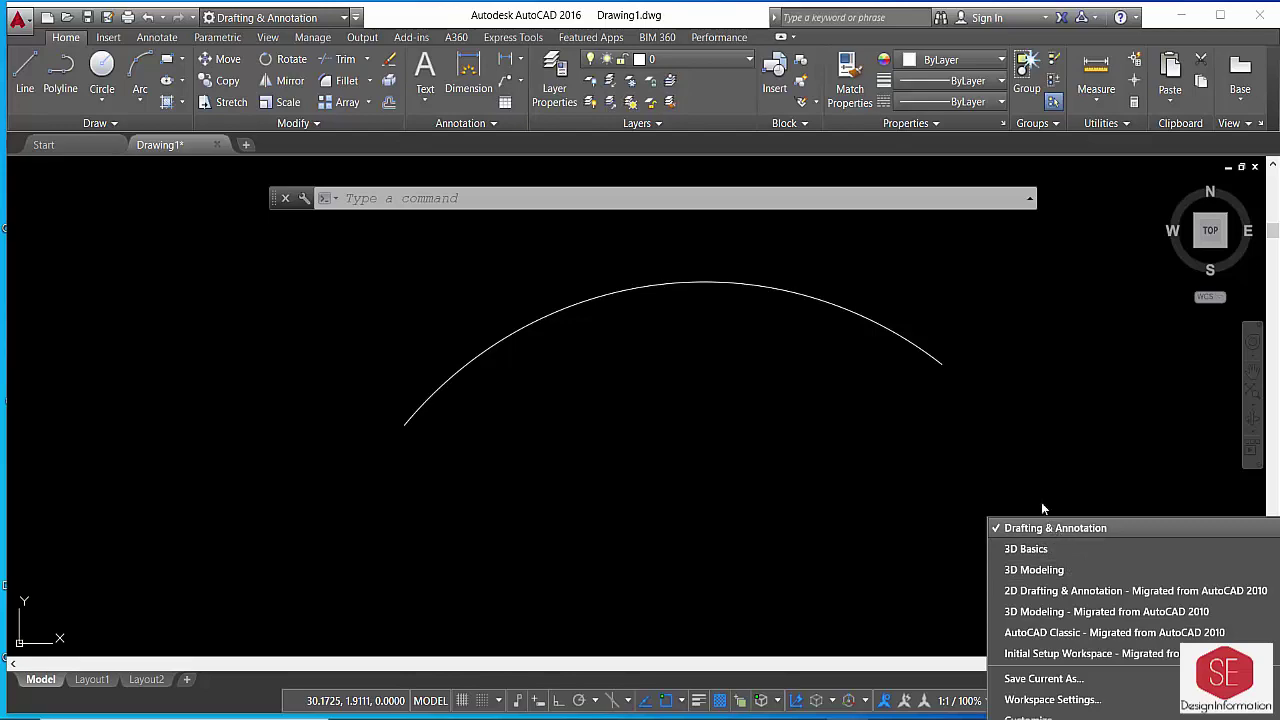
{"action": "key", "text": "Escape"}
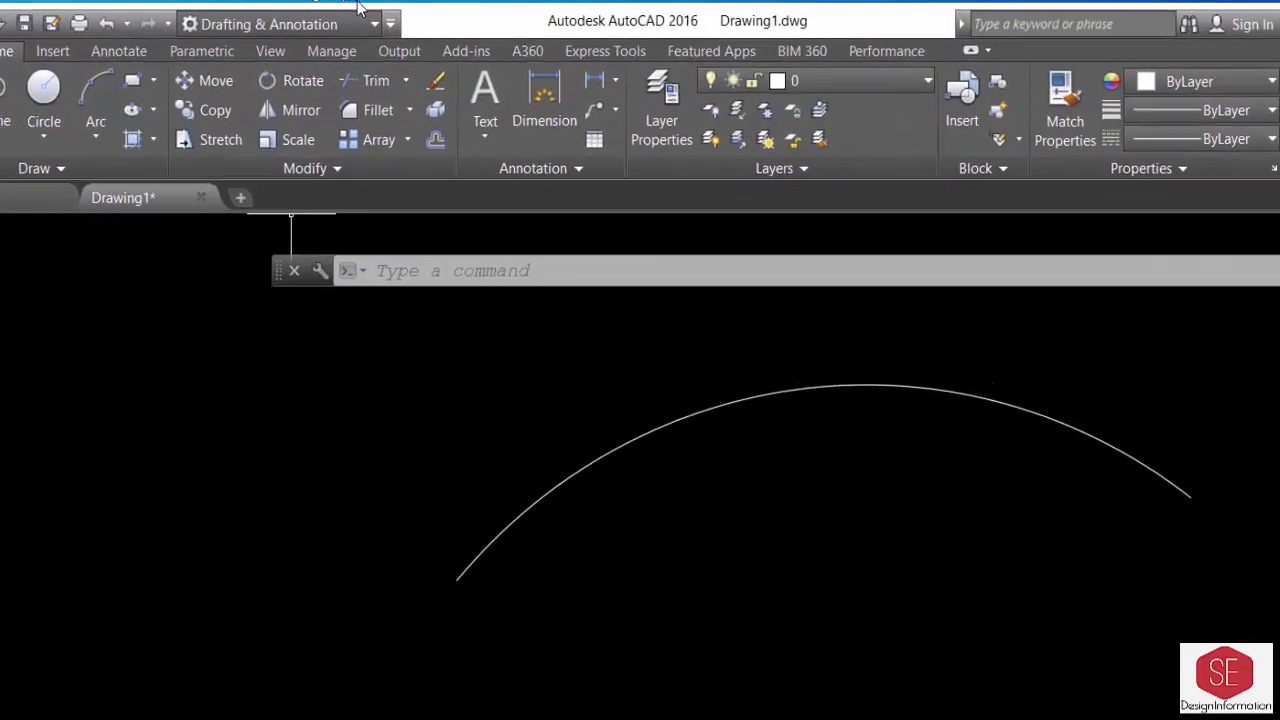
{"action": "left_click", "coordinate": [394, 30]}
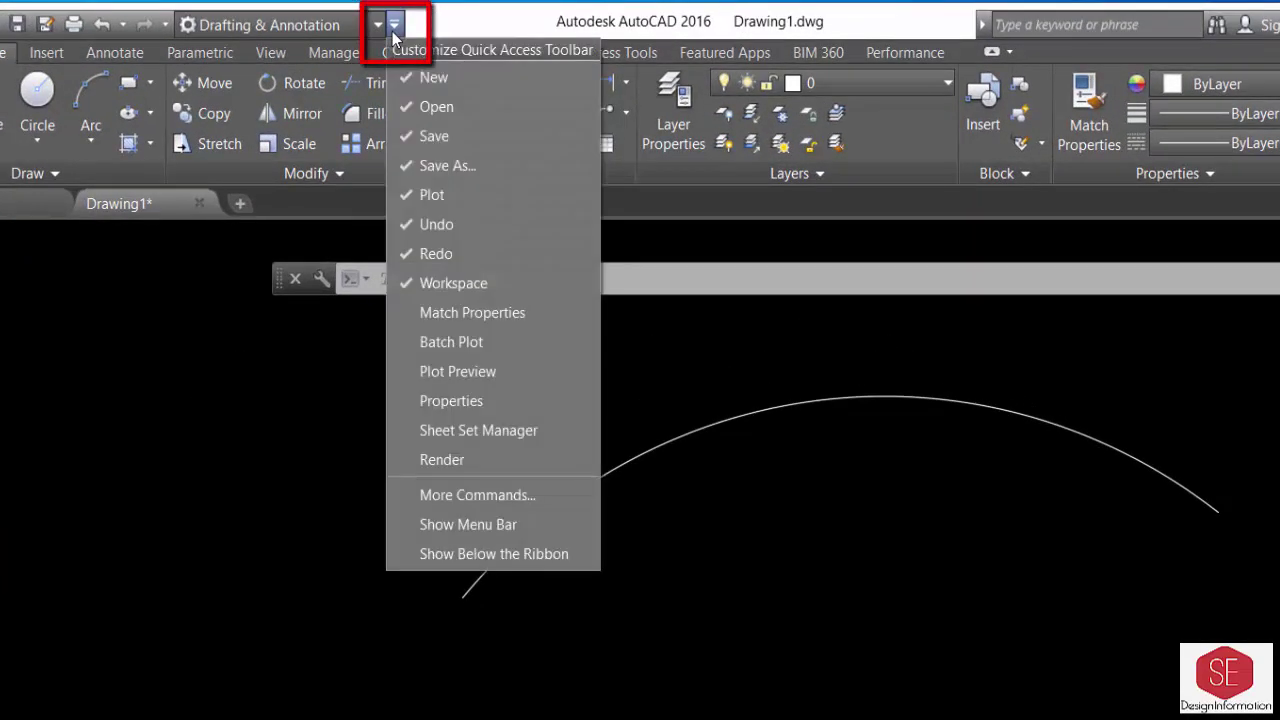
{"action": "left_click", "coordinate": [501, 496]}
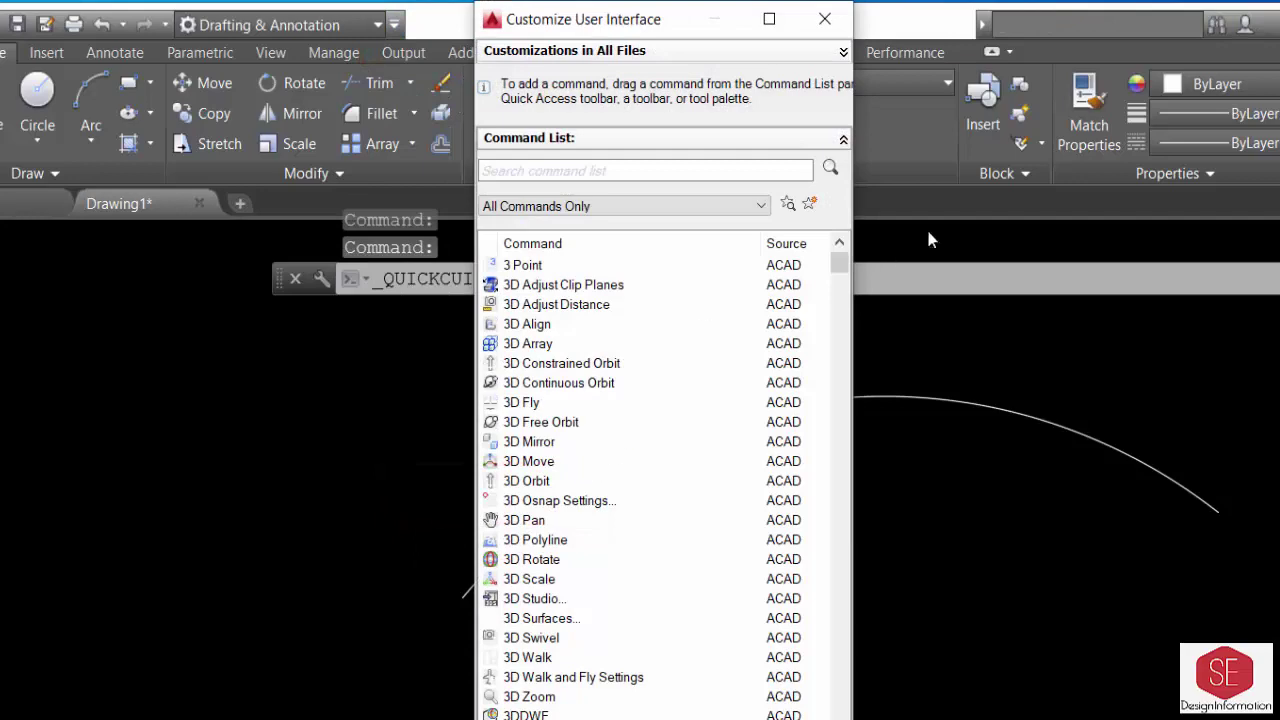
{"action": "left_click_drag", "start_coordinate": [839, 267], "coordinate": [839, 310]}
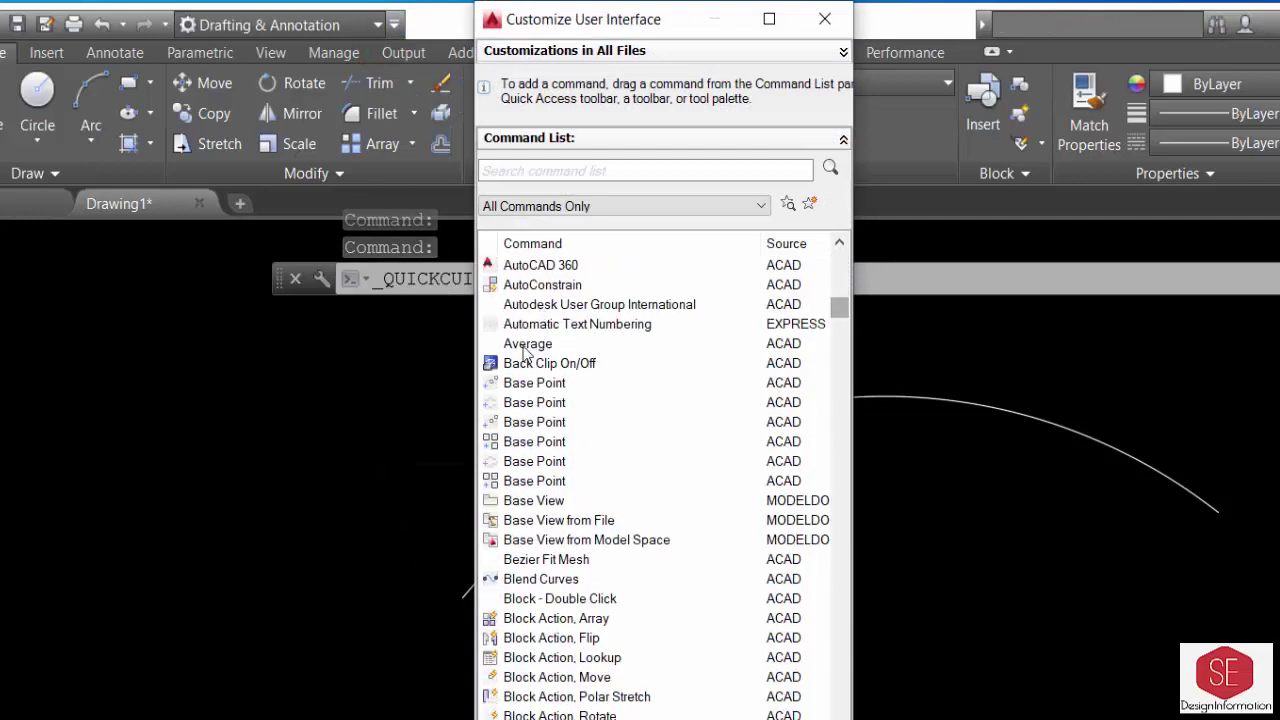
{"action": "mouse_move", "coordinate": [834, 306]}
{"action": "left_mouse_down"}
{"action": "mouse_move", "coordinate": [839, 663]}
{"action": "mouse_move", "coordinate": [839, 625]}
{"action": "left_mouse_up"}
{"action": "left_click", "coordinate": [615, 522]}
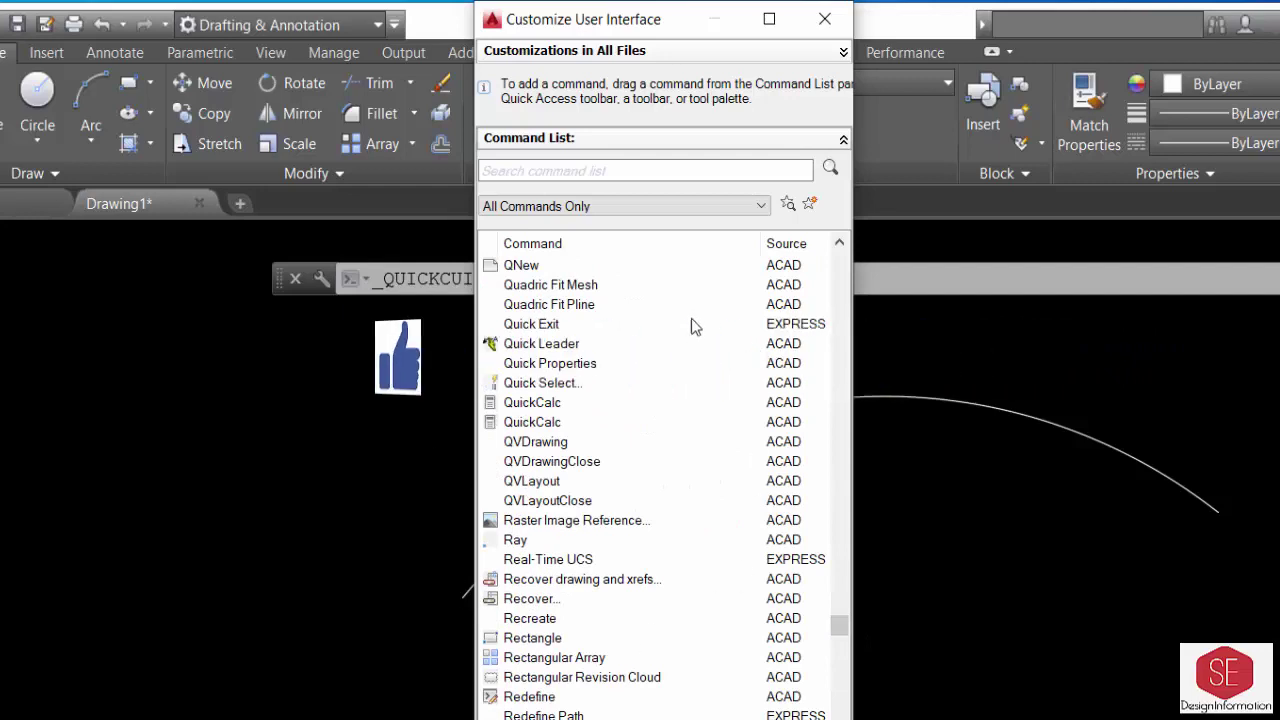
{"action": "left_click", "coordinate": [711, 205]}
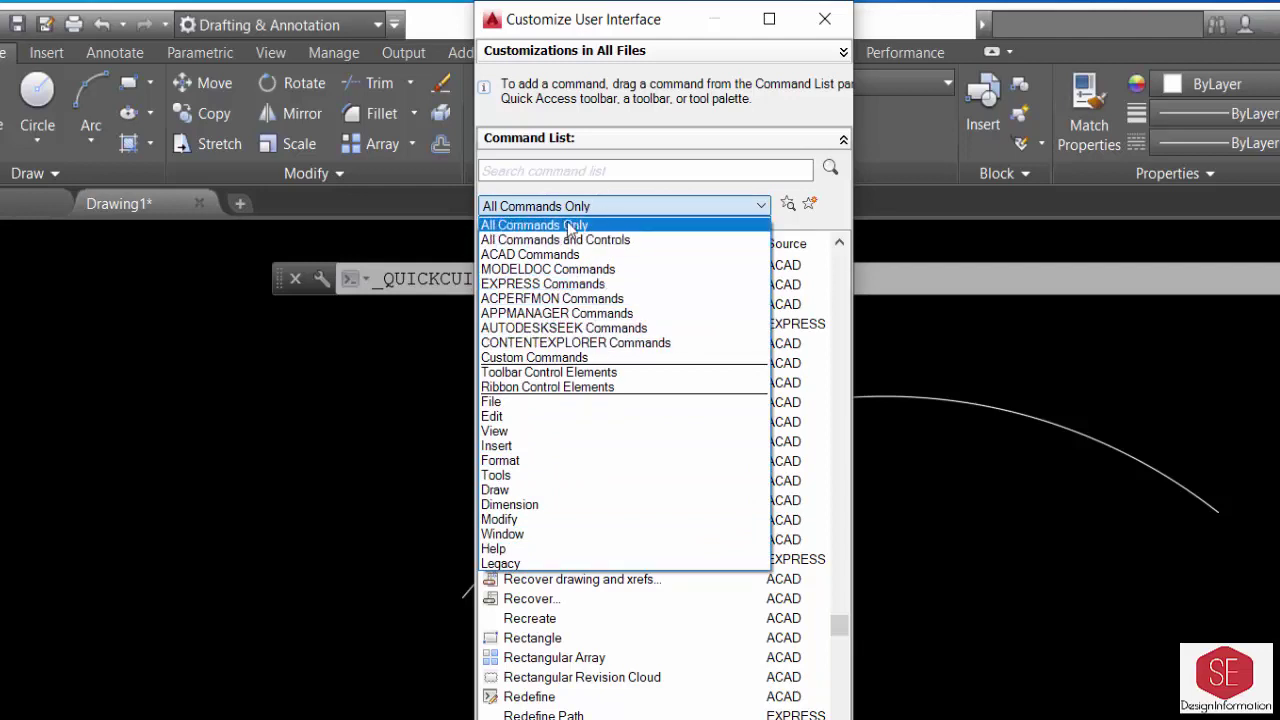
{"action": "left_click", "coordinate": [825, 20]}
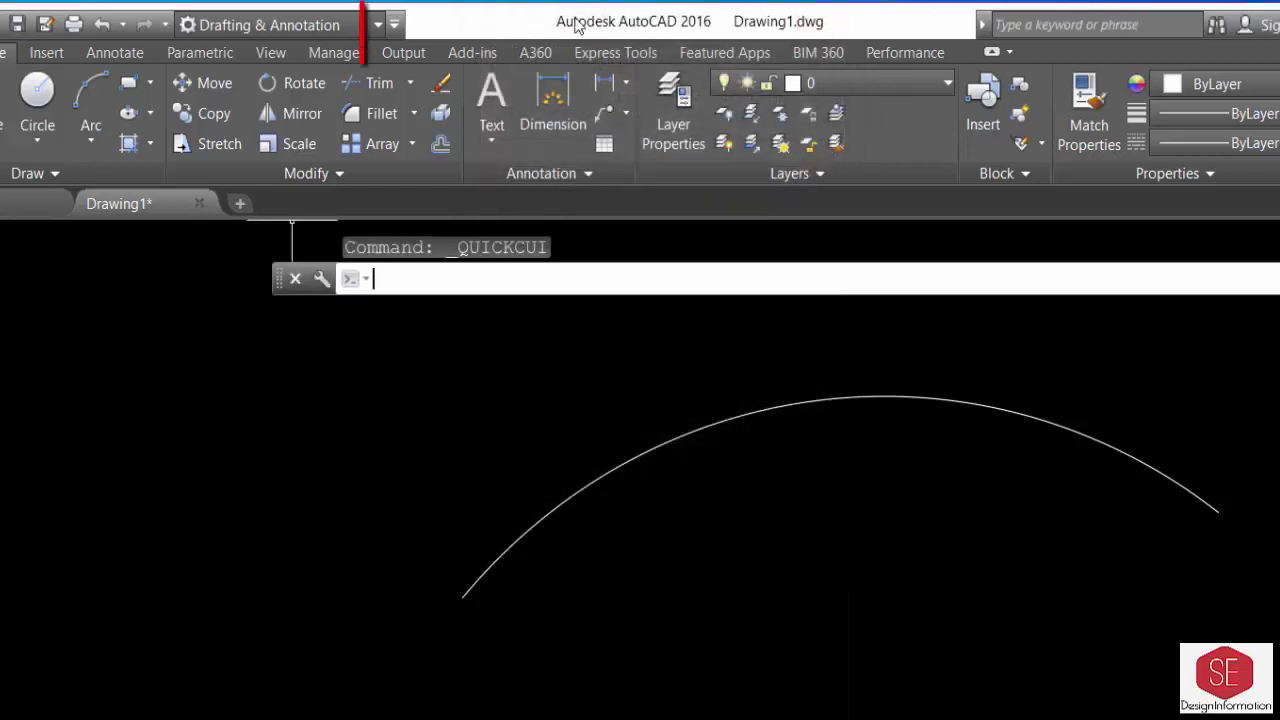
Enable Show Menu Bar from the Quick Access Toolbar dropdown and browse the classic menus
{"action": "left_click", "coordinate": [396, 28]}
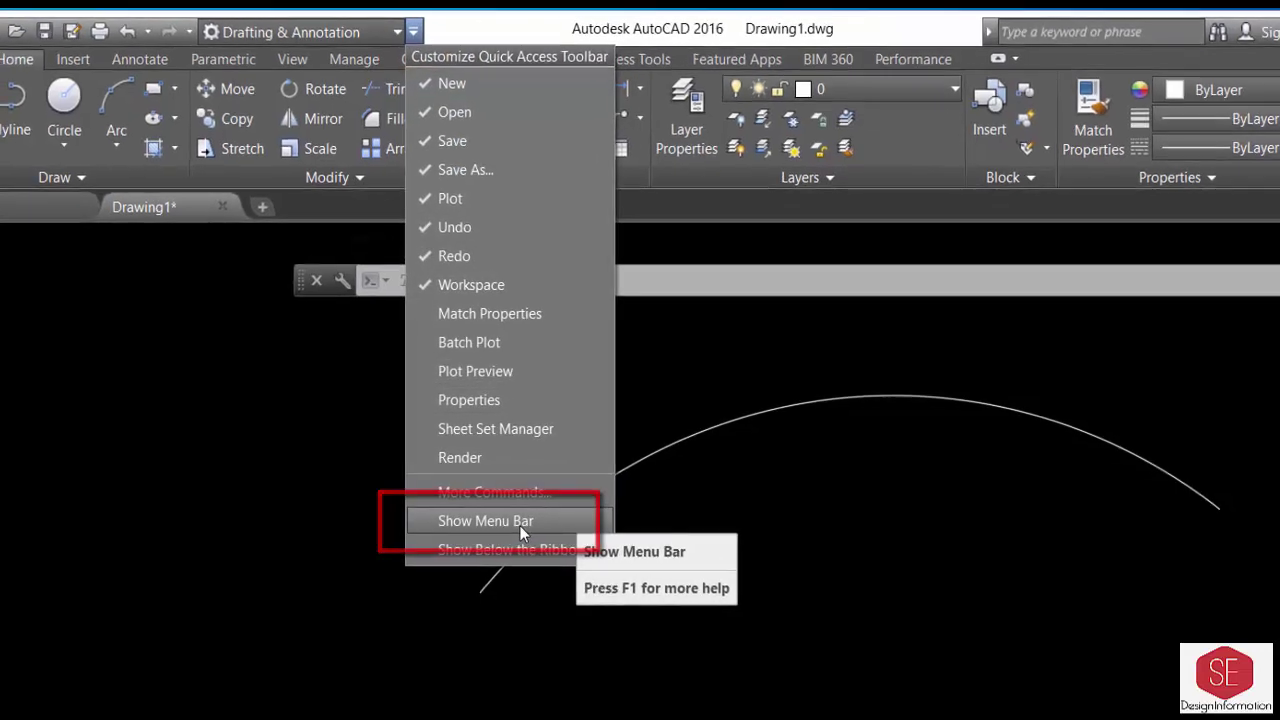
{"action": "left_click", "coordinate": [503, 529]}
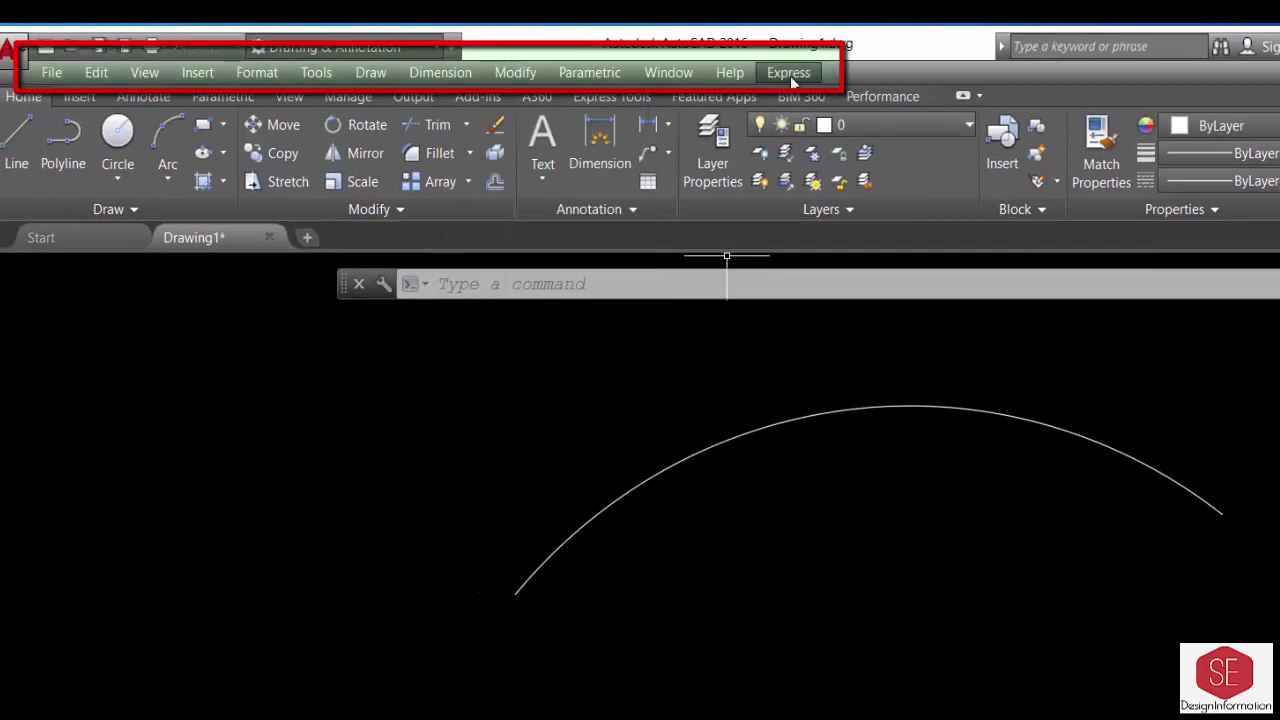
{"action": "left_click", "coordinate": [51, 72]}
{"action": "mouse_move", "coordinate": [515, 72]}
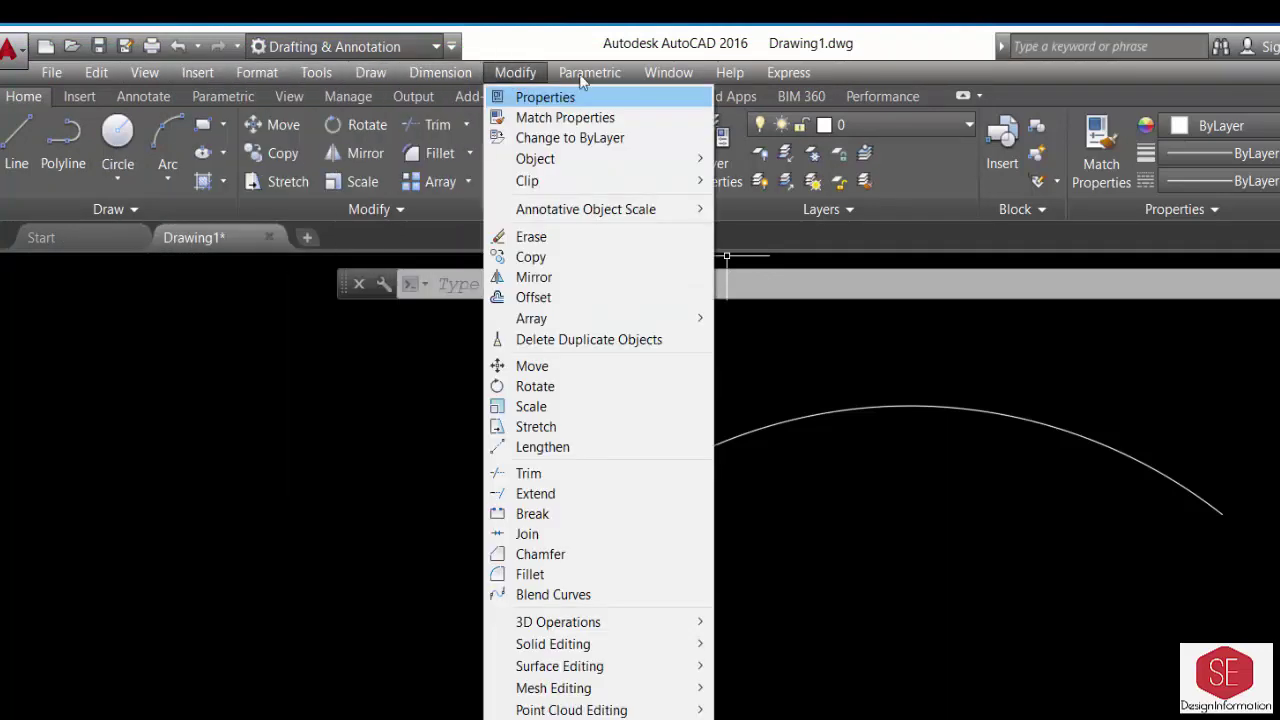
{"action": "left_click", "coordinate": [36, 270]}
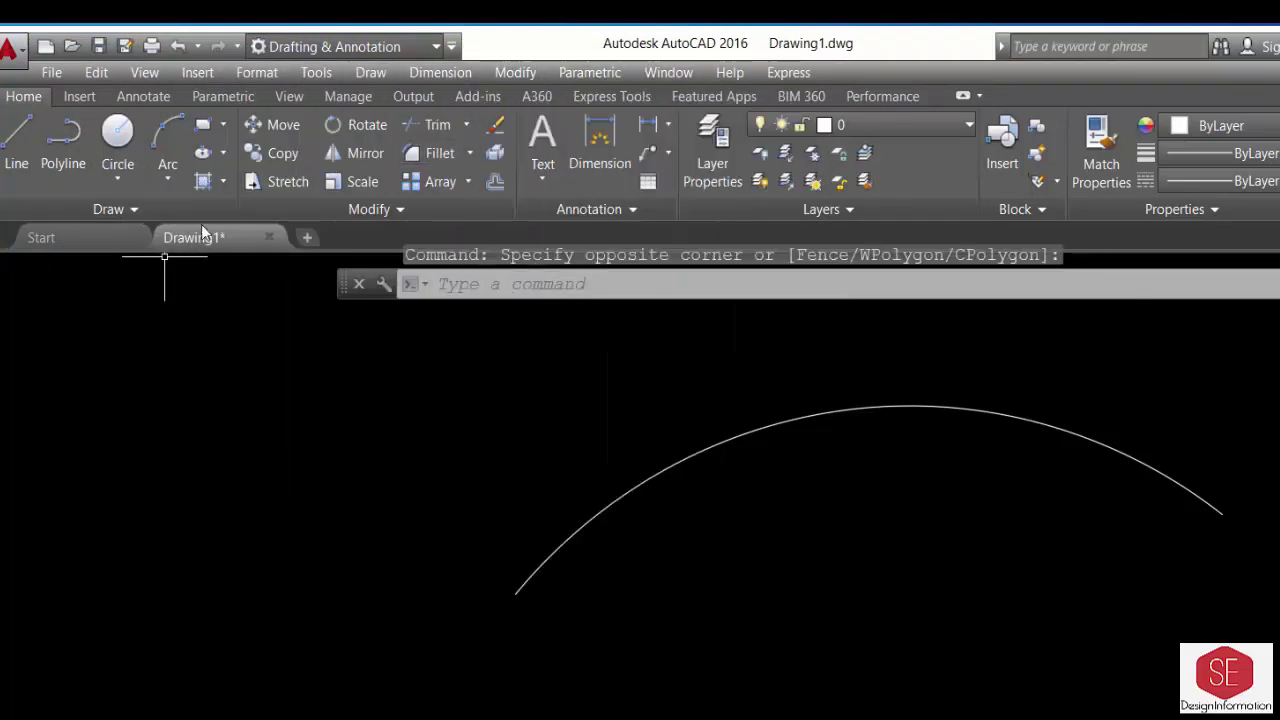
Open Tools > Customize to reach Edit Program Parameters (acad.pgp)
{"action": "left_click", "coordinate": [313, 74]}
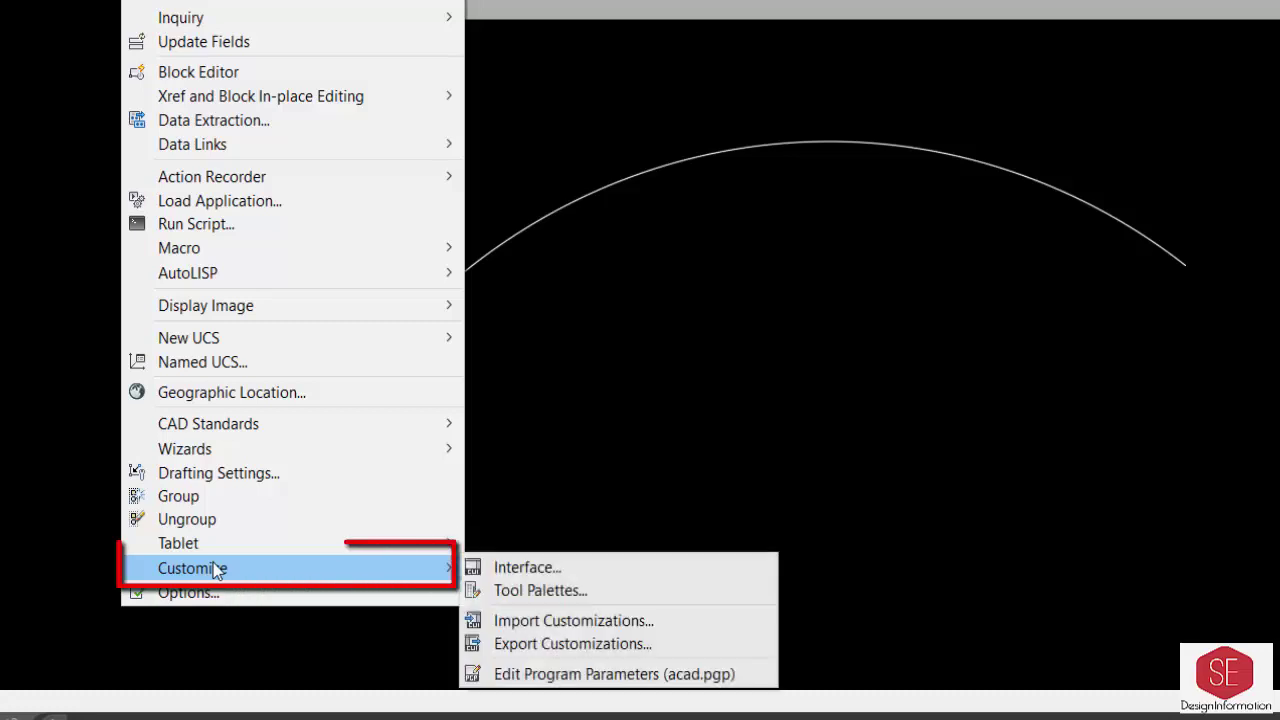
{"action": "mouse_move", "coordinate": [192, 568]}
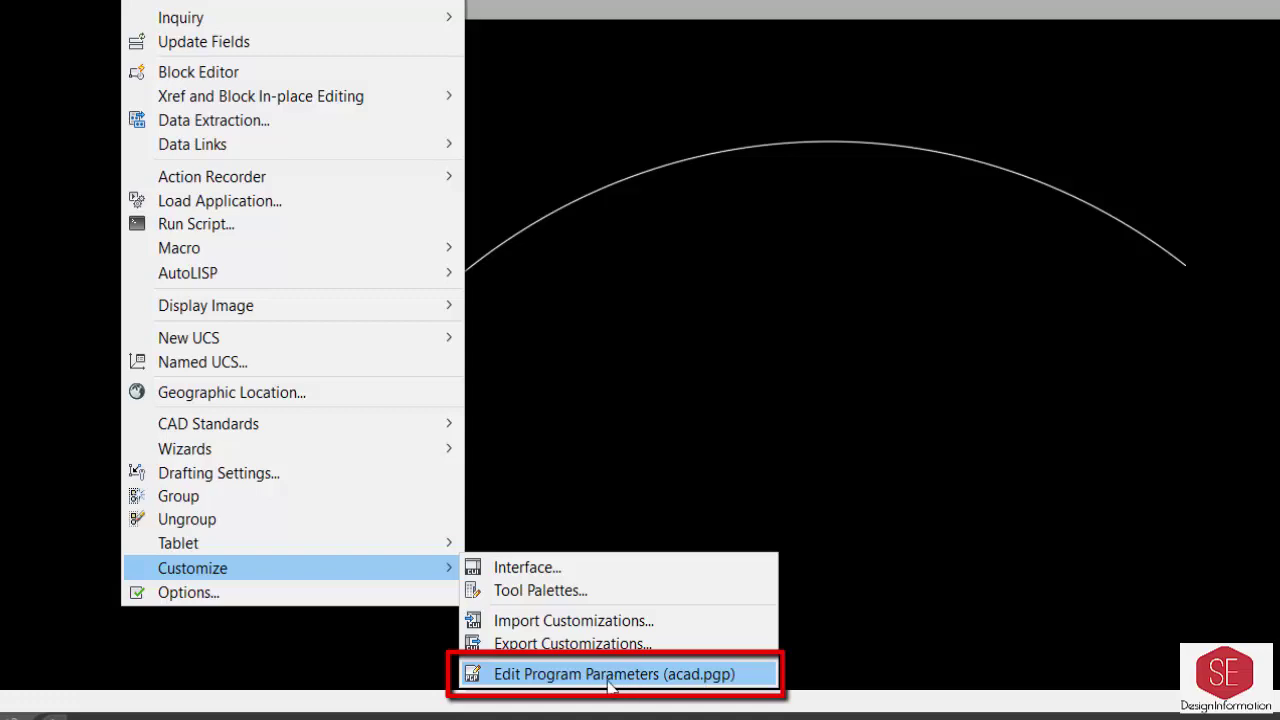
Open acad.pgp in Notepad and maximize the window
{"action": "left_click", "coordinate": [700, 676]}
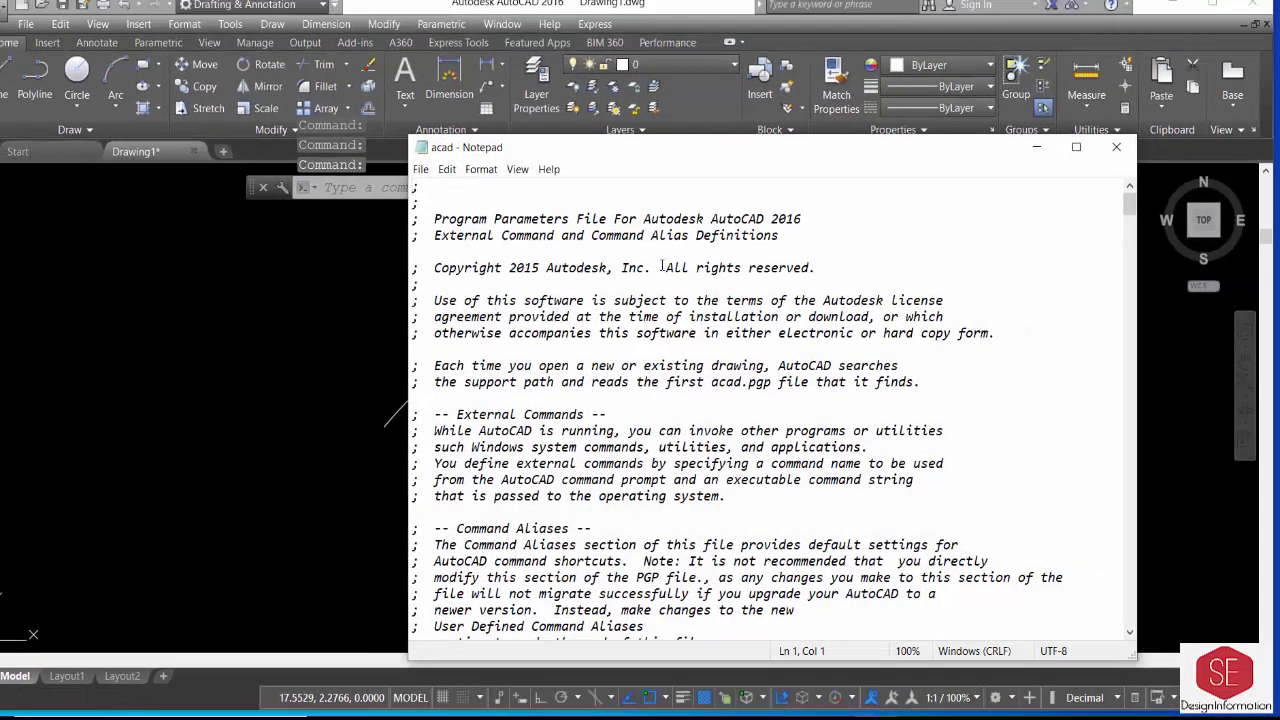
{"action": "left_click_drag", "start_coordinate": [800, 154], "coordinate": [702, 52]}
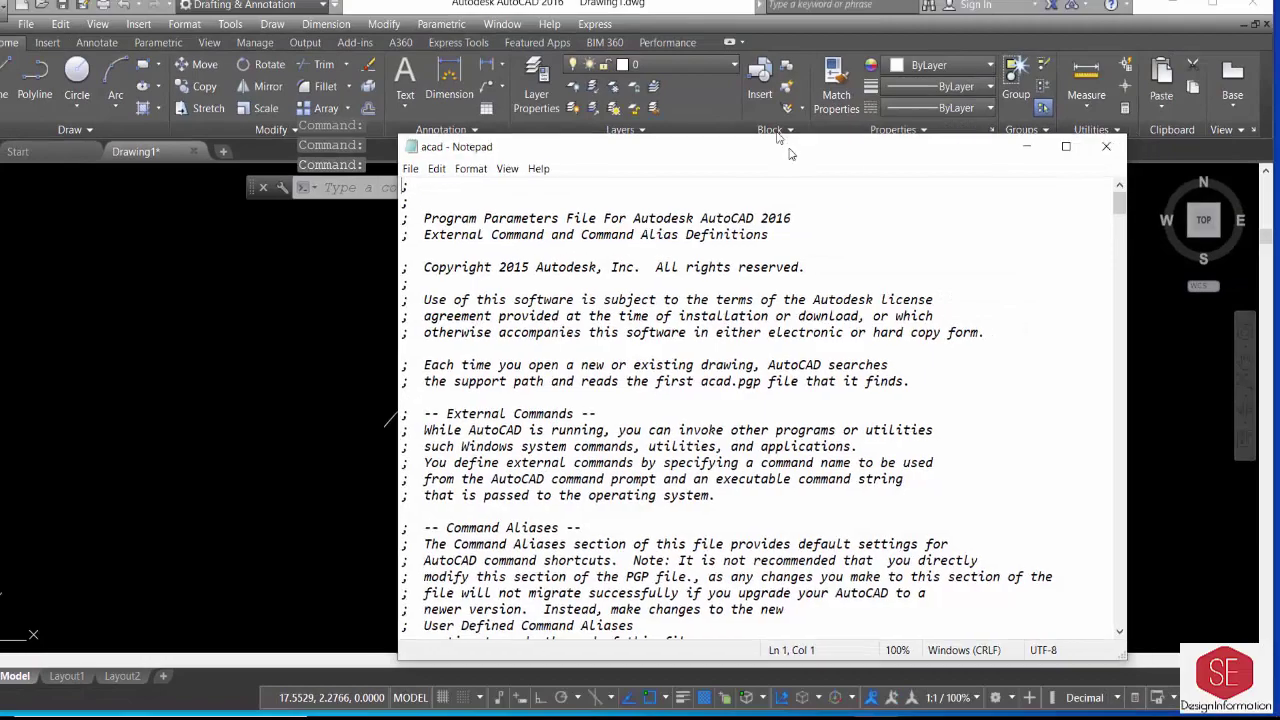
{"action": "left_click", "coordinate": [978, 43]}
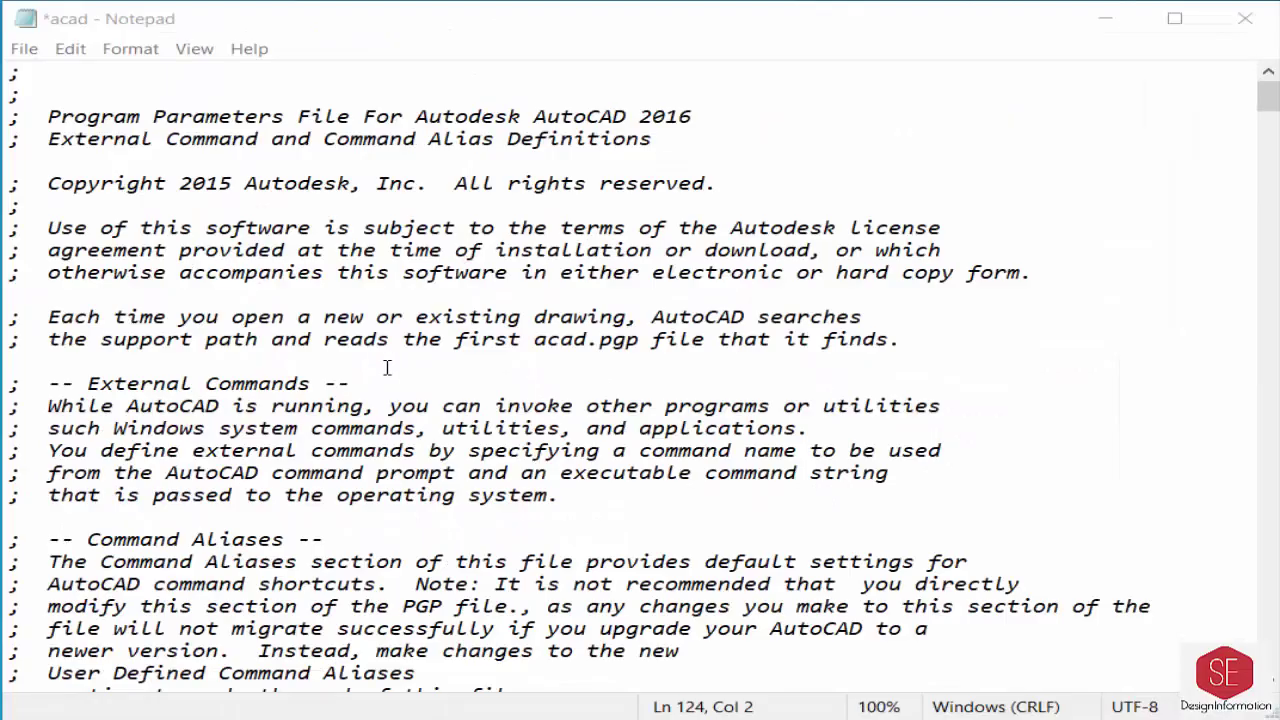
{"action": "left_click", "coordinate": [337, 274]}
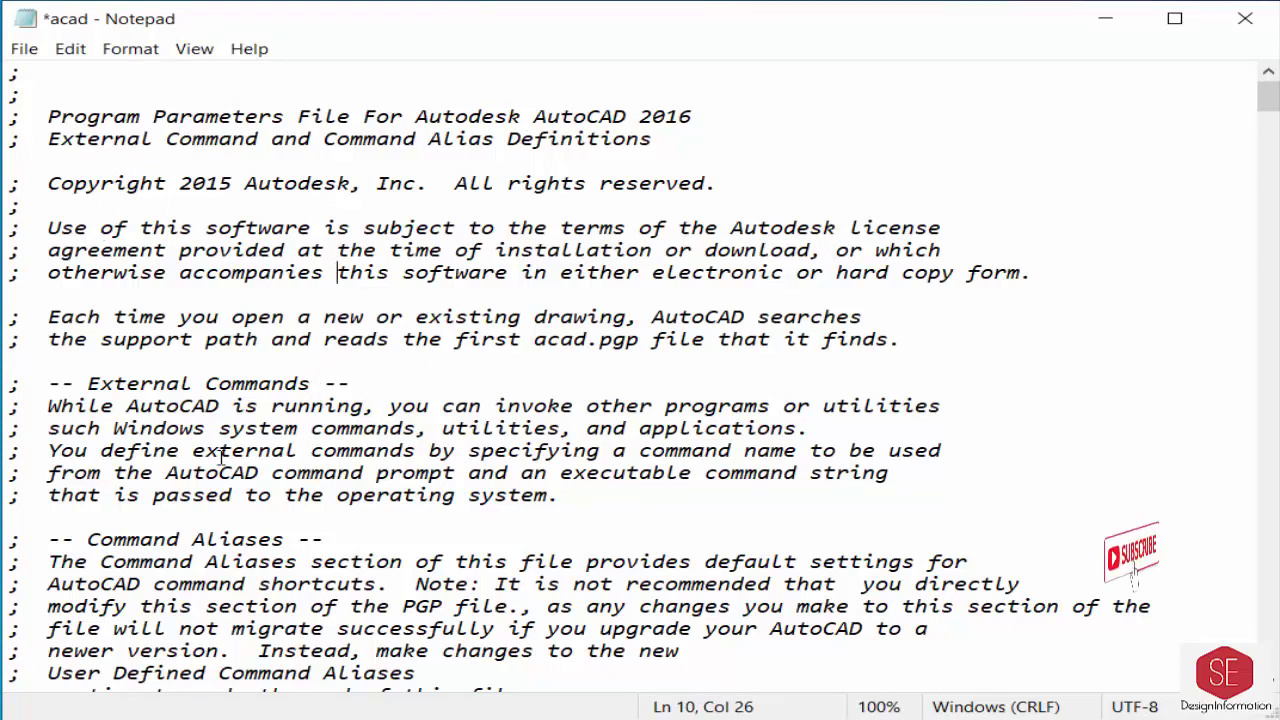
Scroll down through acad.pgp and highlight the external command examples block
{"action": "scroll", "coordinate": [311, 388], "scroll_direction": "down", "scroll_amount": 2}
{"action": "scroll", "coordinate": [299, 432], "scroll_direction": "down", "scroll_amount": 2}
{"action": "scroll", "coordinate": [300, 402], "scroll_direction": "down", "scroll_amount": 6}
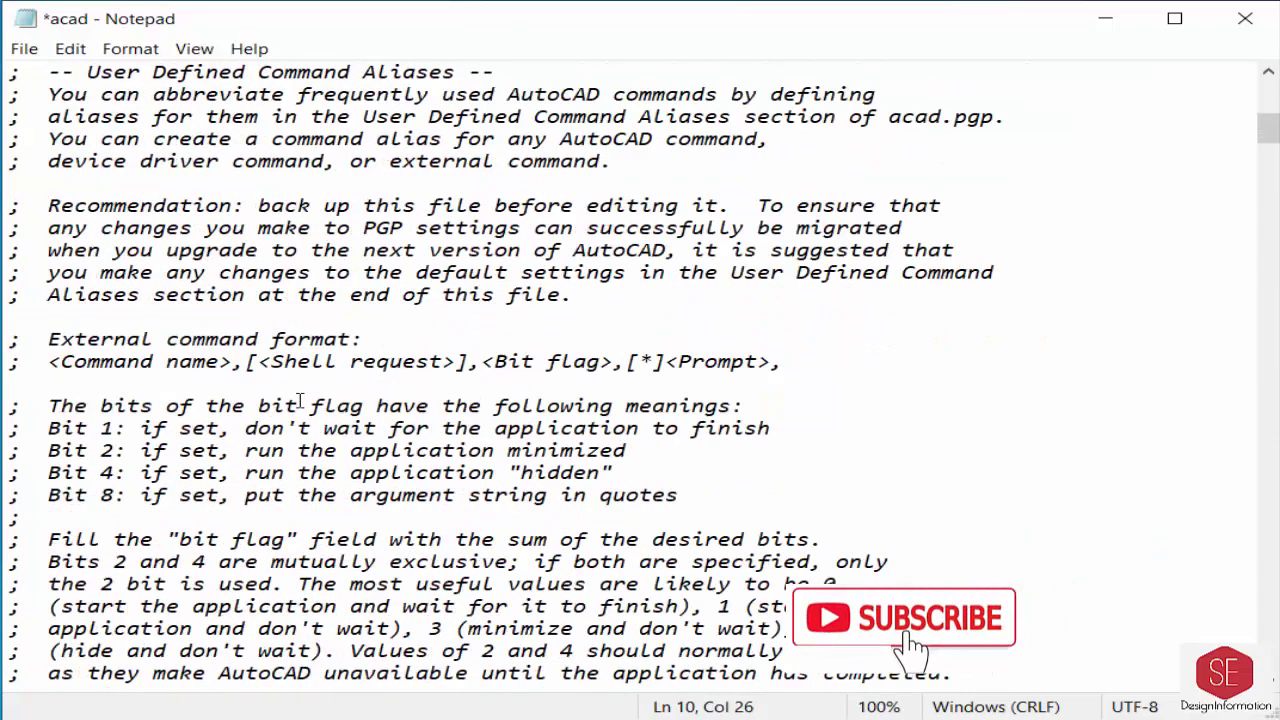
{"action": "scroll", "coordinate": [300, 402], "scroll_direction": "down", "scroll_amount": 1}
{"action": "scroll", "coordinate": [300, 402], "scroll_direction": "down", "scroll_amount": 1}
{"action": "scroll", "coordinate": [300, 402], "scroll_direction": "down", "scroll_amount": 2}
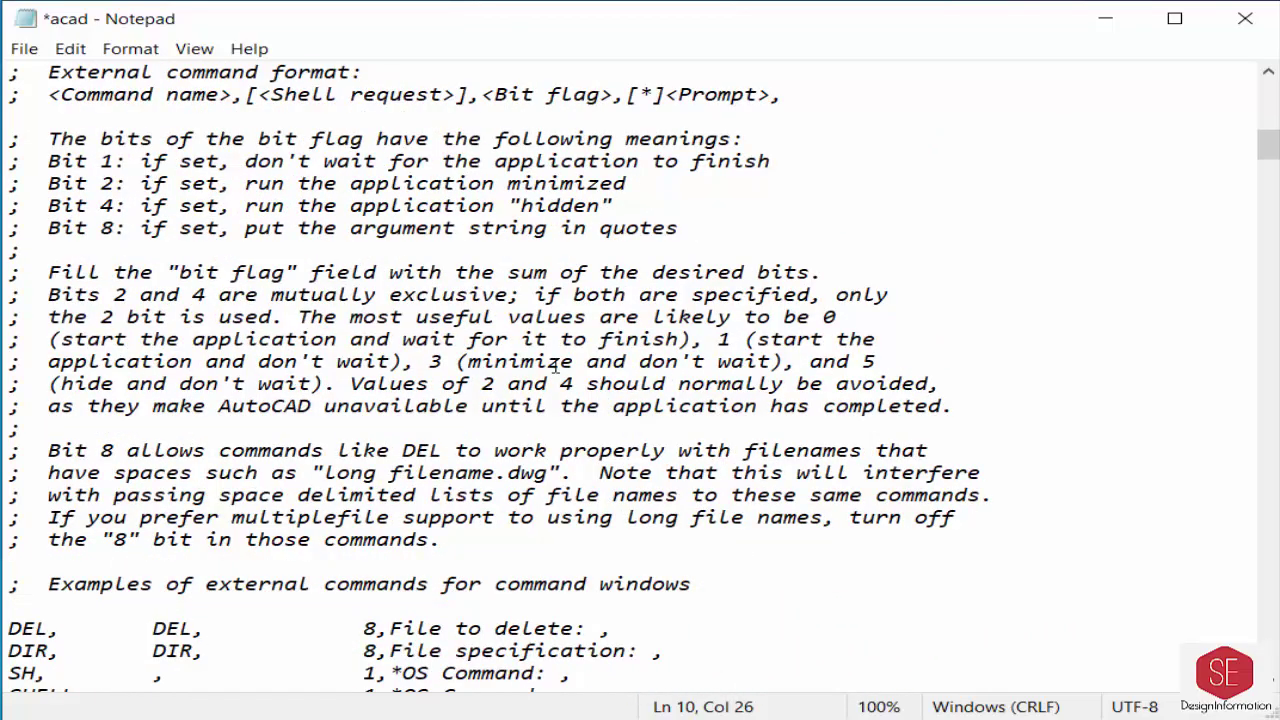
{"action": "scroll", "coordinate": [556, 368], "scroll_direction": "down", "scroll_amount": 2}
{"action": "scroll", "coordinate": [556, 367], "scroll_direction": "down", "scroll_amount": 2}
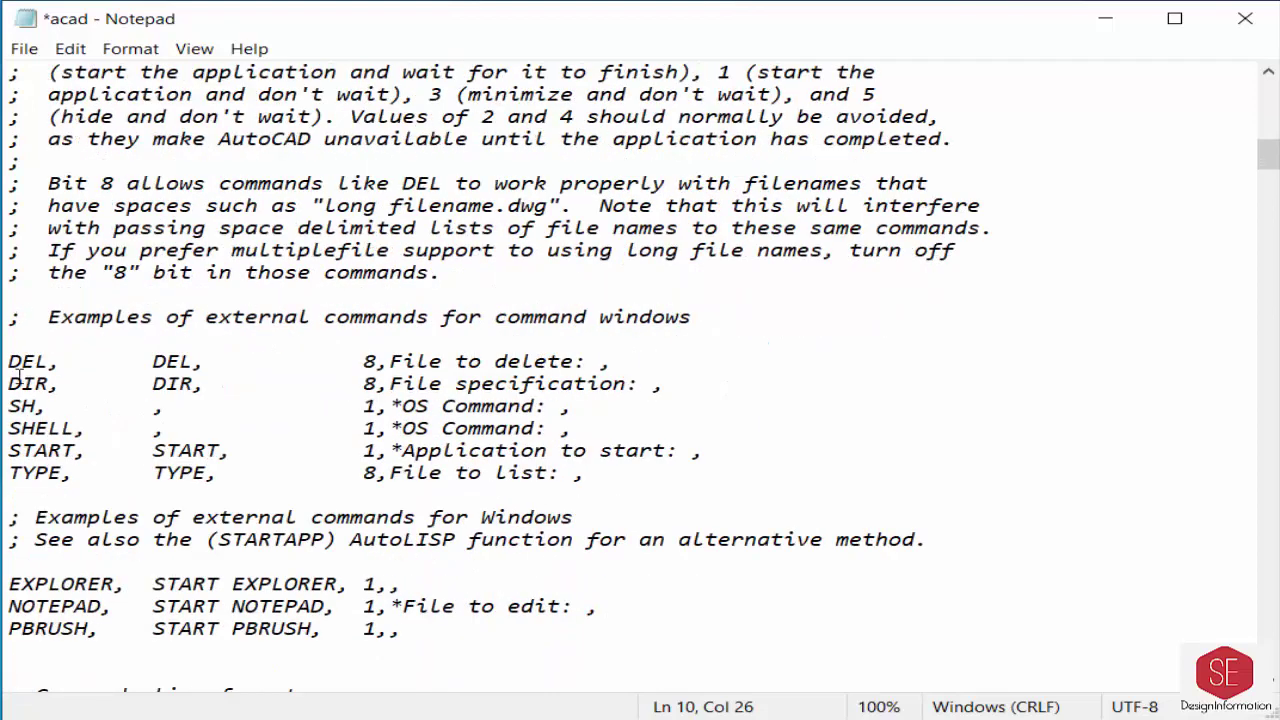
{"action": "mouse_move", "coordinate": [22, 318]}
{"action": "left_mouse_down"}
{"action": "mouse_move", "coordinate": [409, 477]}
{"action": "mouse_move", "coordinate": [669, 486]}
{"action": "left_mouse_up"}
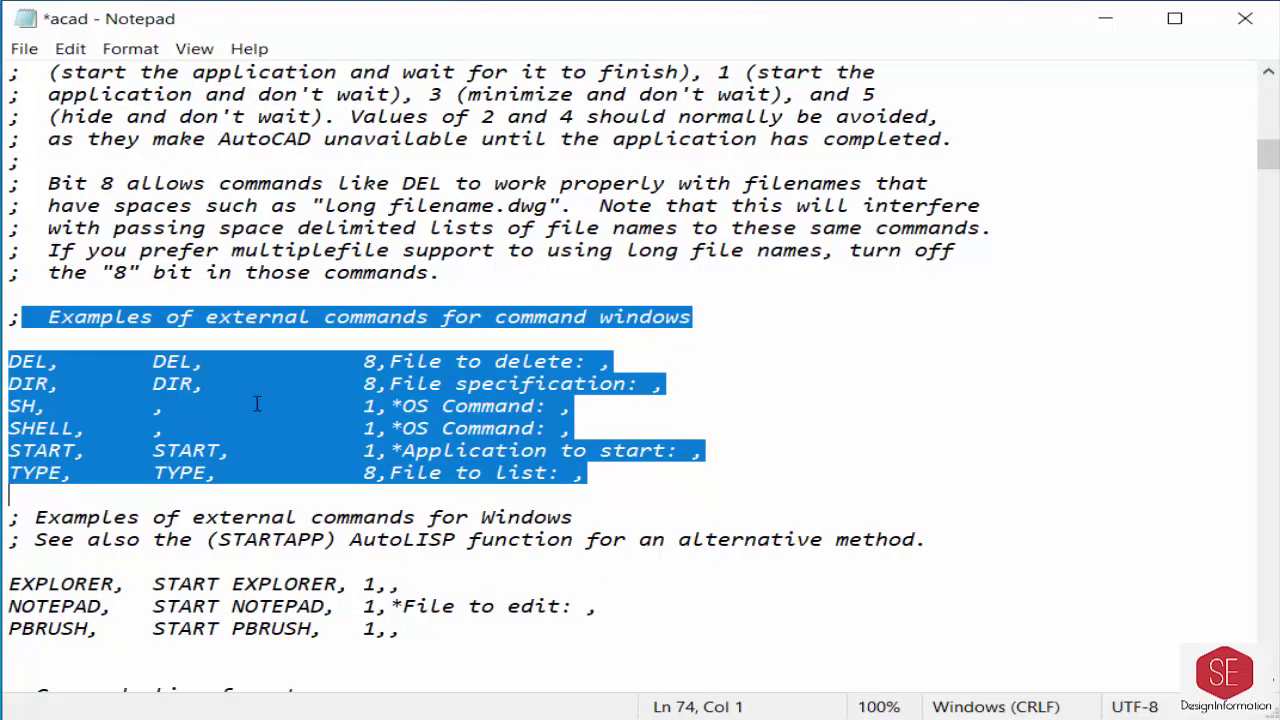
{"action": "left_click", "coordinate": [800, 393]}
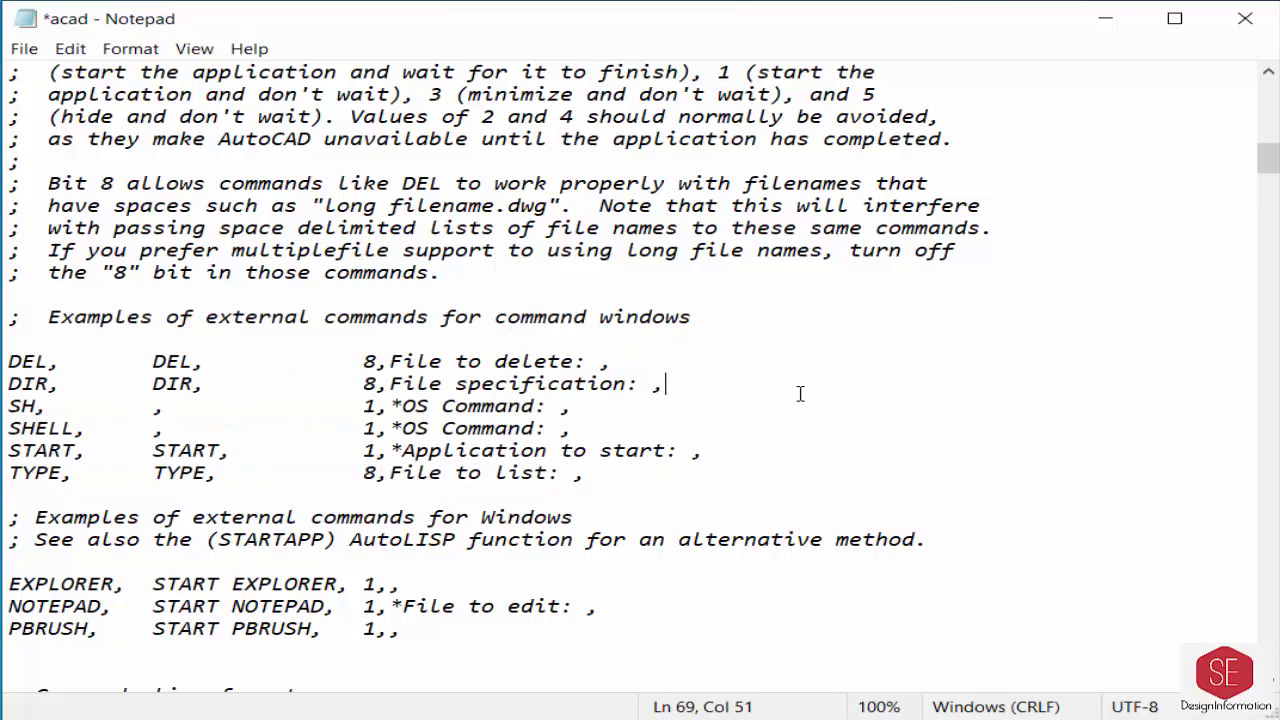
Highlight the alias-naming guidelines, then scroll on to the sample aliases like 3A and A
{"action": "scroll", "coordinate": [785, 392], "scroll_direction": "down", "scroll_amount": 3}
{"action": "scroll", "coordinate": [509, 436], "scroll_direction": "down", "scroll_amount": 3}
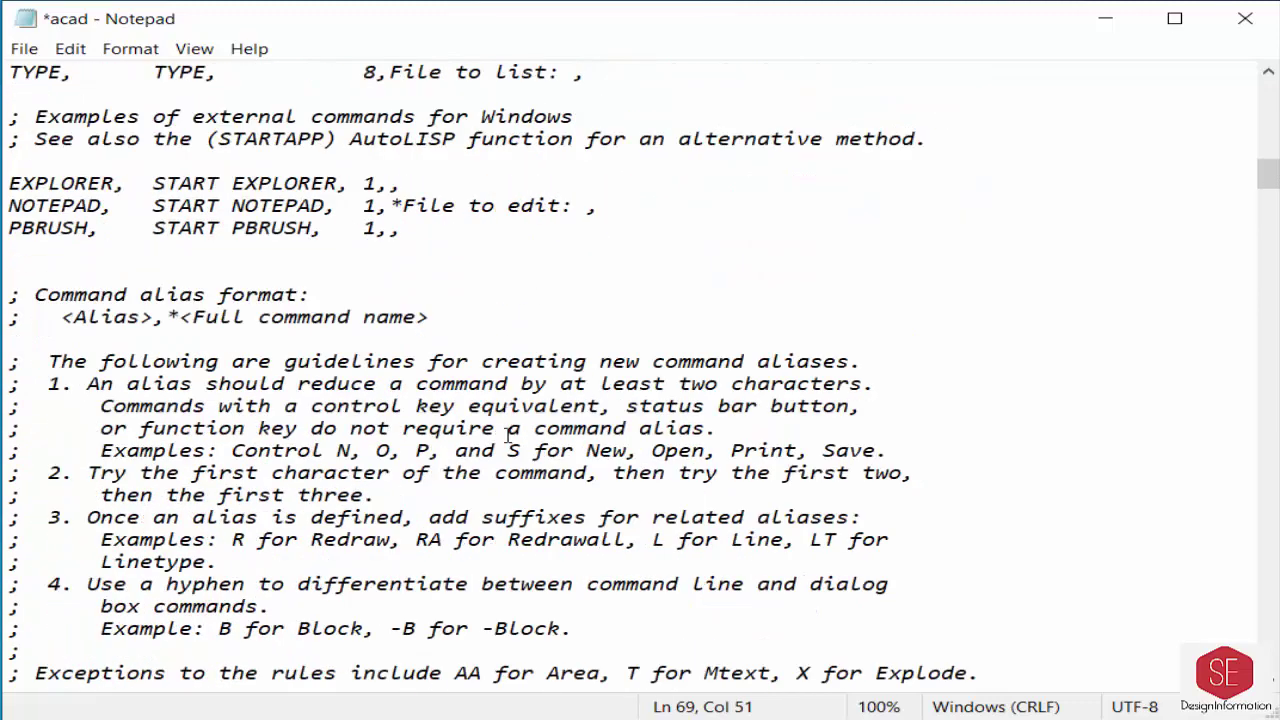
{"action": "scroll", "coordinate": [509, 436], "scroll_direction": "down", "scroll_amount": 1}
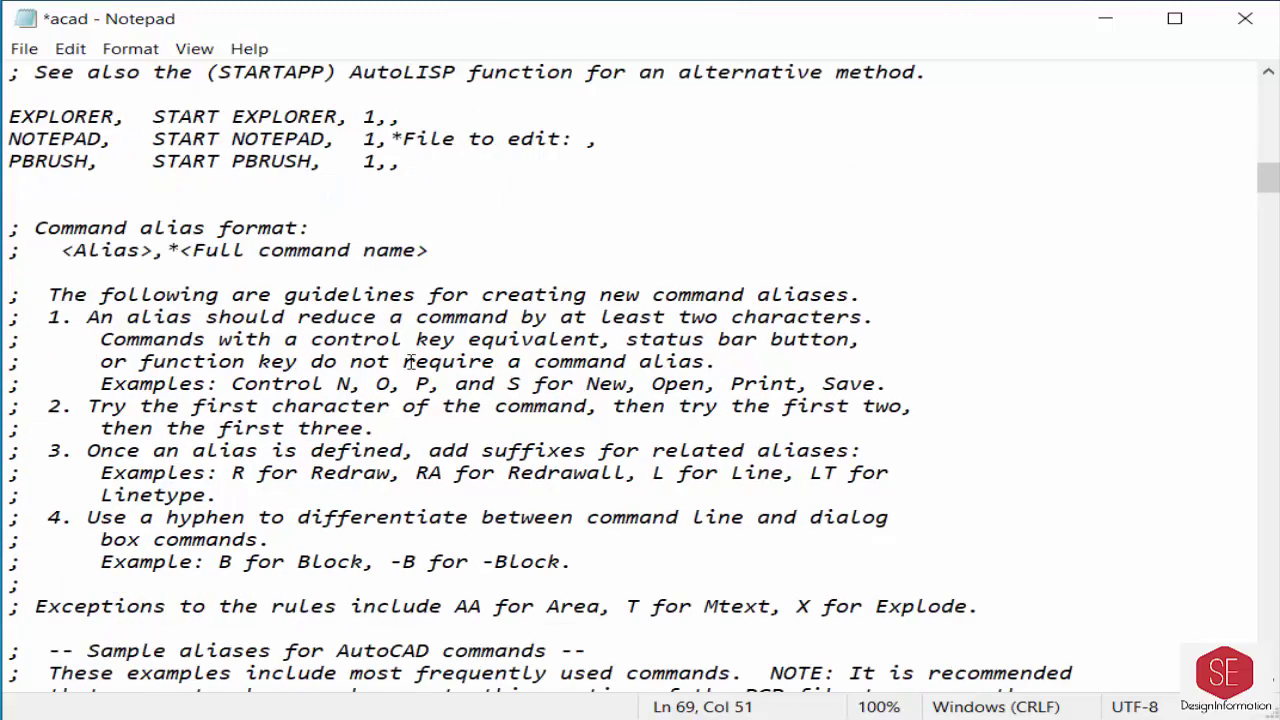
{"action": "left_click_drag", "start_coordinate": [59, 291], "coordinate": [1037, 600]}
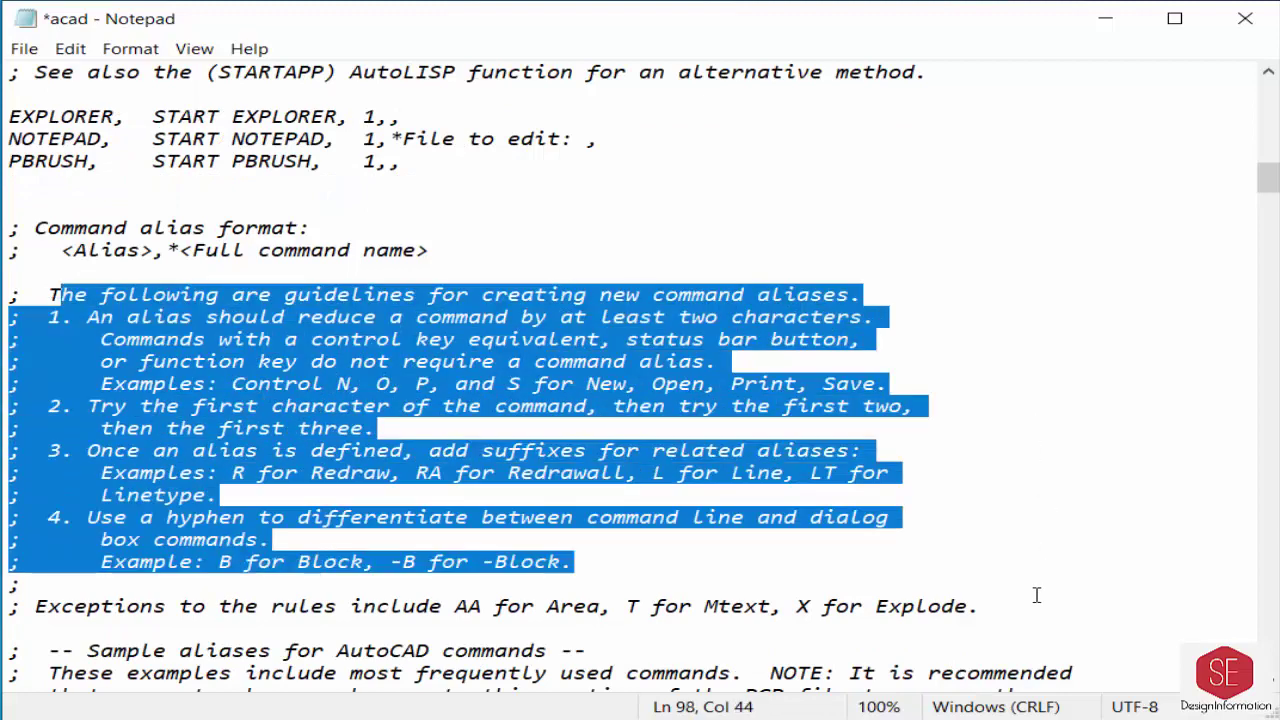
{"action": "left_click", "coordinate": [1065, 443]}
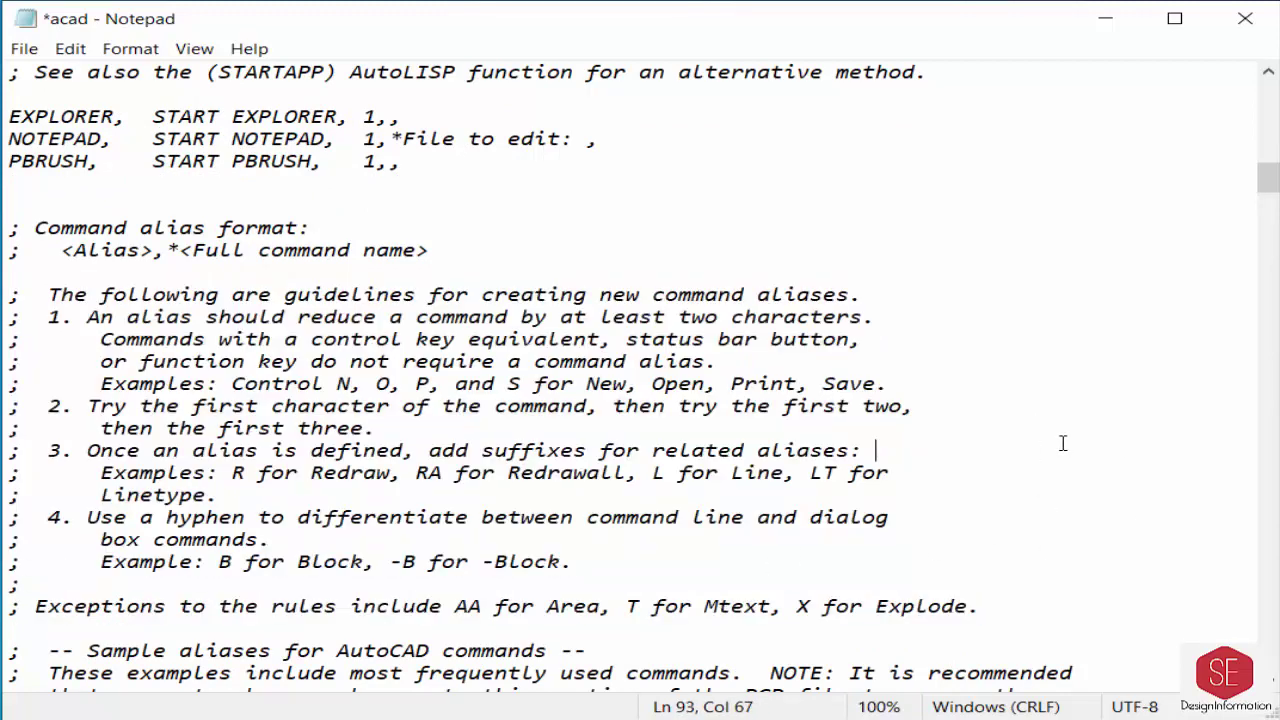
{"action": "scroll", "coordinate": [1053, 443], "scroll_direction": "down", "scroll_amount": 4}
{"action": "scroll", "coordinate": [1211, 443], "scroll_direction": "down", "scroll_amount": 3}
{"action": "left_click", "coordinate": [435, 197]}
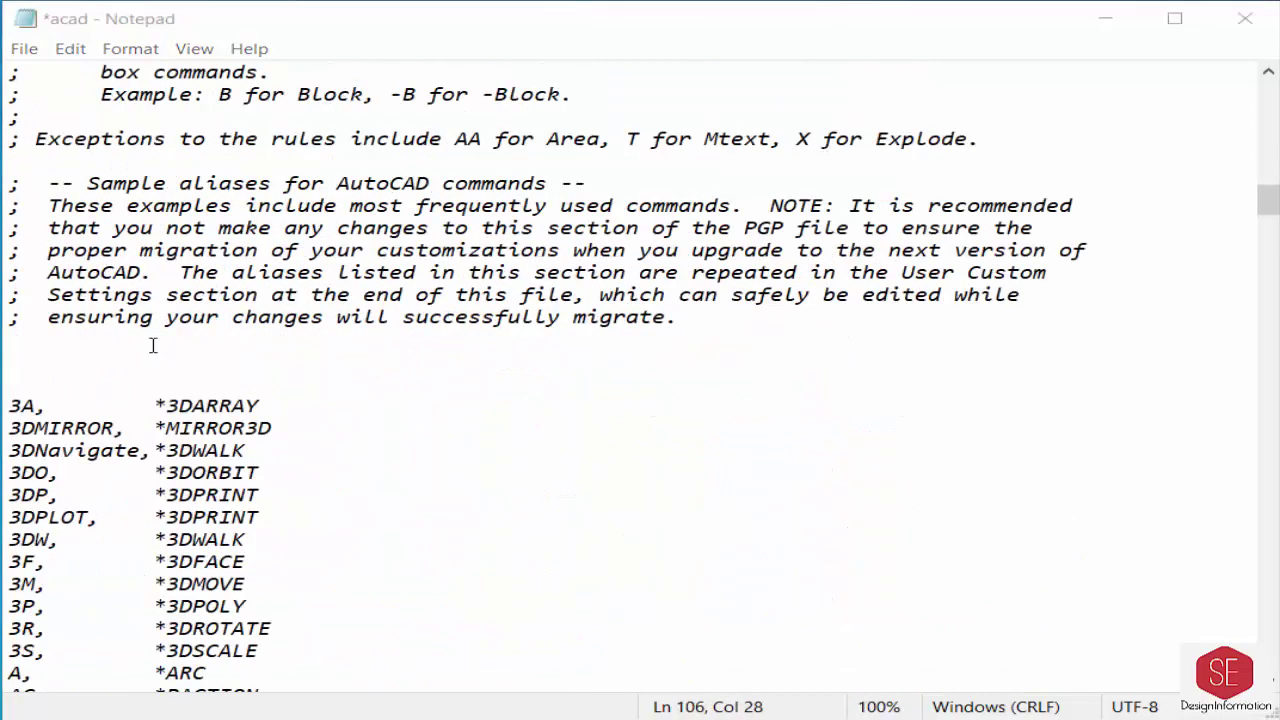
{"action": "left_click", "coordinate": [40, 376]}
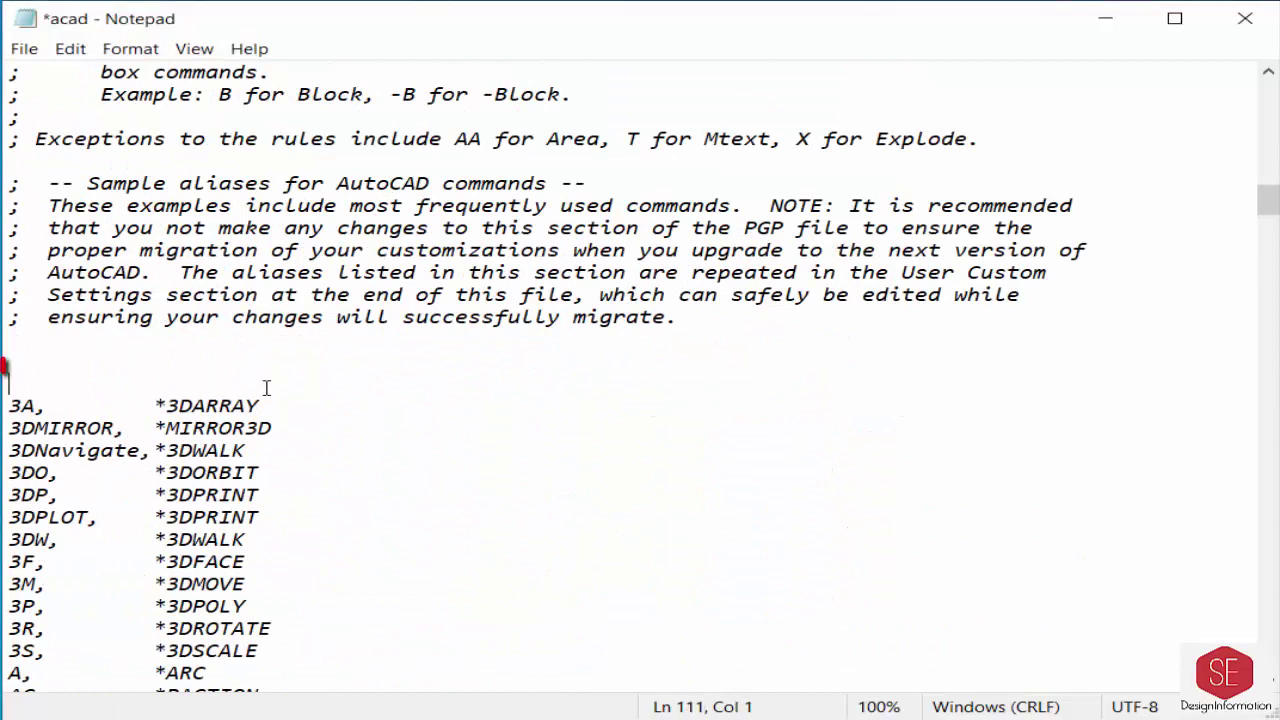
{"action": "type", "text": "Short "}
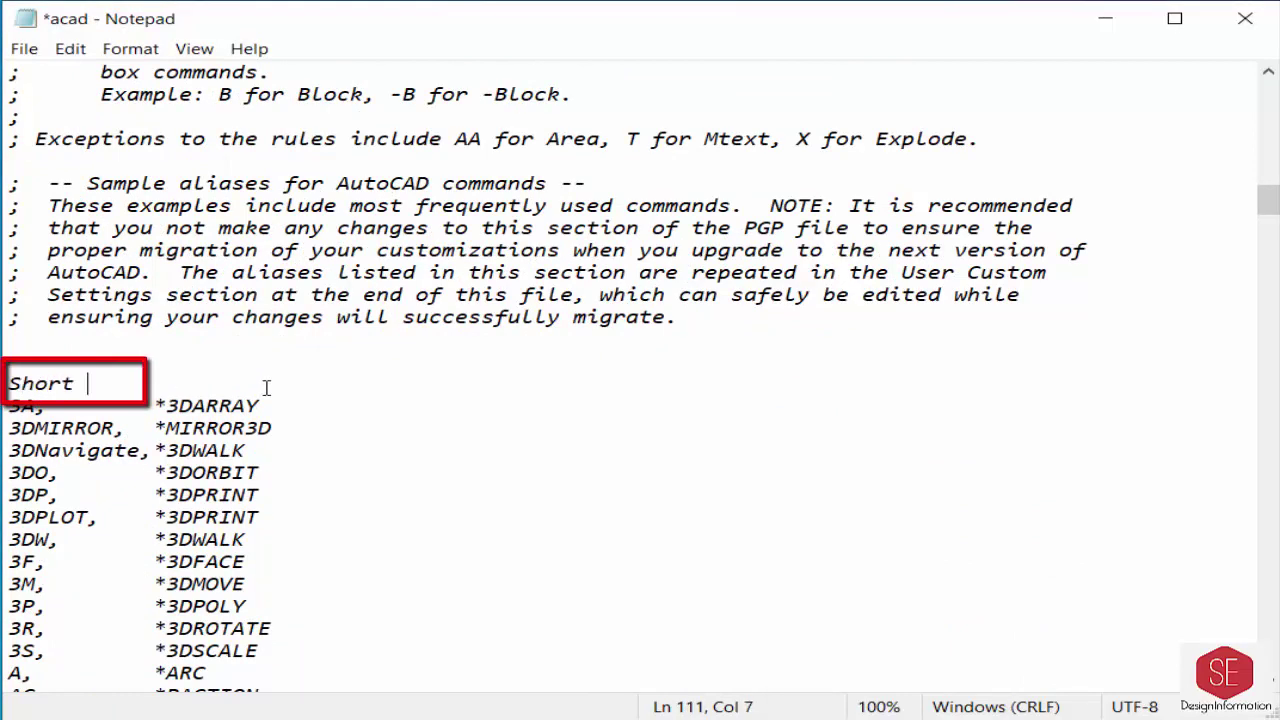
{"action": "type", "text": "Key"}
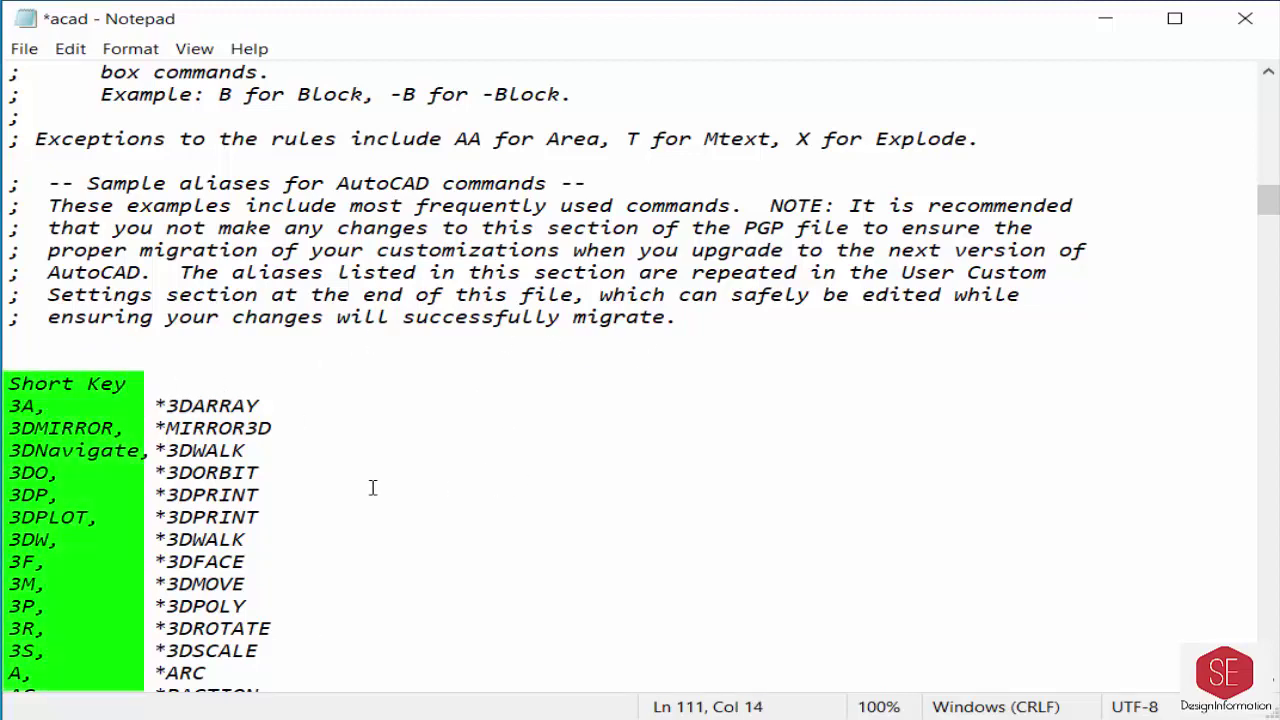
{"action": "type", "text": "Command"}
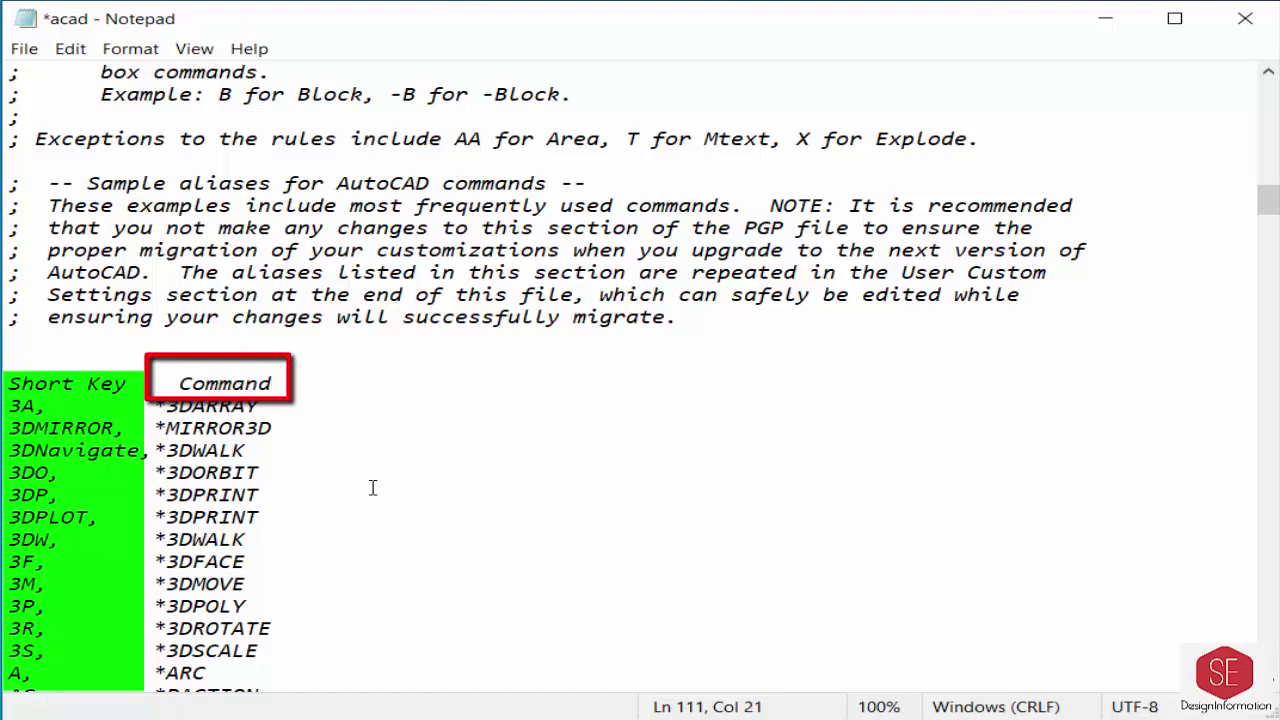
{"action": "left_click", "coordinate": [24, 406]}
{"action": "left_click", "coordinate": [192, 406]}
{"action": "left_click_drag", "start_coordinate": [42, 405], "coordinate": [4, 405]}
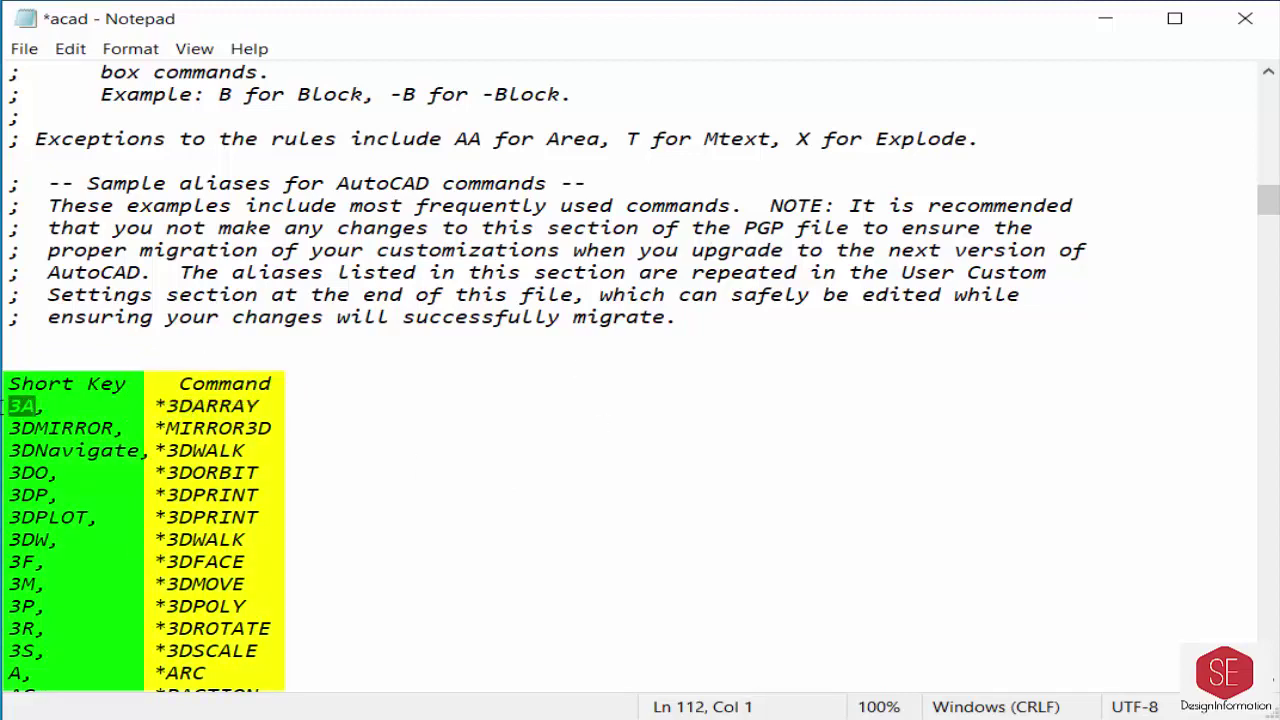
{"action": "left_click_drag", "start_coordinate": [152, 406], "coordinate": [245, 406]}
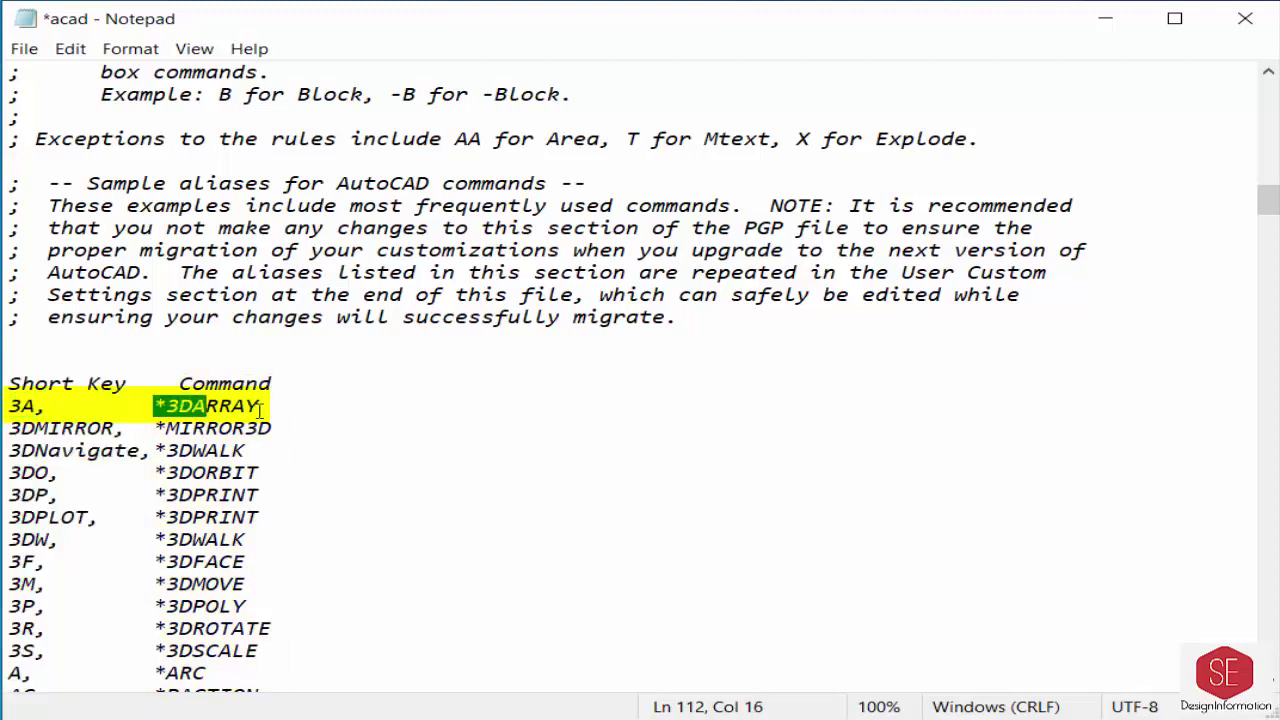
{"action": "left_click", "coordinate": [48, 428]}
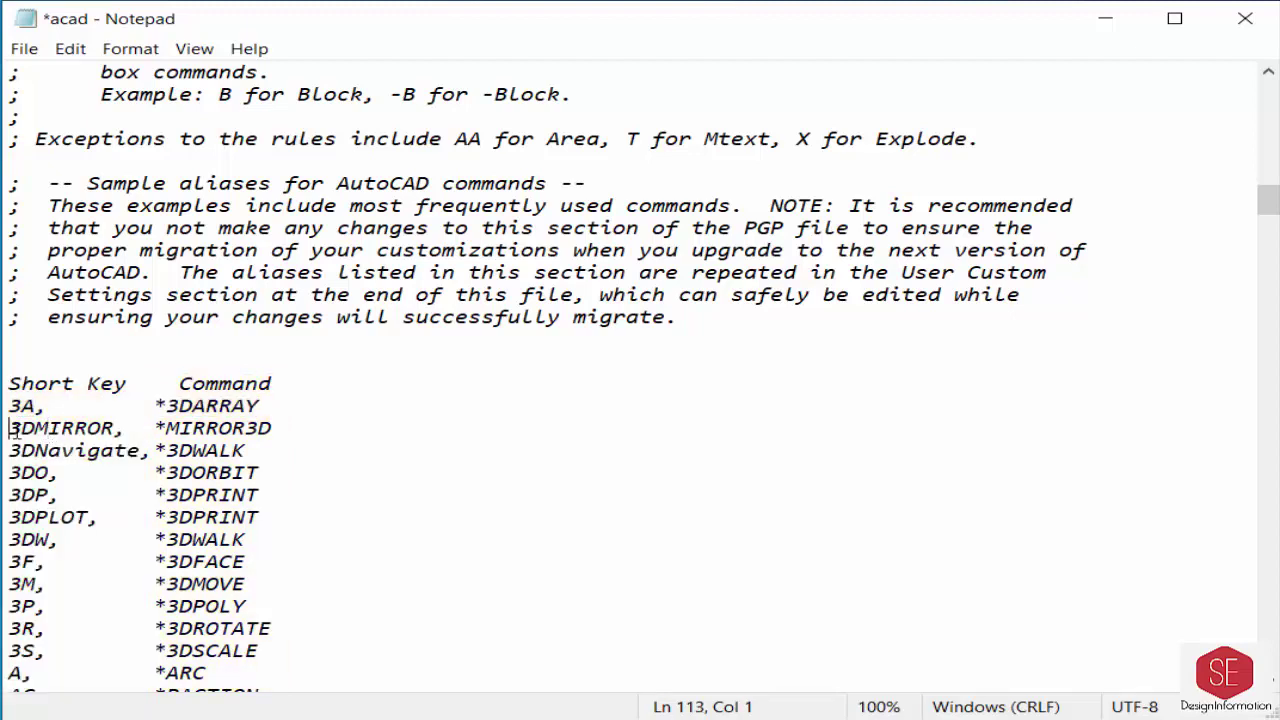
{"action": "left_click_drag", "start_coordinate": [14, 430], "coordinate": [128, 427]}
{"action": "left_click", "coordinate": [219, 427]}
{"action": "left_click", "coordinate": [57, 473]}
{"action": "key", "text": "shift+Home"}
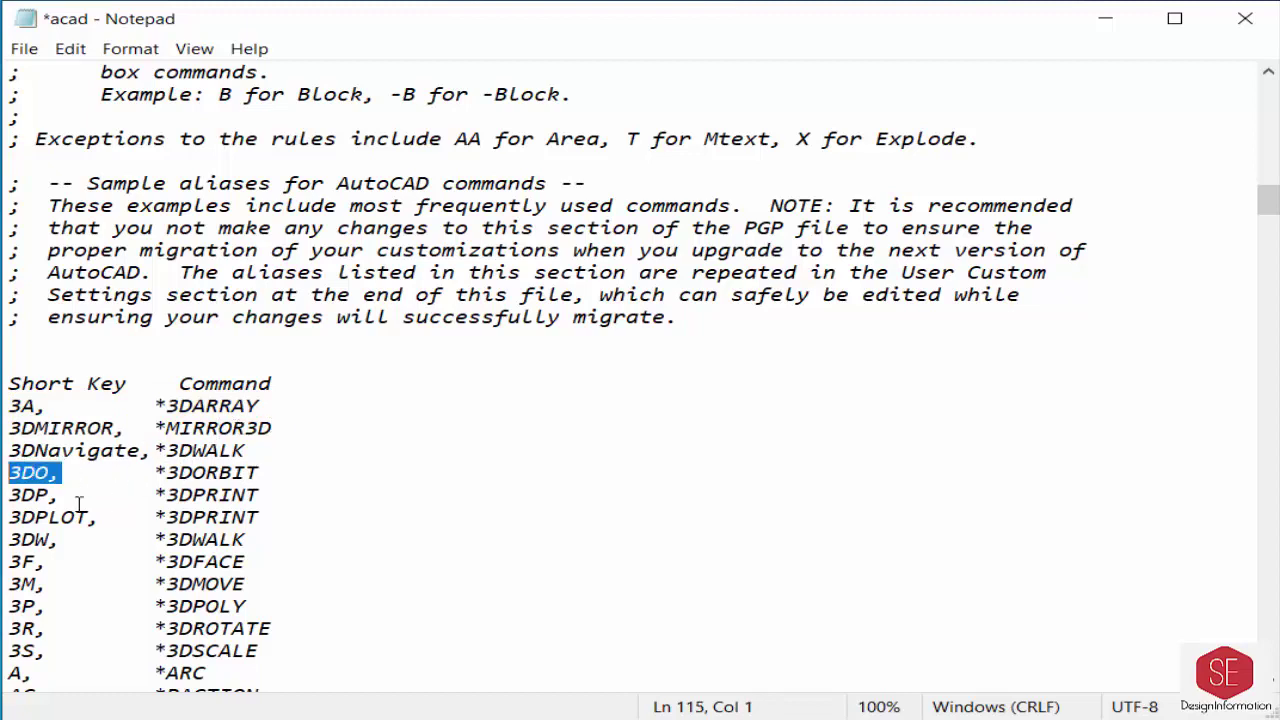
{"action": "left_click", "coordinate": [38, 494]}
{"action": "key", "text": "shift+Home"}
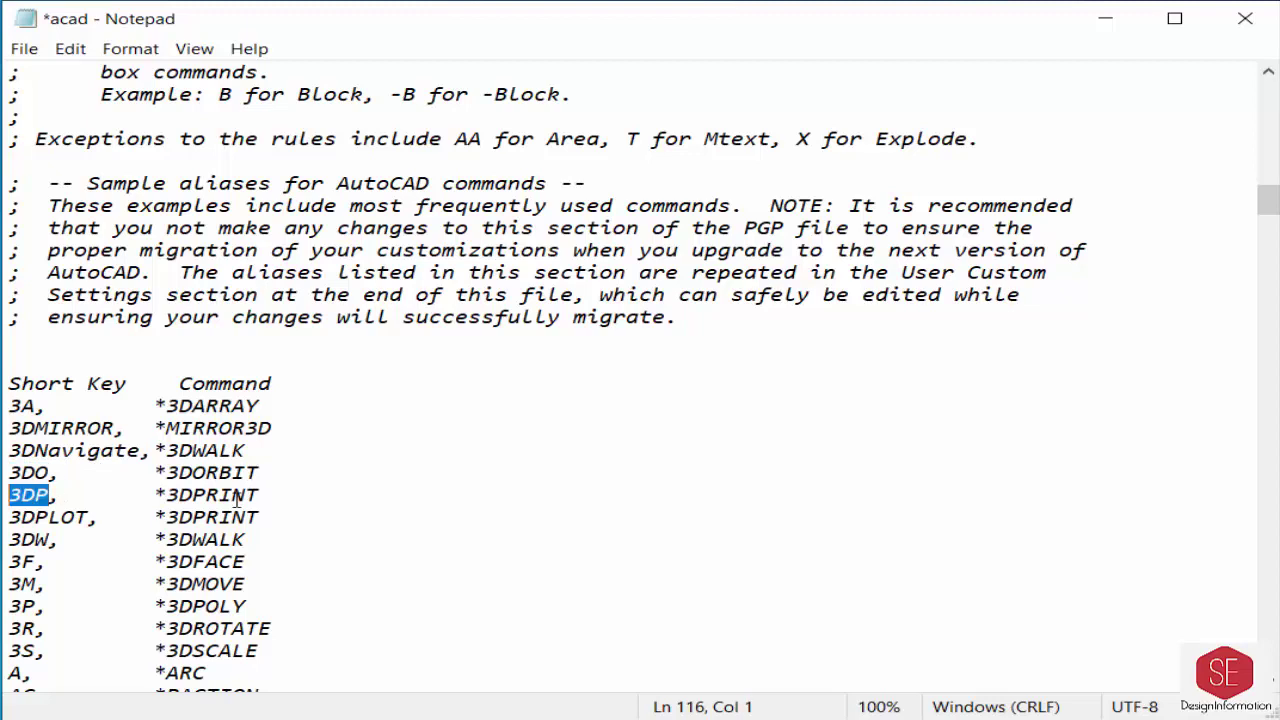
{"action": "scroll", "coordinate": [210, 545], "scroll_direction": "down", "scroll_amount": 3}
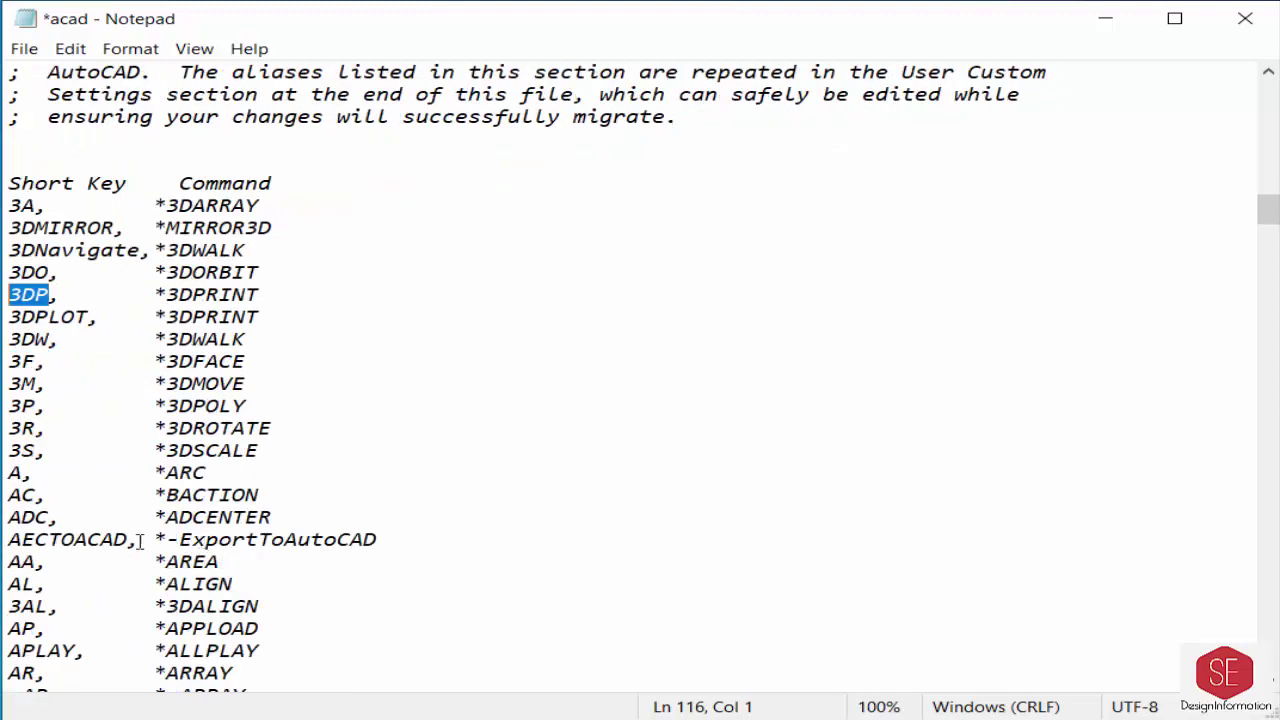
Highlight the A, *ARC entry and then the AREA entry line
{"action": "left_click", "coordinate": [101, 457]}
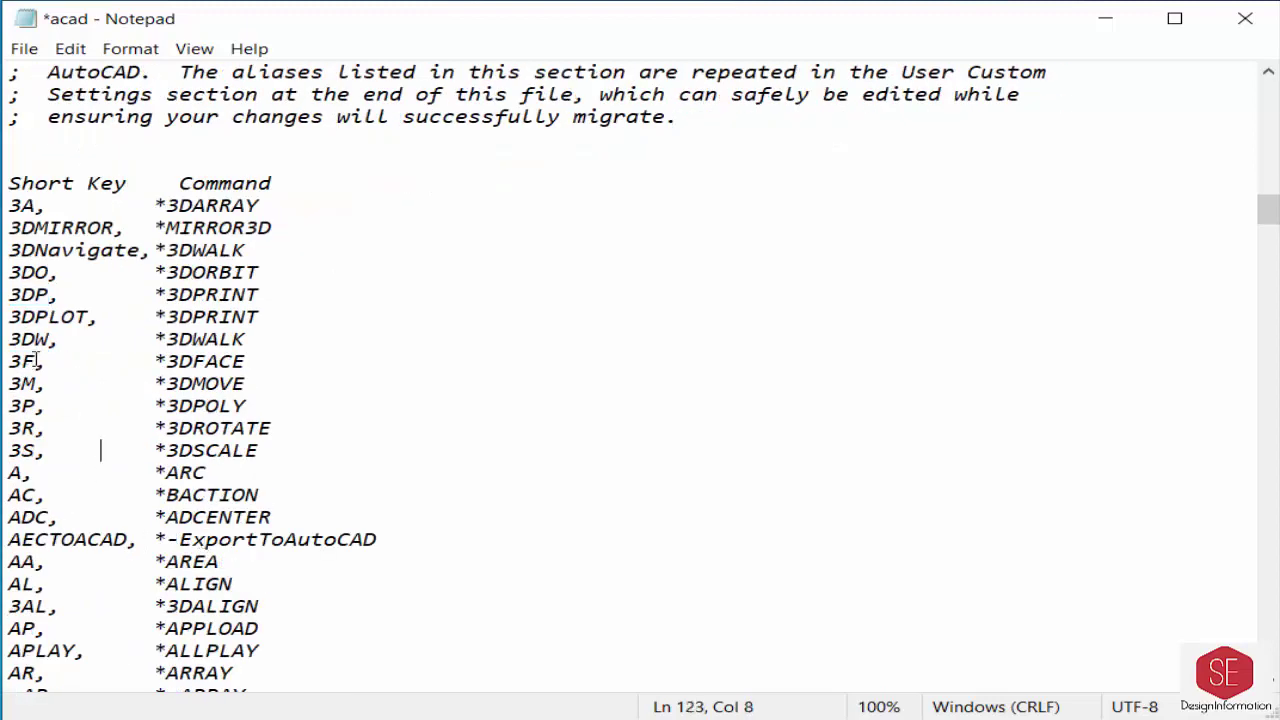
{"action": "left_click", "coordinate": [38, 472]}
{"action": "key", "text": "shift+Home"}
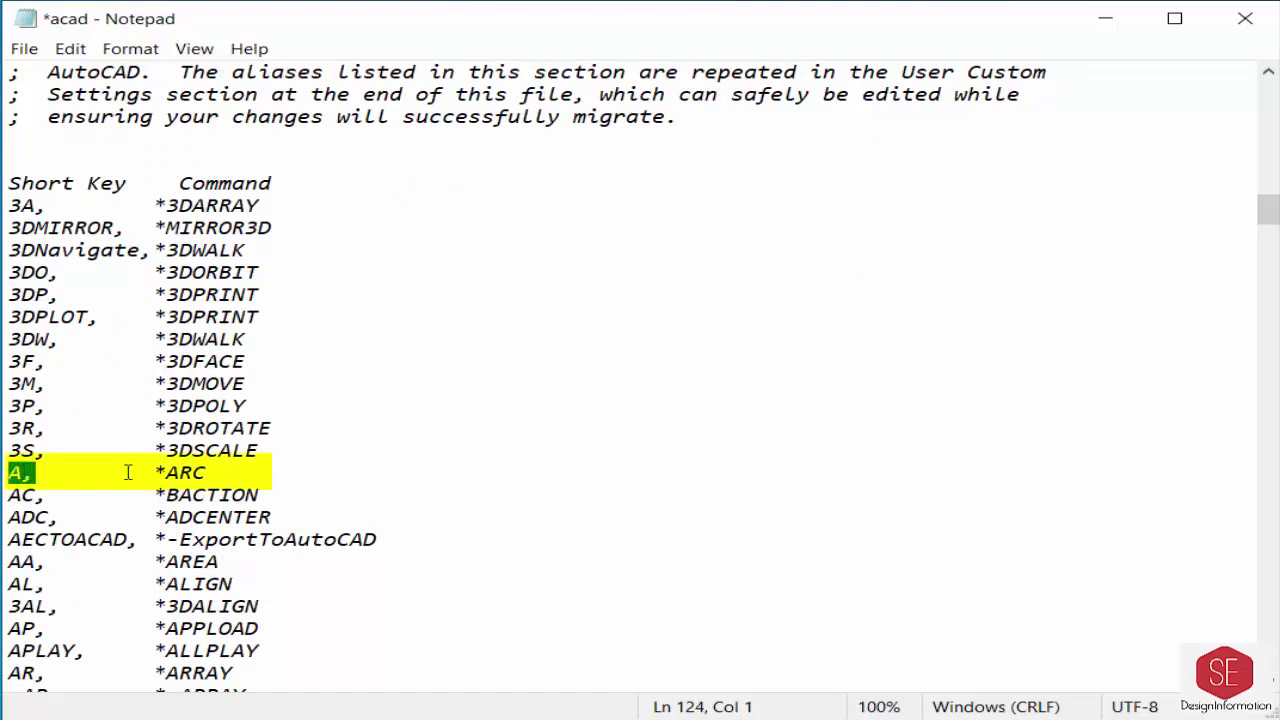
{"action": "left_click_drag", "start_coordinate": [207, 470], "coordinate": [8, 472]}
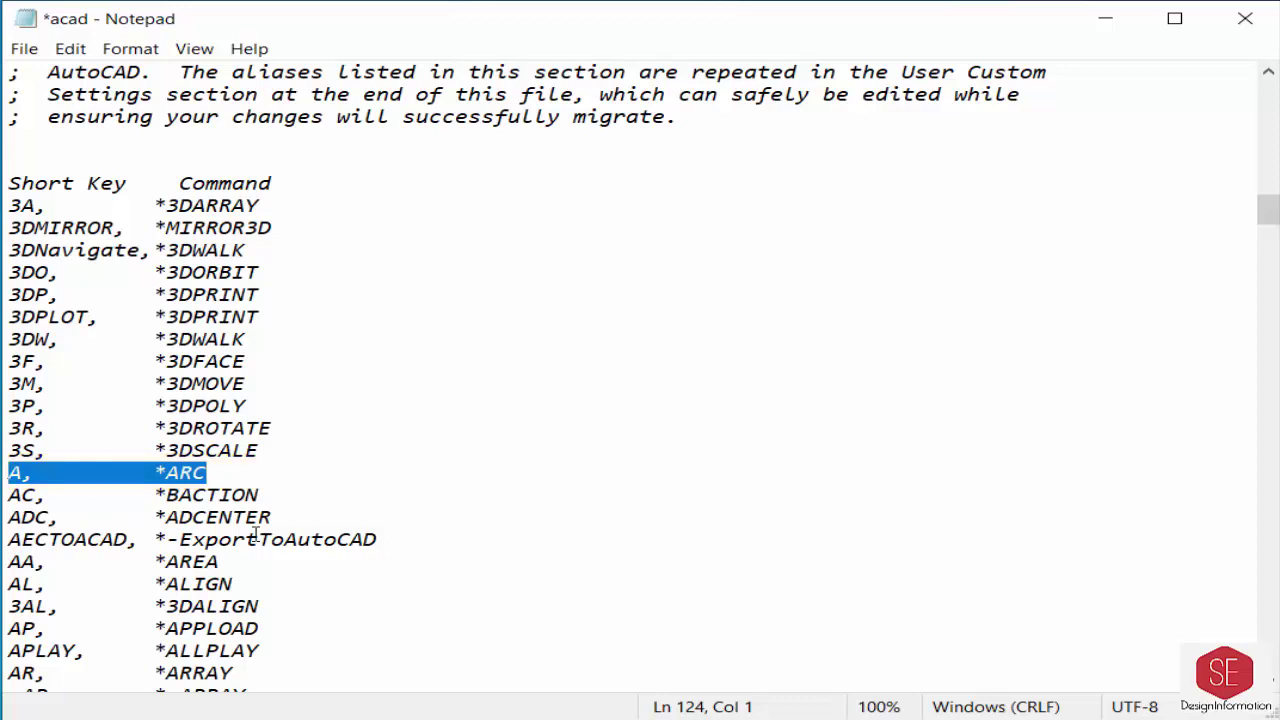
{"action": "left_click", "coordinate": [219, 562]}
{"action": "left_click_drag", "start_coordinate": [239, 561], "coordinate": [8, 562]}
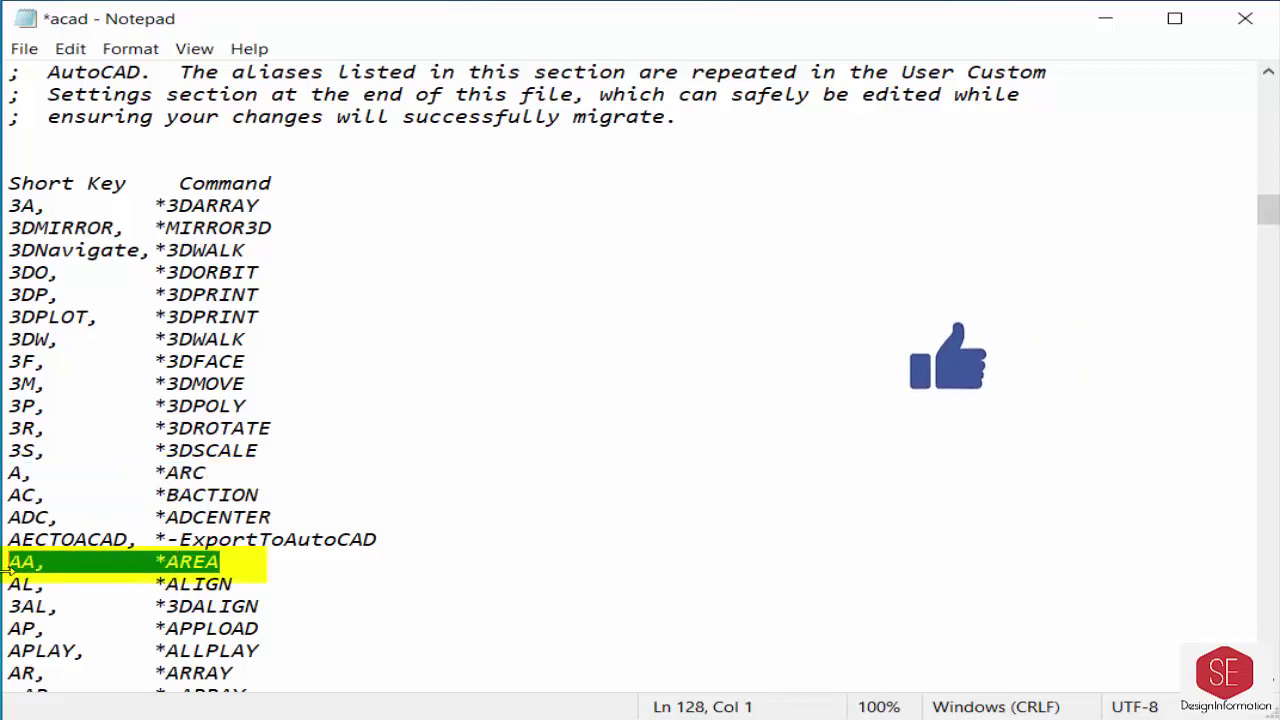
Scroll down and highlight the AL, *ALIGN and 3AL, *3DALIGN entries
{"action": "scroll", "coordinate": [378, 571], "scroll_direction": "down", "scroll_amount": 1}
{"action": "scroll", "coordinate": [378, 571], "scroll_direction": "down", "scroll_amount": 2}
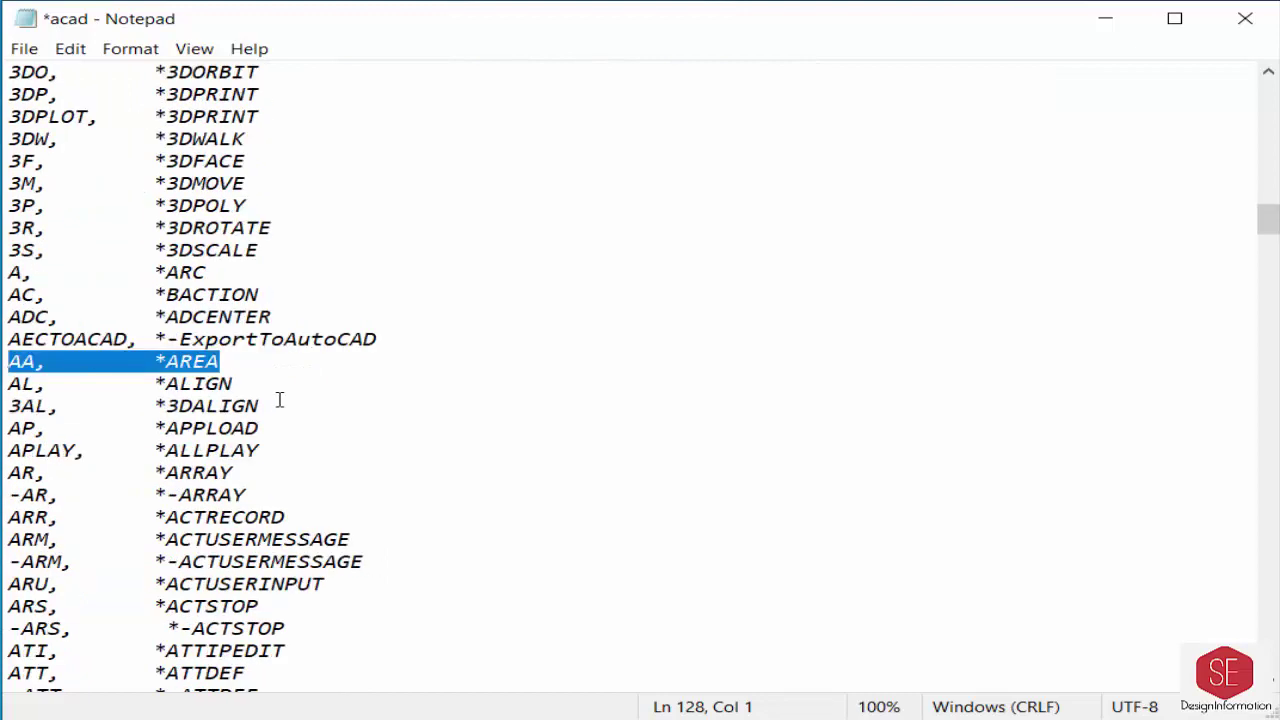
{"action": "left_click", "coordinate": [235, 384]}
{"action": "left_click_drag", "start_coordinate": [238, 384], "coordinate": [8, 384]}
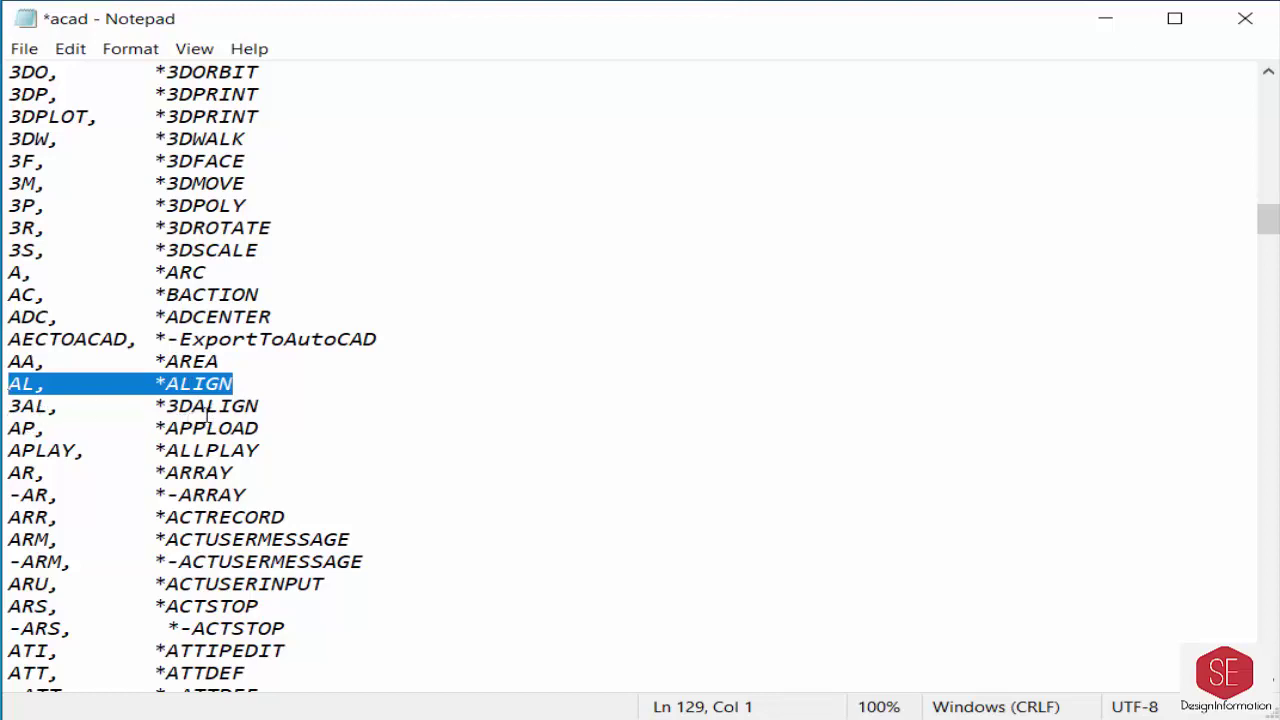
{"action": "left_click_drag", "start_coordinate": [258, 405], "coordinate": [8, 405]}
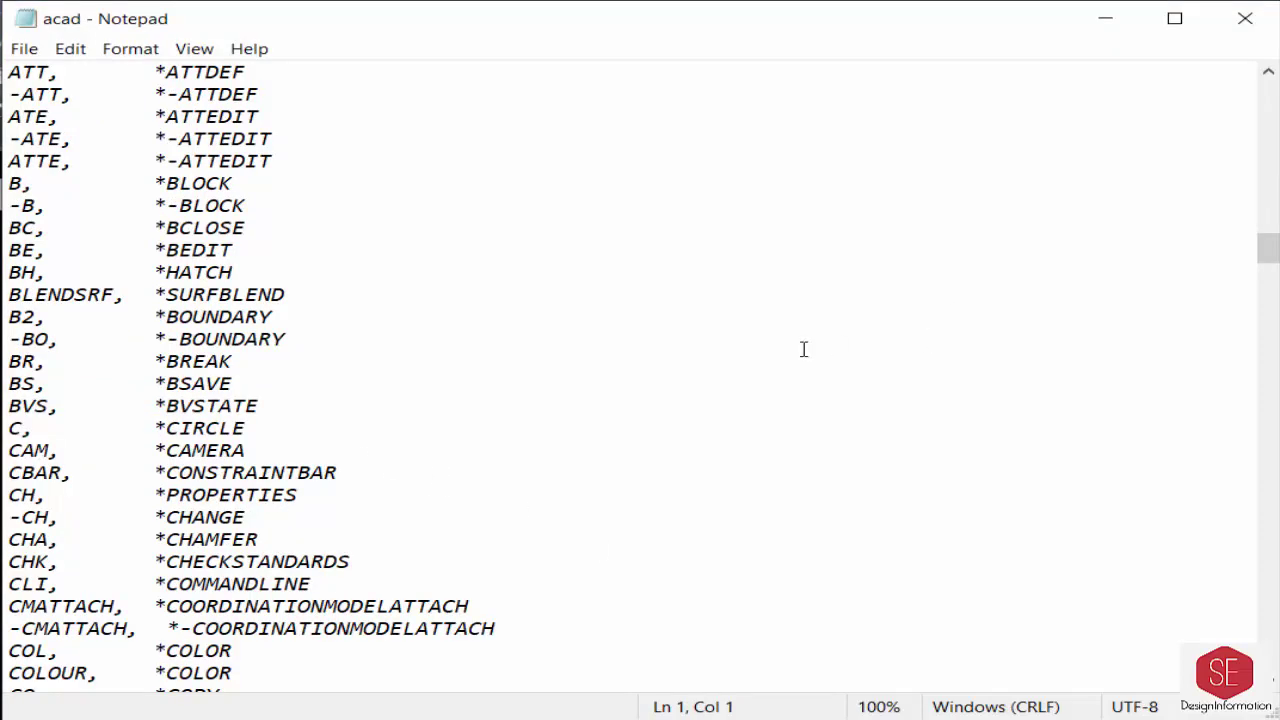
{"action": "scroll", "coordinate": [649, 335], "scroll_direction": "down", "scroll_amount": 1}
{"action": "scroll", "coordinate": [838, 311], "scroll_direction": "down", "scroll_amount": 1}
{"action": "scroll", "coordinate": [840, 311], "scroll_direction": "down", "scroll_amount": 1}
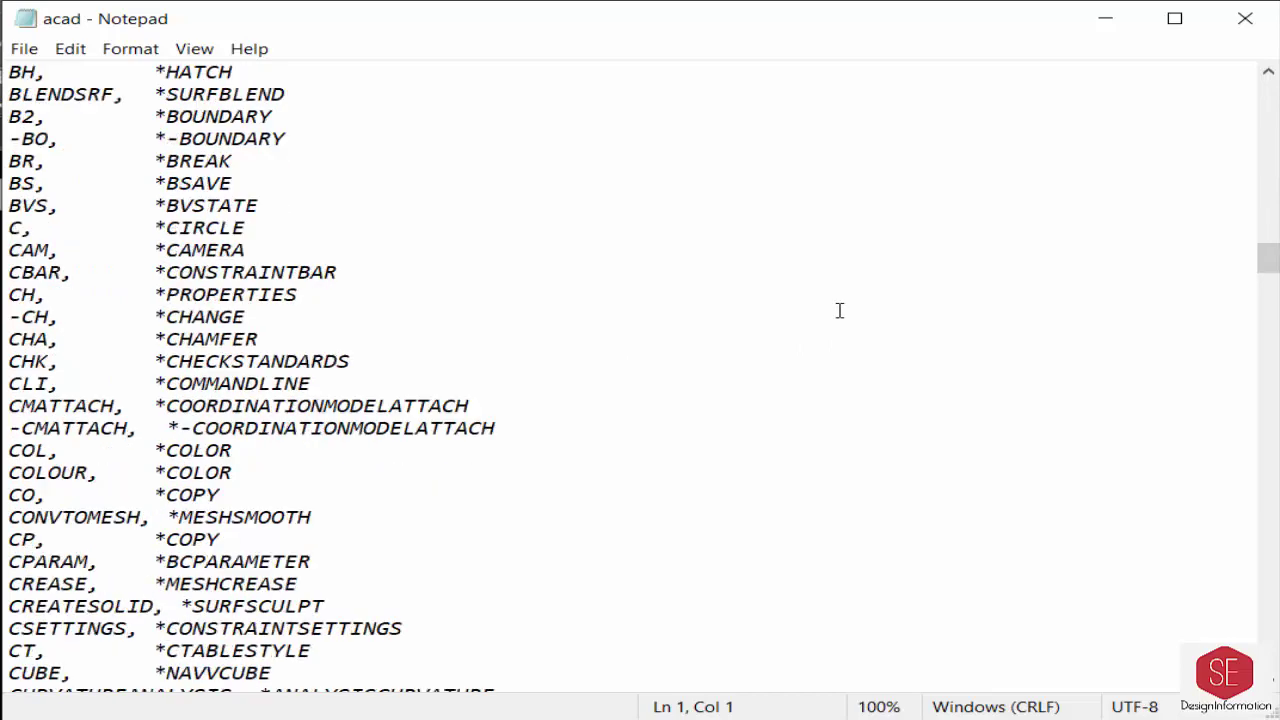
{"action": "scroll", "coordinate": [840, 311], "scroll_direction": "down", "scroll_amount": 1}
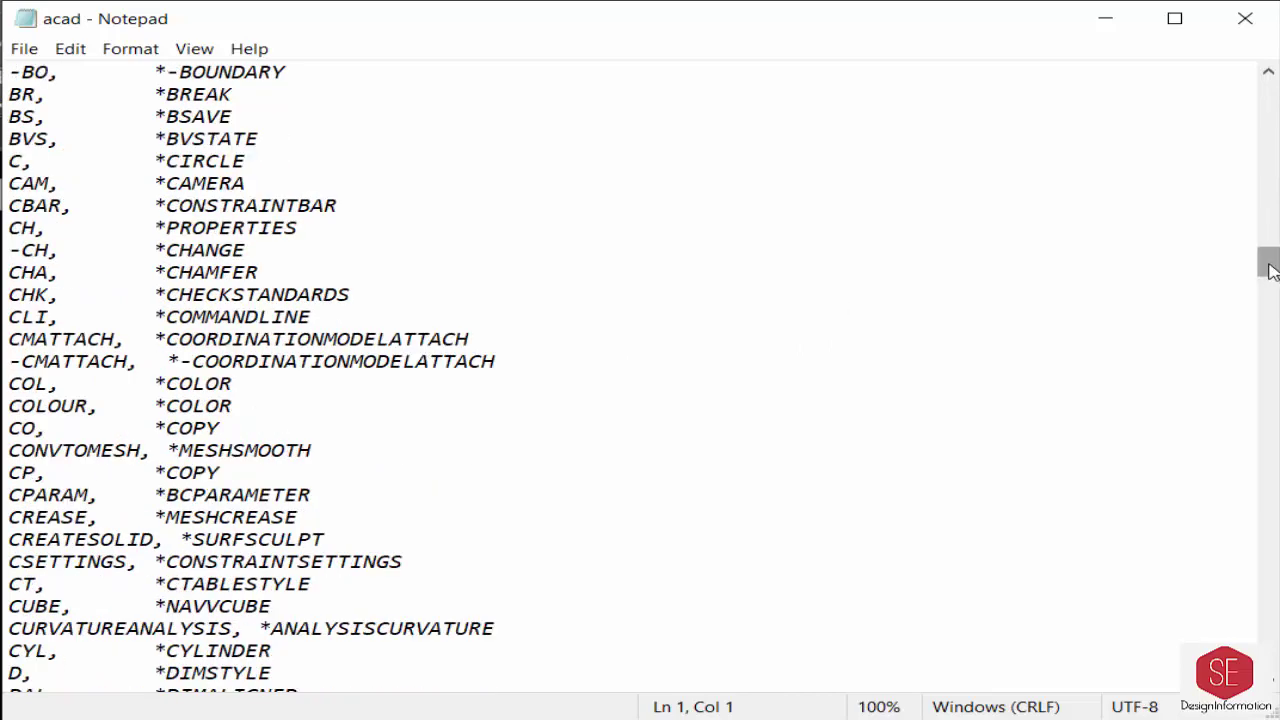
{"action": "left_click_drag", "start_coordinate": [1268, 263], "coordinate": [1276, 690]}
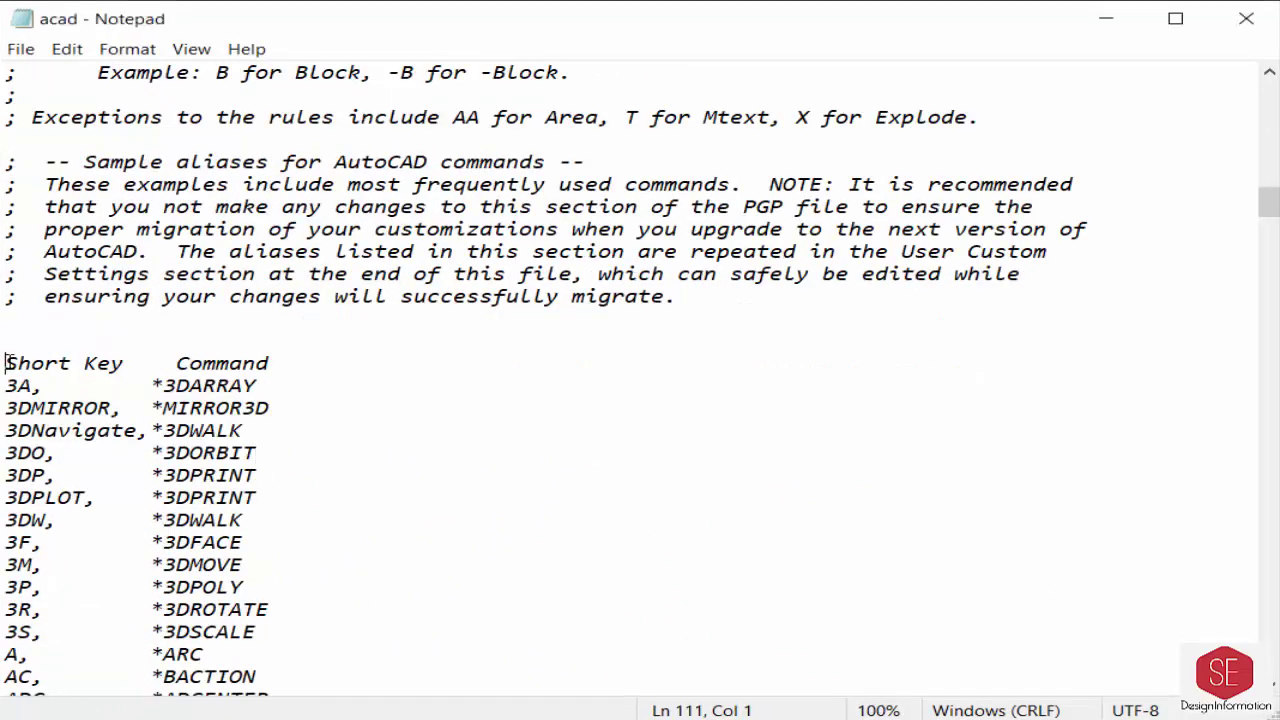
Copy the alias list from the Short Key heading to the end of acad.pgp
{"action": "mouse_move", "coordinate": [5, 363]}
{"action": "left_mouse_down"}
{"action": "mouse_move", "coordinate": [236, 676]}
{"action": "mouse_move", "coordinate": [296, 677]}
{"action": "mouse_move", "coordinate": [200, 677]}
{"action": "mouse_move", "coordinate": [322, 677]}
{"action": "mouse_move", "coordinate": [5, 677]}
{"action": "left_mouse_up"}
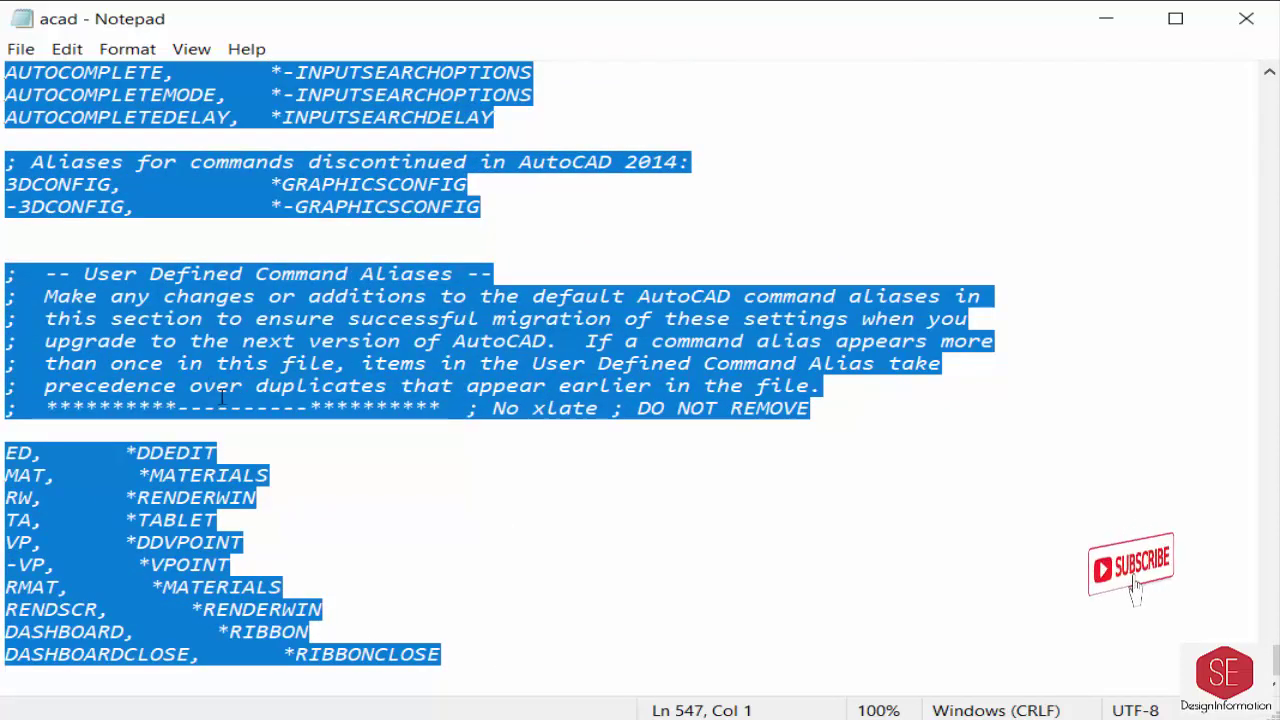
{"action": "right_click", "coordinate": [201, 315]}
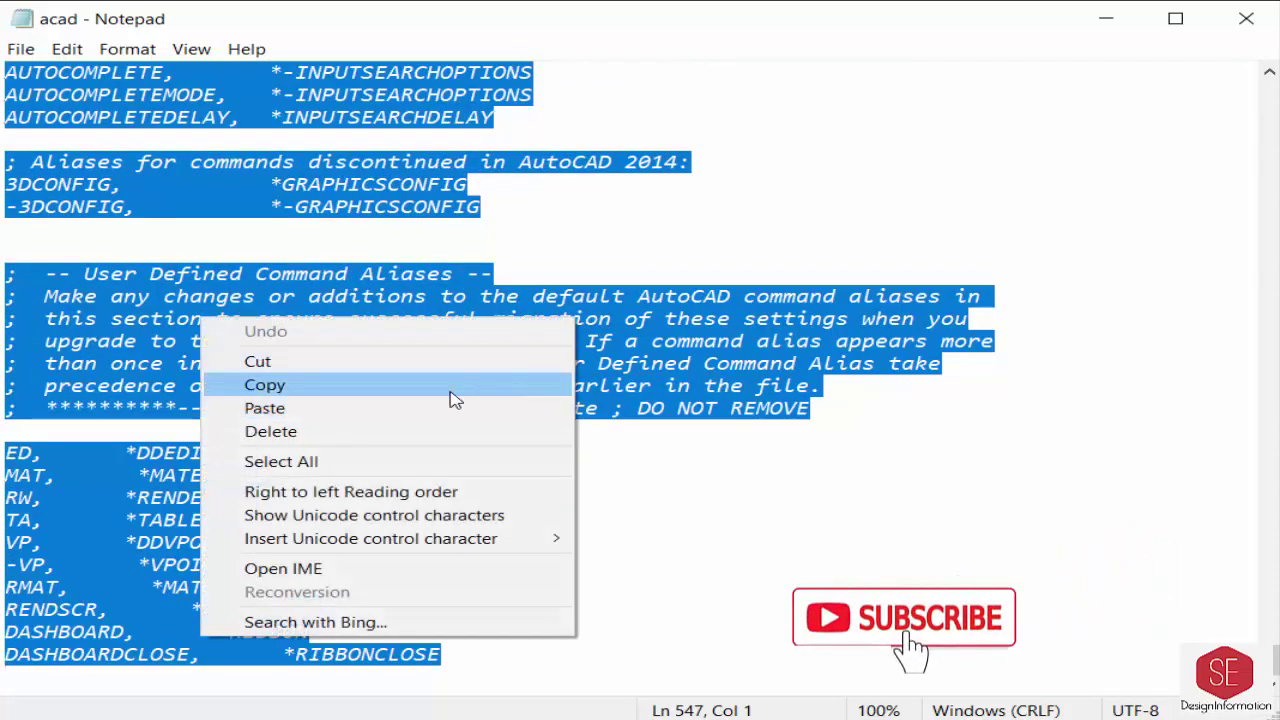
{"action": "left_click", "coordinate": [264, 385]}
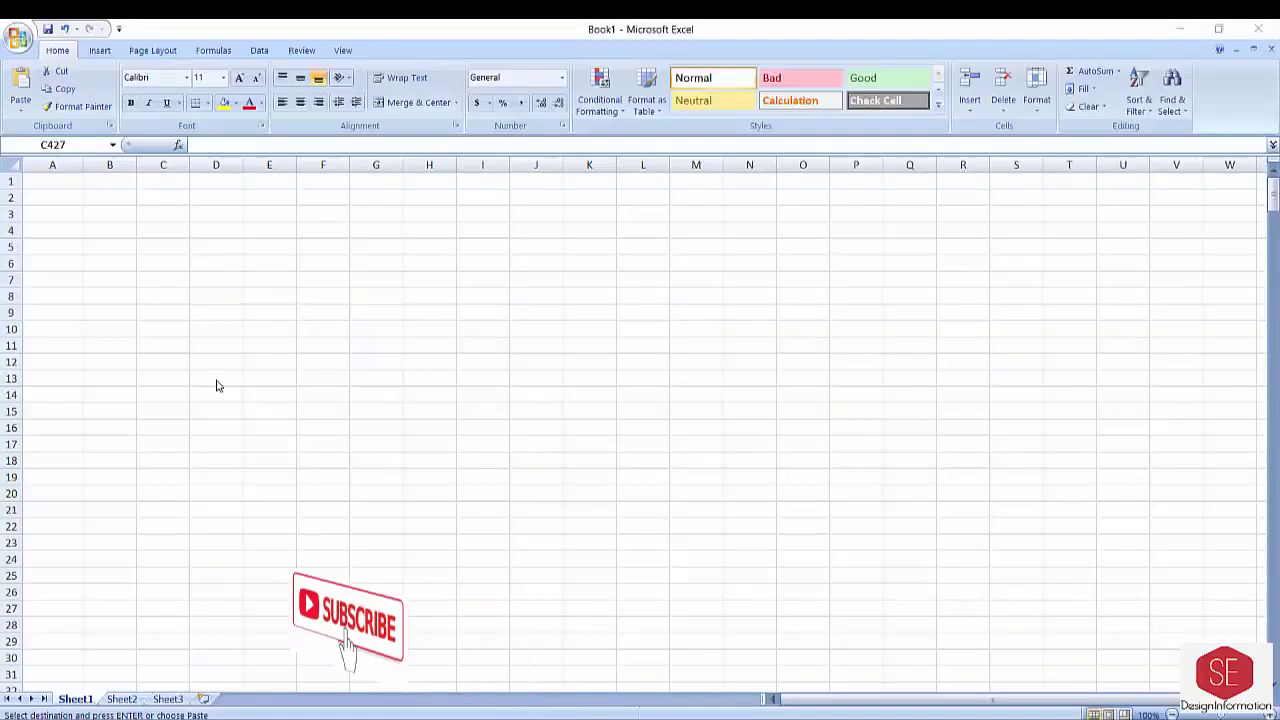
Paste the alias list at A1, autofit column A, and select the whole column
{"action": "right_click", "coordinate": [63, 183]}
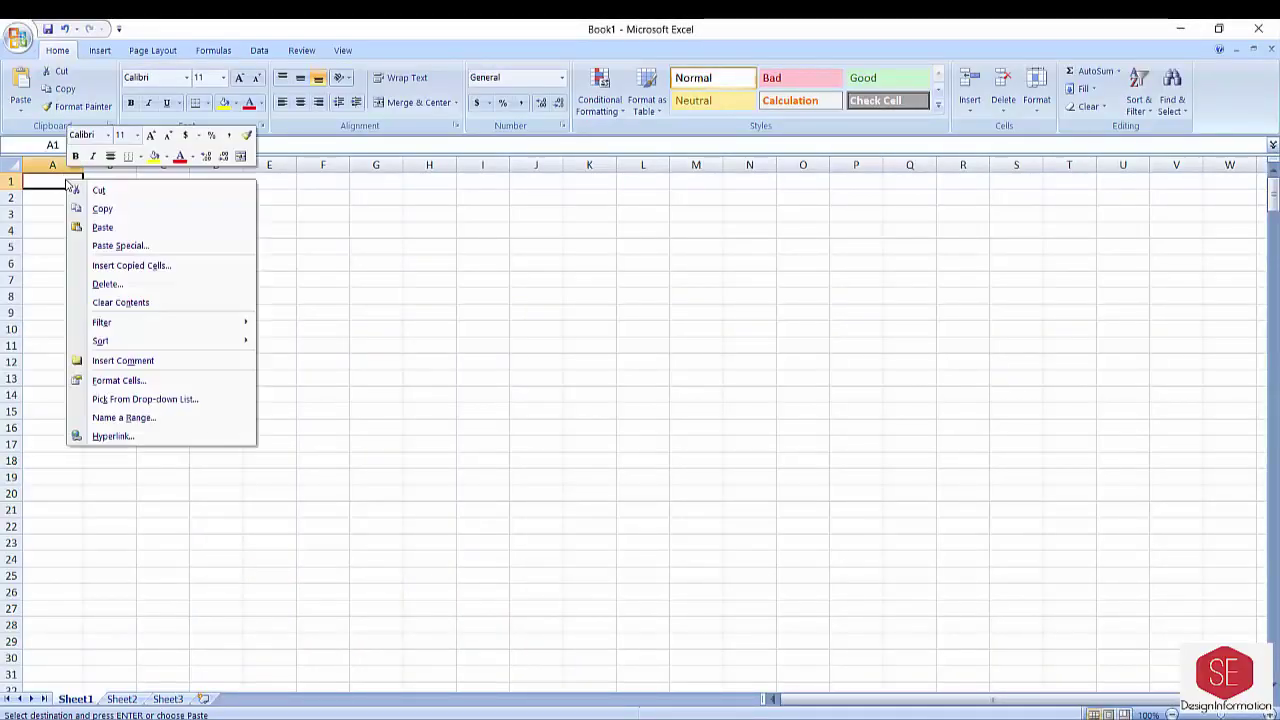
{"action": "left_click", "coordinate": [90, 226]}
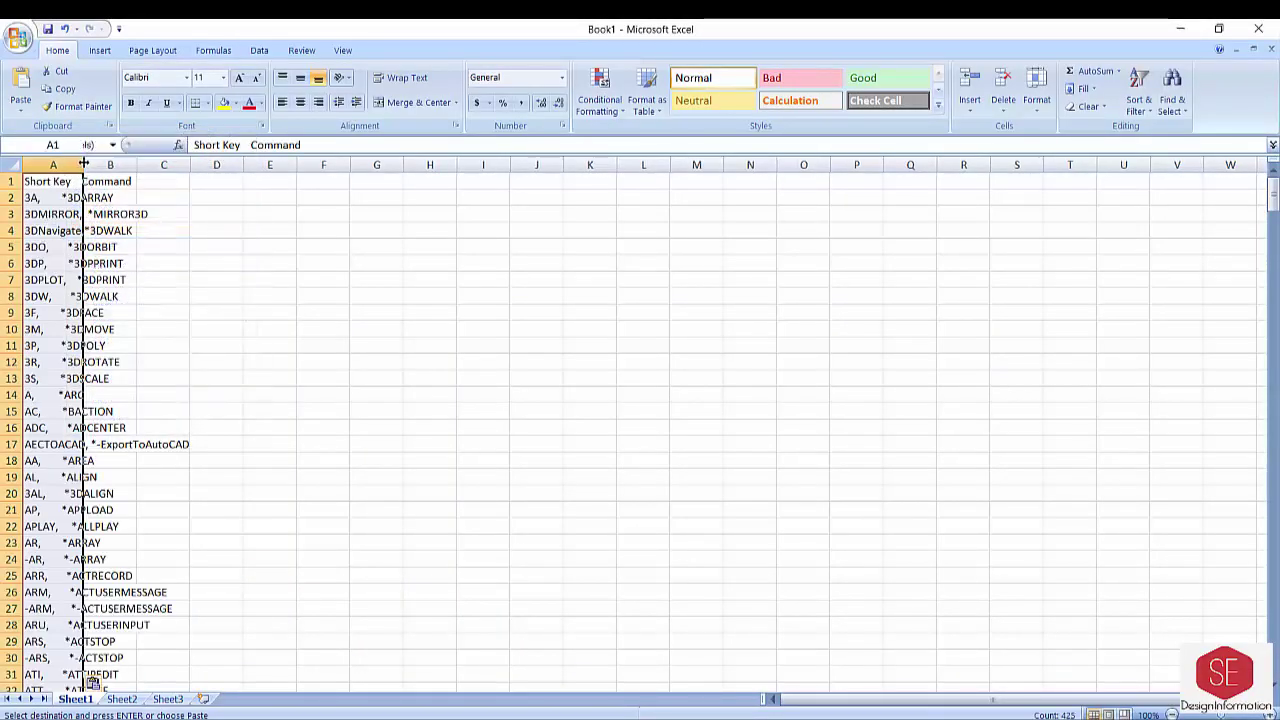
{"action": "double_click", "coordinate": [88, 165]}
{"action": "left_click", "coordinate": [140, 262]}
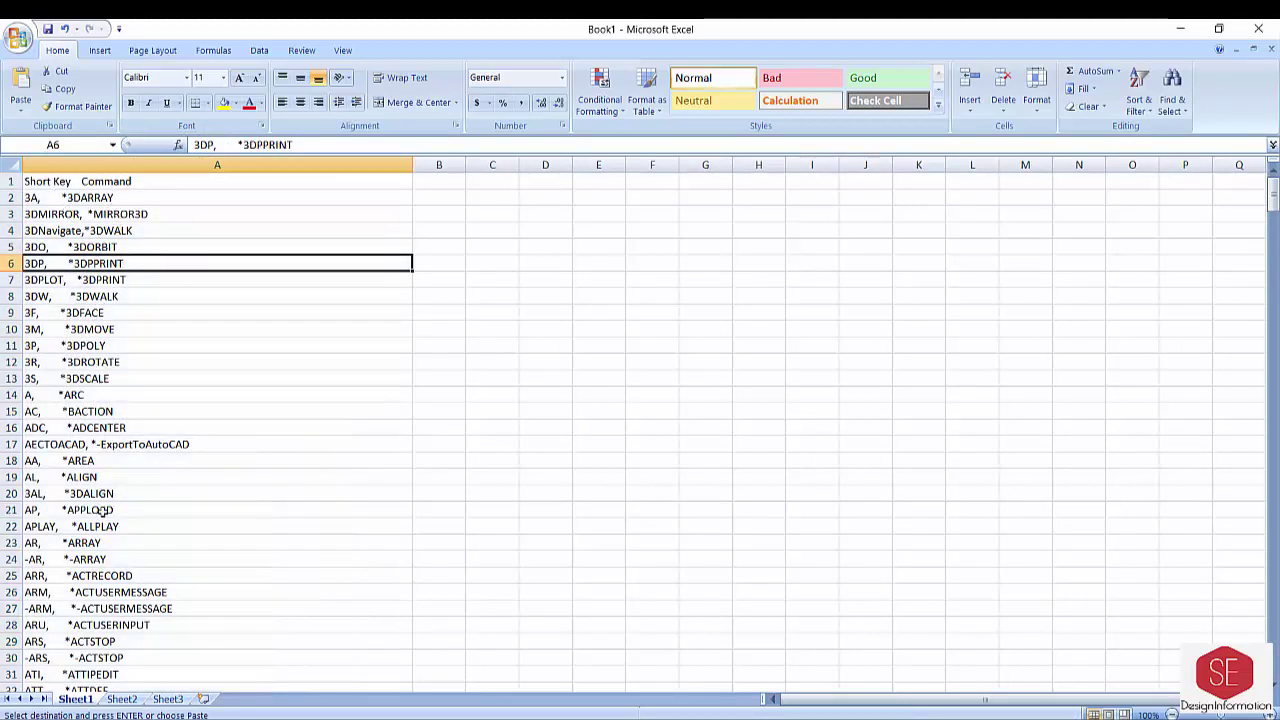
{"action": "left_click", "coordinate": [79, 165]}
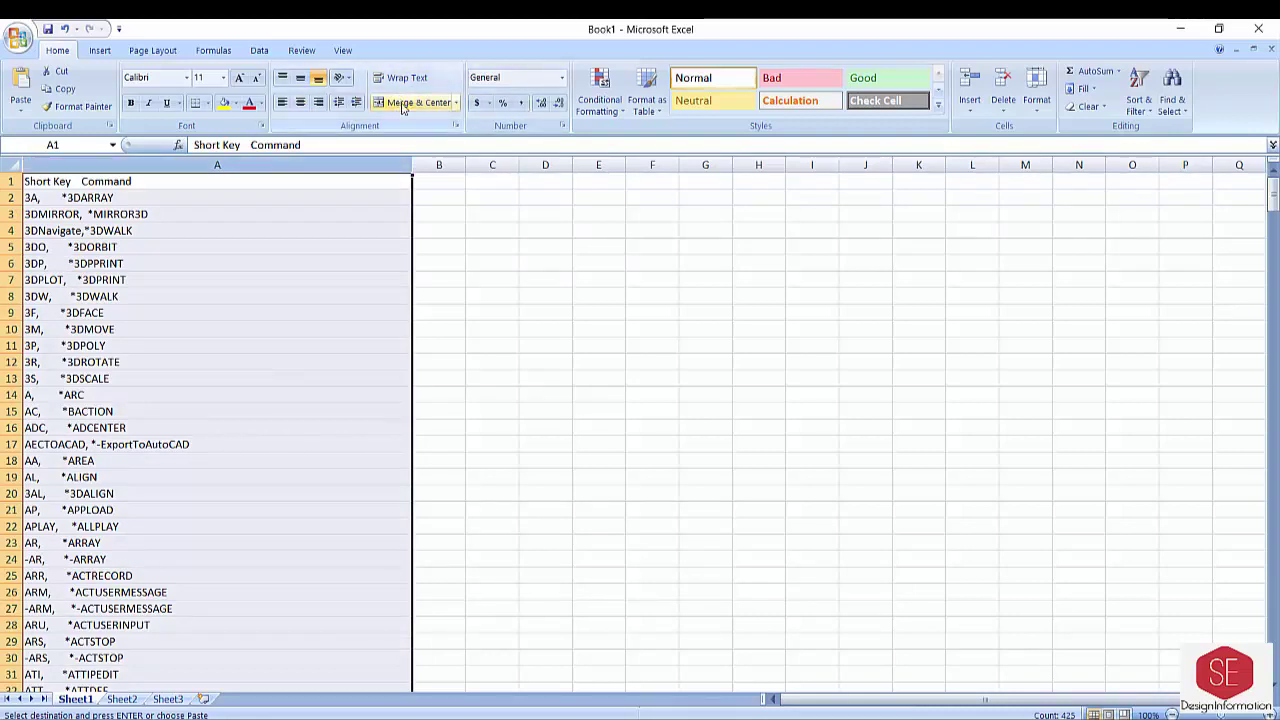
{"action": "left_click", "coordinate": [259, 50]}
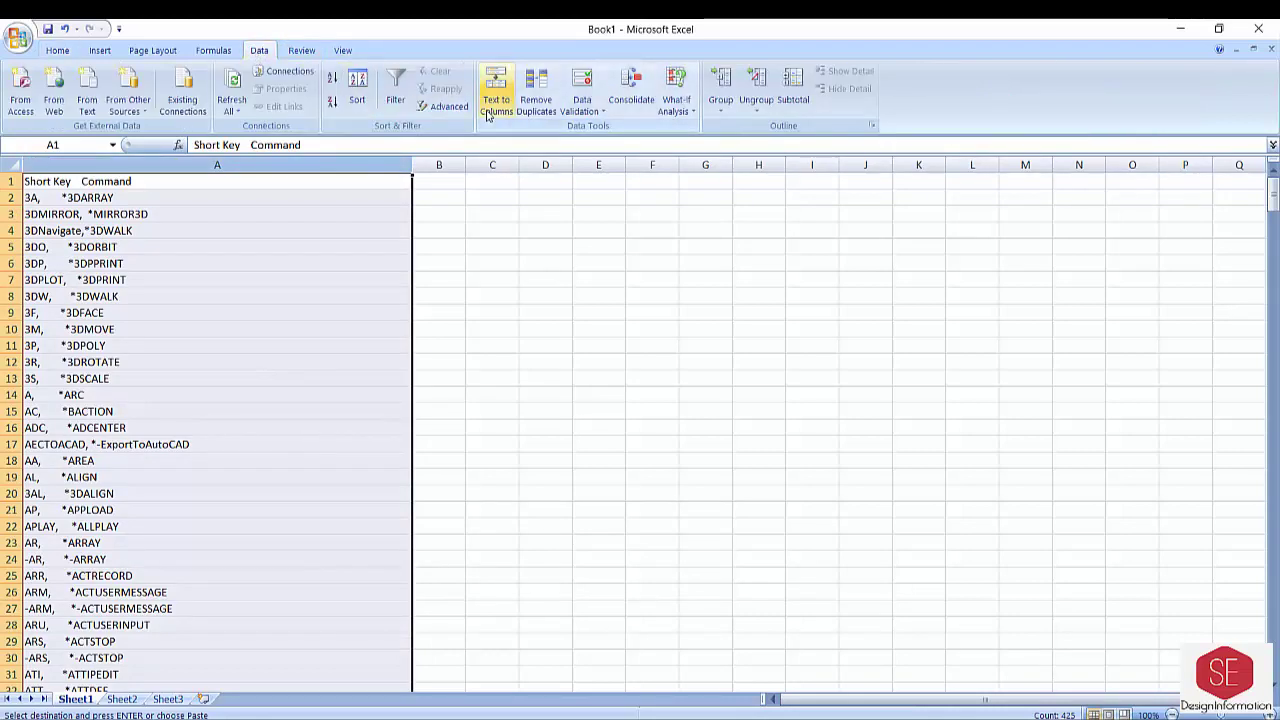
Run Text to Columns as Delimited on Comma, putting short keys in A and commands in B
{"action": "left_click", "coordinate": [490, 110]}
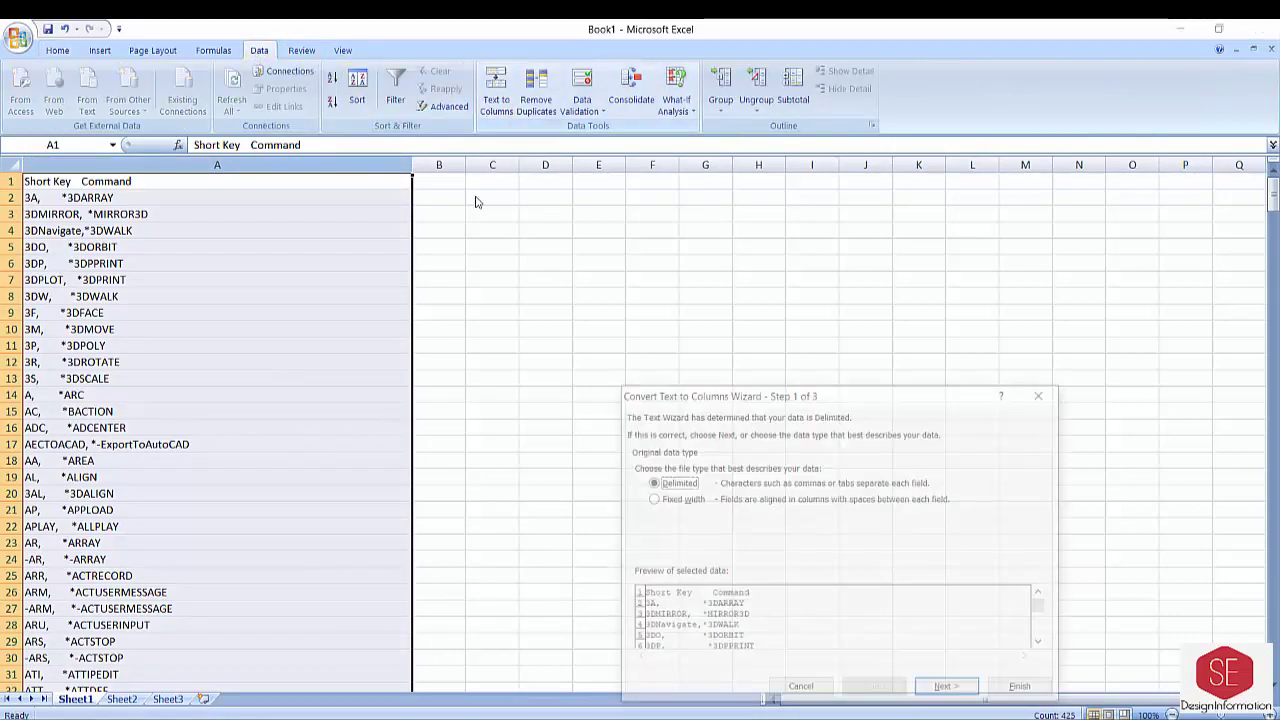
{"action": "left_click", "coordinate": [946, 700]}
{"action": "left_click", "coordinate": [667, 502]}
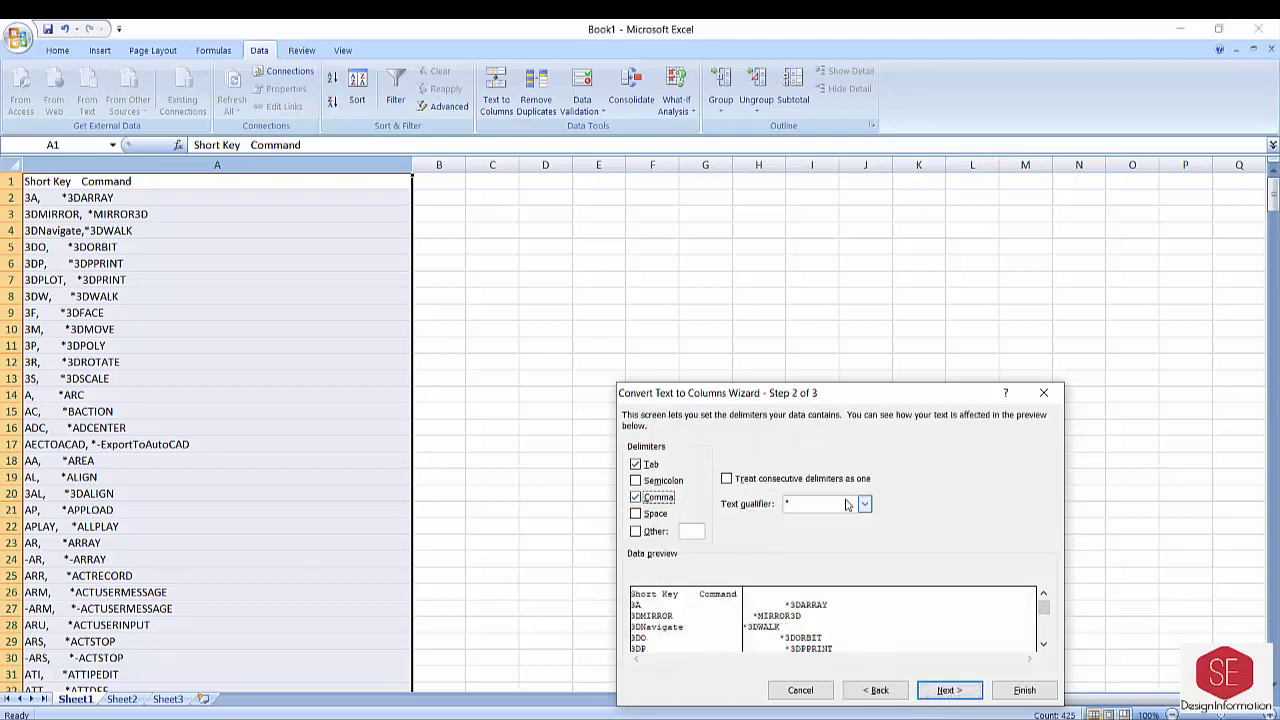
{"action": "left_click_drag", "start_coordinate": [861, 397], "coordinate": [787, 221]}
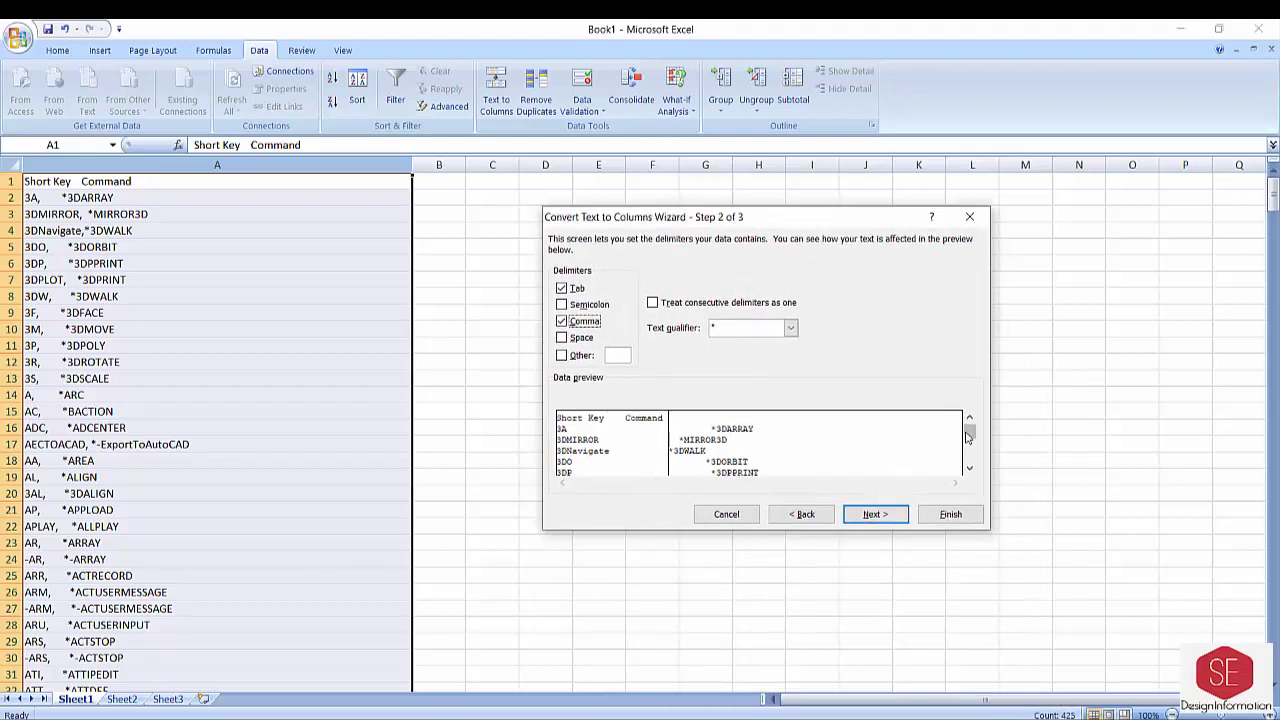
{"action": "left_click", "coordinate": [969, 468]}
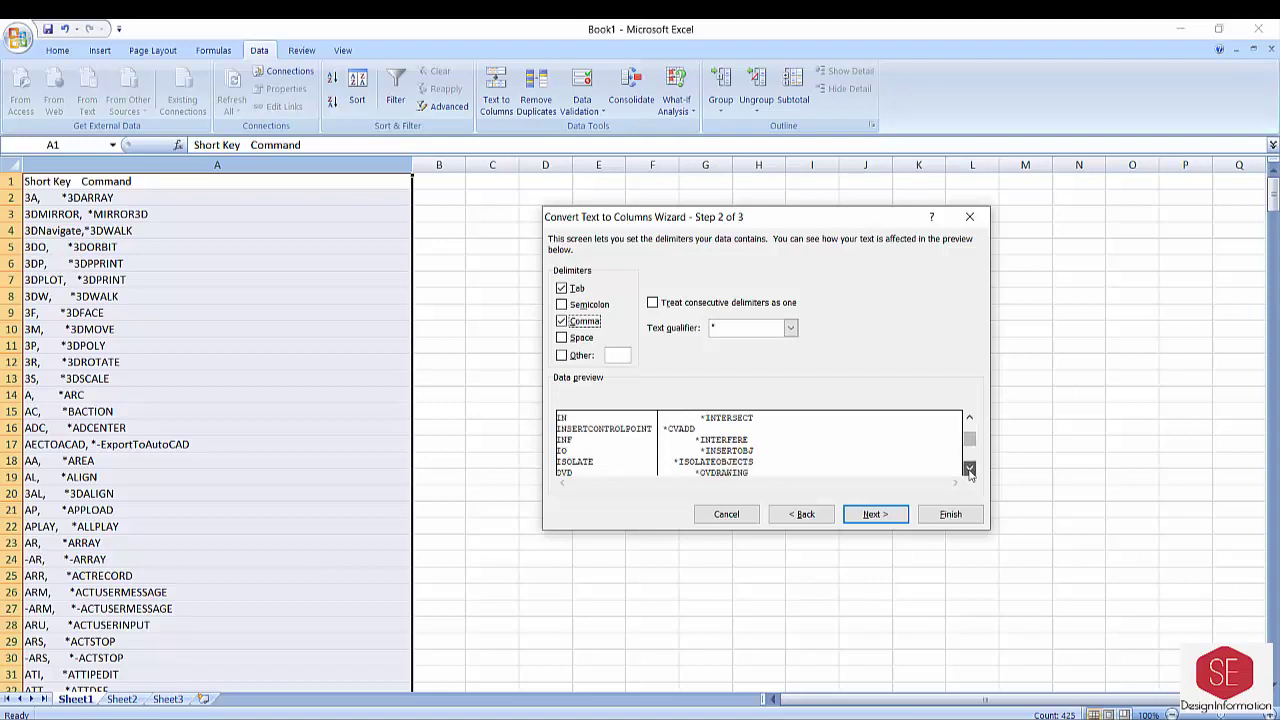
{"action": "left_click", "coordinate": [969, 470]}
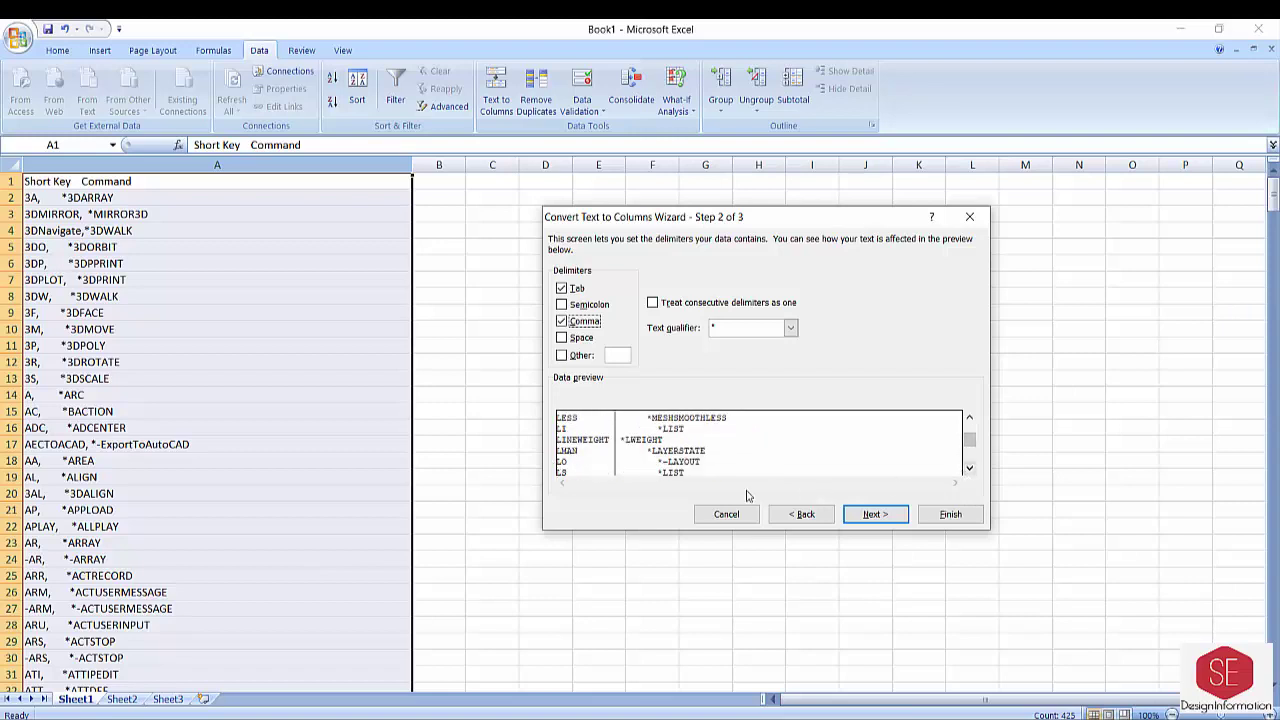
{"action": "left_click", "coordinate": [872, 514]}
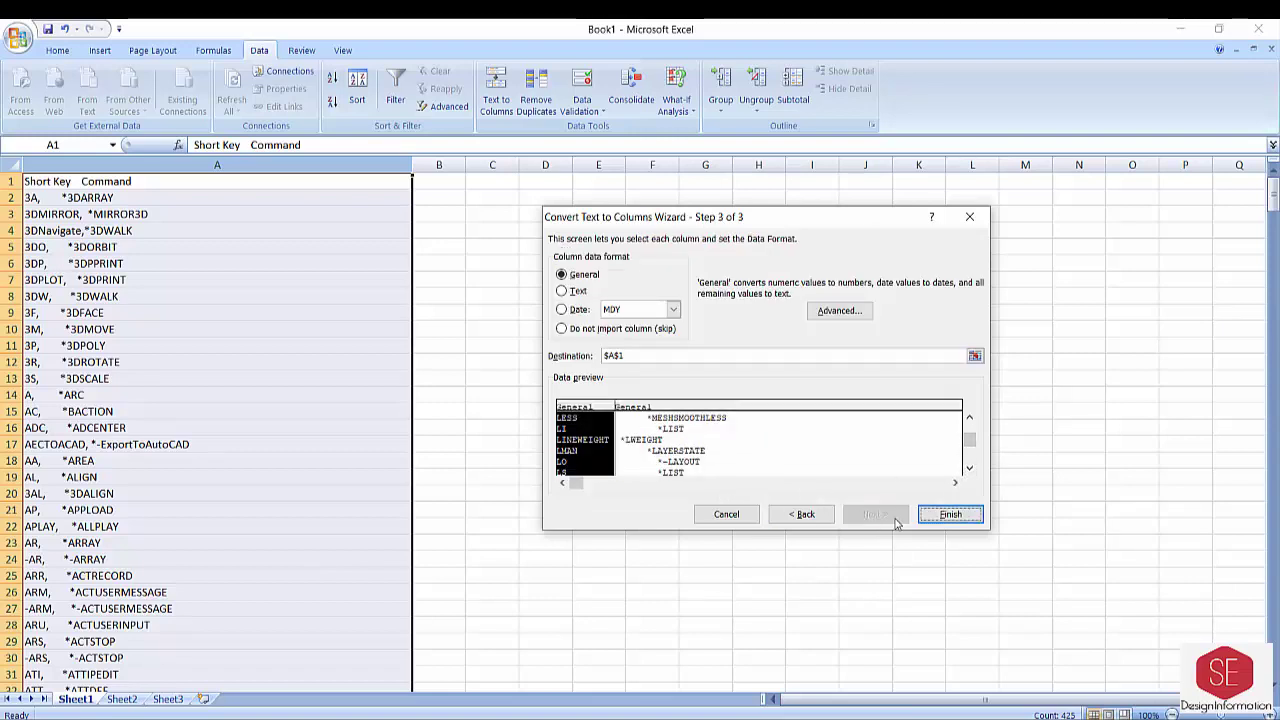
{"action": "left_click", "coordinate": [935, 514]}
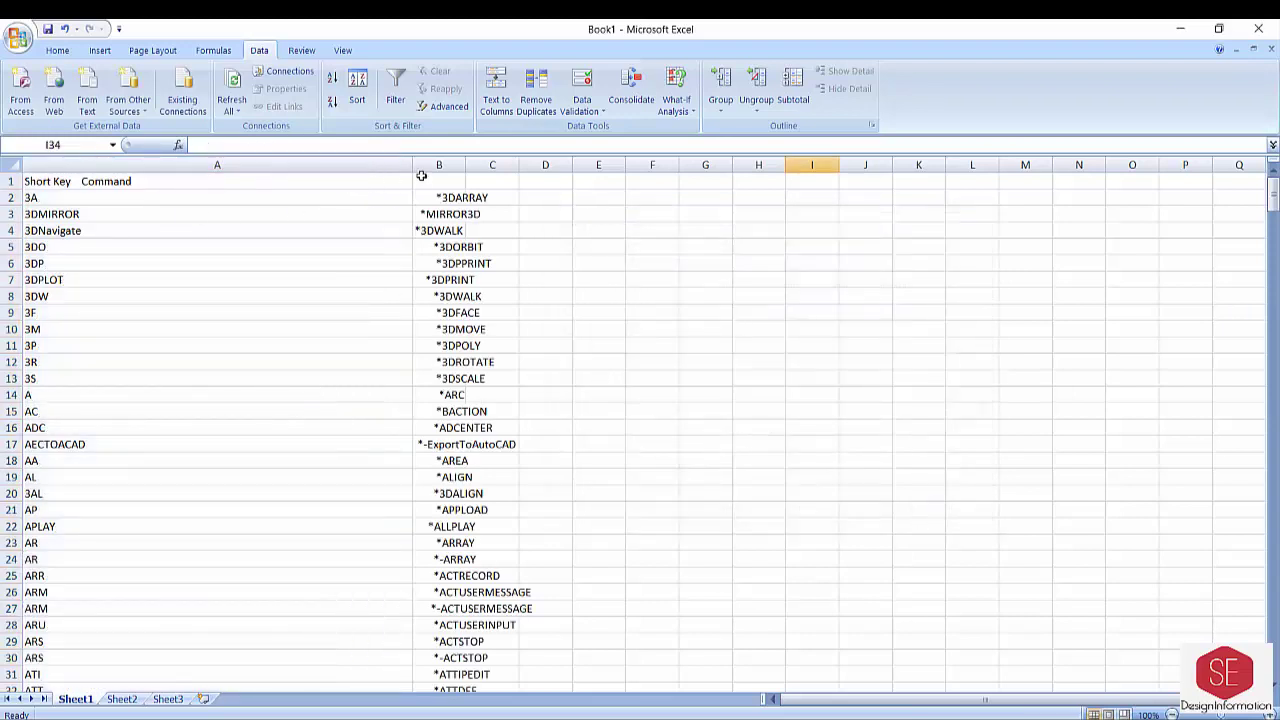
Narrow column A, enter the COMMANDS heading in B1 and widen column B to fit
{"action": "left_click_drag", "start_coordinate": [412, 165], "coordinate": [166, 229]}
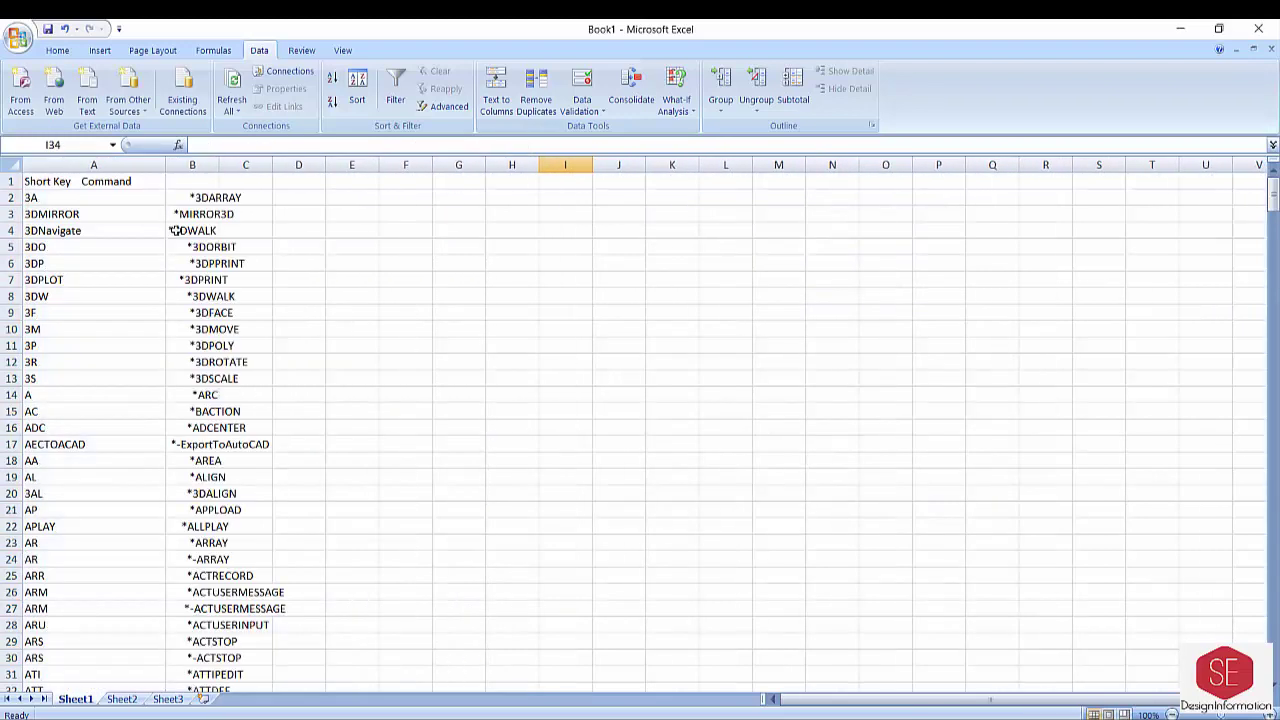
{"action": "left_click", "coordinate": [93, 181]}
{"action": "left_click", "coordinate": [192, 181]}
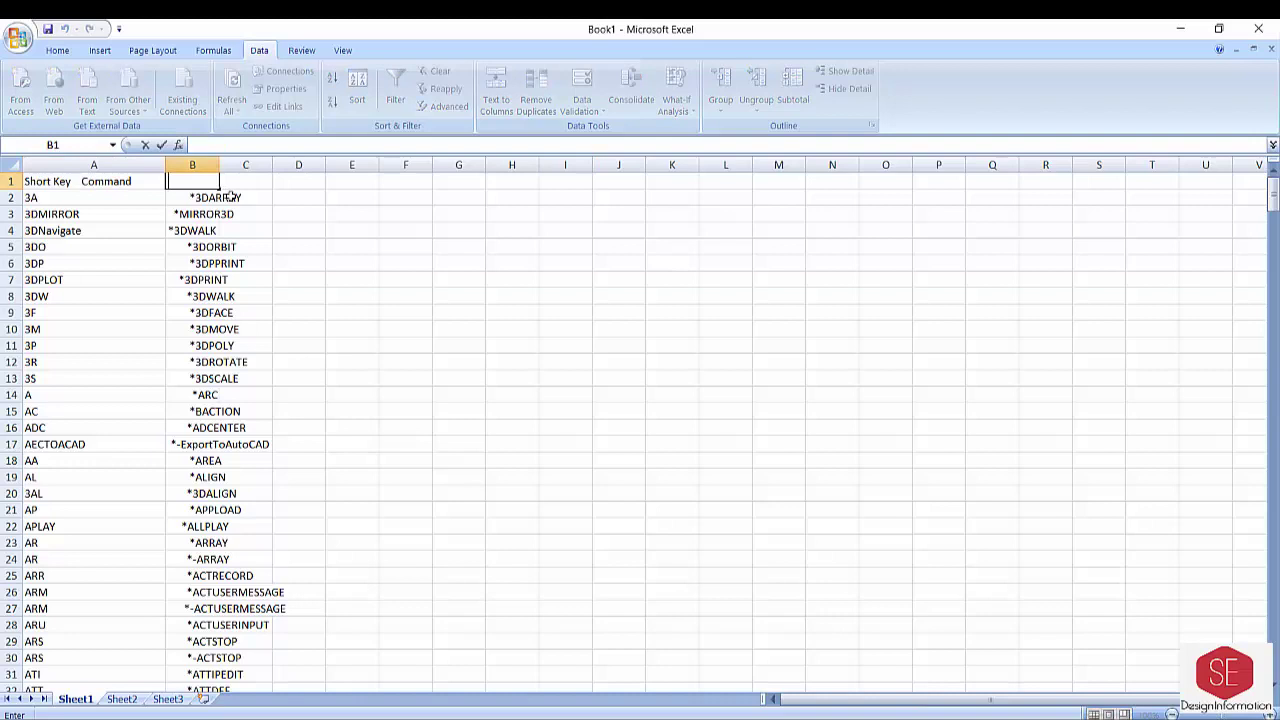
{"action": "type", "text": "COMMANDS"}
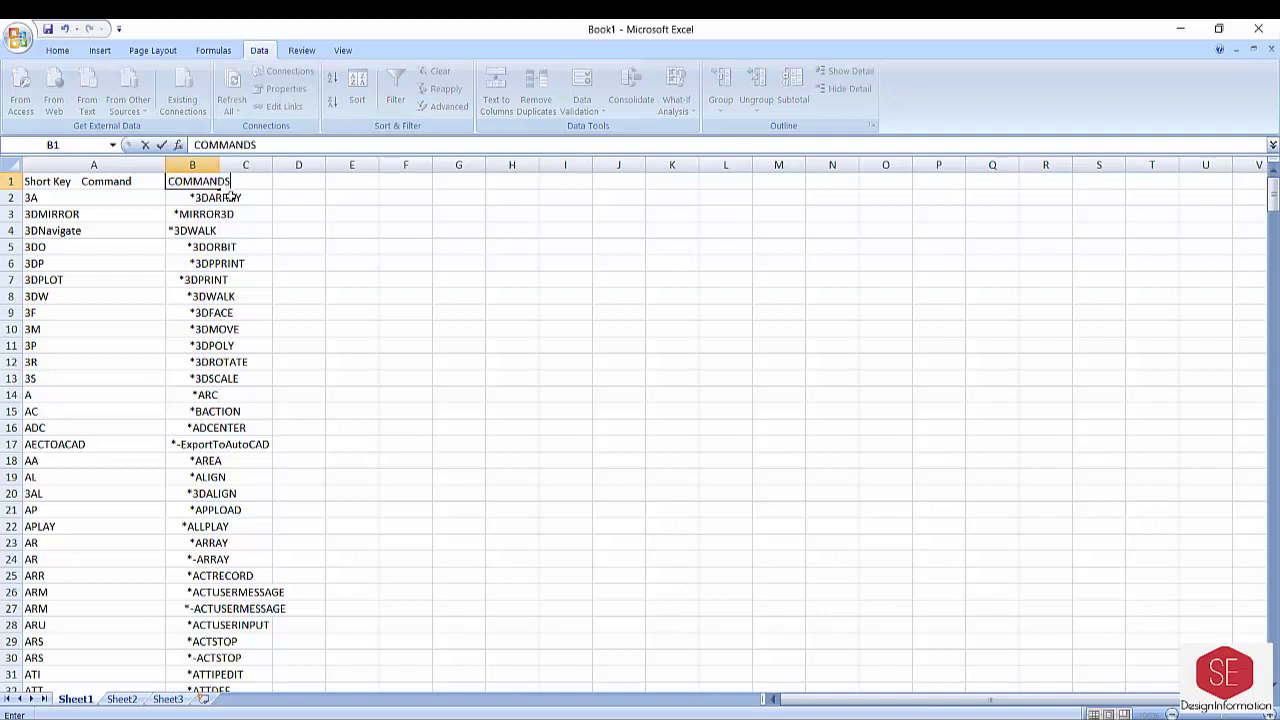
{"action": "left_click", "coordinate": [300, 279]}
{"action": "double_click", "coordinate": [219, 164]}
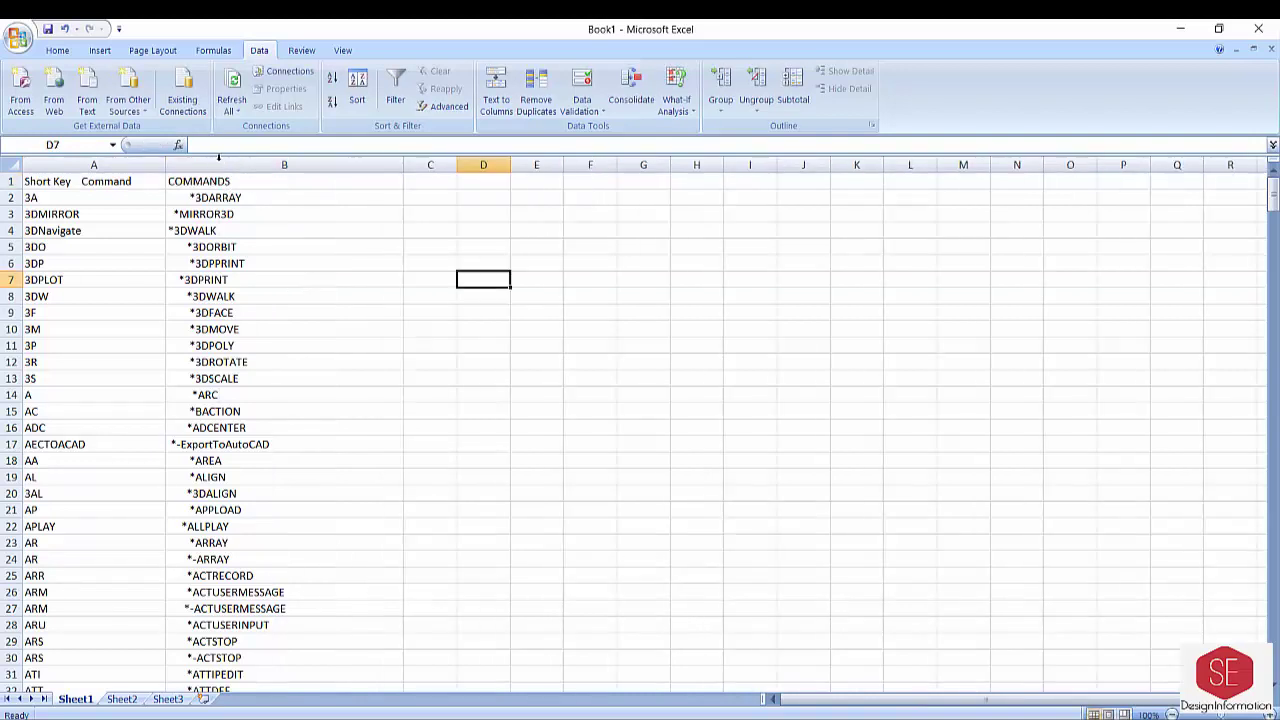
Delete 'Command' from the A1 header so it reads Short Key
{"action": "left_click", "coordinate": [77, 181]}
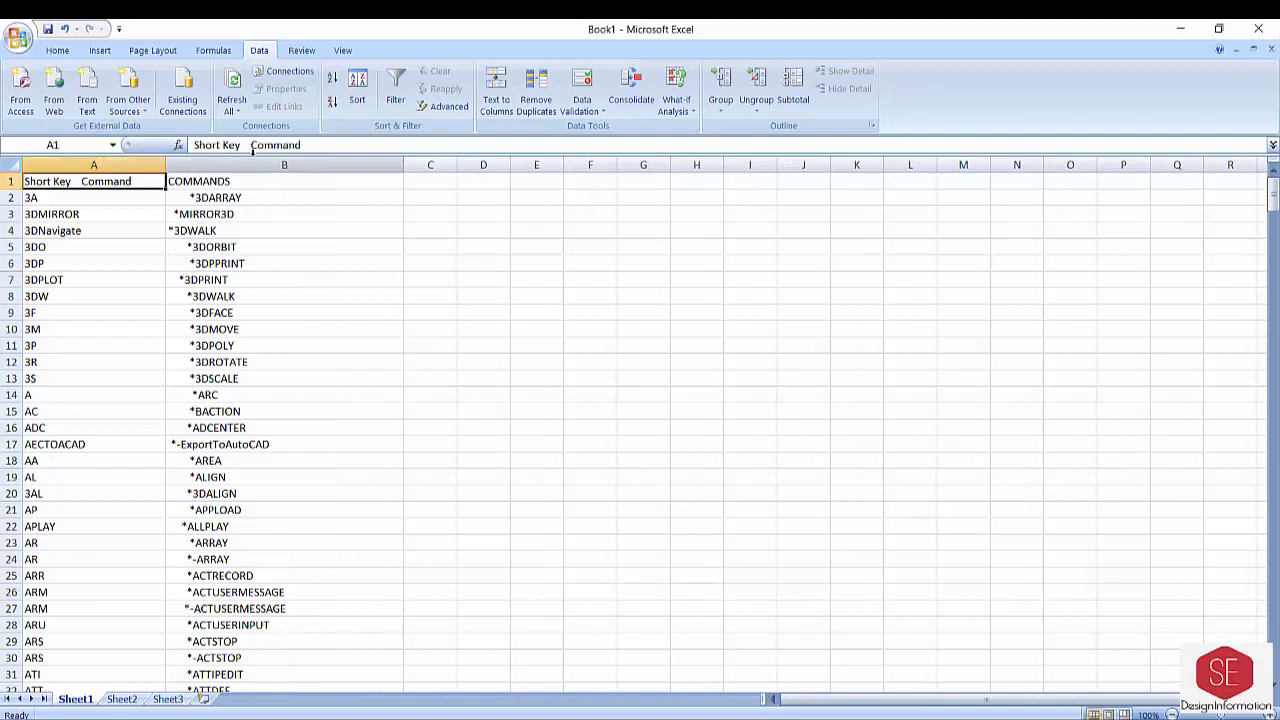
{"action": "left_click_drag", "start_coordinate": [249, 145], "coordinate": [300, 145]}
{"action": "key", "text": "Delete"}
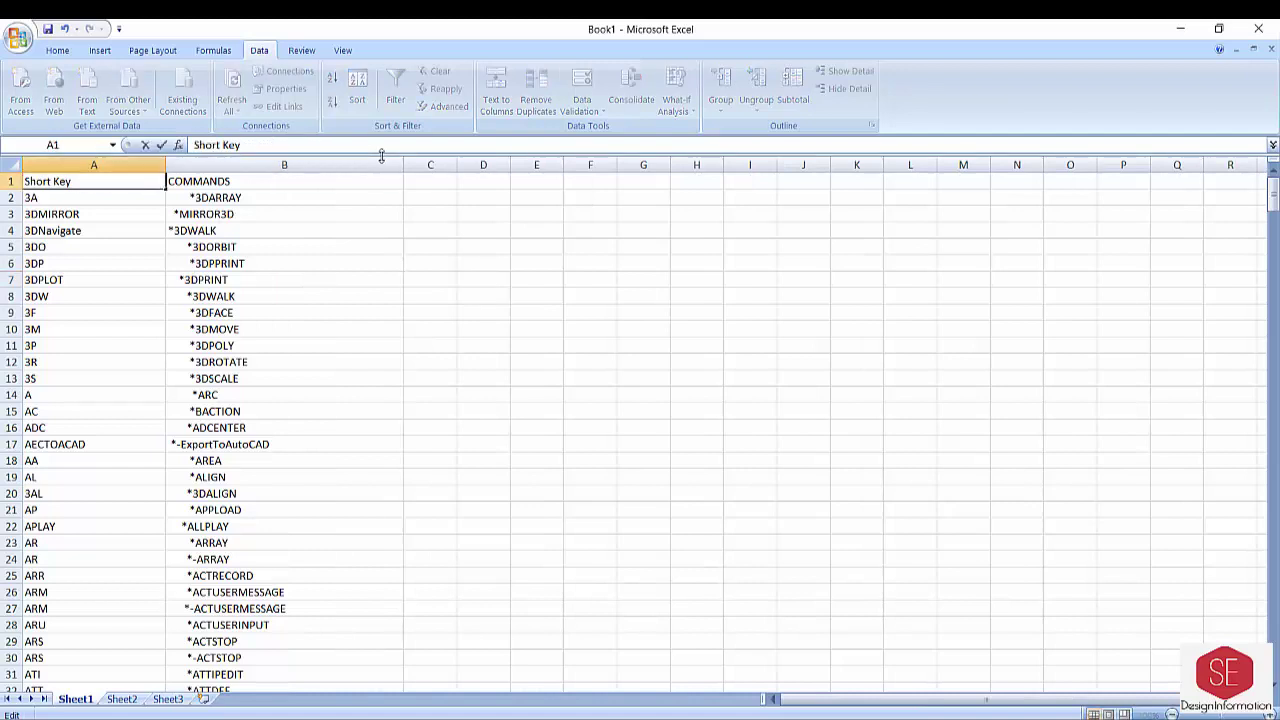
{"action": "left_click", "coordinate": [277, 210]}
Format A1:B1 with size 12 bold text, yellow fill and centred alignment
{"action": "left_click_drag", "start_coordinate": [94, 180], "coordinate": [211, 187]}
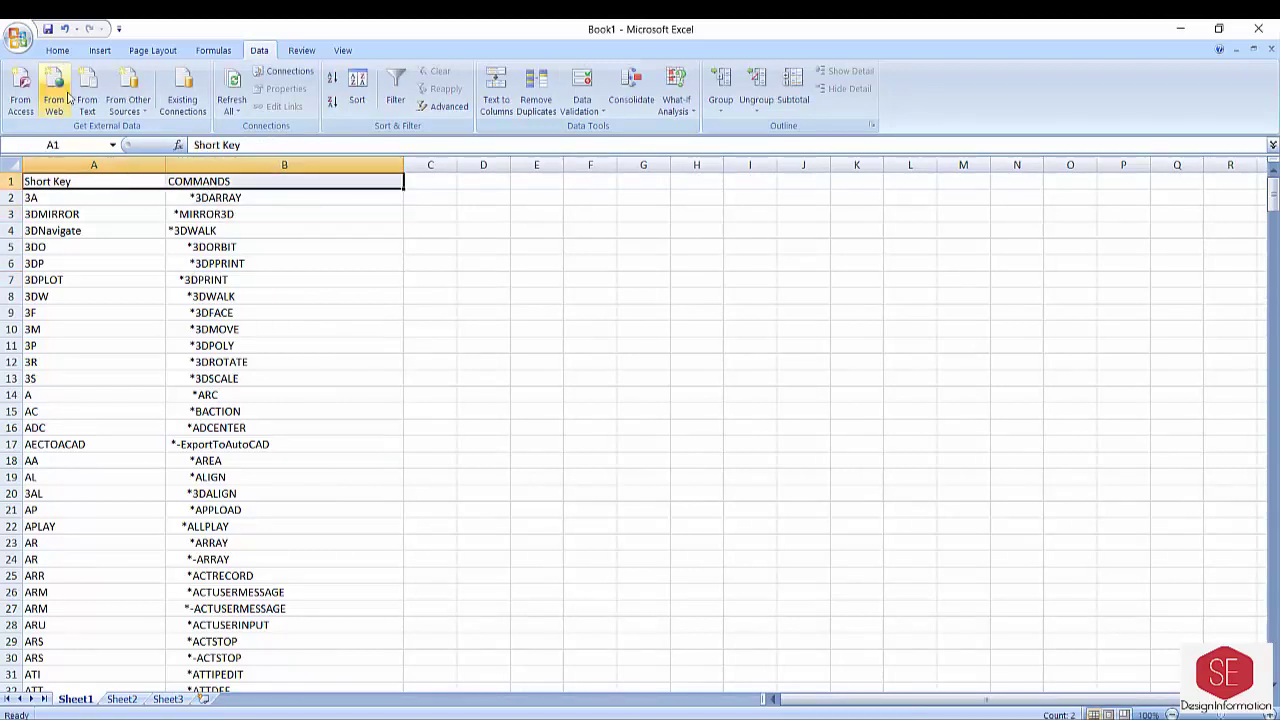
{"action": "left_click", "coordinate": [57, 50]}
{"action": "left_click", "coordinate": [238, 77]}
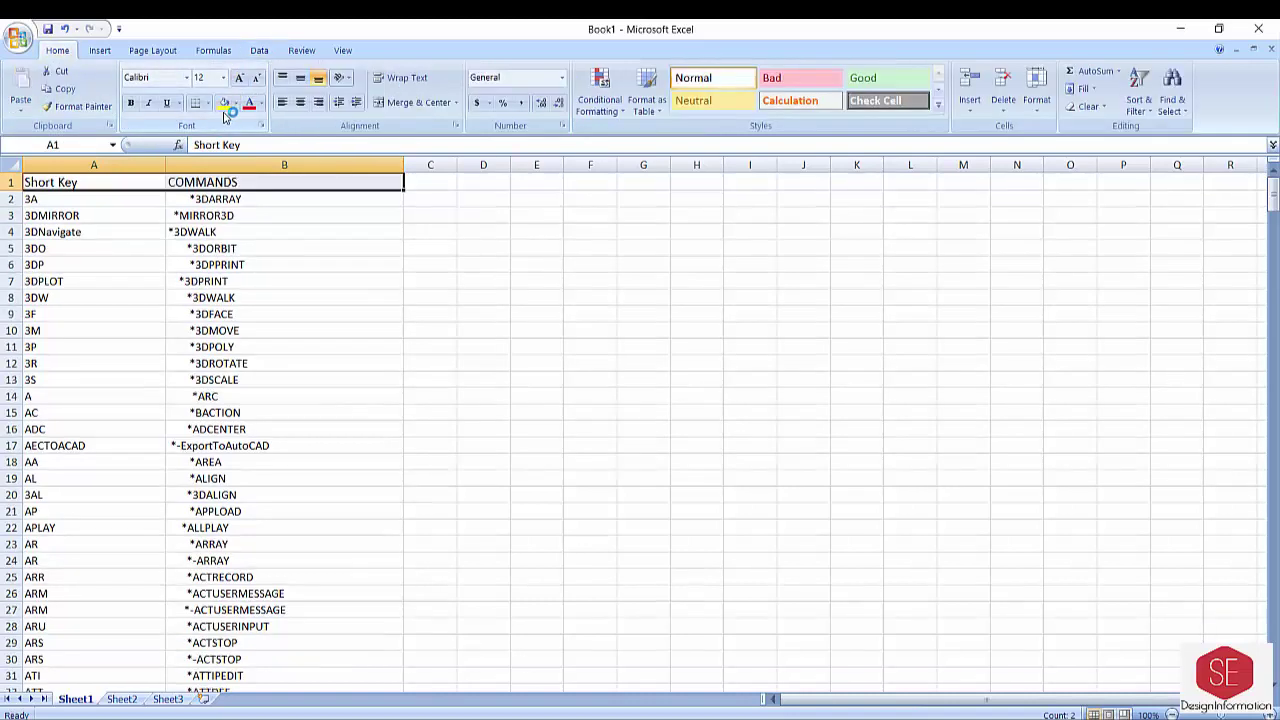
{"action": "left_click", "coordinate": [130, 103]}
{"action": "left_click", "coordinate": [225, 104]}
{"action": "left_click", "coordinate": [318, 102]}
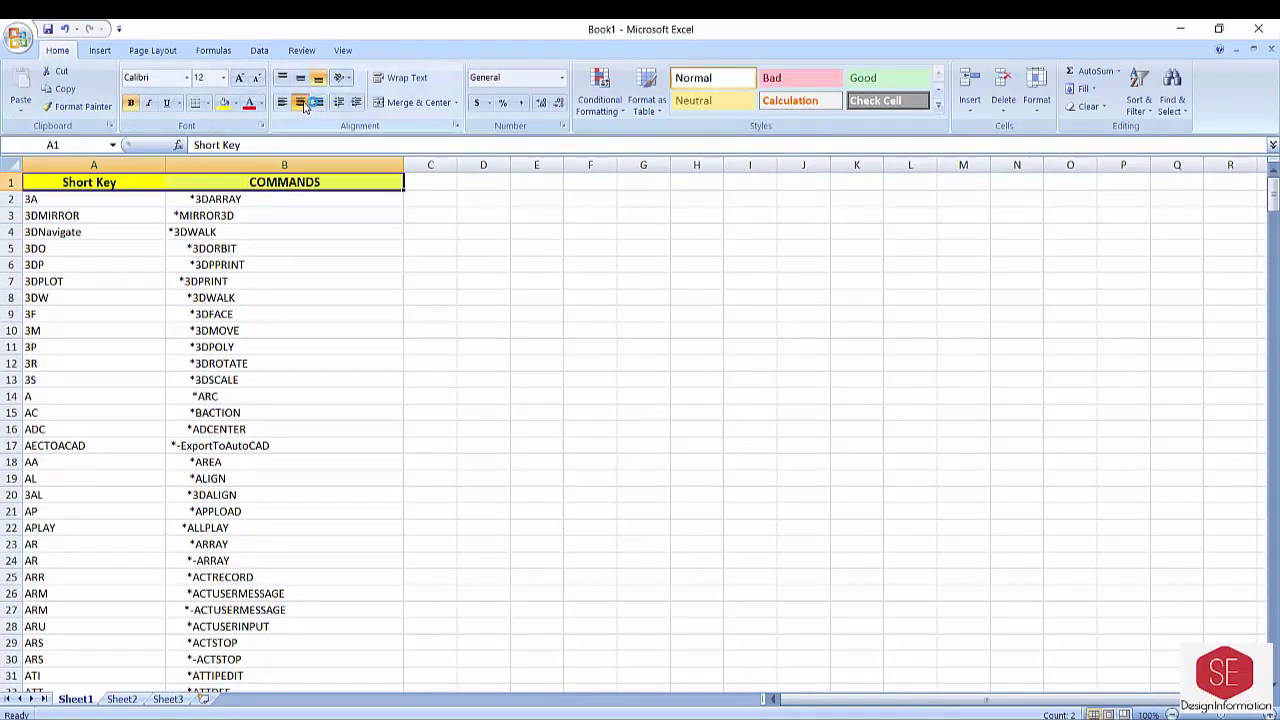
{"action": "left_click", "coordinate": [271, 216]}
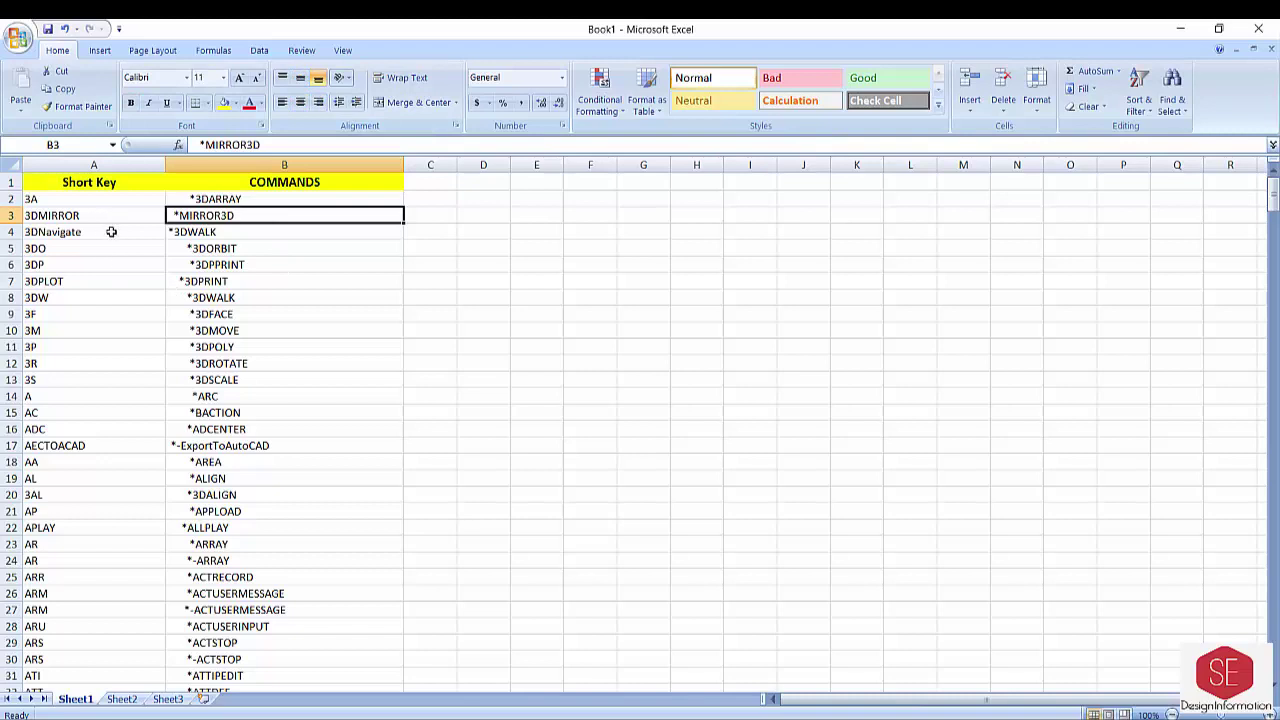
Fix cell A43 so it shows the alias BO- as plain text instead of #NAME?
{"action": "left_click", "coordinate": [82, 200]}
{"action": "scroll", "coordinate": [163, 323], "scroll_direction": "down", "scroll_amount": 3}
{"action": "scroll", "coordinate": [163, 323], "scroll_direction": "down", "scroll_amount": 3}
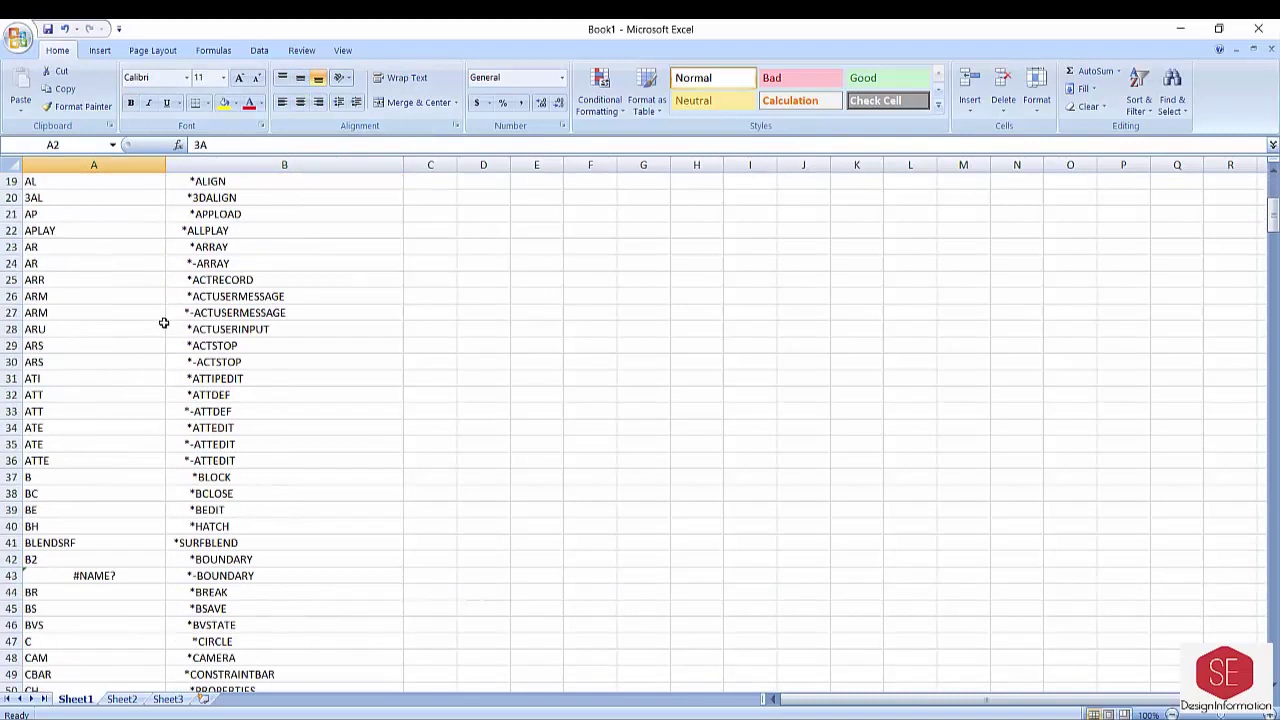
{"action": "scroll", "coordinate": [170, 280], "scroll_direction": "down", "scroll_amount": 3}
{"action": "scroll", "coordinate": [271, 288], "scroll_direction": "down", "scroll_amount": 2}
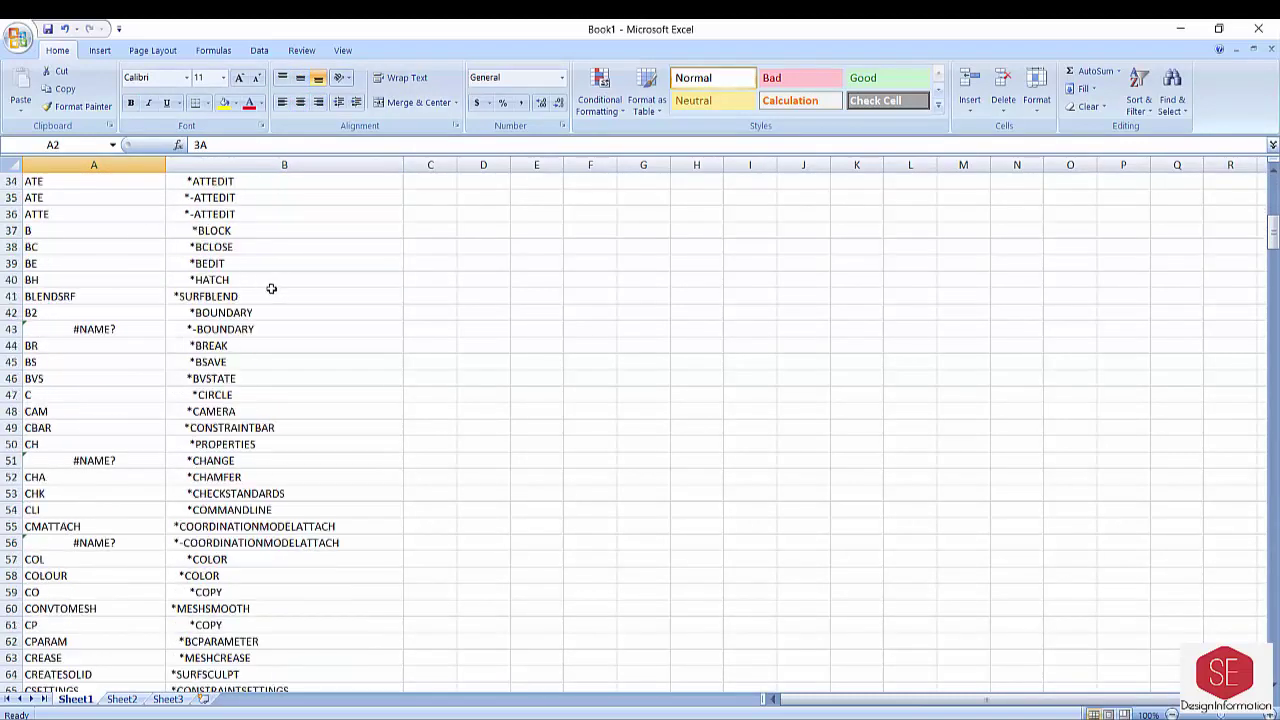
{"action": "left_click", "coordinate": [108, 328]}
{"action": "key", "text": "F2"}
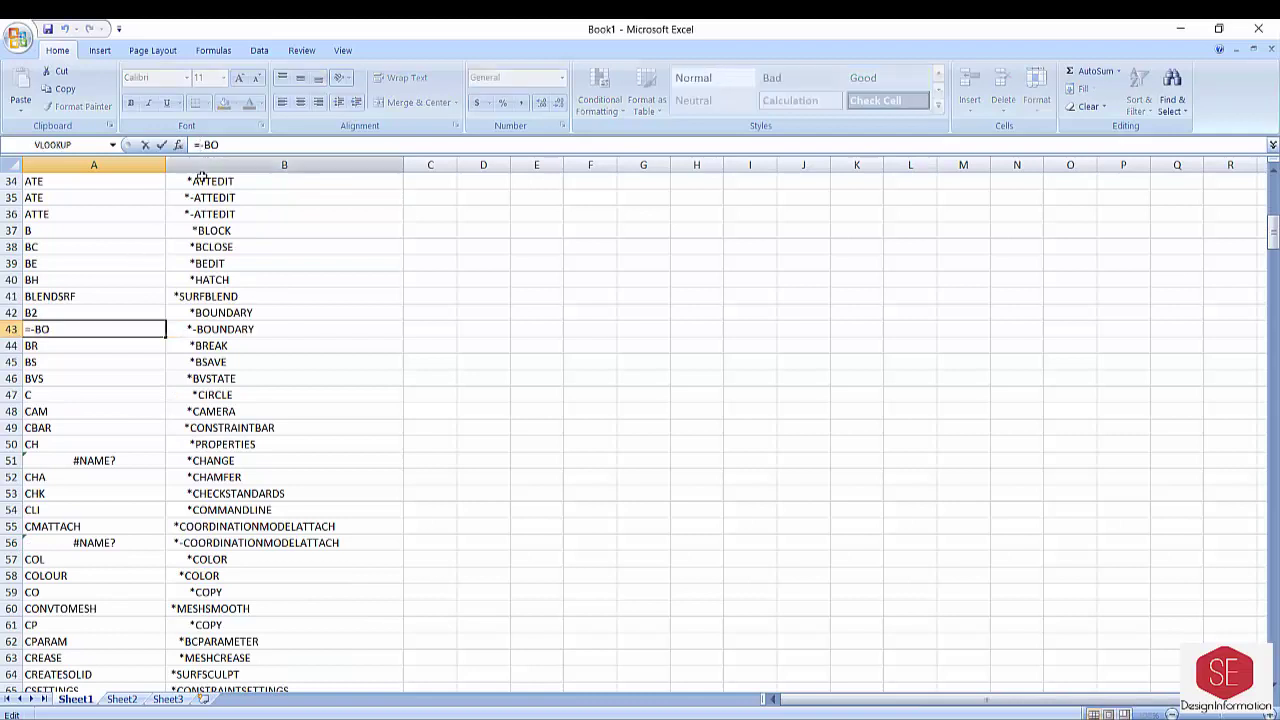
{"action": "left_click", "coordinate": [35, 329]}
{"action": "key", "text": "BackSpace"}
{"action": "key", "text": "BackSpace"}
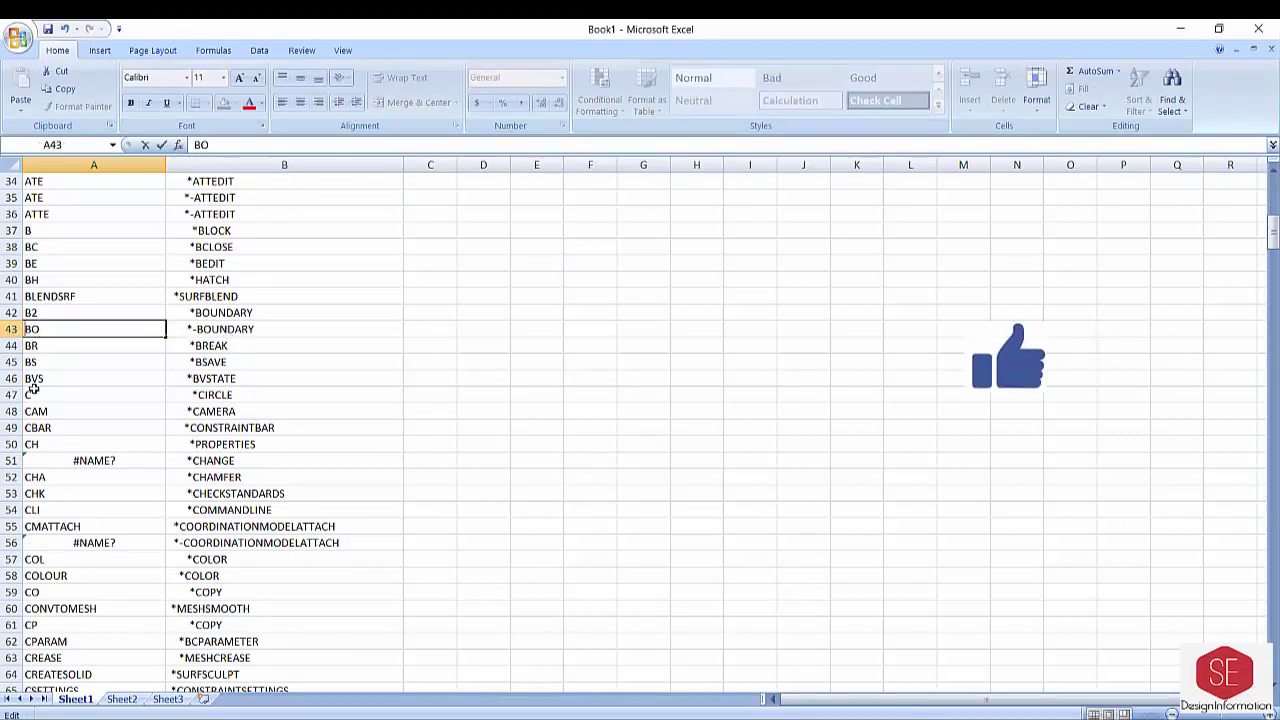
{"action": "key", "text": "Return"}
{"action": "double_click", "coordinate": [39, 334]}
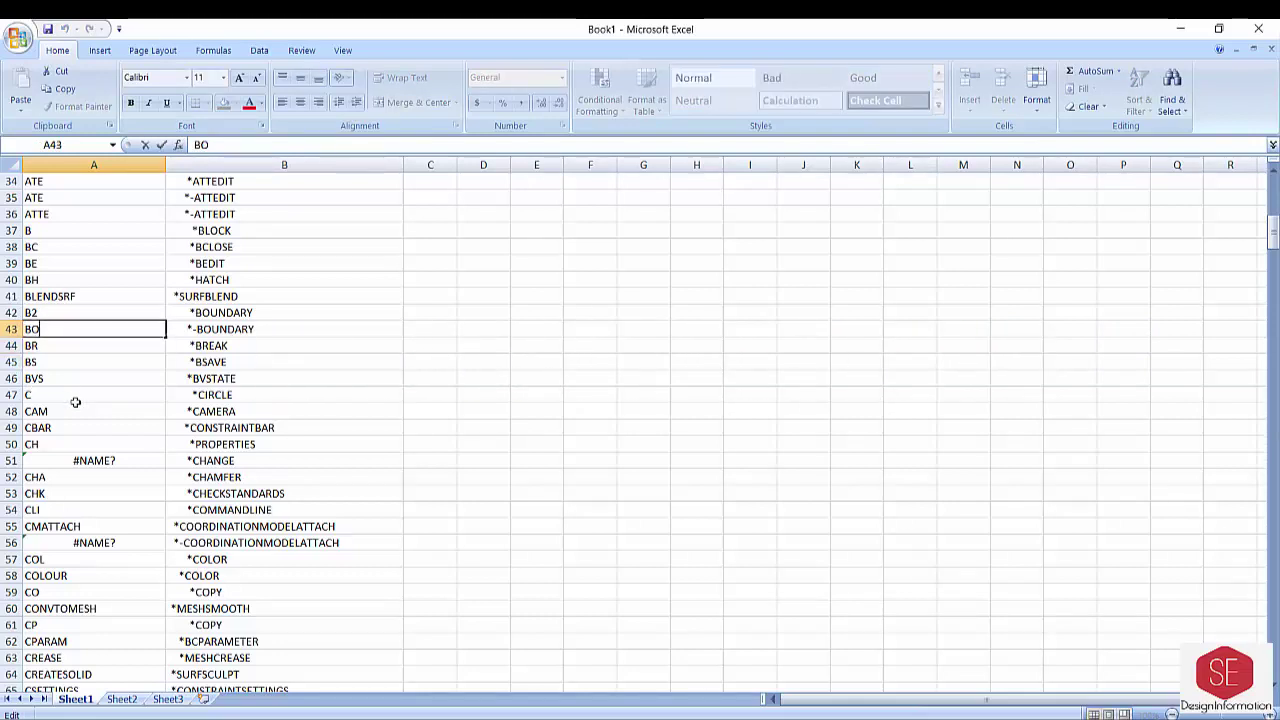
{"action": "type", "text": "-"}
{"action": "key", "text": "Return"}
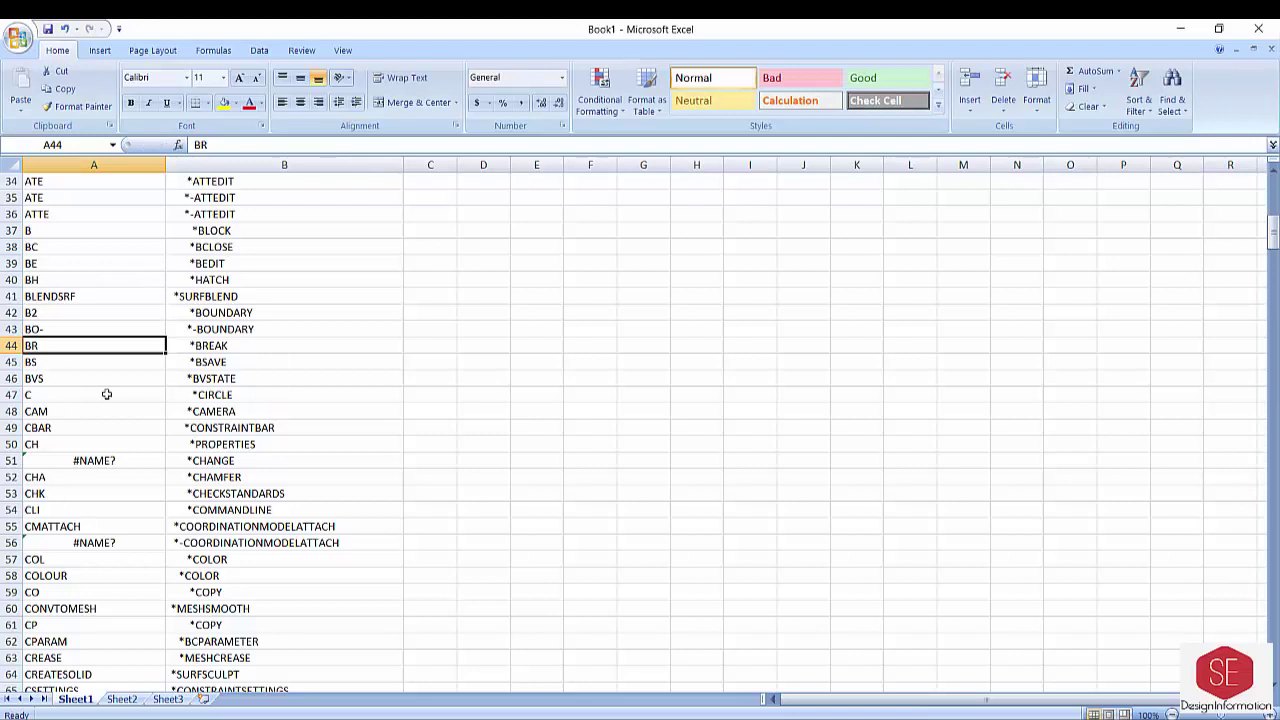
Fix cell A51 so it shows the alias CH- as plain text
{"action": "double_click", "coordinate": [171, 457]}
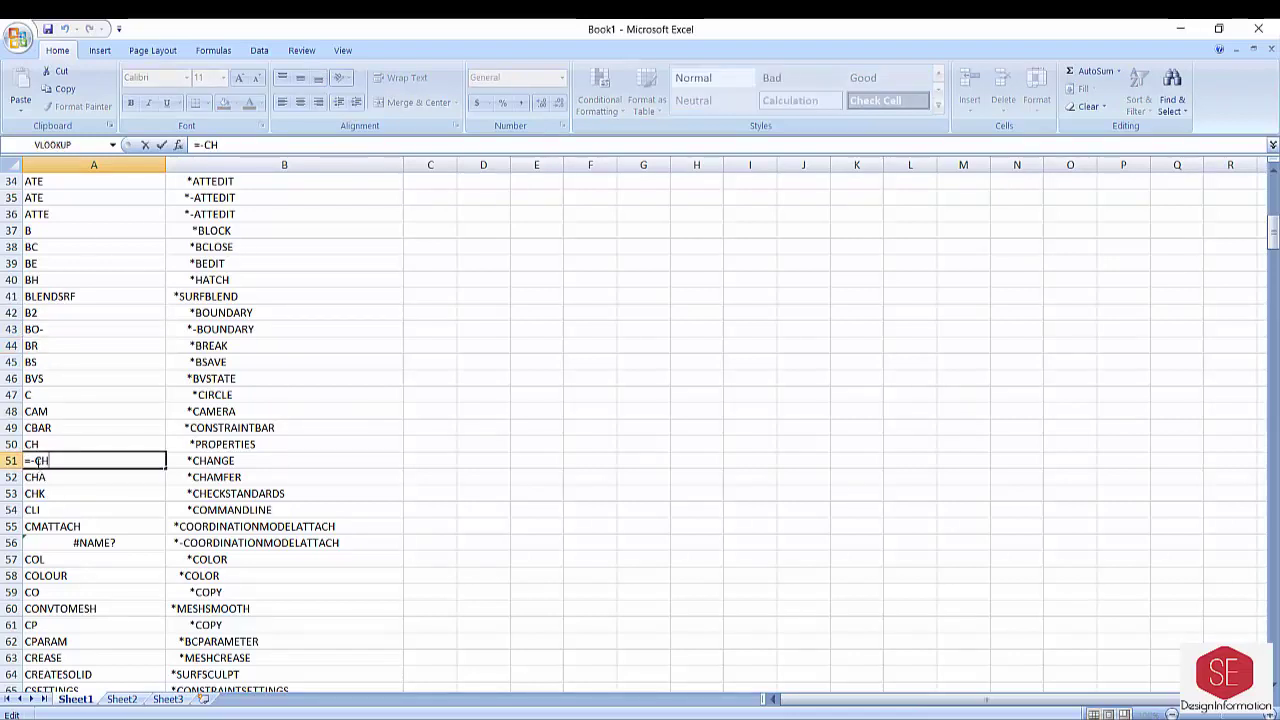
{"action": "key", "text": "BackSpace"}
{"action": "key", "text": "BackSpace"}
{"action": "key", "text": "ctrl+Return"}
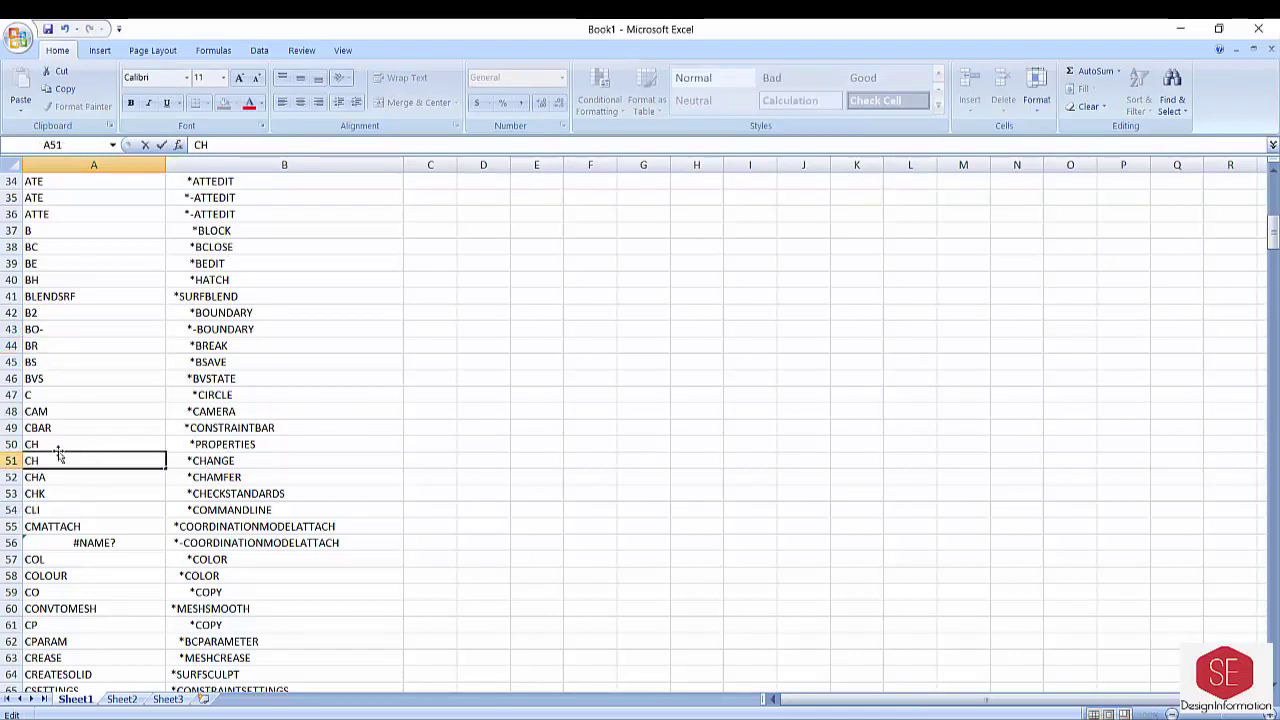
{"action": "type", "text": "-"}
{"action": "key", "text": "Return"}
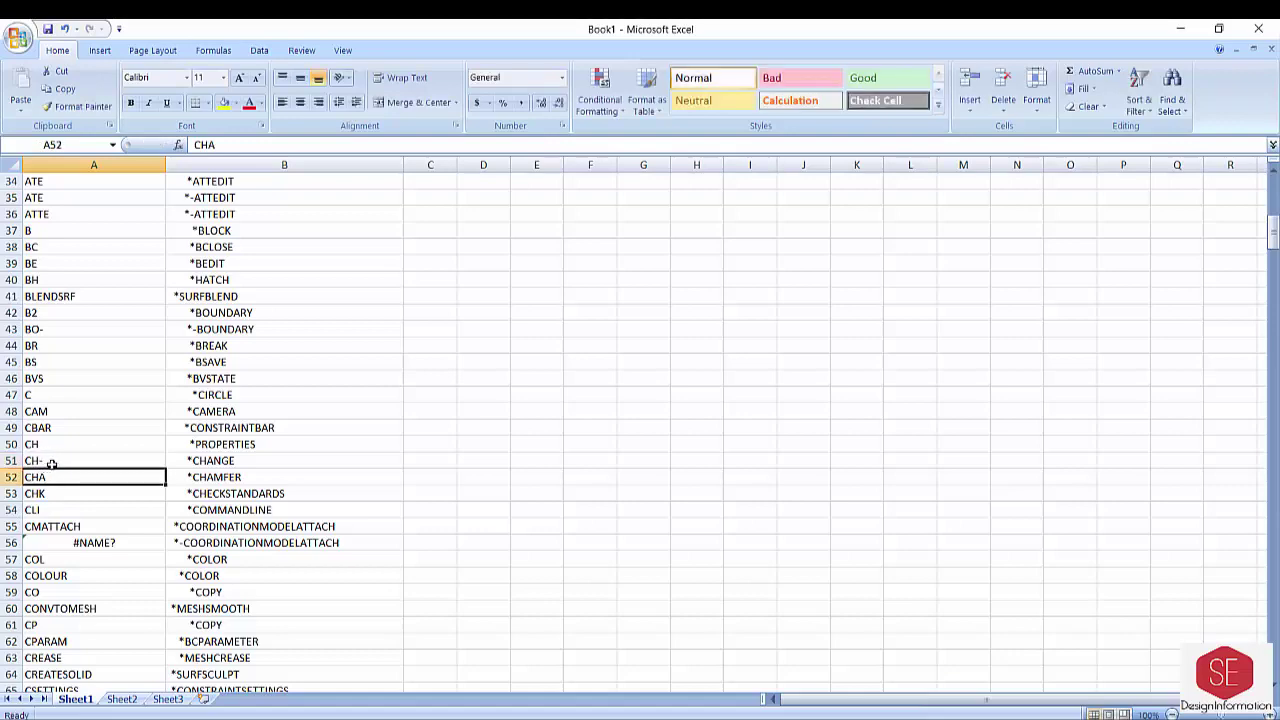
{"action": "scroll", "coordinate": [51, 463], "scroll_direction": "down", "scroll_amount": 4}
{"action": "scroll", "coordinate": [103, 299], "scroll_direction": "down", "scroll_amount": 1}
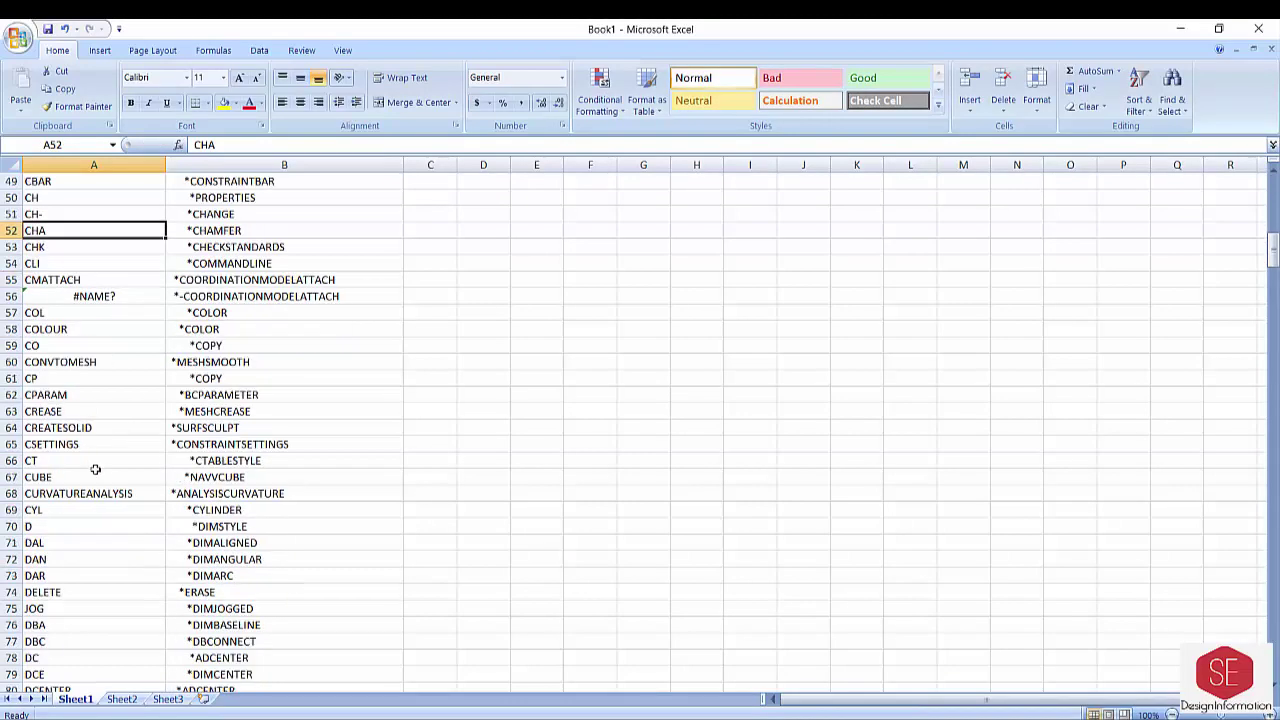
{"action": "scroll", "coordinate": [94, 463], "scroll_direction": "down", "scroll_amount": 4}
{"action": "scroll", "coordinate": [131, 331], "scroll_direction": "down", "scroll_amount": 20}
Save the workbook in Documents under the name AUTOCAD COMMANDS
{"action": "key", "text": "ctrl+s"}
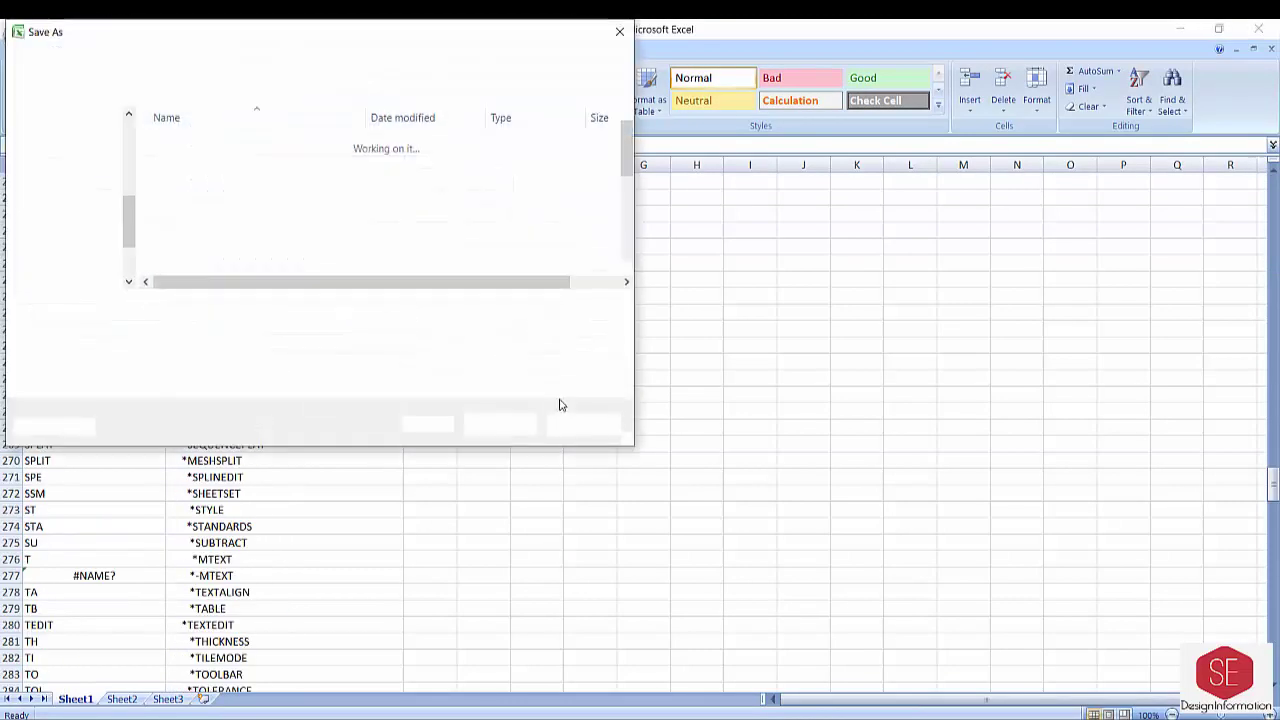
{"action": "type", "text": "A"}
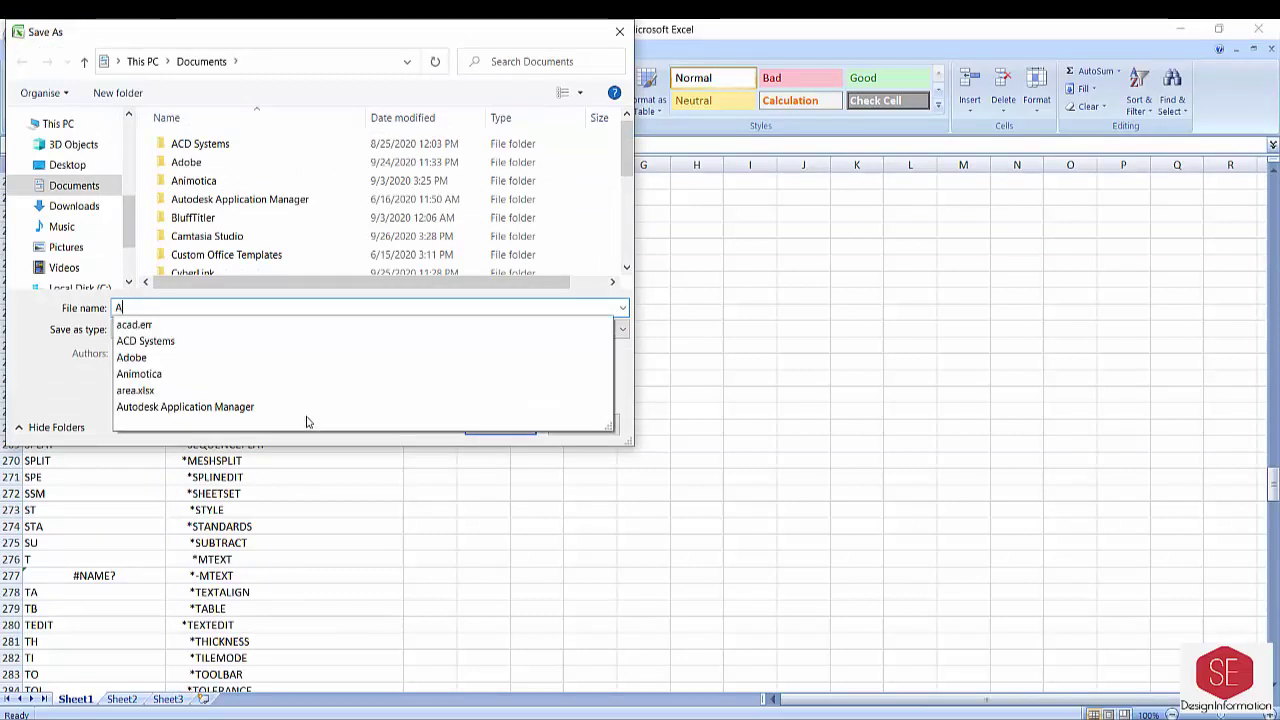
{"action": "type", "text": "UTOCAD CO"}
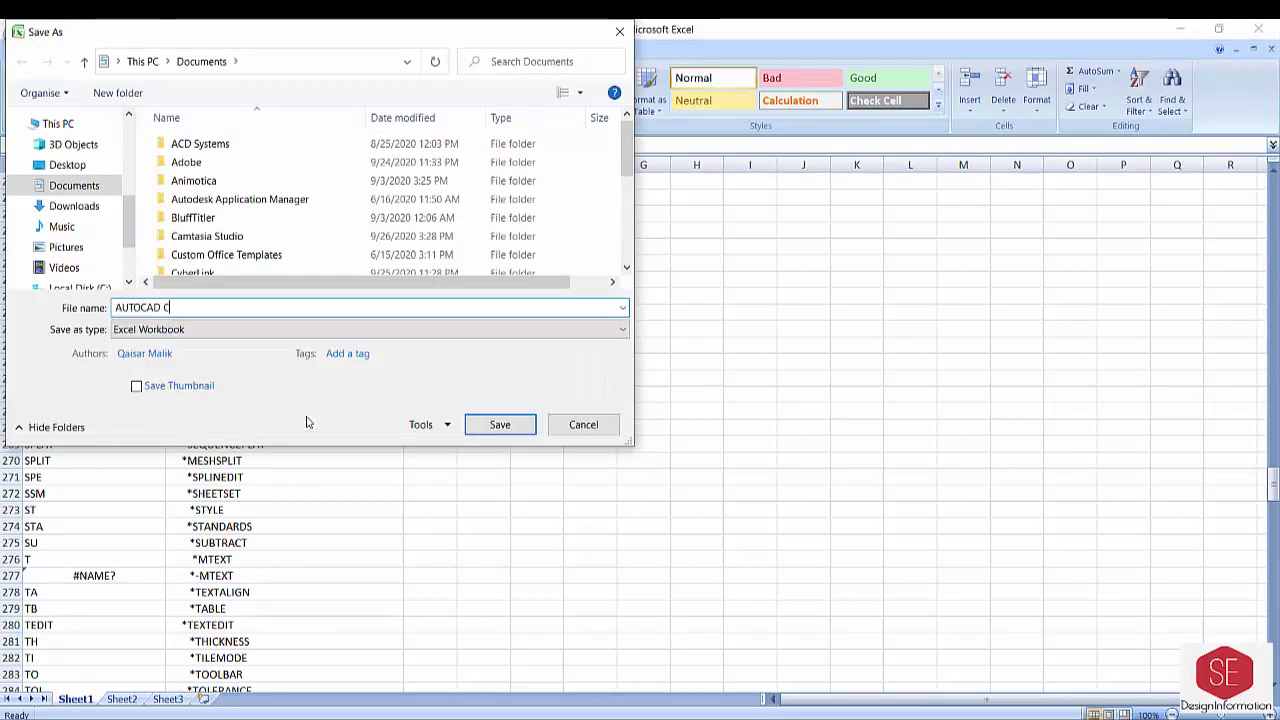
{"action": "type", "text": "MMAN"}
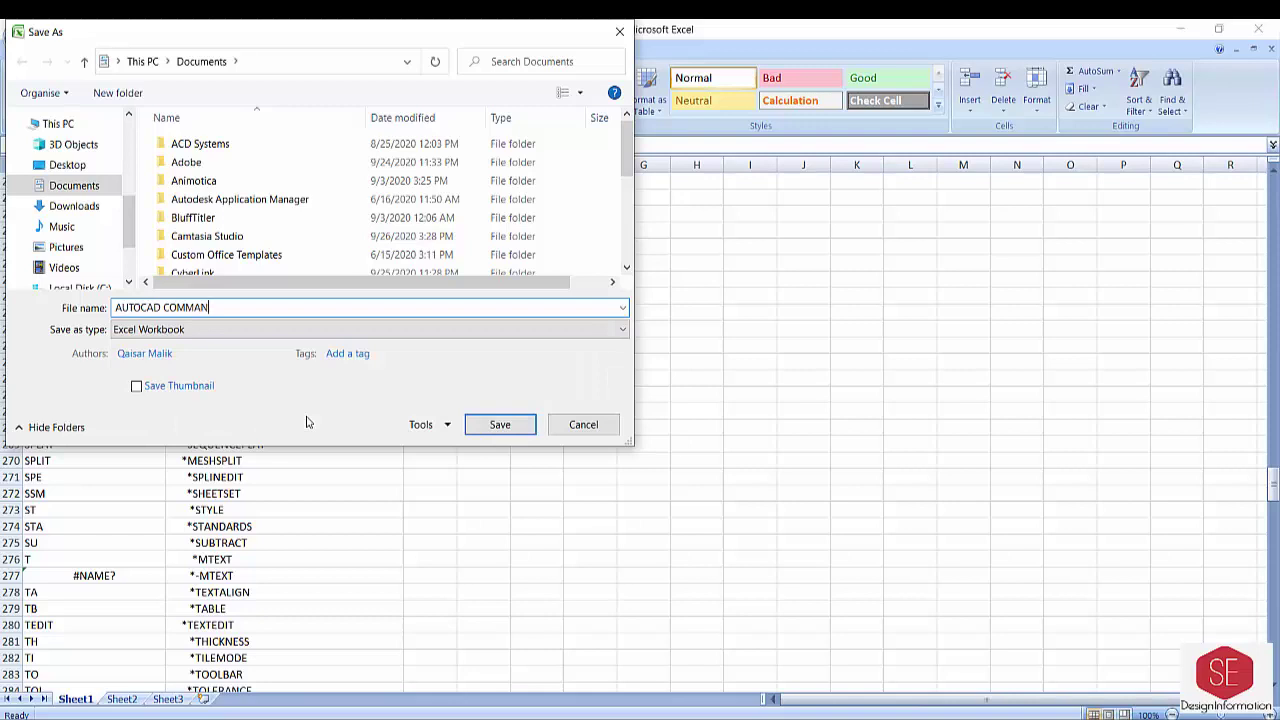
{"action": "type", "text": "DS"}
{"action": "left_click", "coordinate": [492, 425]}
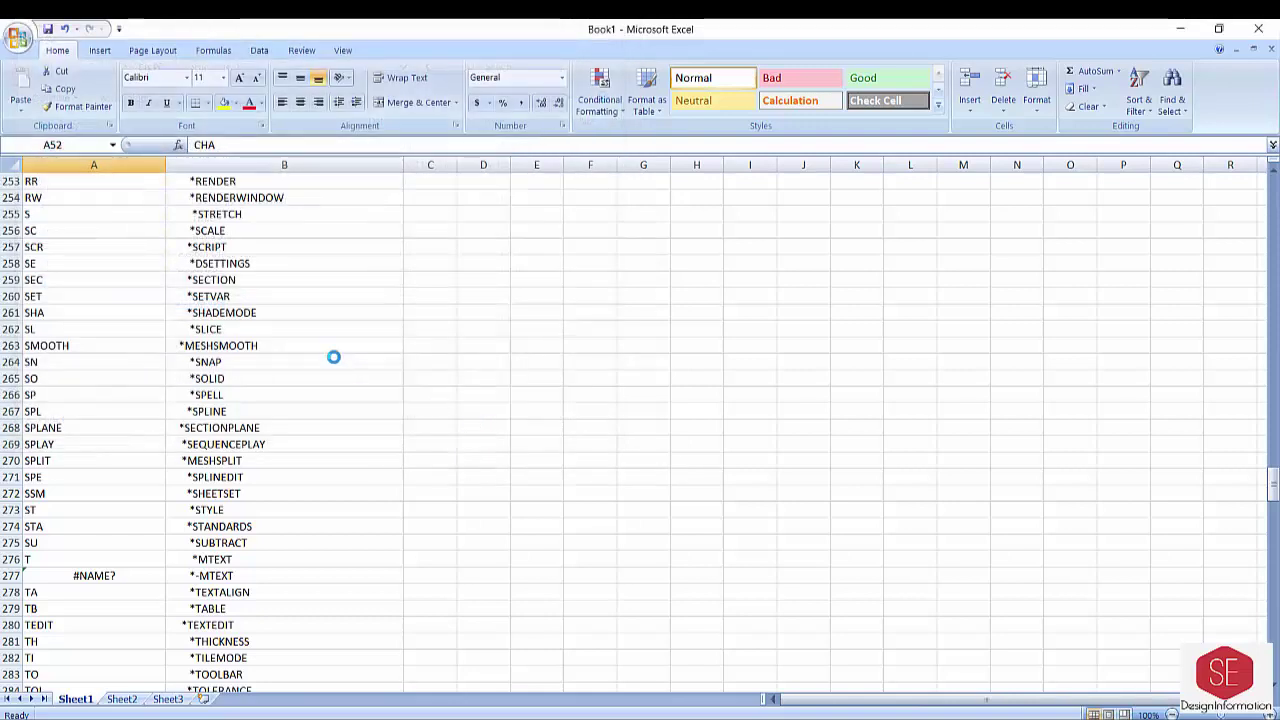
{"action": "scroll", "coordinate": [290, 205], "scroll_direction": "up", "scroll_amount": 8}
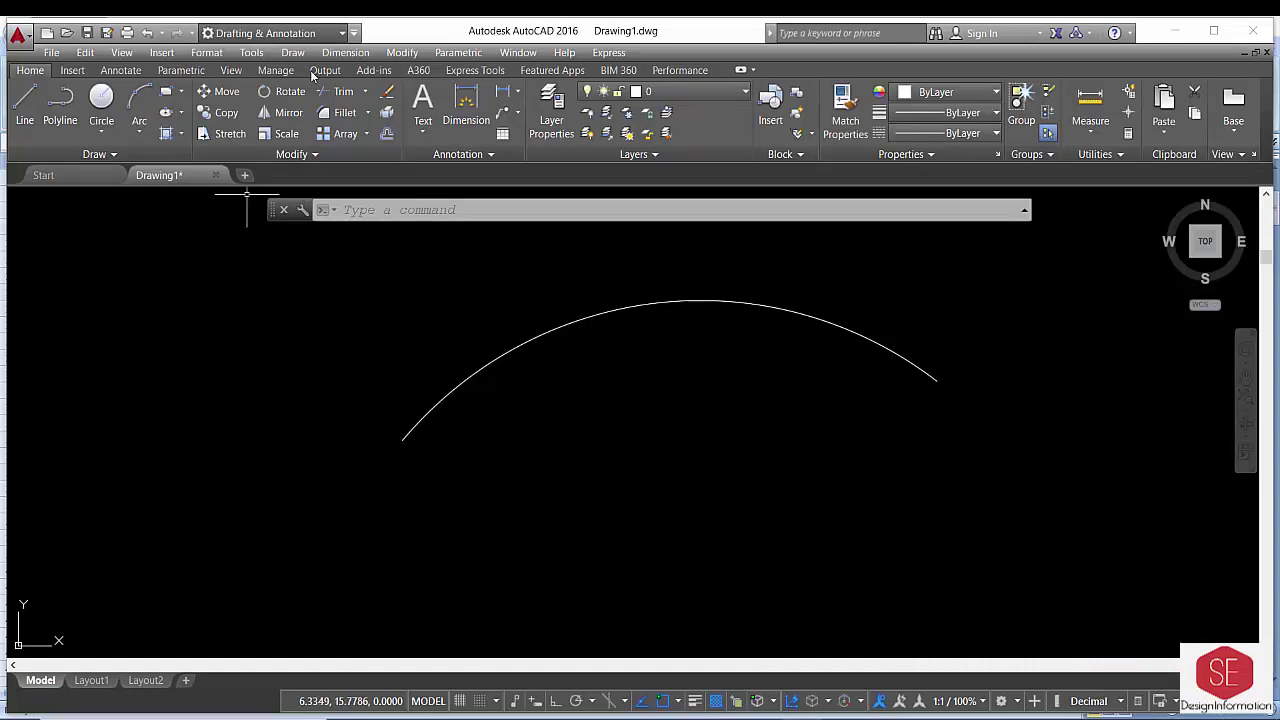
Open acad.pgp via Customize > Edit Program Parameters and scroll to the sample aliases starting at 3A
{"action": "left_click", "coordinate": [291, 53]}
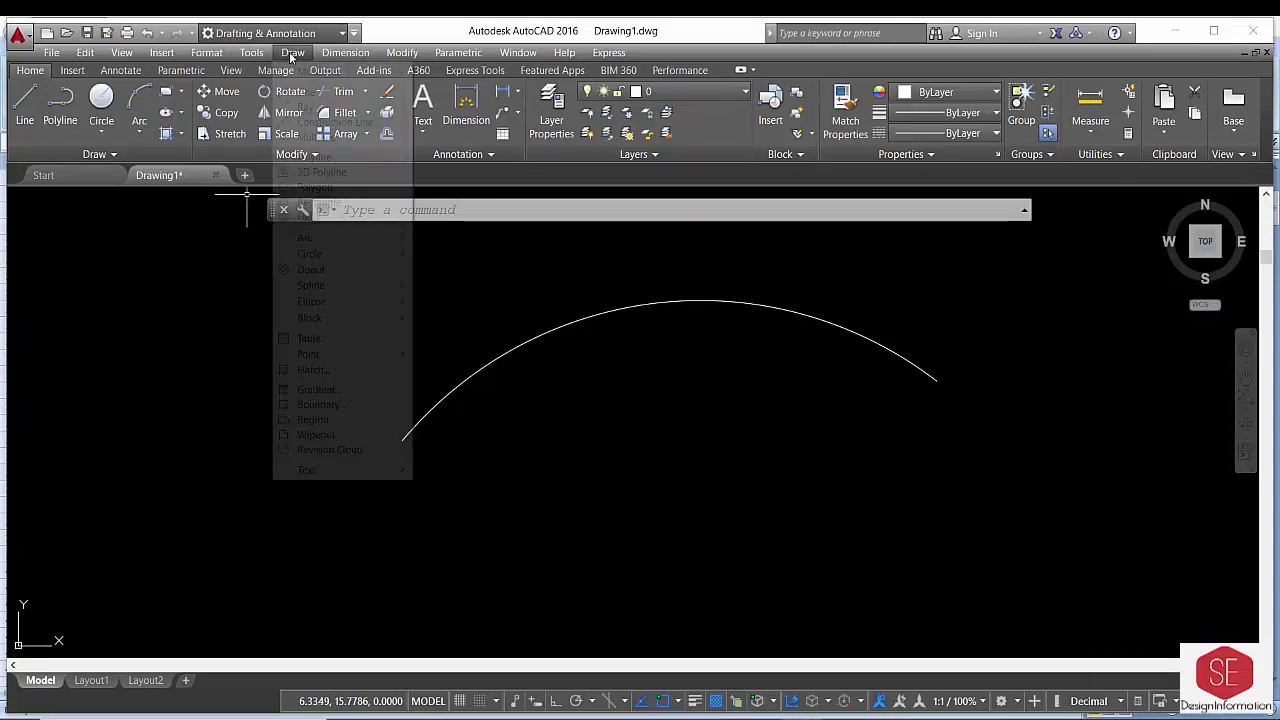
{"action": "mouse_move", "coordinate": [251, 53]}
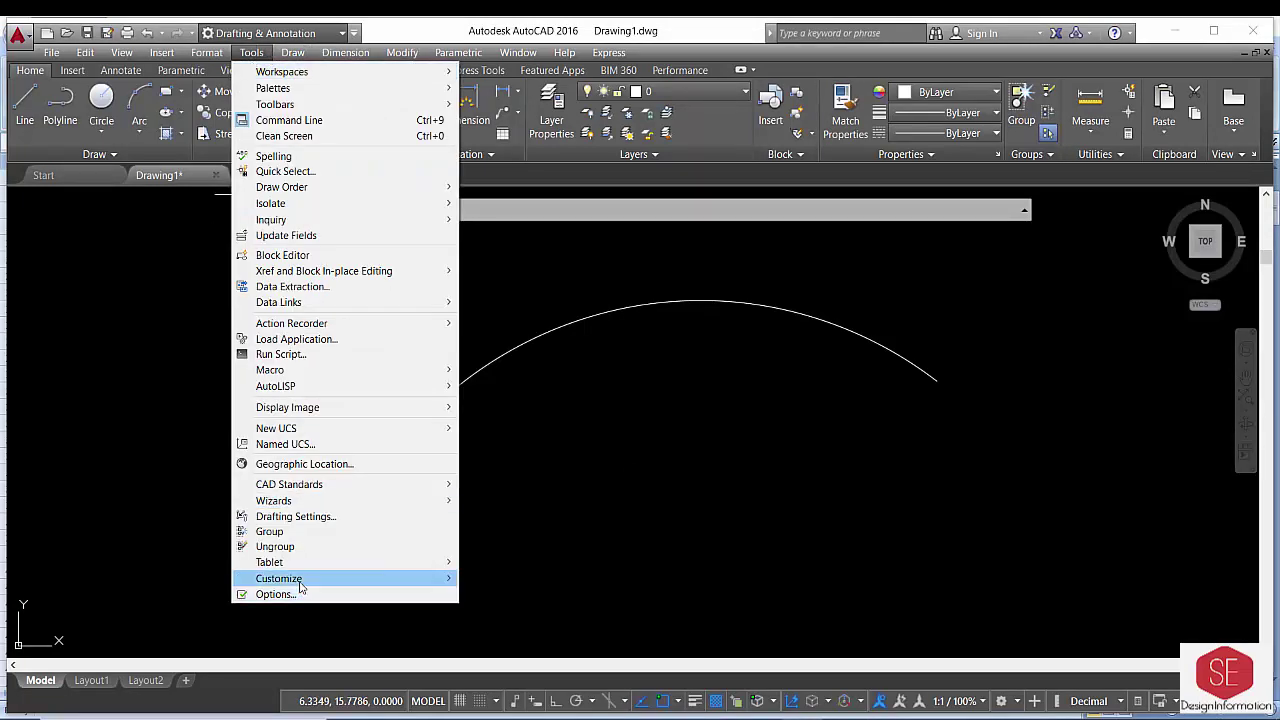
{"action": "mouse_move", "coordinate": [278, 578]}
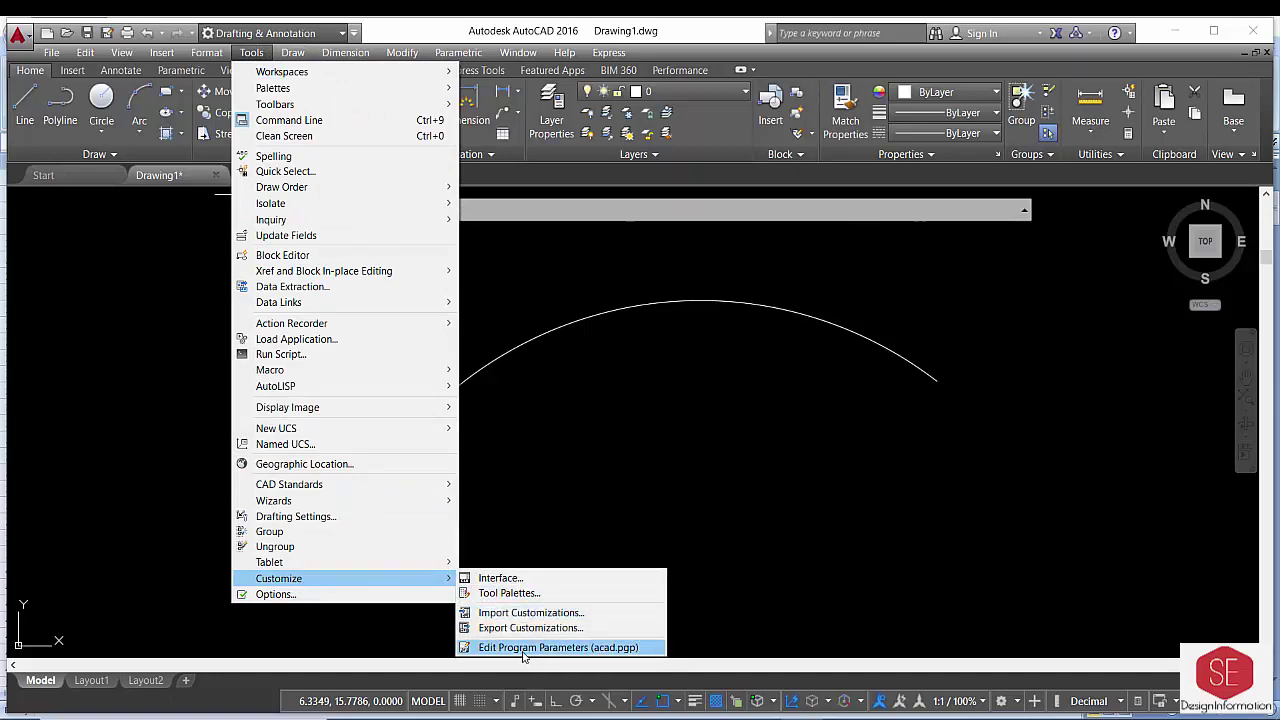
{"action": "left_click", "coordinate": [522, 648]}
{"action": "scroll", "coordinate": [638, 372], "scroll_direction": "down", "scroll_amount": 7}
{"action": "scroll", "coordinate": [638, 372], "scroll_direction": "down", "scroll_amount": 8}
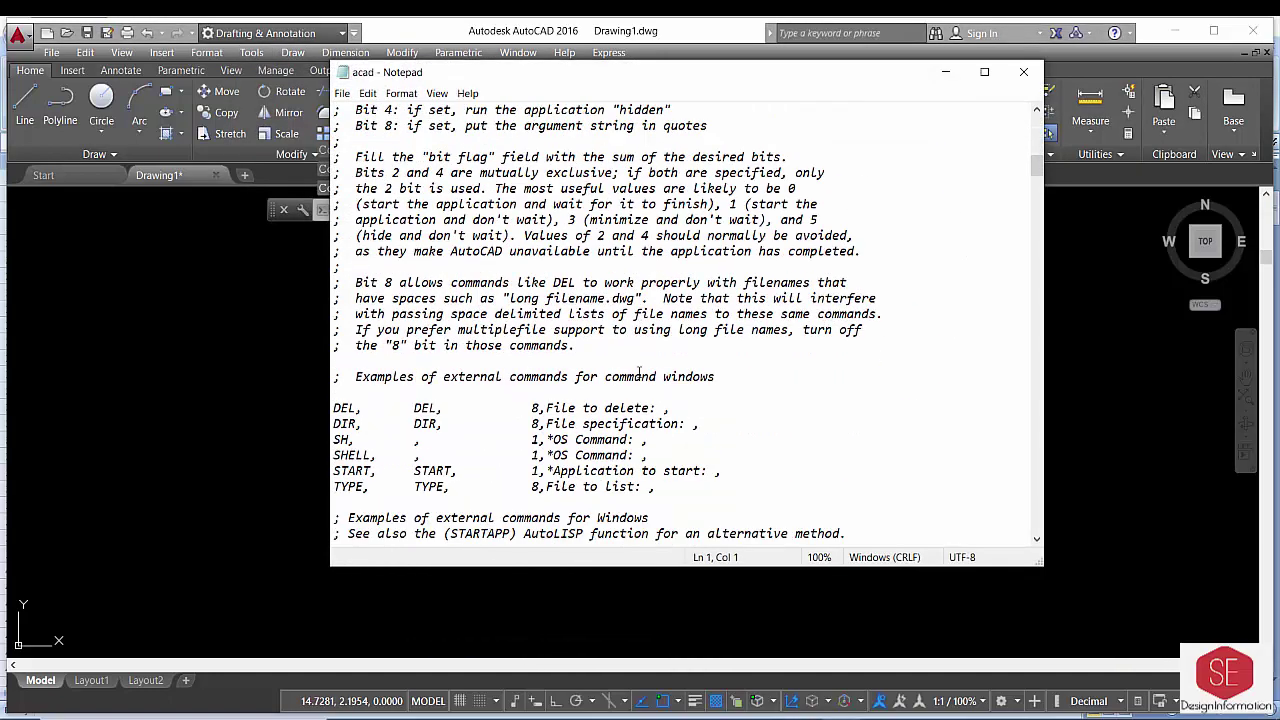
{"action": "scroll", "coordinate": [638, 372], "scroll_direction": "down", "scroll_amount": 5}
{"action": "scroll", "coordinate": [639, 372], "scroll_direction": "down", "scroll_amount": 7}
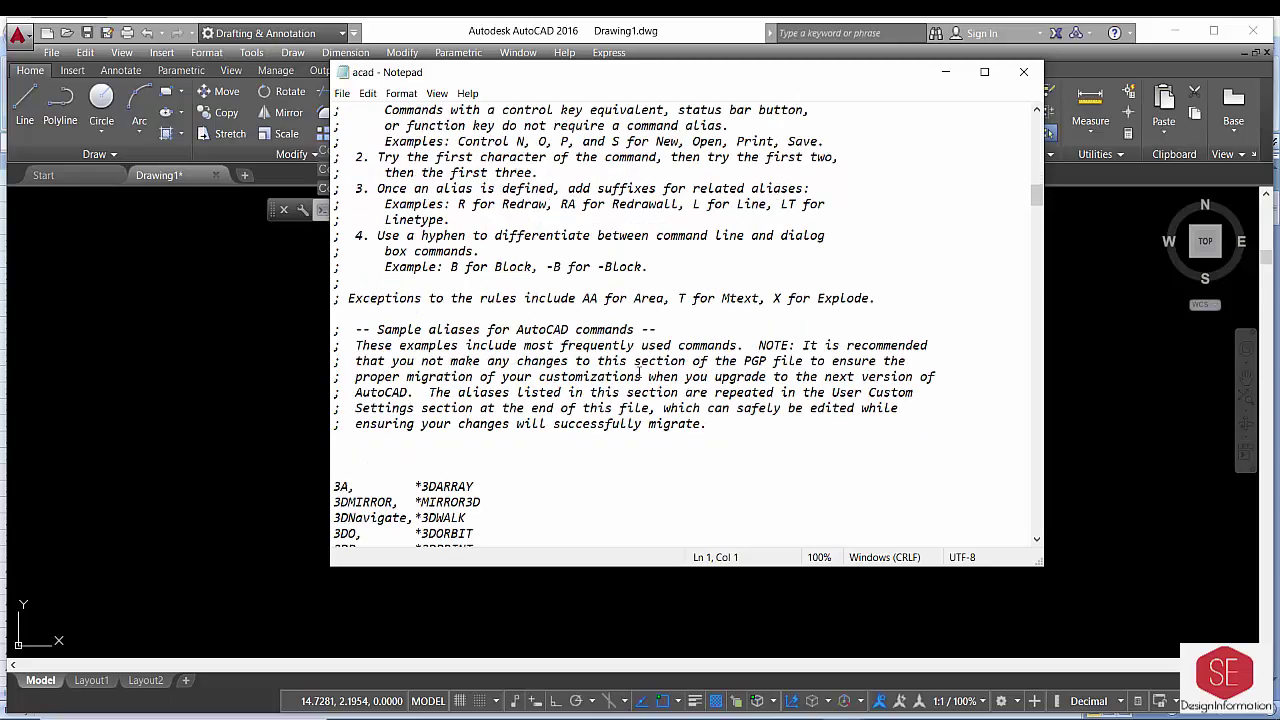
{"action": "scroll", "coordinate": [639, 372], "scroll_direction": "down", "scroll_amount": 2}
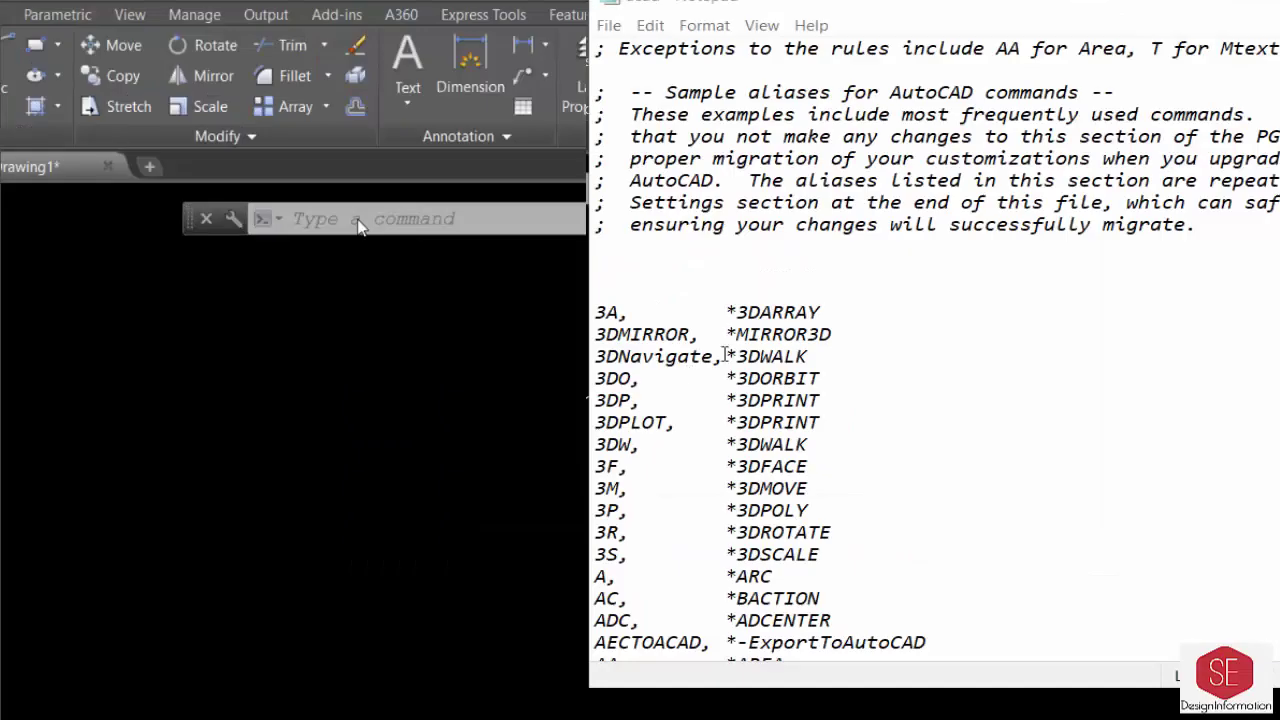
{"action": "left_click", "coordinate": [631, 316]}
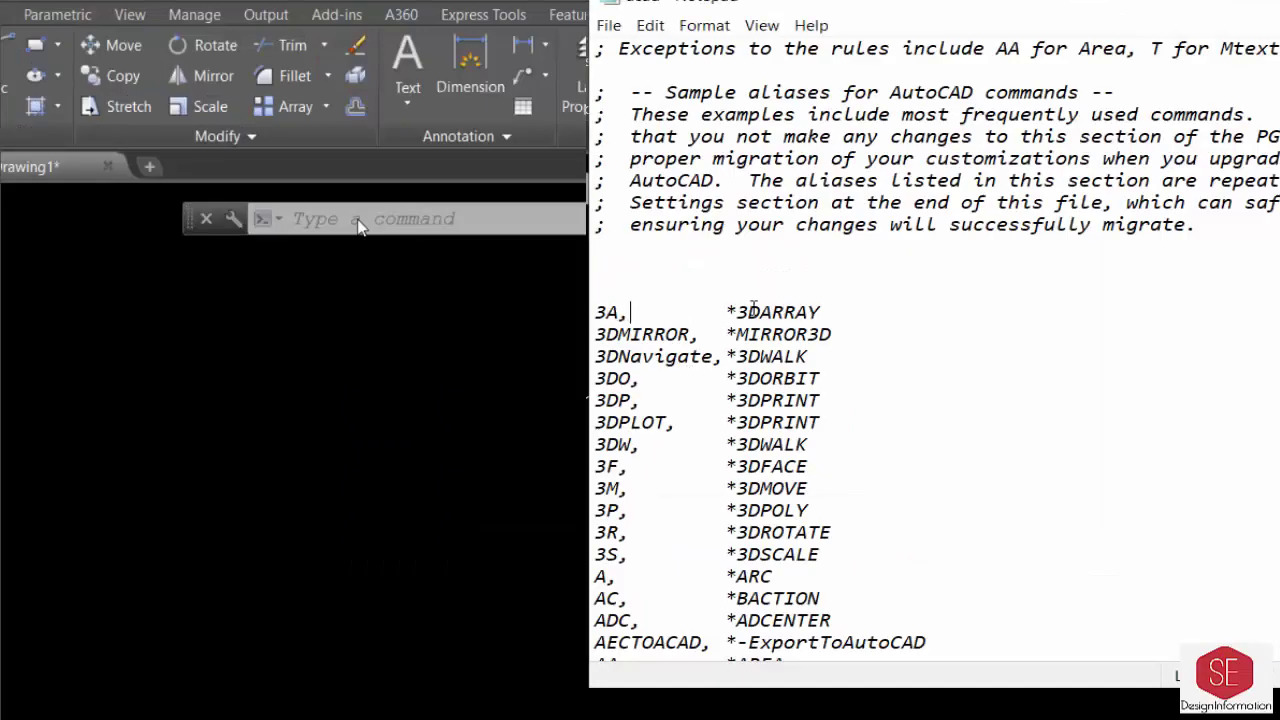
{"action": "left_click_drag", "start_coordinate": [725, 306], "coordinate": [843, 320]}
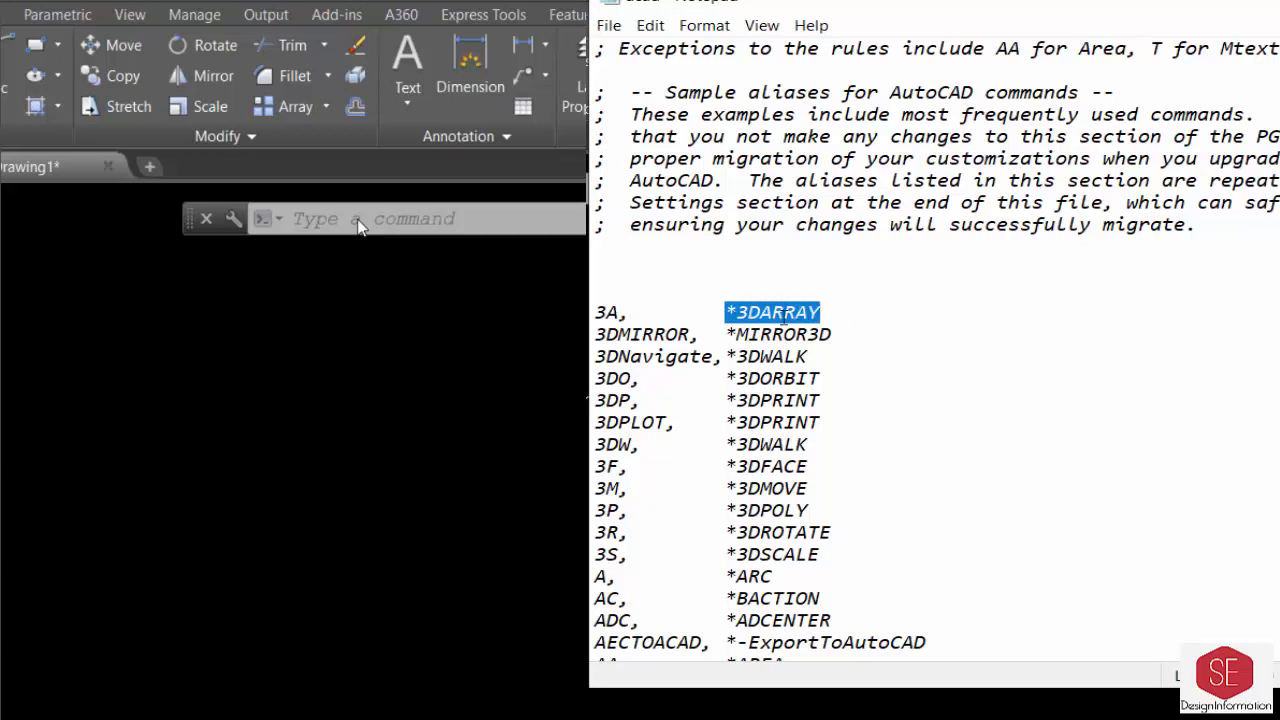
{"action": "left_click", "coordinate": [356, 214]}
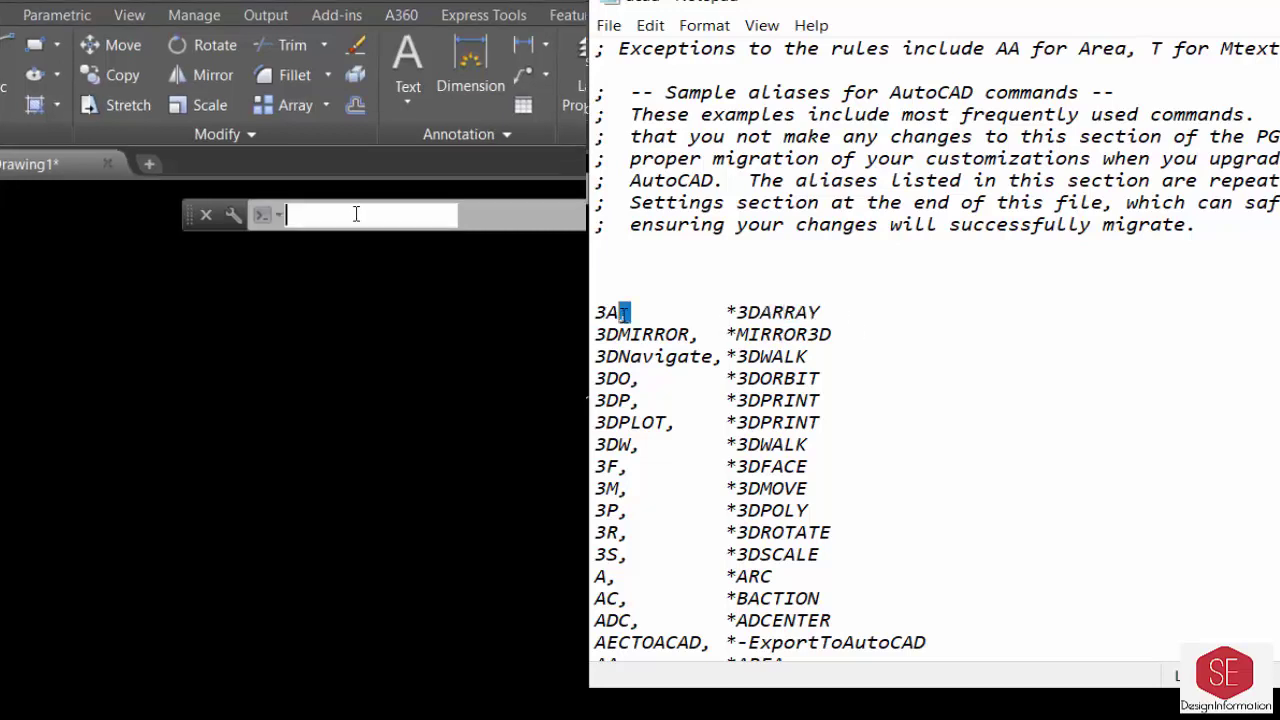
{"action": "type", "text": "3A"}
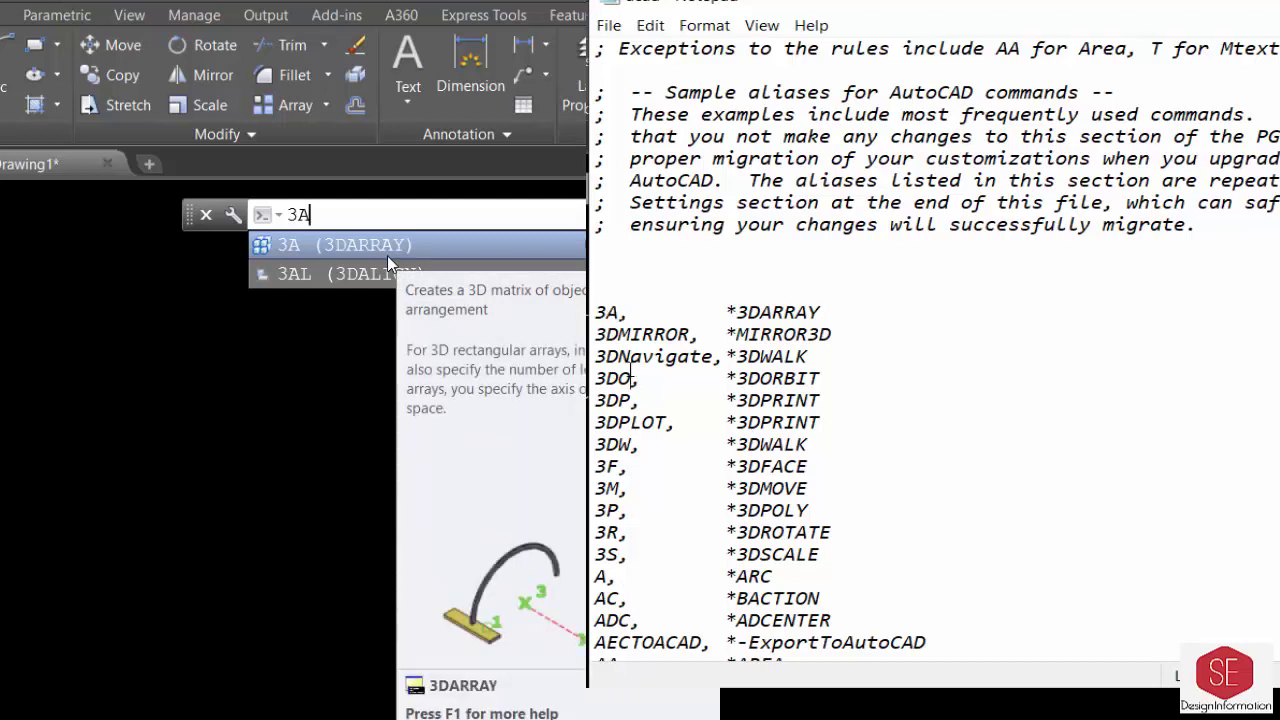
{"action": "key", "text": "BackSpace"}
{"action": "key", "text": "BackSpace"}
{"action": "type", "text": "A"}
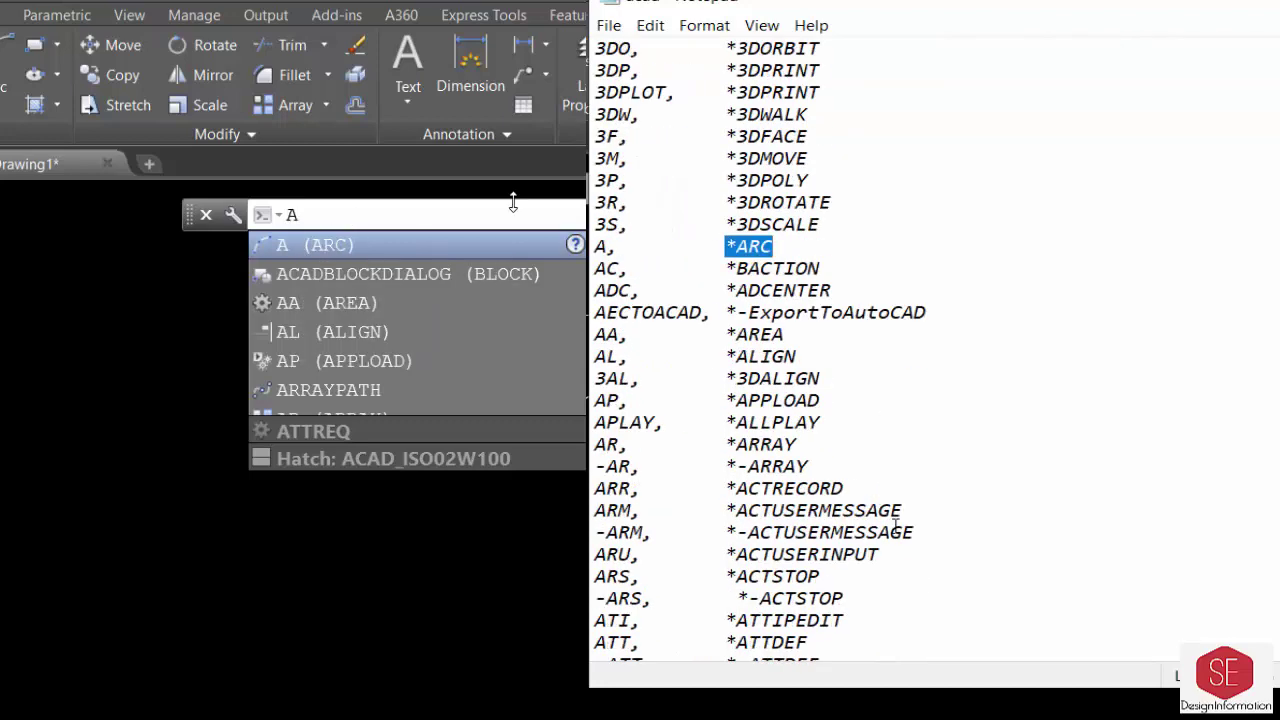
{"action": "key", "text": "BackSpace"}
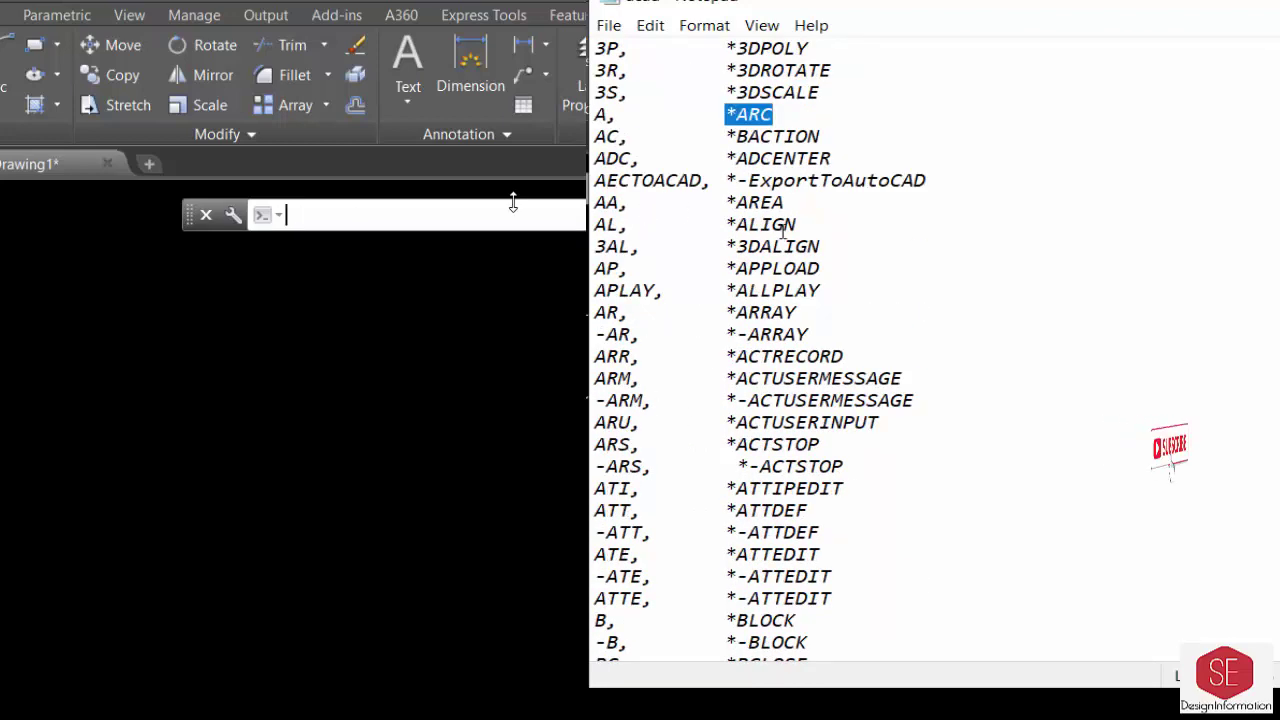
{"action": "type", "text": "bBo"}
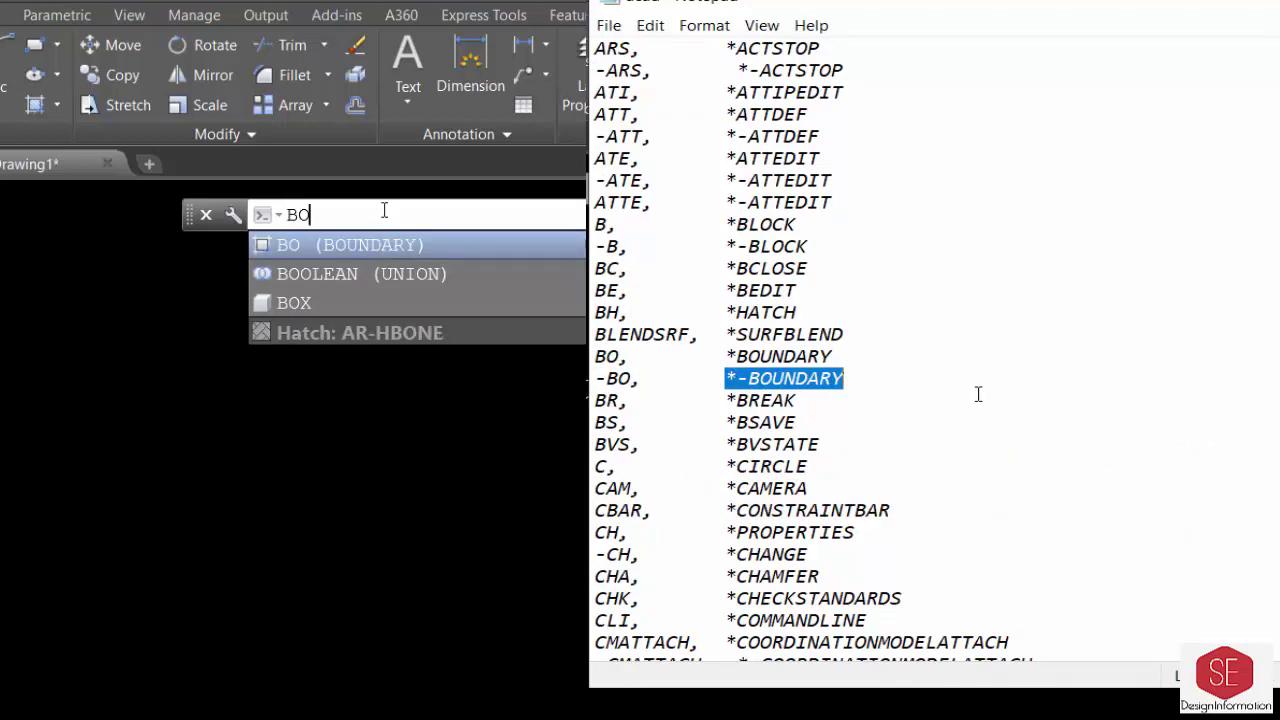
{"action": "key", "text": "BackSpace"}
{"action": "type", "text": "l"}
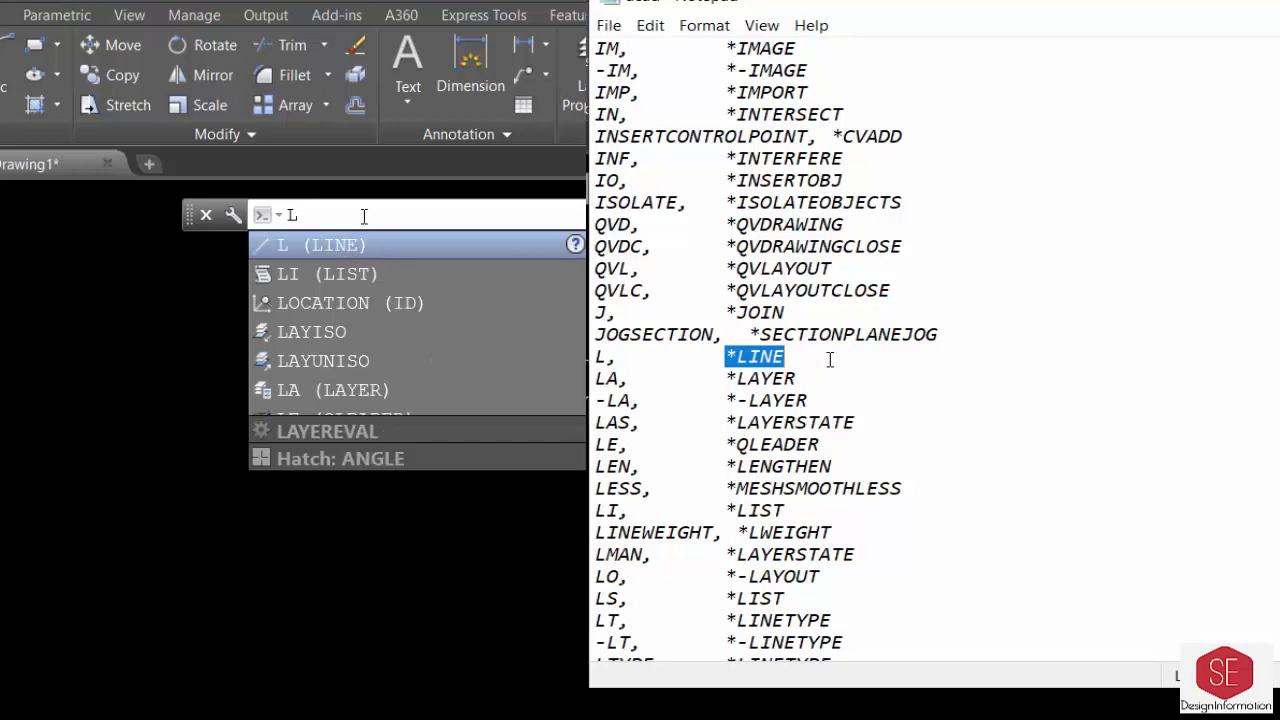
{"action": "key", "text": "BackSpace"}
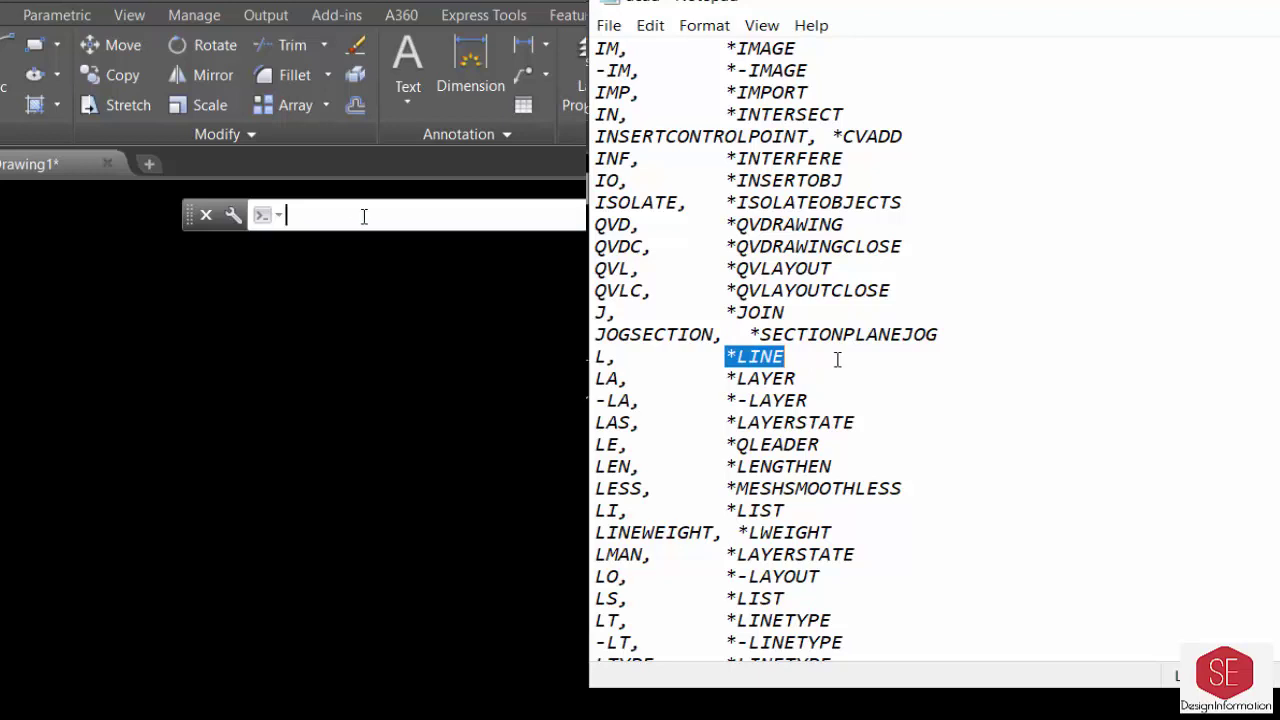
{"action": "scroll", "coordinate": [950, 440], "scroll_direction": "down", "scroll_amount": 2}
{"action": "scroll", "coordinate": [950, 440], "scroll_direction": "down", "scroll_amount": 1}
{"action": "scroll", "coordinate": [950, 440], "scroll_direction": "down", "scroll_amount": 3}
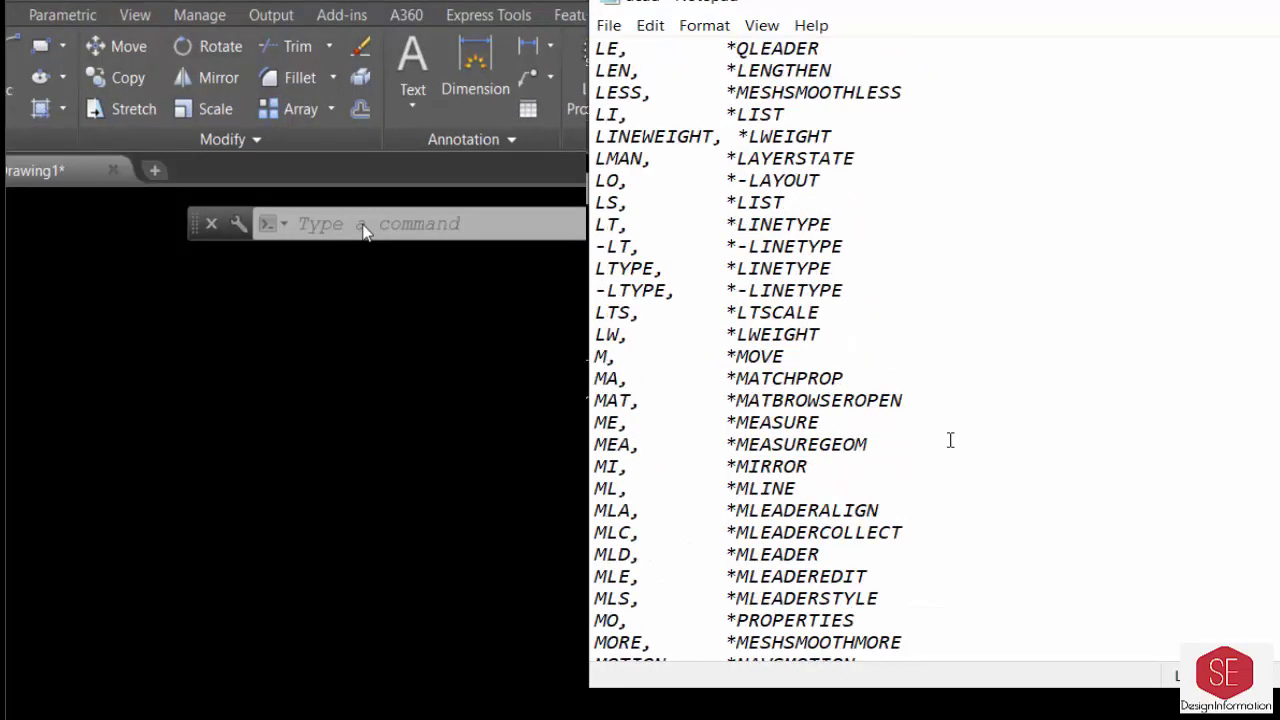
{"action": "type", "text": "M"}
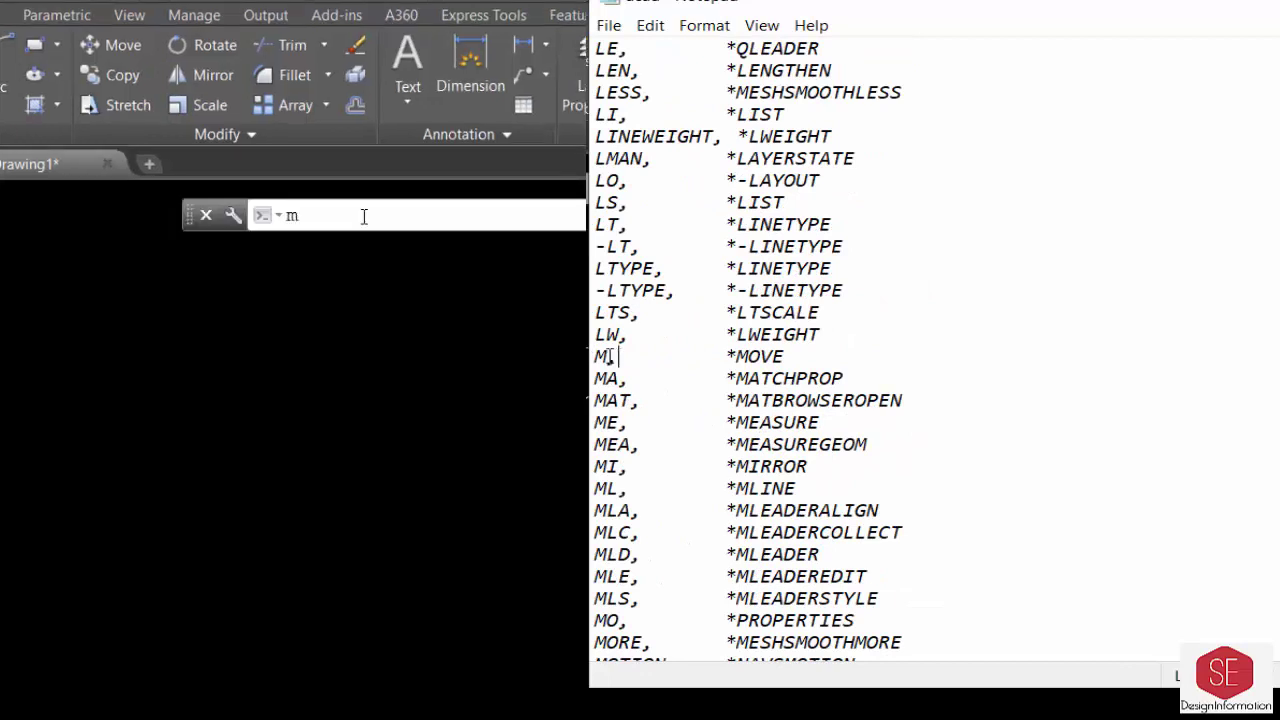
{"action": "left_click_drag", "start_coordinate": [596, 356], "coordinate": [620, 356]}
{"action": "left_click_drag", "start_coordinate": [713, 356], "coordinate": [786, 356]}
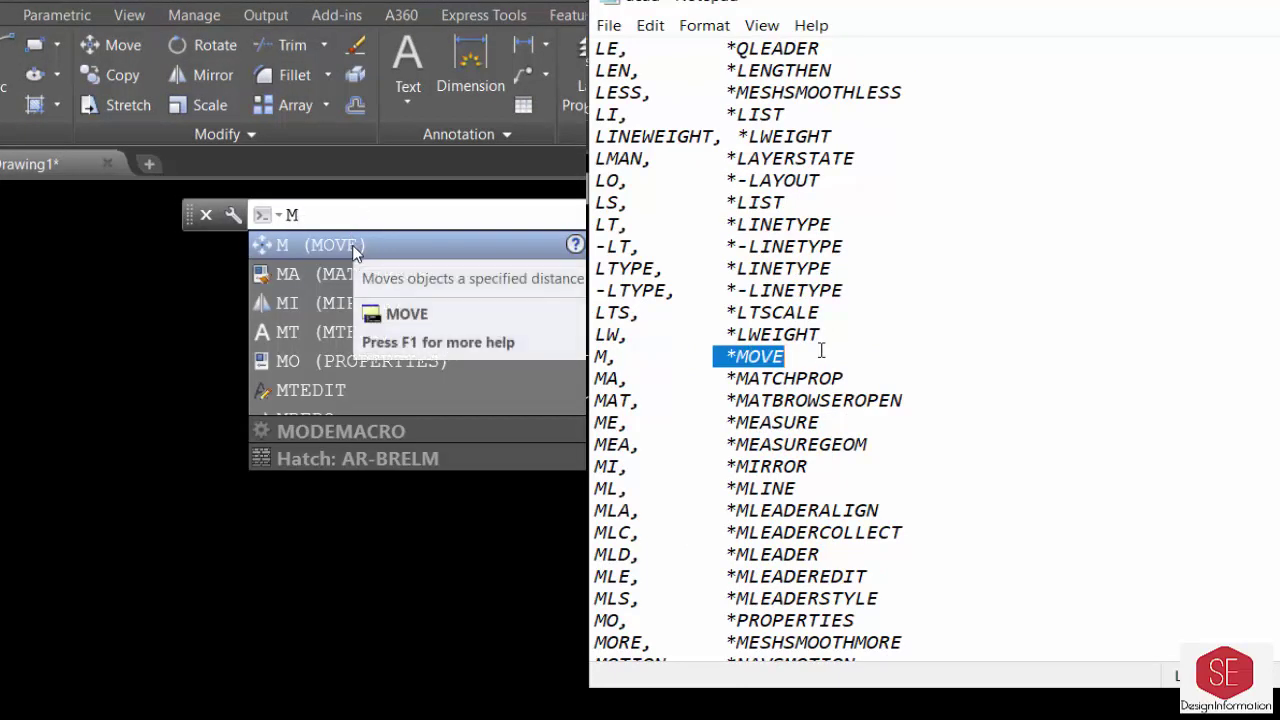
{"action": "key", "text": "Escape"}
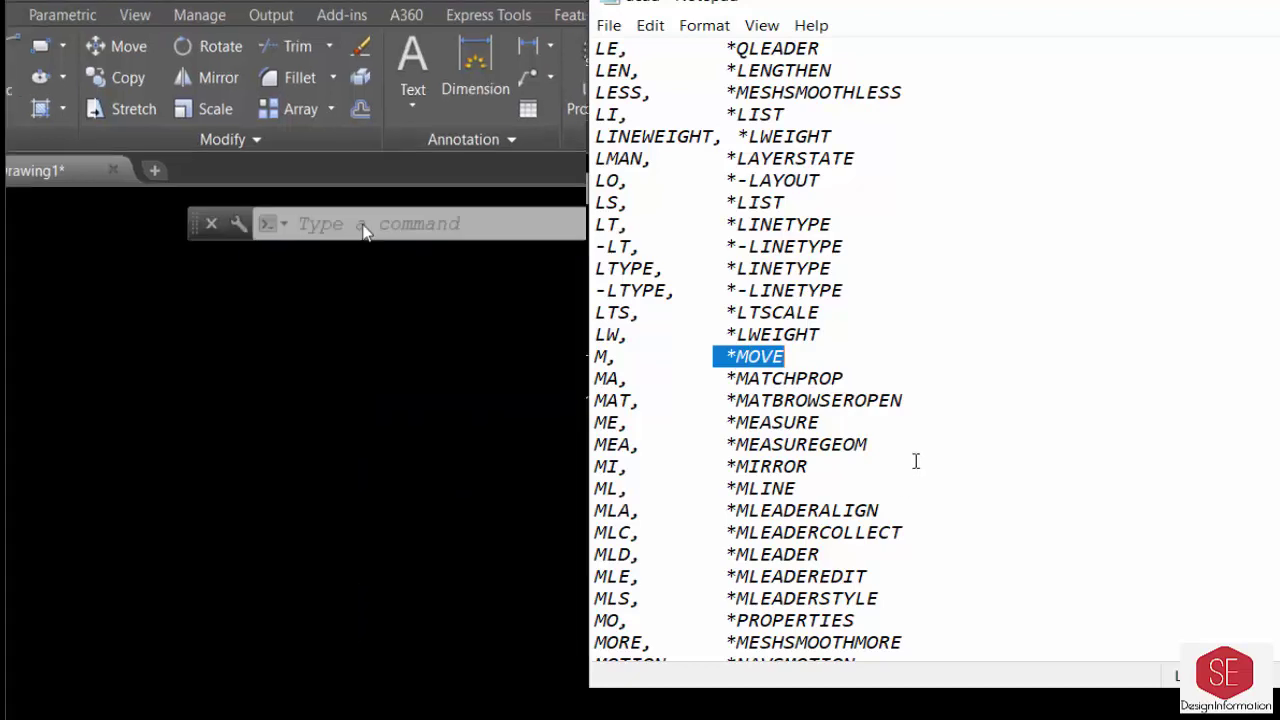
{"action": "scroll", "coordinate": [915, 461], "scroll_direction": "down", "scroll_amount": 2}
{"action": "scroll", "coordinate": [915, 461], "scroll_direction": "down", "scroll_amount": 2}
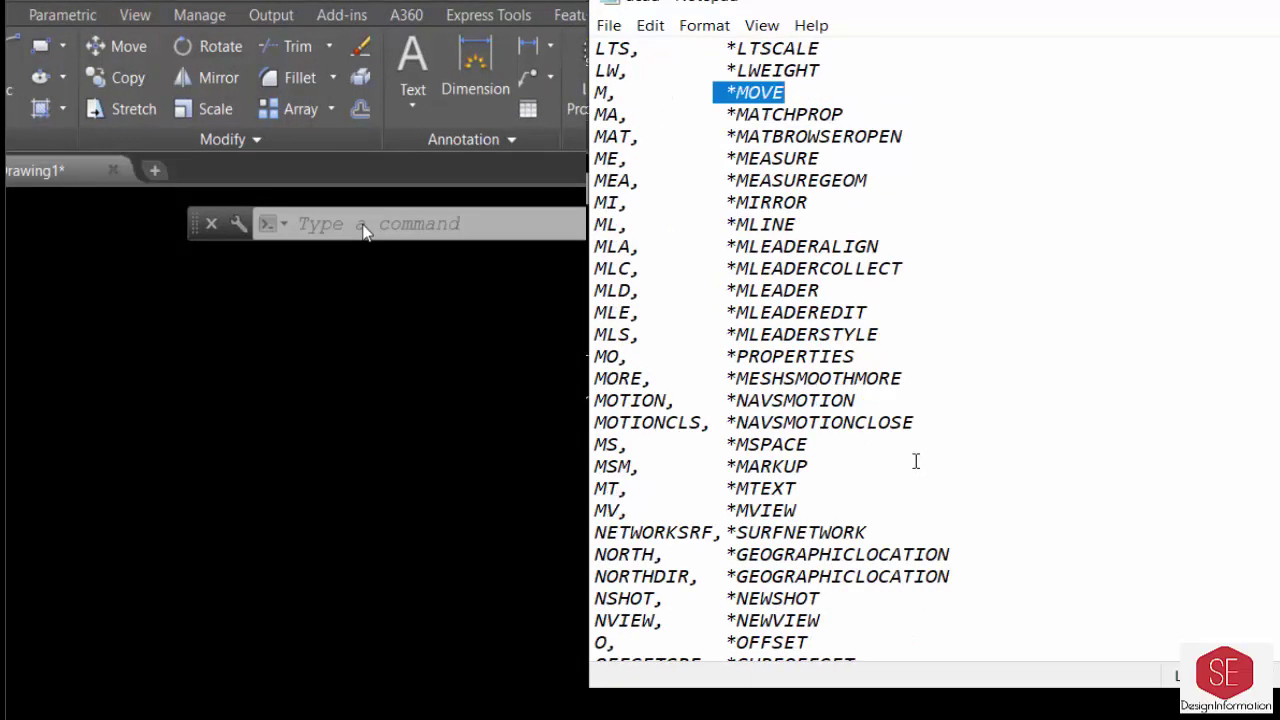
{"action": "scroll", "coordinate": [915, 461], "scroll_direction": "down", "scroll_amount": 10}
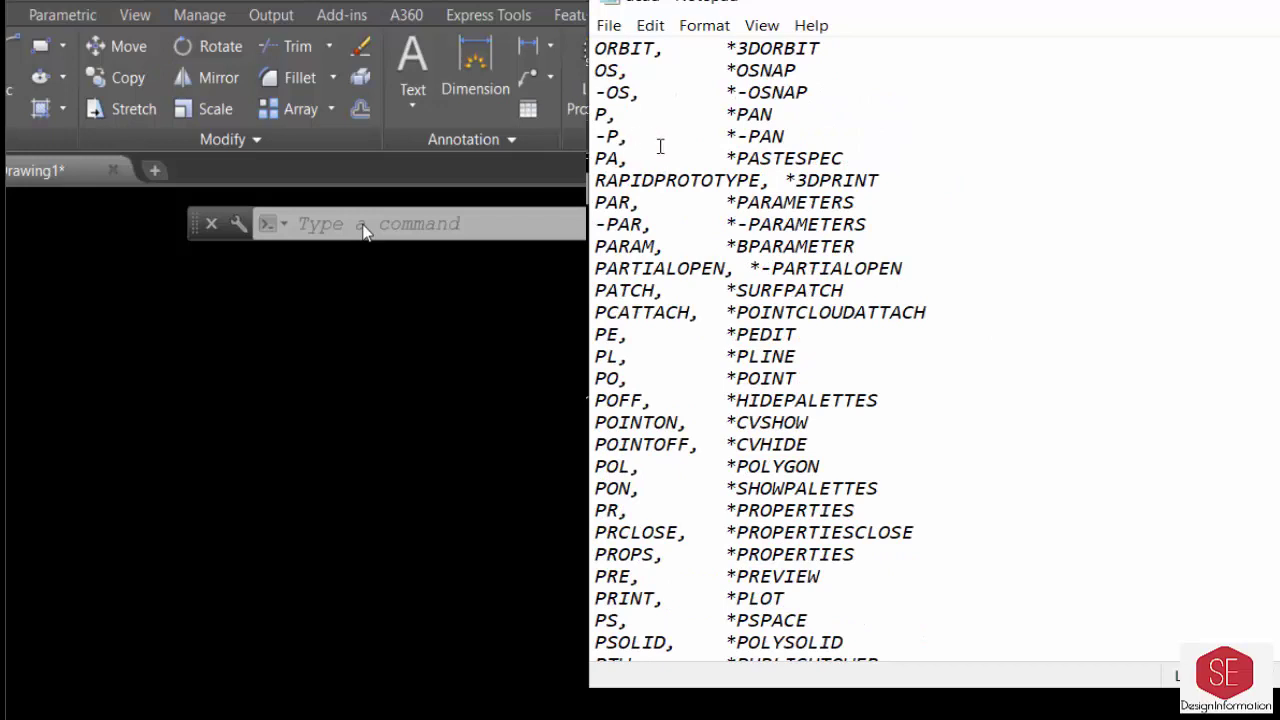
{"action": "type", "text": "PL"}
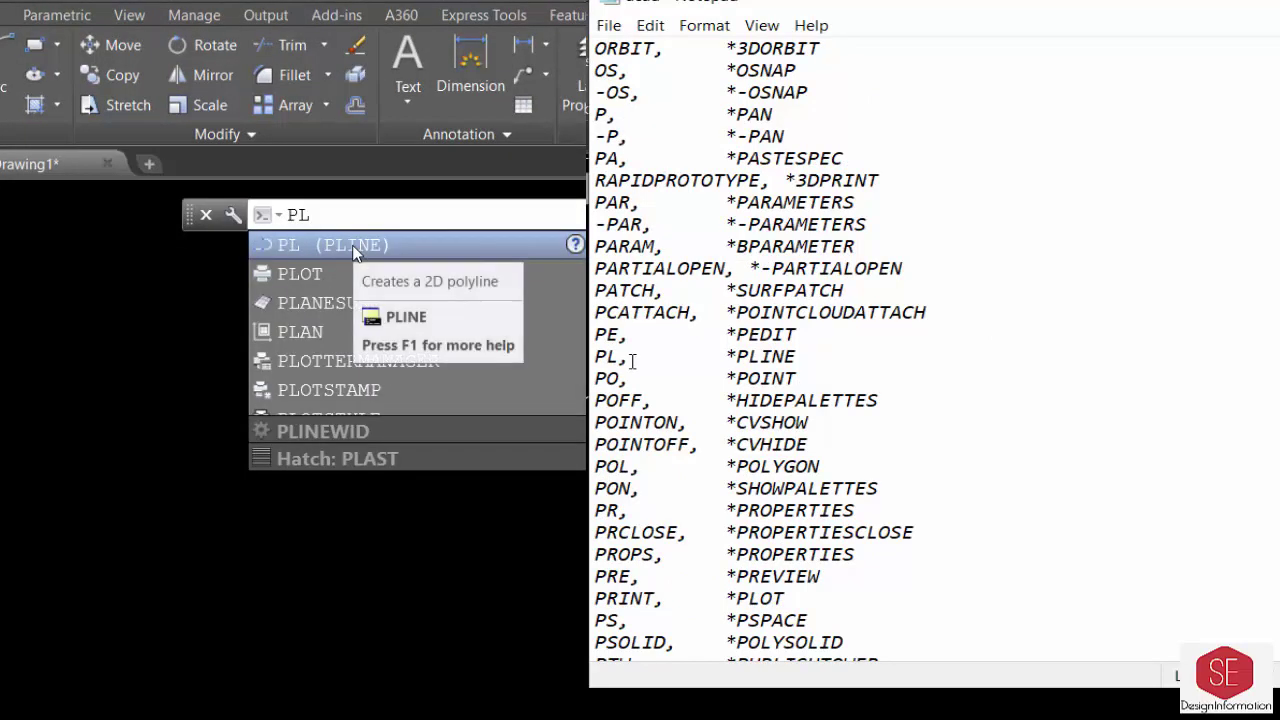
{"action": "double_click", "coordinate": [610, 356]}
{"action": "left_click", "coordinate": [727, 356]}
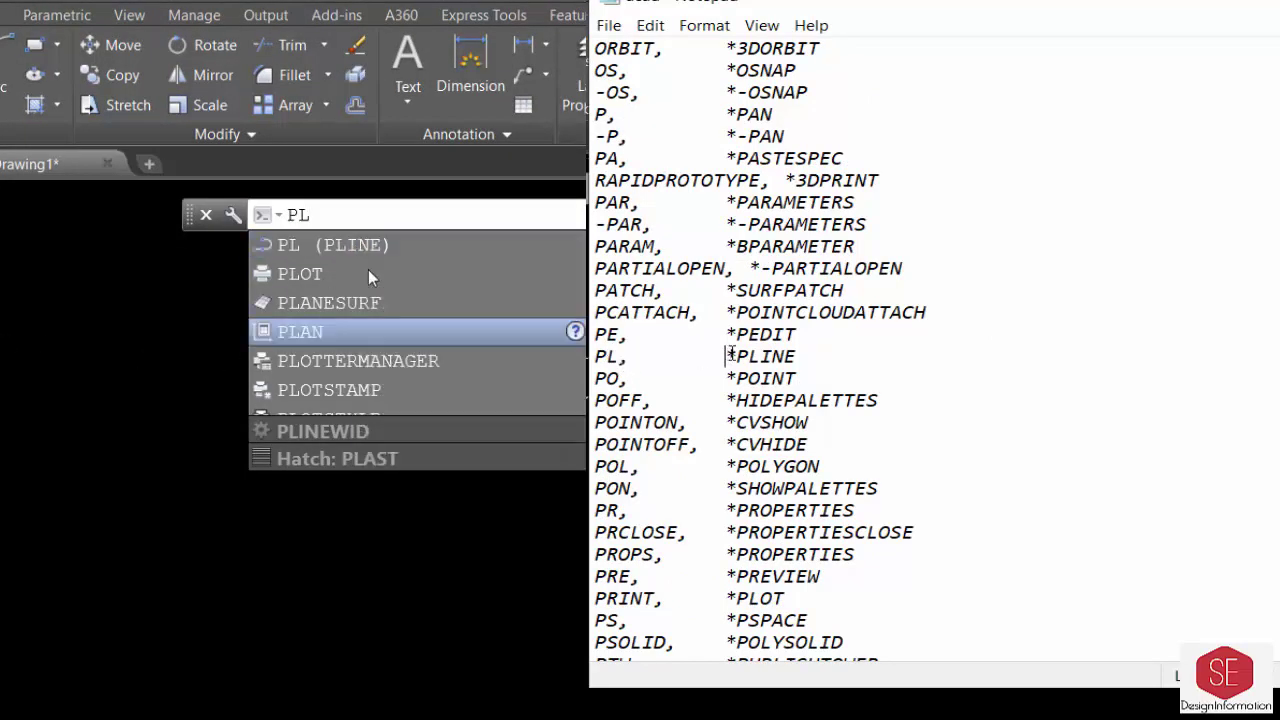
{"action": "left_click_drag", "start_coordinate": [731, 356], "coordinate": [820, 357]}
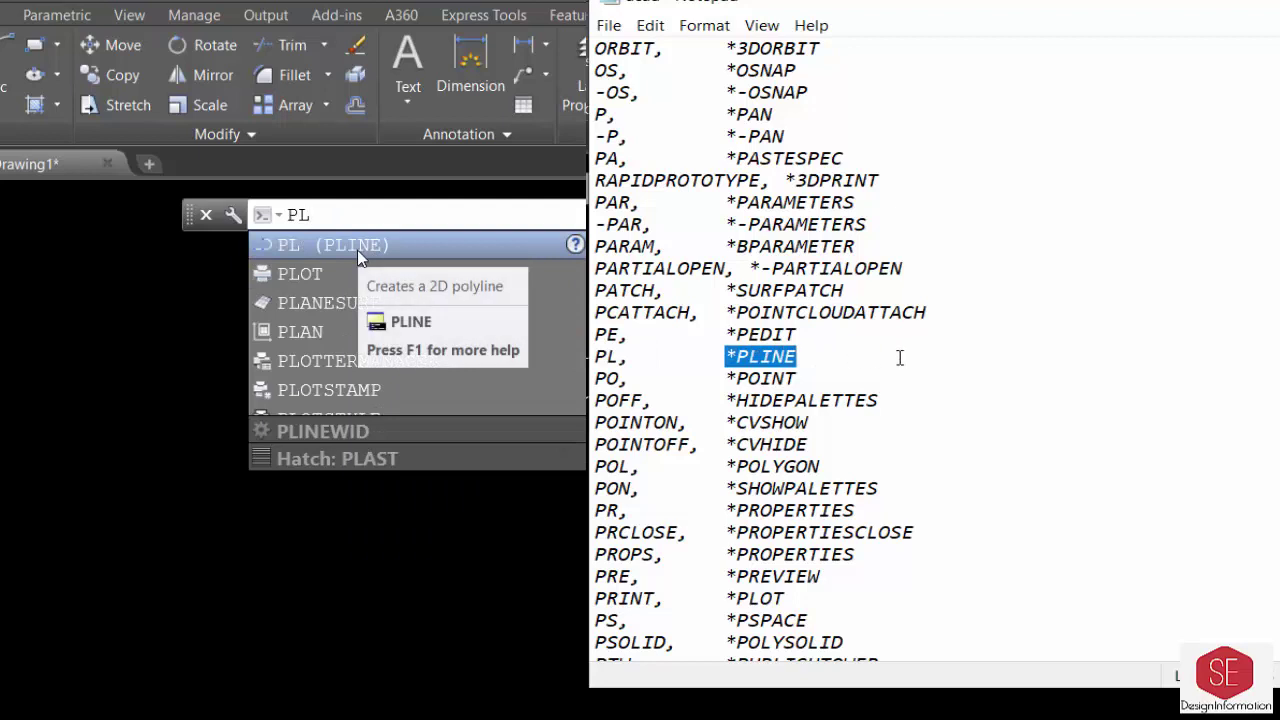
{"action": "key", "text": "BackSpace"}
{"action": "key", "text": "BackSpace"}
{"action": "scroll", "coordinate": [899, 357], "scroll_direction": "down", "scroll_amount": 1}
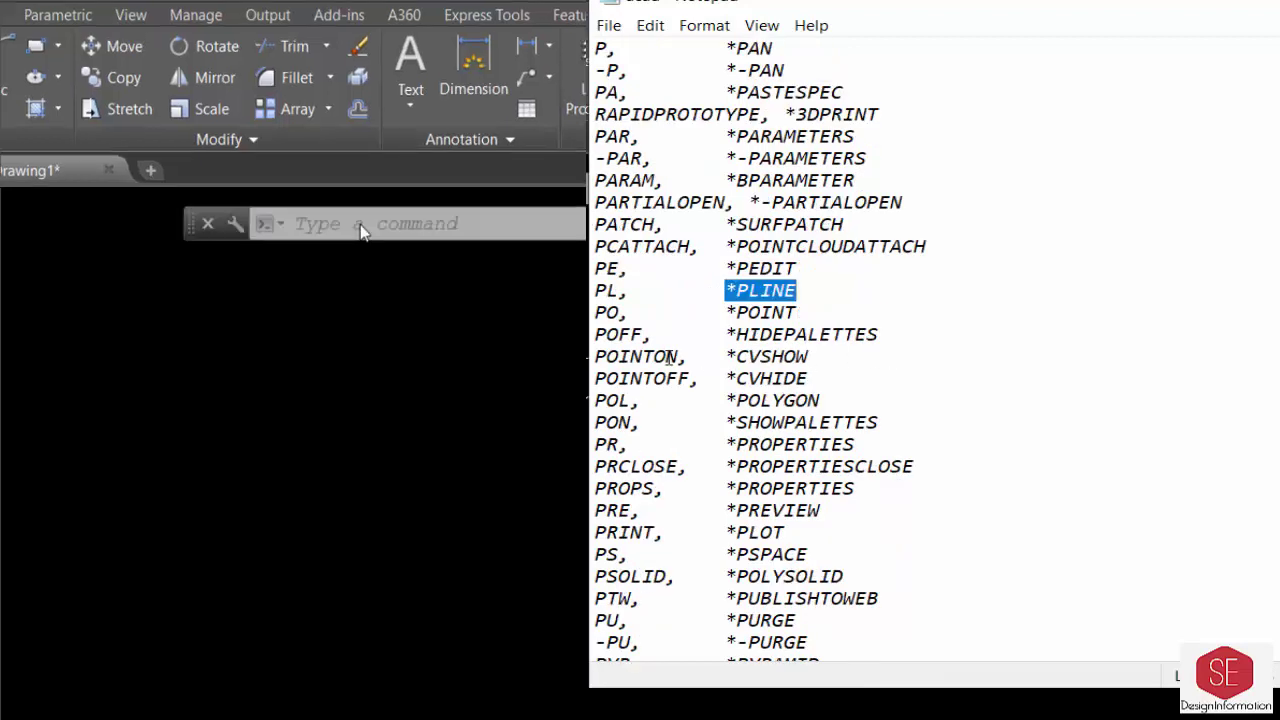
{"action": "double_click", "coordinate": [640, 335]}
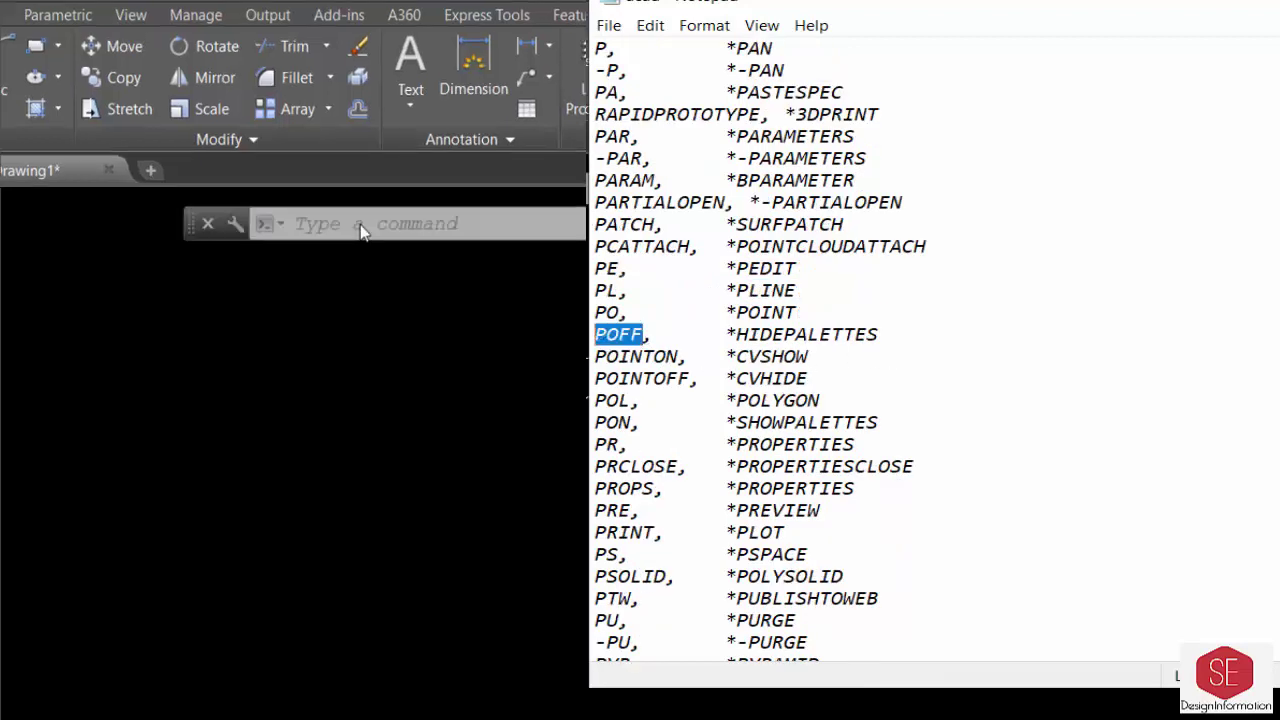
{"action": "left_click_drag", "start_coordinate": [630, 312], "coordinate": [595, 312]}
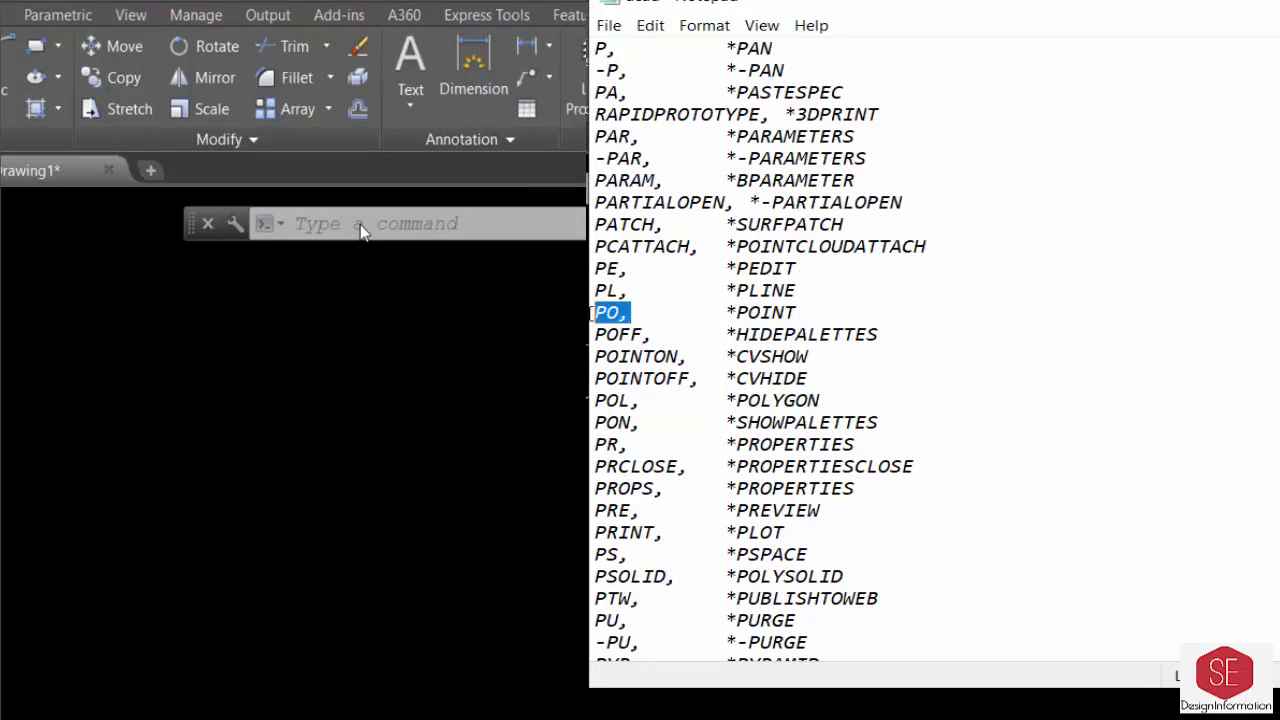
{"action": "type", "text": "po"}
{"action": "left_click_drag", "start_coordinate": [727, 313], "coordinate": [796, 313]}
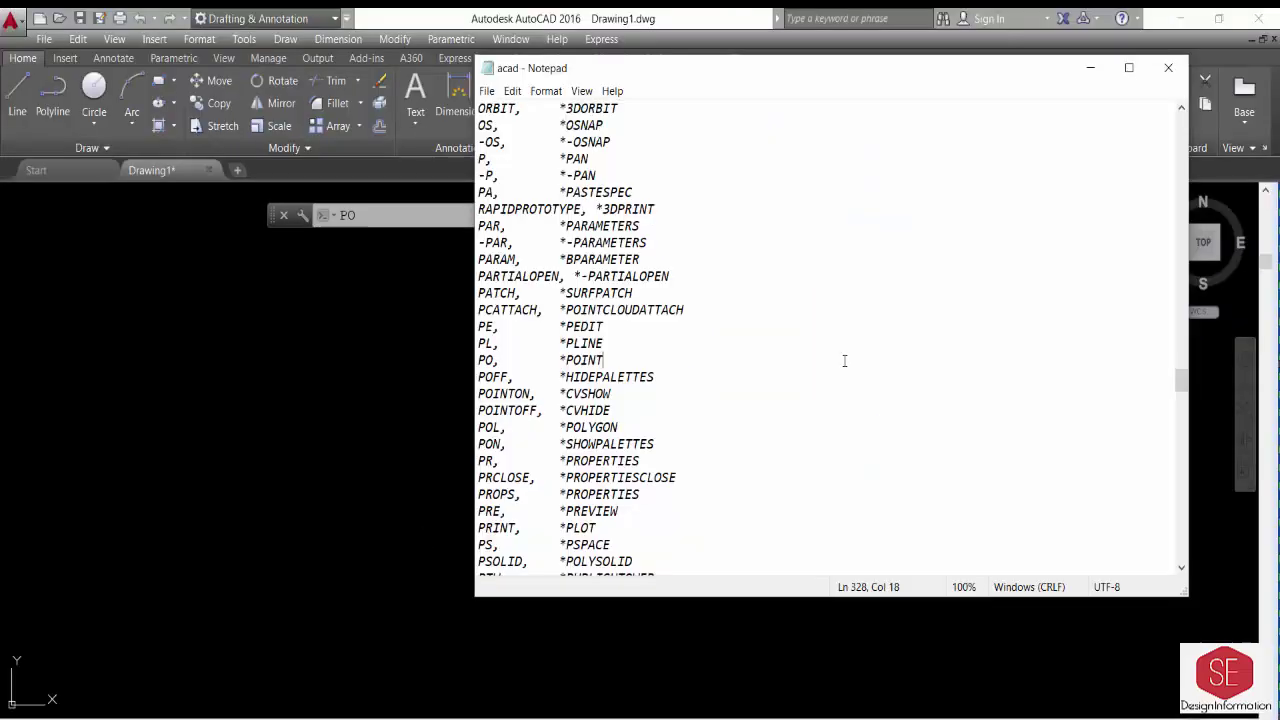
Change the *3DARRAY alias from 3A to 3c
{"action": "scroll", "coordinate": [800, 375], "scroll_direction": "up", "scroll_amount": 7}
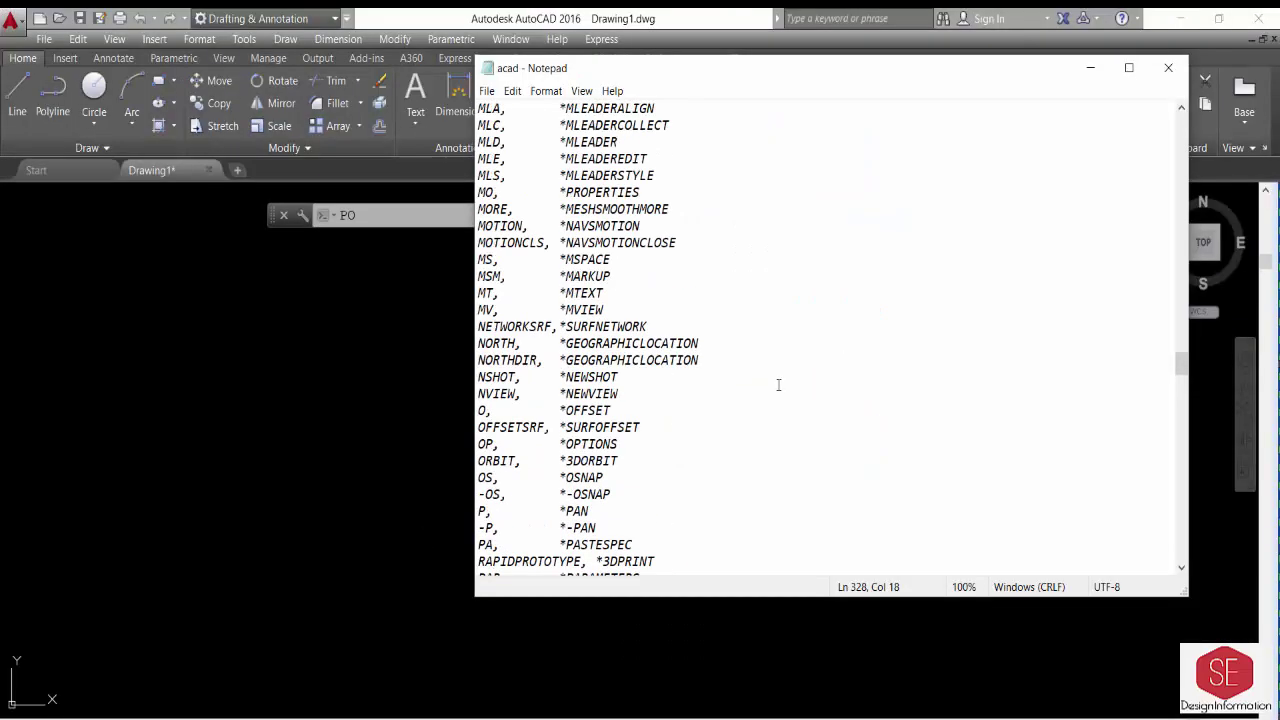
{"action": "scroll", "coordinate": [777, 382], "scroll_direction": "up", "scroll_amount": 3}
{"action": "scroll", "coordinate": [778, 385], "scroll_direction": "up", "scroll_amount": 4}
{"action": "scroll", "coordinate": [778, 385], "scroll_direction": "up", "scroll_amount": 5}
{"action": "scroll", "coordinate": [778, 385], "scroll_direction": "up", "scroll_amount": 10}
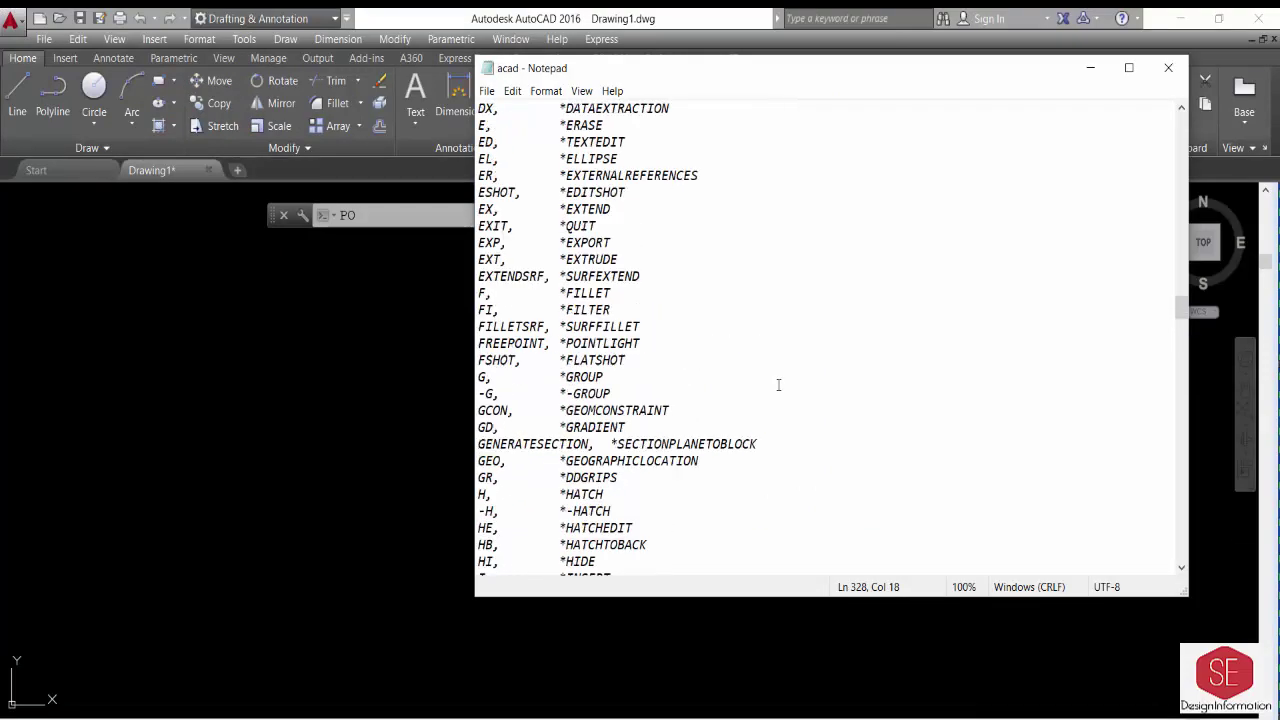
{"action": "scroll", "coordinate": [778, 385], "scroll_direction": "up", "scroll_amount": 10}
{"action": "scroll", "coordinate": [778, 385], "scroll_direction": "up", "scroll_amount": 8}
{"action": "scroll", "coordinate": [778, 385], "scroll_direction": "up", "scroll_amount": 7}
{"action": "scroll", "coordinate": [778, 385], "scroll_direction": "up", "scroll_amount": 11}
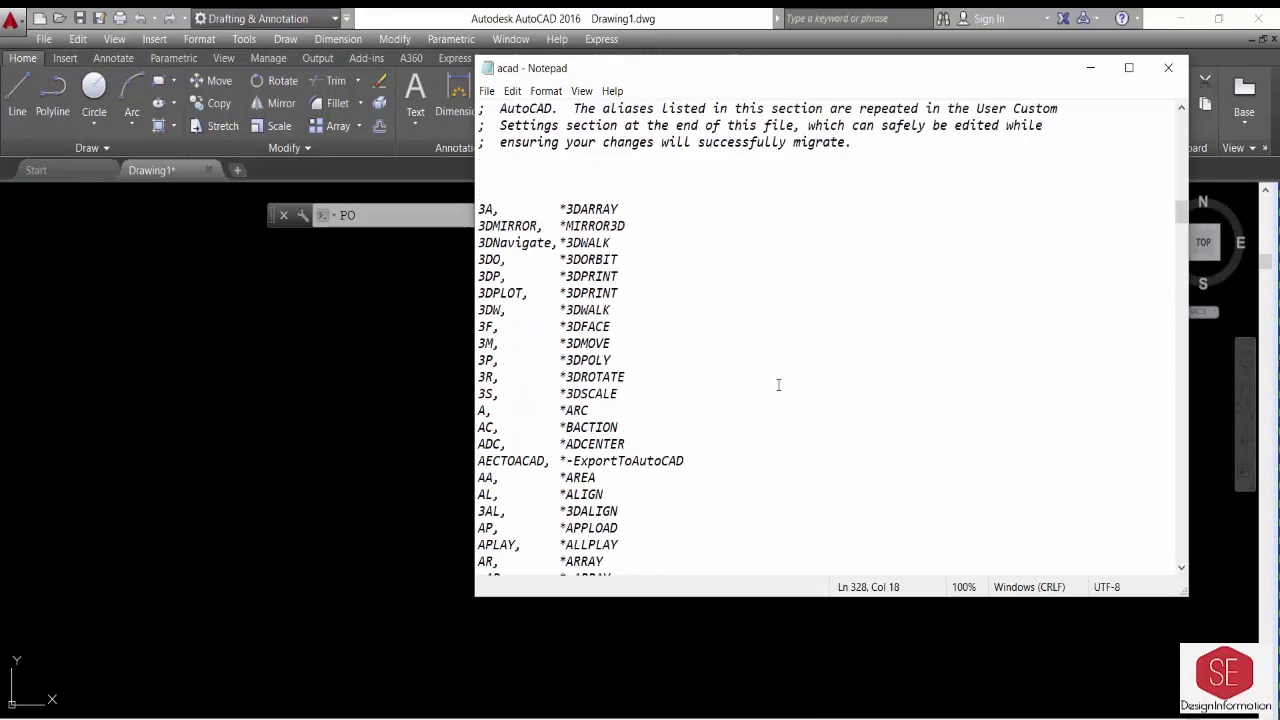
{"action": "scroll", "coordinate": [778, 385], "scroll_direction": "up", "scroll_amount": 5}
{"action": "scroll", "coordinate": [760, 383], "scroll_direction": "down", "scroll_amount": 3}
{"action": "left_click", "coordinate": [496, 311]}
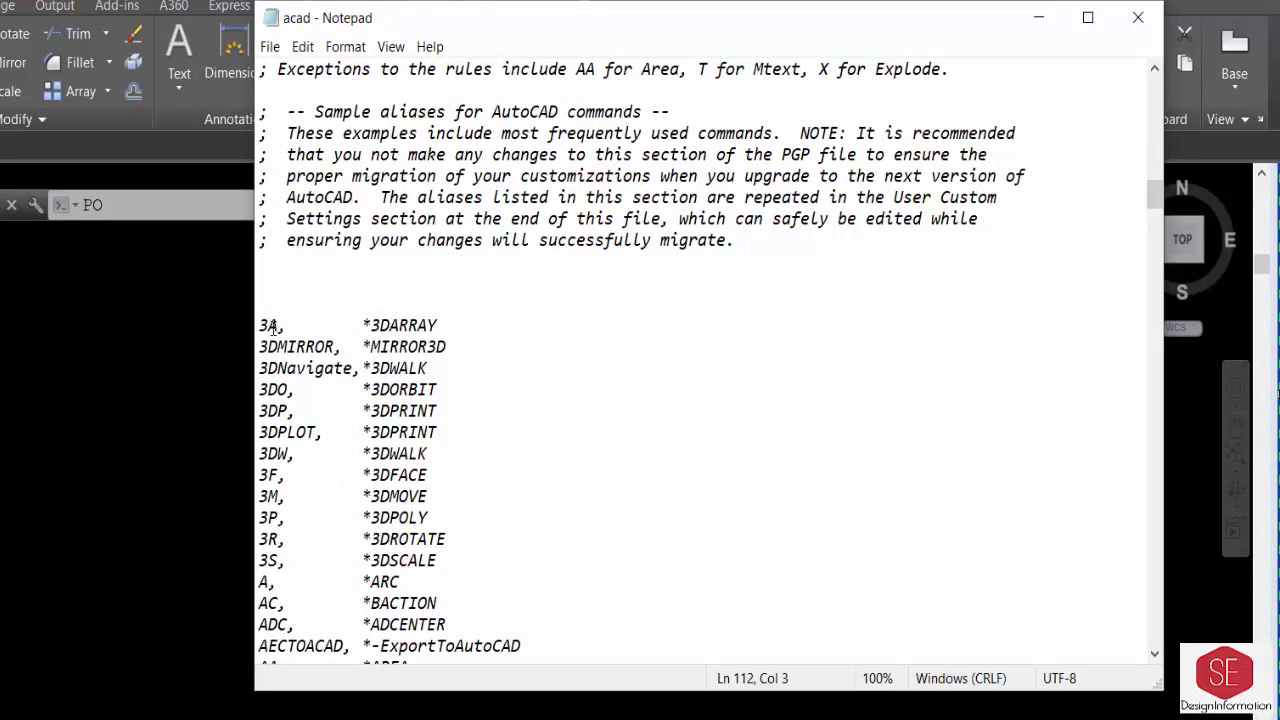
{"action": "key", "text": "BackSpace"}
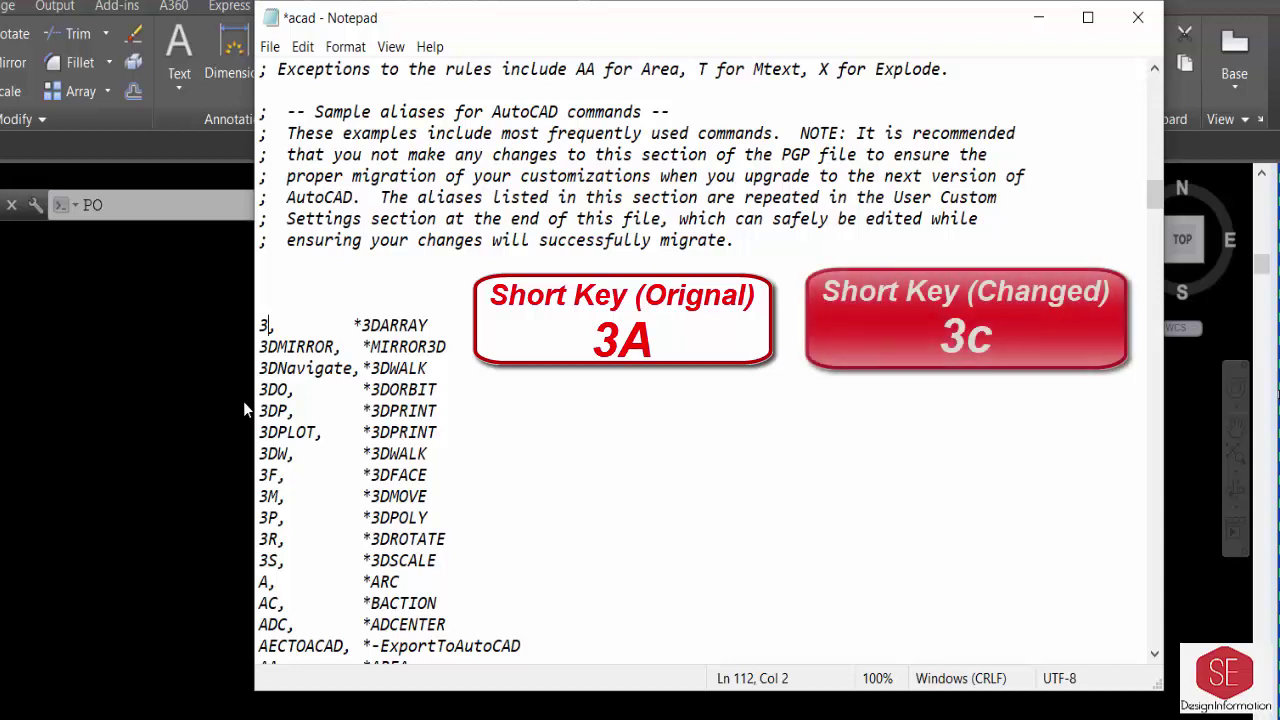
{"action": "type", "text": "c"}
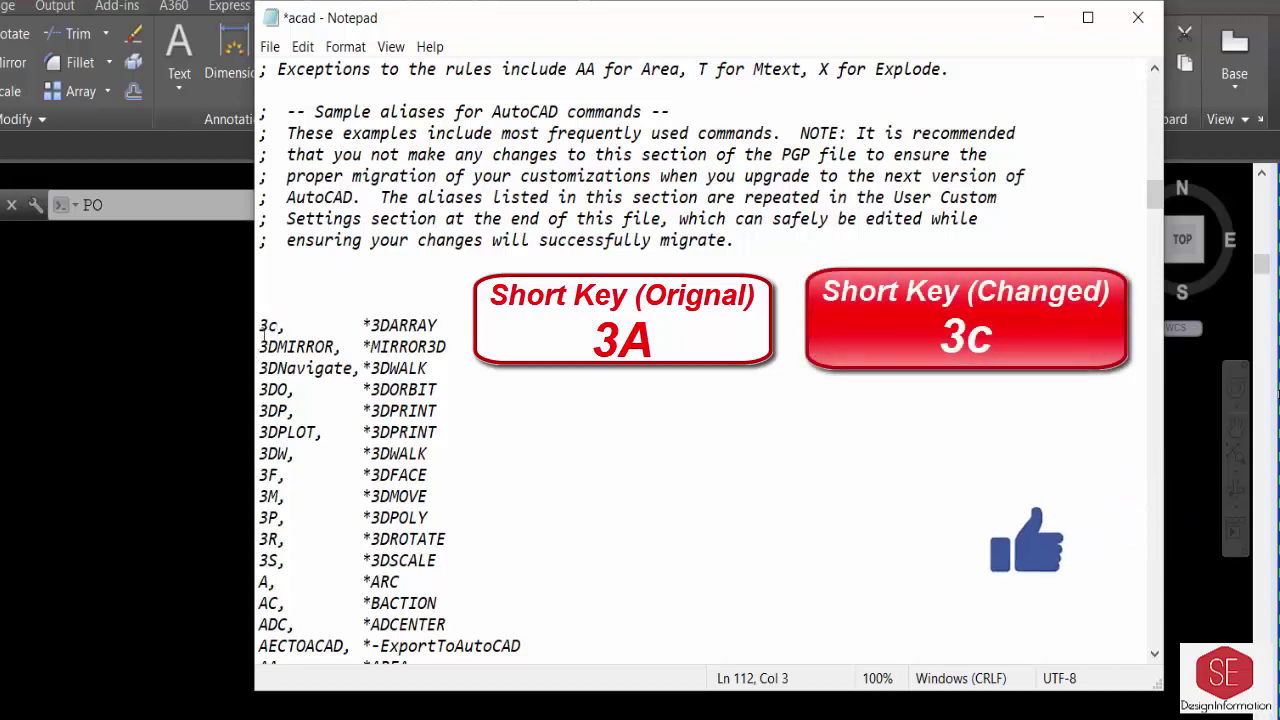
Highlight the *3DARRAY command the 3c alias runs and save acad.pgp
{"action": "key", "text": "Right"}
{"action": "key", "text": "Right"}
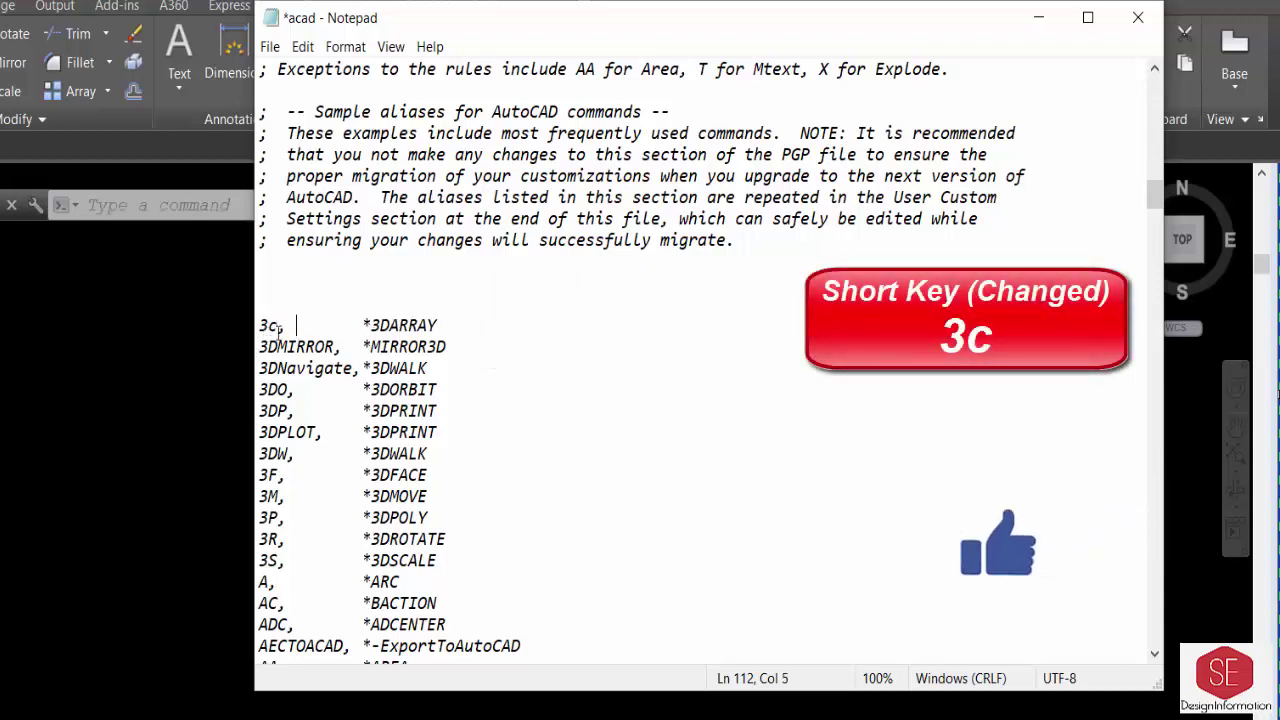
{"action": "key", "text": "shift+Home"}
{"action": "left_click_drag", "start_coordinate": [362, 326], "coordinate": [474, 326]}
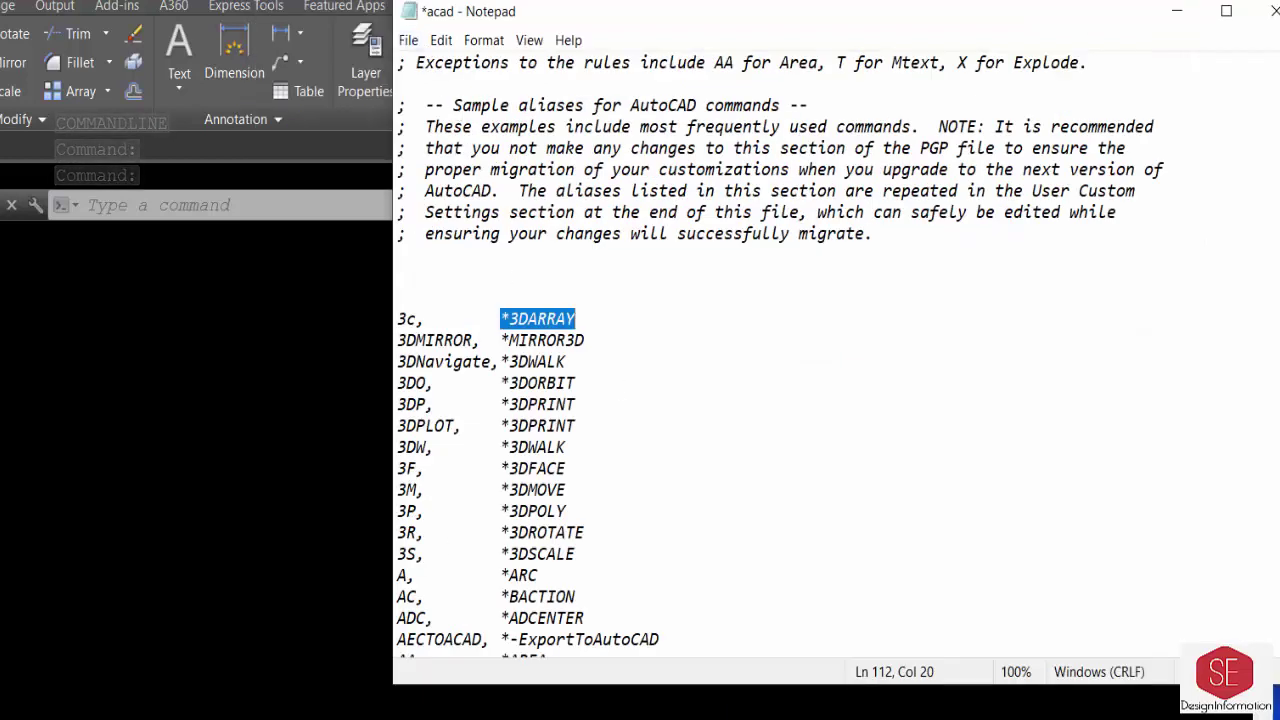
{"action": "left_click", "coordinate": [407, 41]}
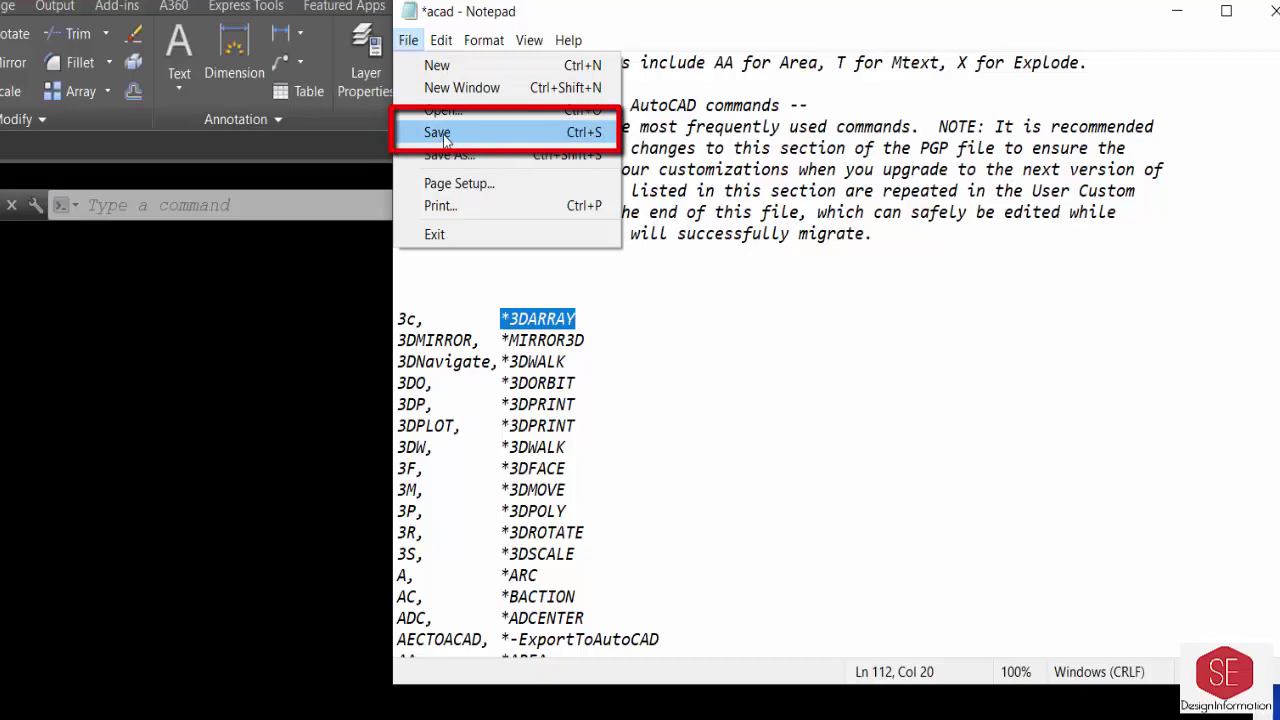
{"action": "left_click", "coordinate": [445, 135]}
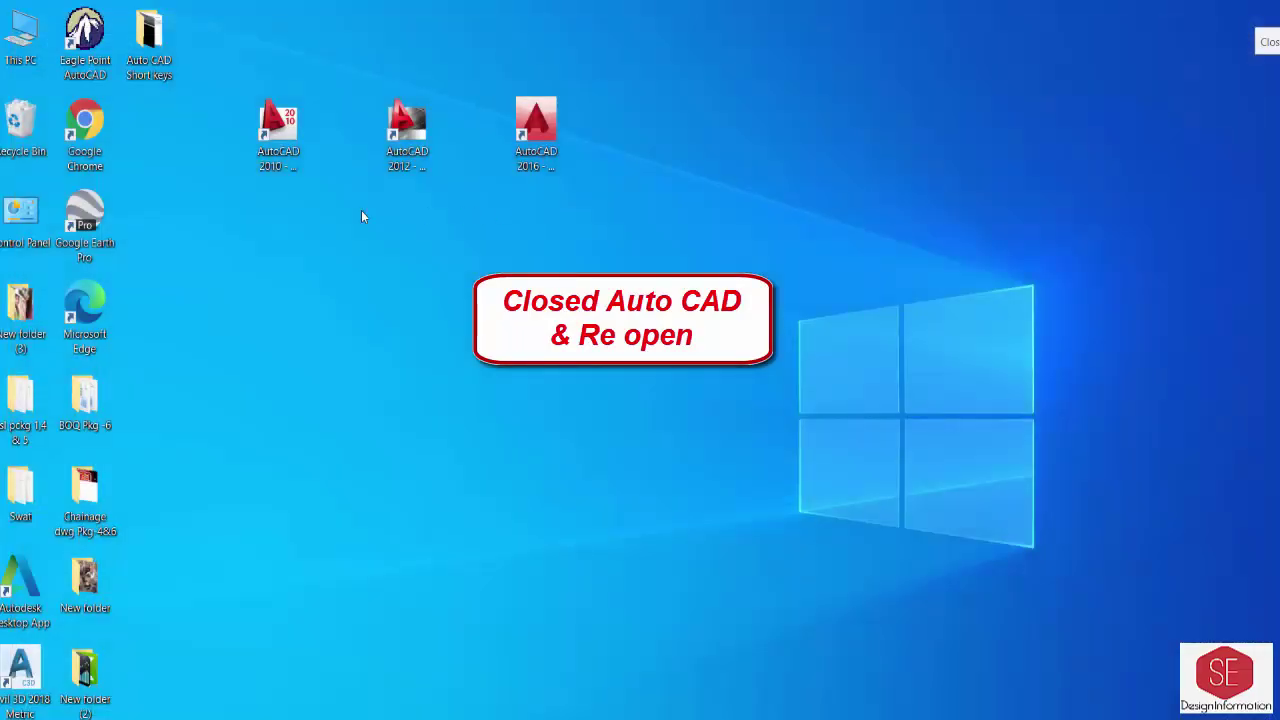
Relaunch AutoCAD 2016 and enter 3c at the command line to test the alias
{"action": "double_click", "coordinate": [531, 130]}
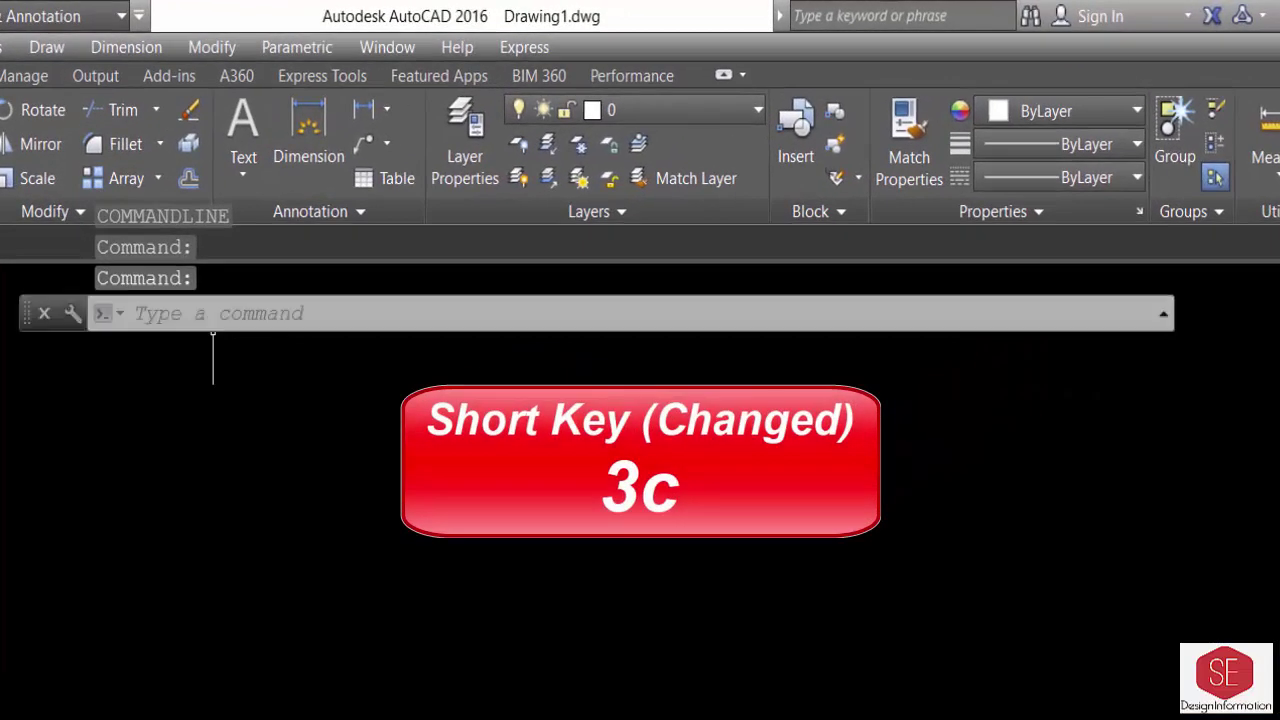
{"action": "left_click", "coordinate": [148, 312]}
{"action": "type", "text": "3"}
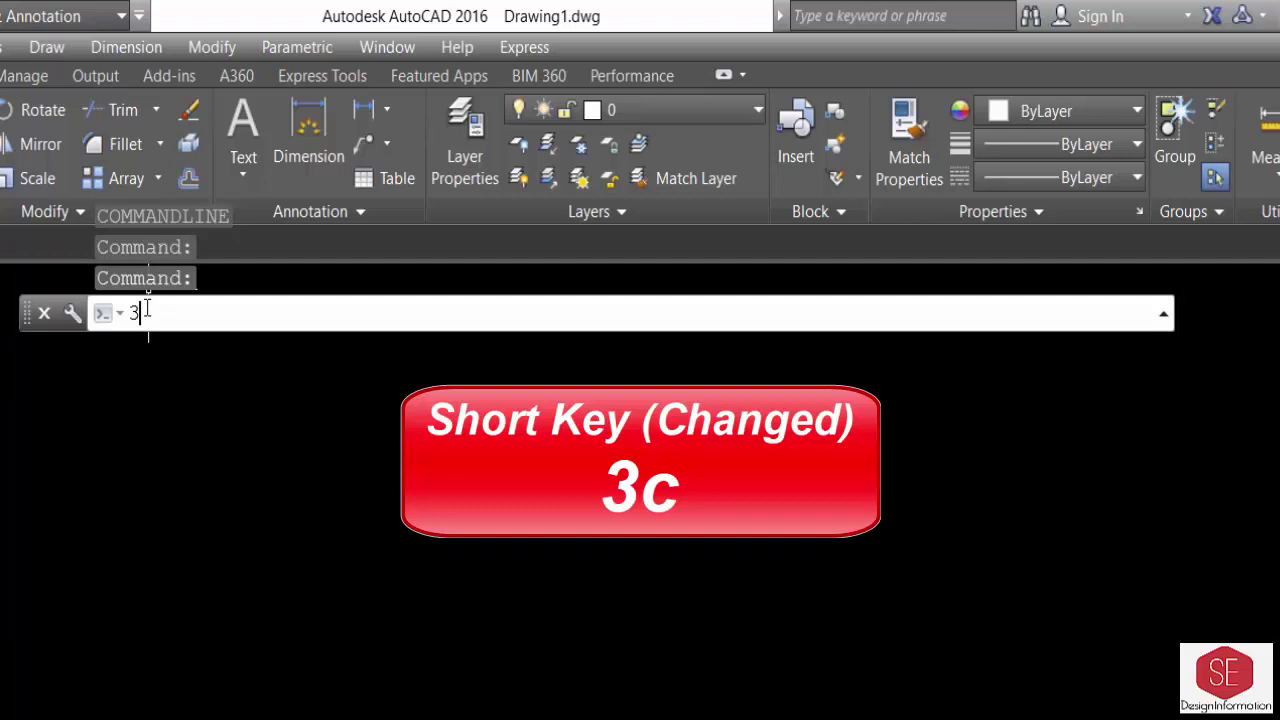
{"action": "type", "text": "c"}
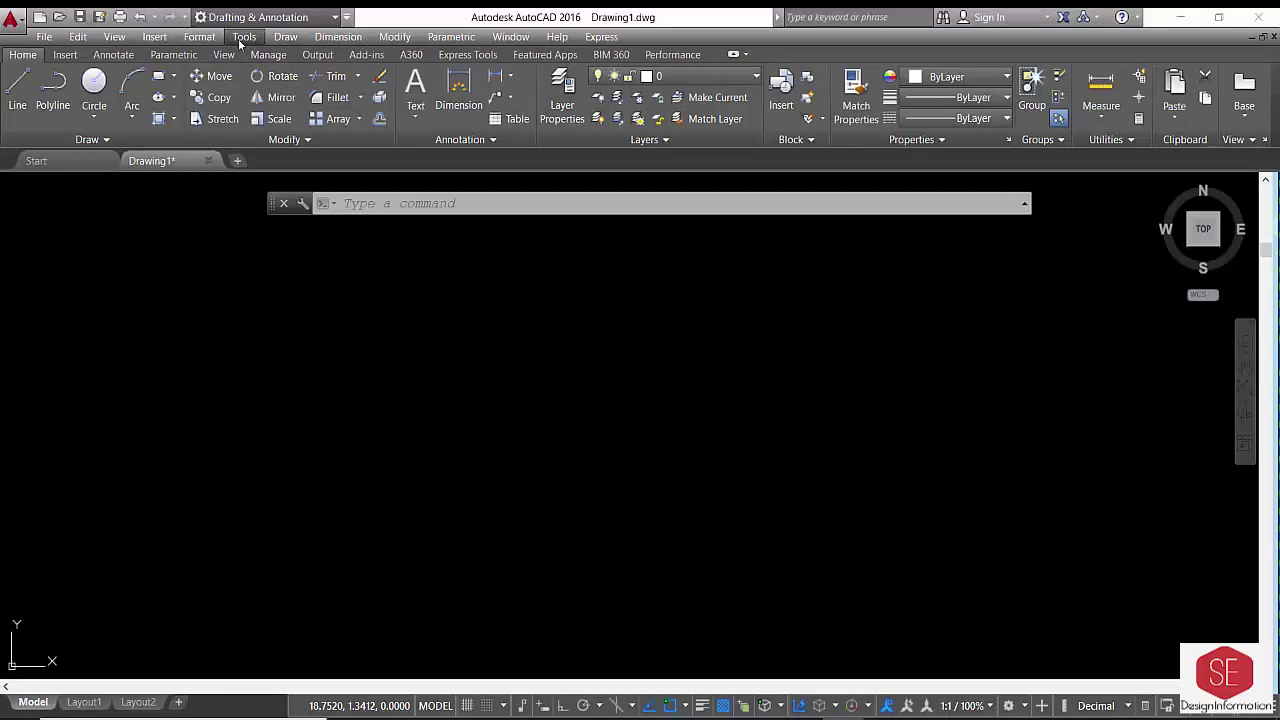
Reopen acad.pgp in Notepad from the customization options and scroll down to the alias list
{"action": "left_click", "coordinate": [244, 37]}
{"action": "mouse_move", "coordinate": [271, 568]}
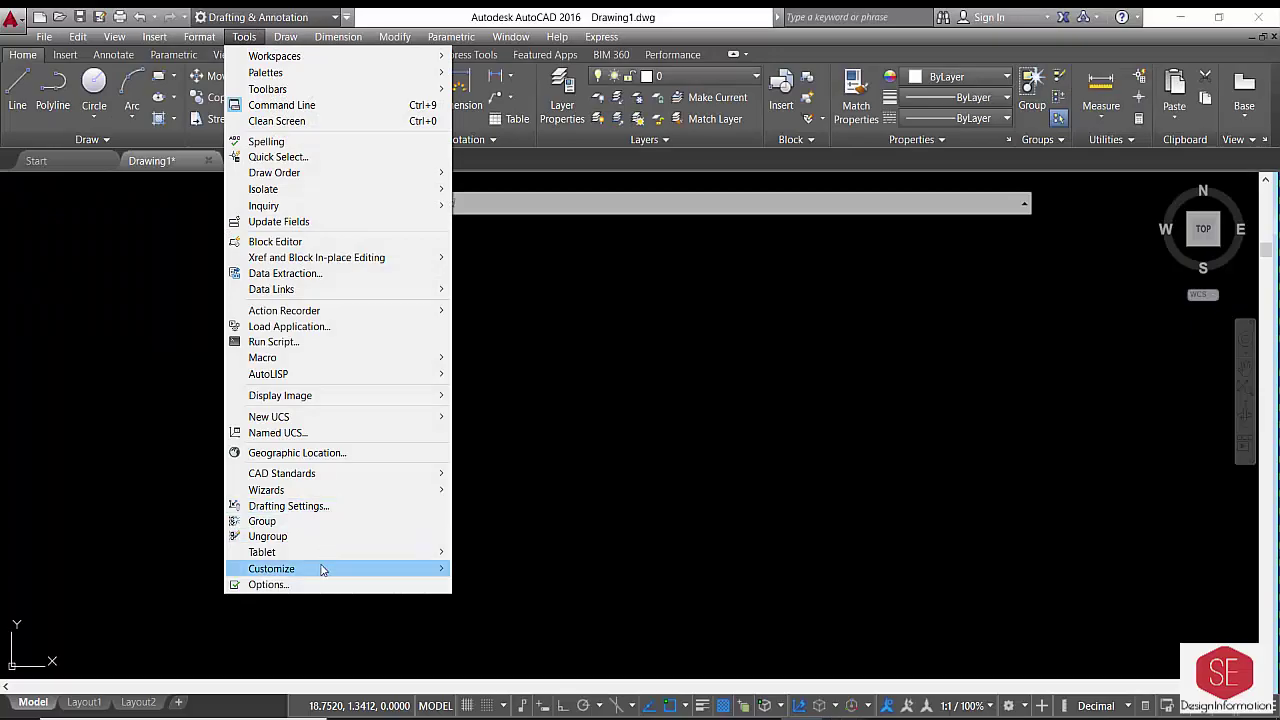
{"action": "left_click", "coordinate": [480, 638]}
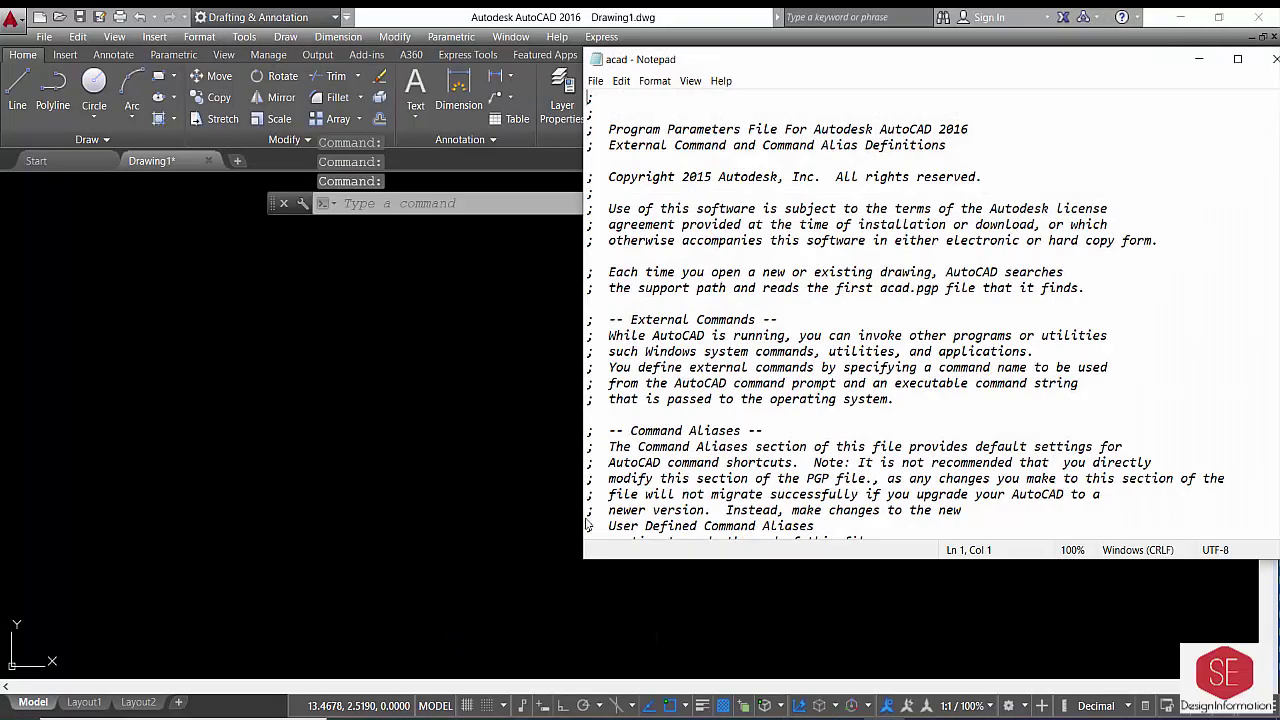
{"action": "scroll", "coordinate": [727, 405], "scroll_direction": "down", "scroll_amount": 7}
{"action": "scroll", "coordinate": [727, 405], "scroll_direction": "down", "scroll_amount": 5}
{"action": "scroll", "coordinate": [727, 405], "scroll_direction": "down", "scroll_amount": 5}
{"action": "scroll", "coordinate": [727, 405], "scroll_direction": "down", "scroll_amount": 6}
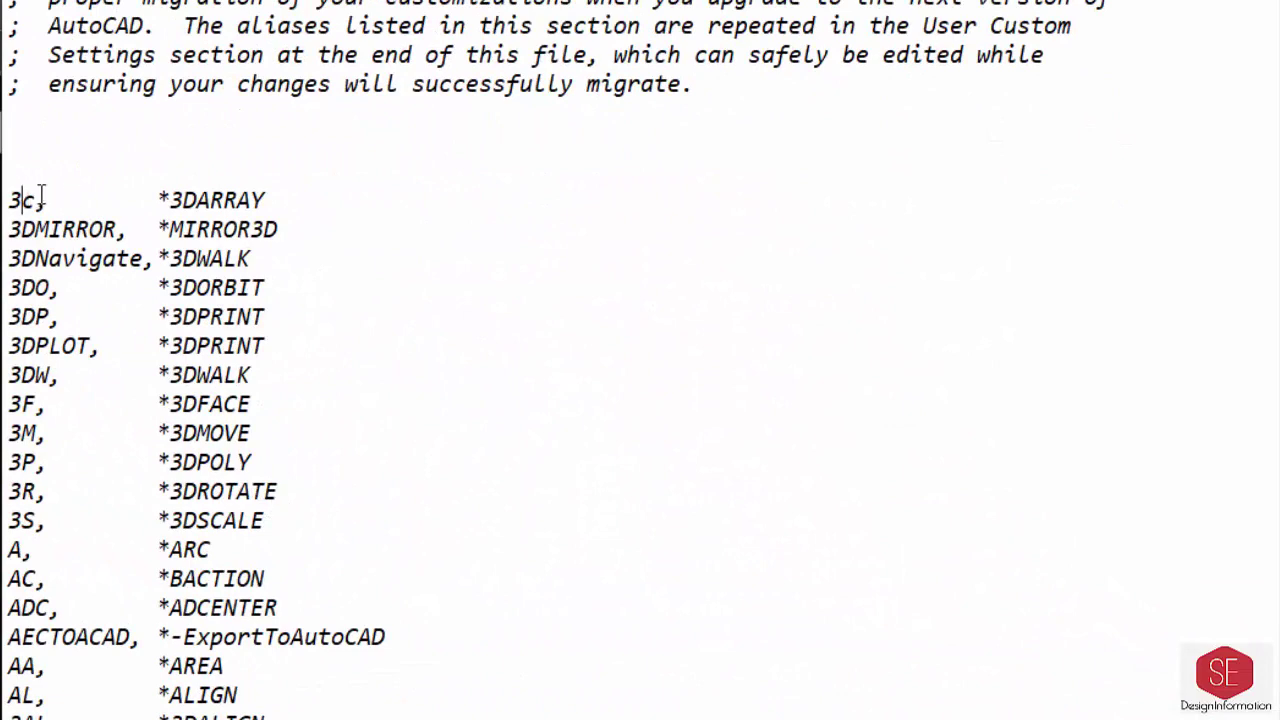
{"action": "left_click_drag", "start_coordinate": [42, 200], "coordinate": [8, 200]}
{"action": "scroll", "coordinate": [117, 349], "scroll_direction": "down", "scroll_amount": 3}
{"action": "scroll", "coordinate": [117, 380], "scroll_direction": "down", "scroll_amount": 1}
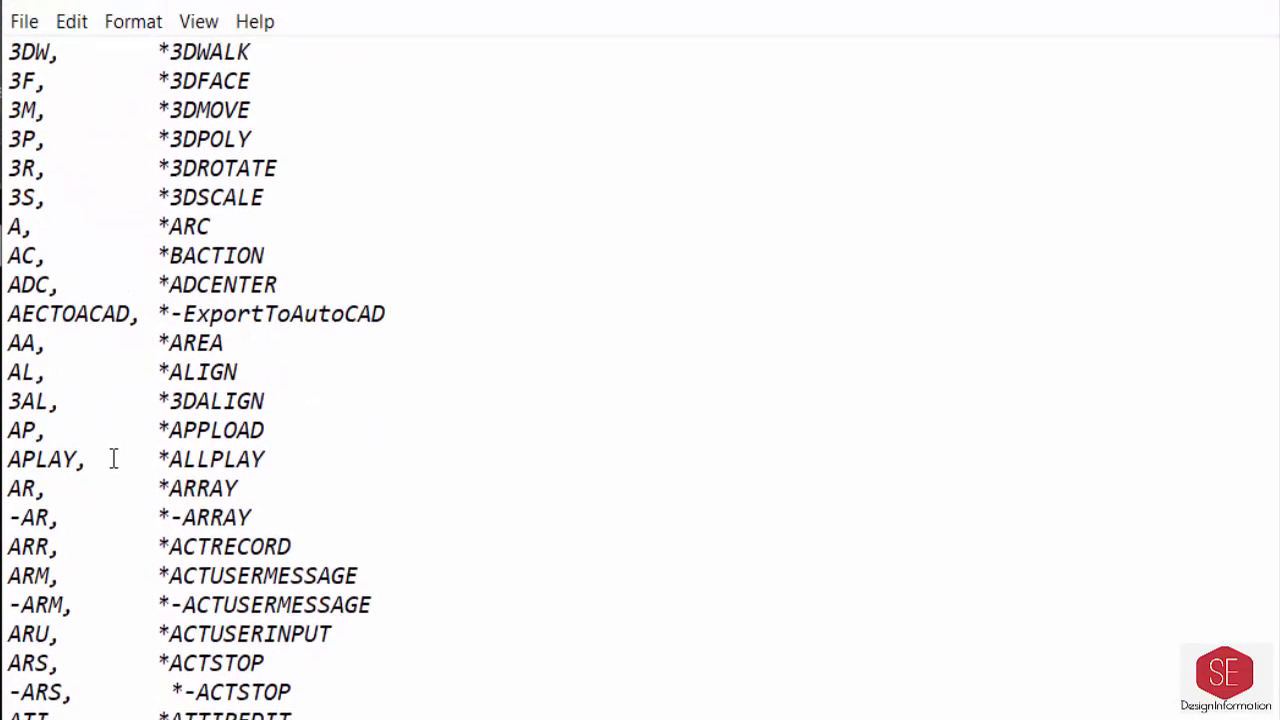
{"action": "scroll", "coordinate": [114, 459], "scroll_direction": "down", "scroll_amount": 1}
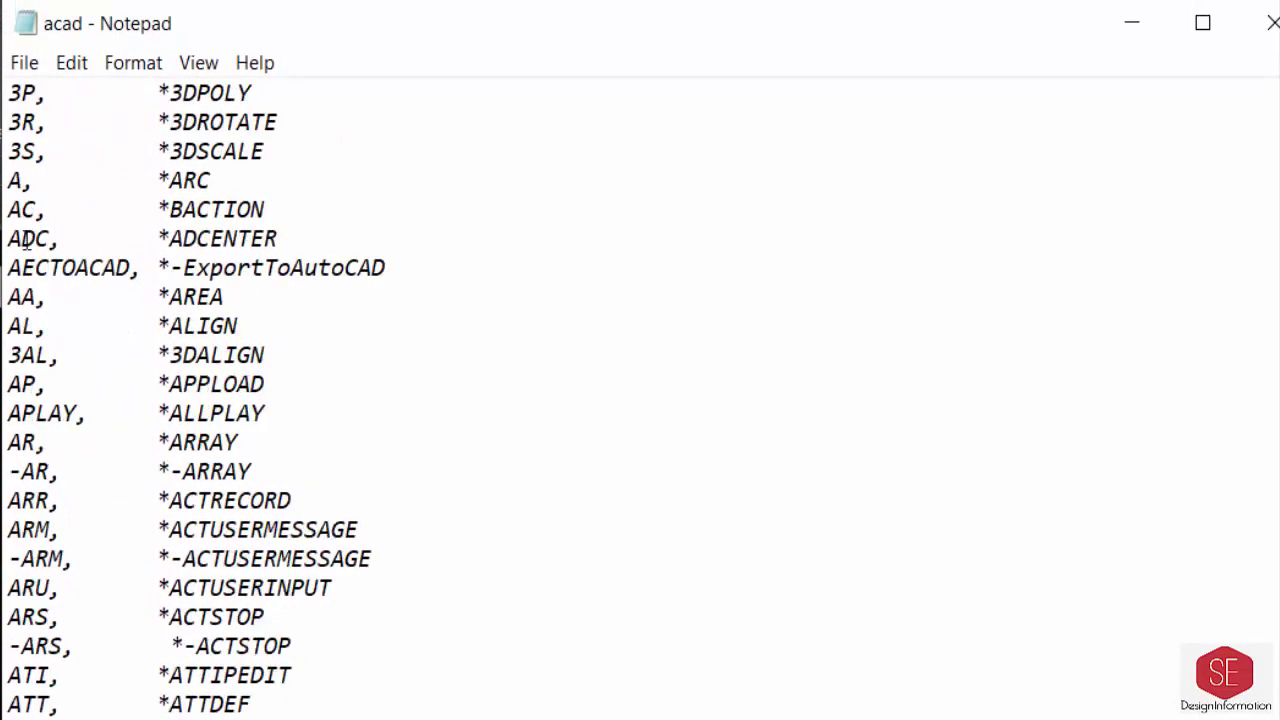
Change the *ARC alias from A to A2
{"action": "left_click", "coordinate": [14, 183]}
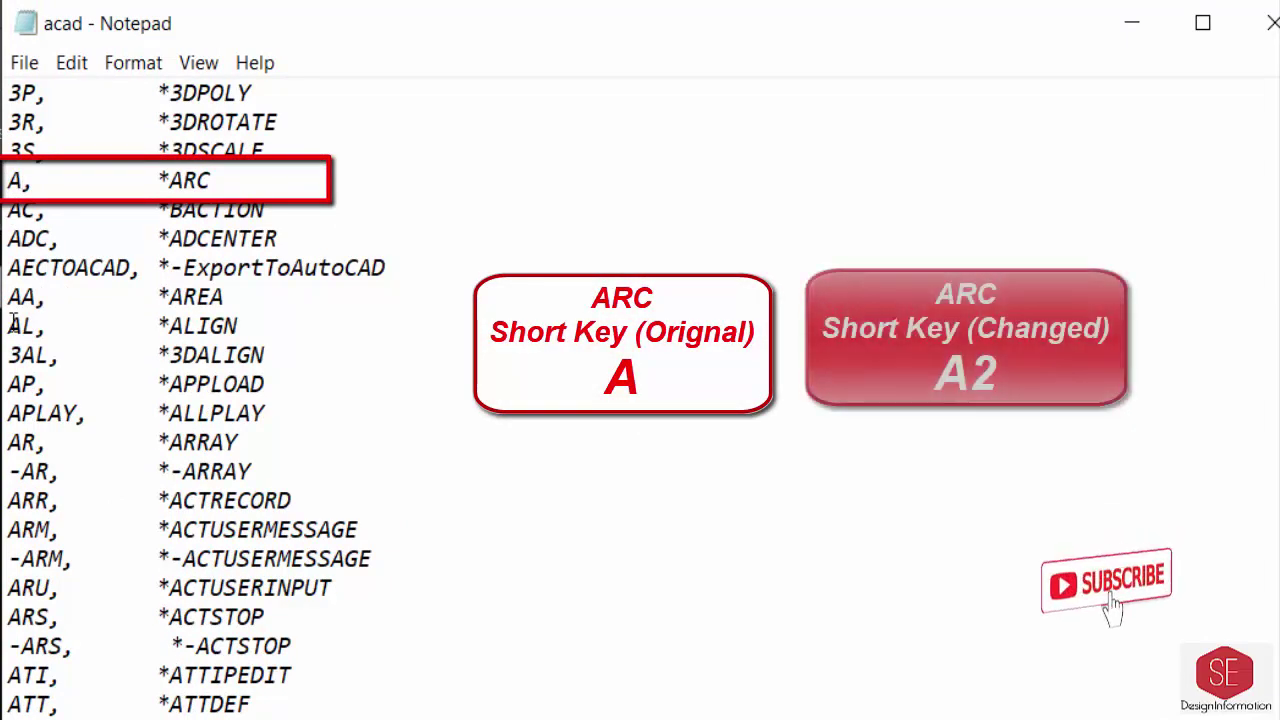
{"action": "key", "text": "Right"}
{"action": "type", "text": "2"}
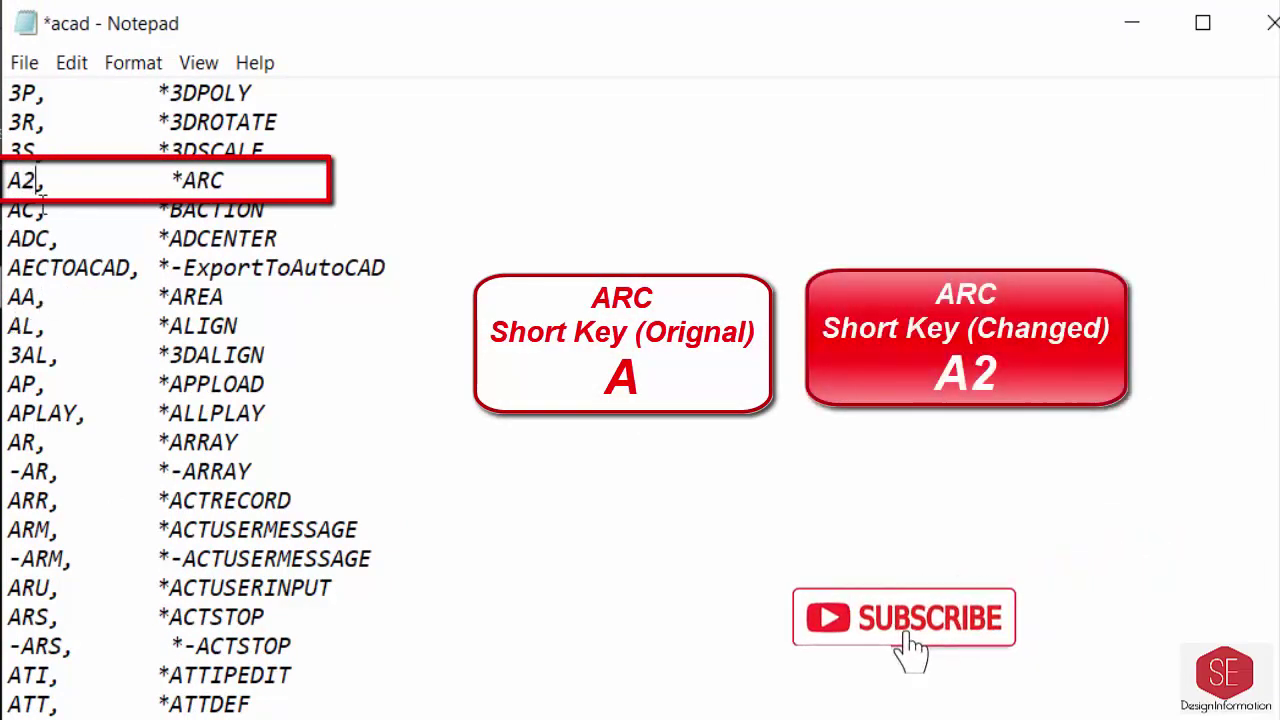
{"action": "scroll", "coordinate": [33, 411], "scroll_direction": "down", "scroll_amount": 2}
{"action": "scroll", "coordinate": [33, 411], "scroll_direction": "down", "scroll_amount": 1}
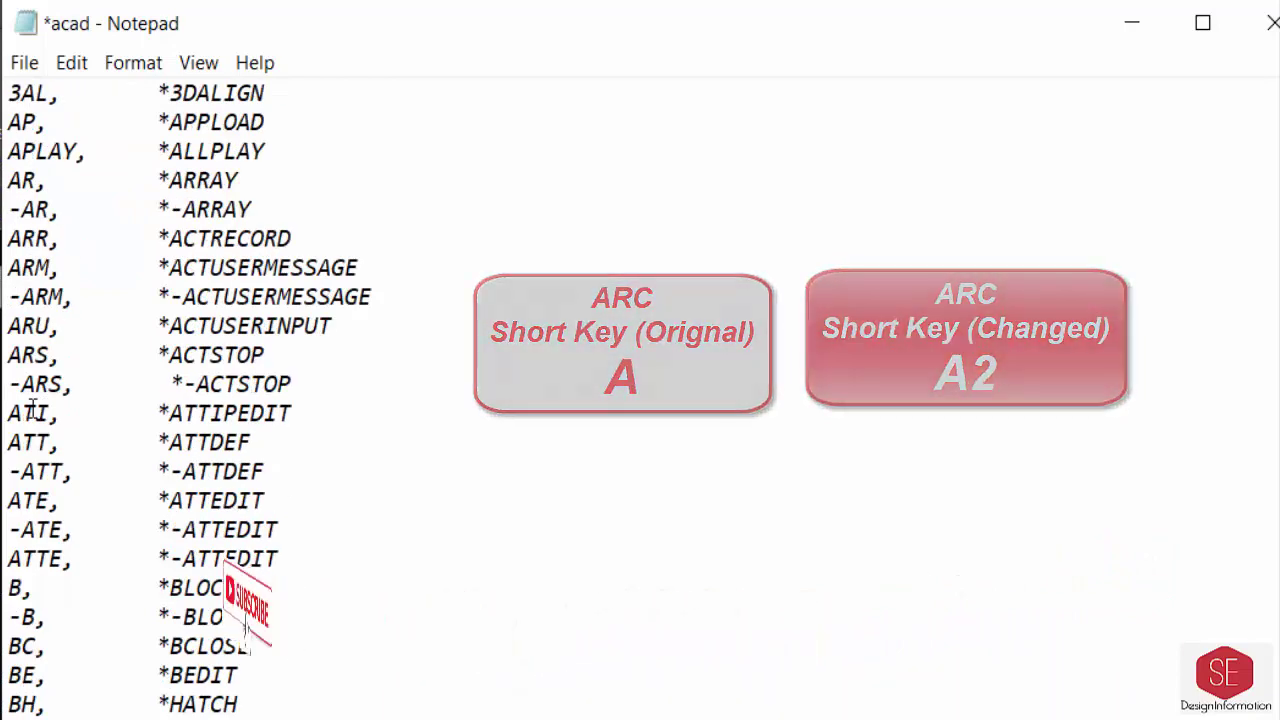
{"action": "scroll", "coordinate": [33, 411], "scroll_direction": "down", "scroll_amount": 1}
{"action": "scroll", "coordinate": [33, 411], "scroll_direction": "down", "scroll_amount": 7}
{"action": "scroll", "coordinate": [40, 395], "scroll_direction": "up", "scroll_amount": 1}
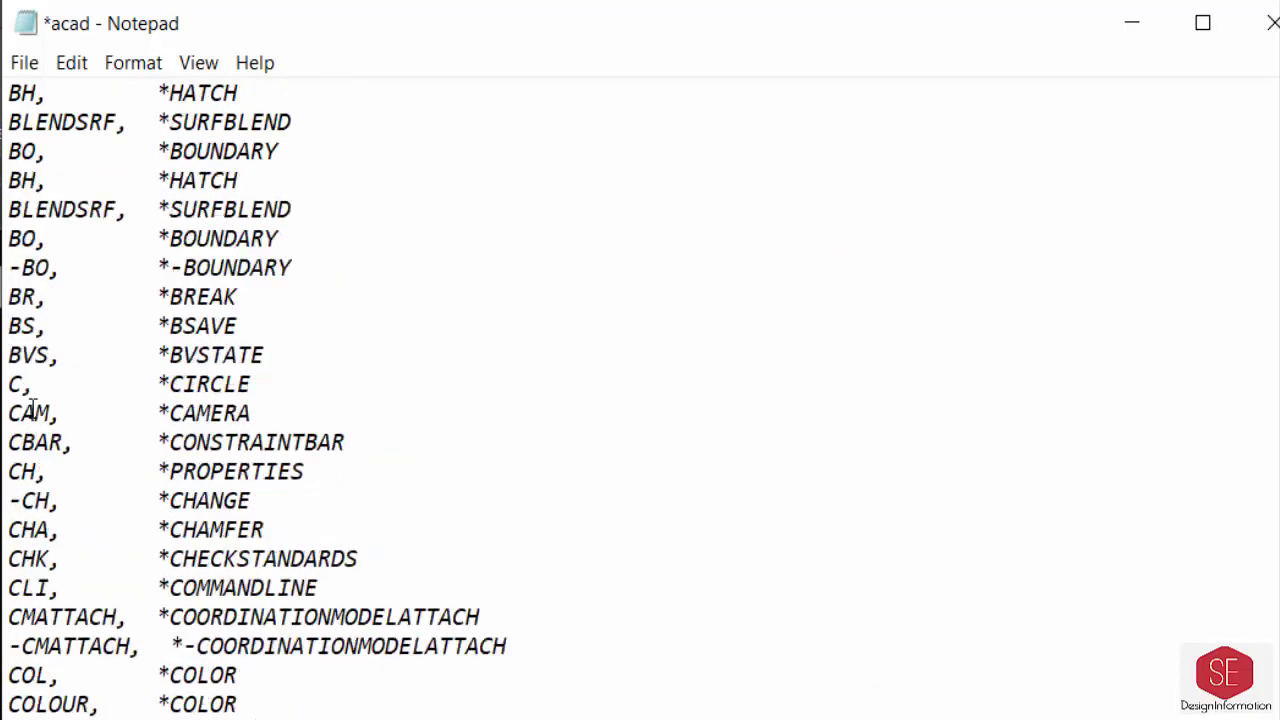
{"action": "scroll", "coordinate": [44, 384], "scroll_direction": "up", "scroll_amount": 2}
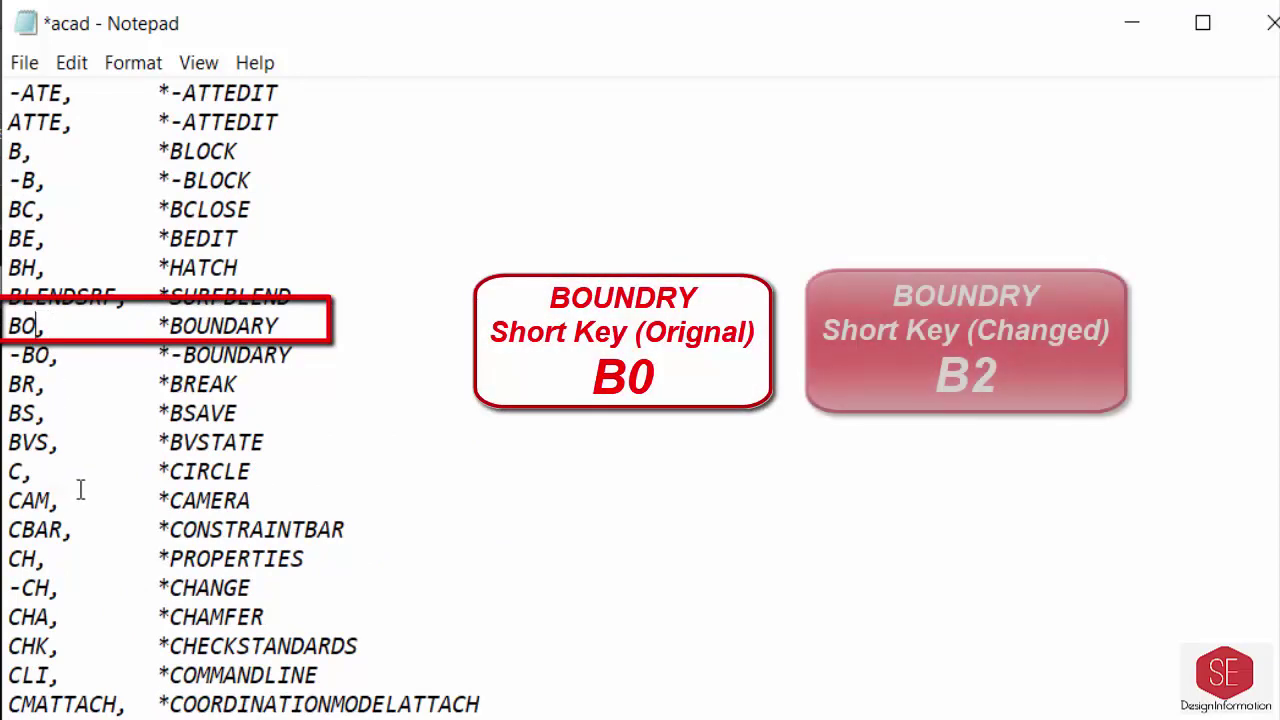
Change the *BOUNDARY alias from BO to B2
{"action": "key", "text": "BackSpace"}
{"action": "type", "text": "2"}
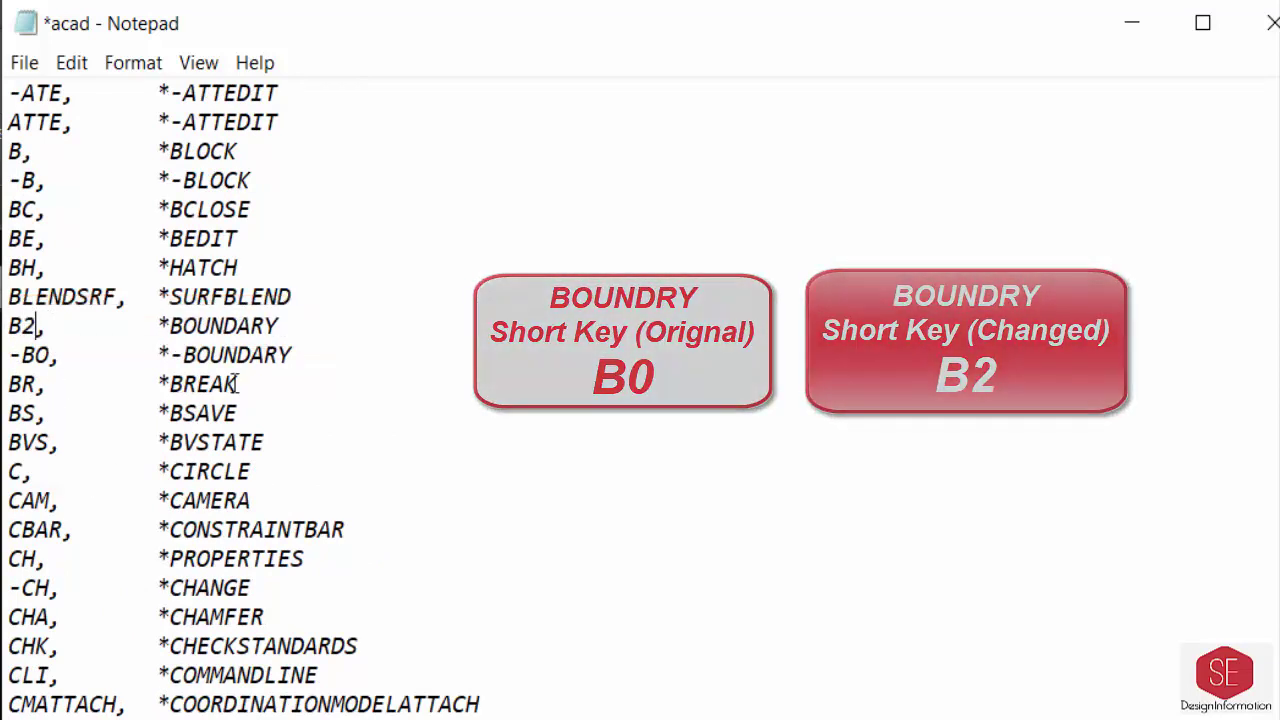
{"action": "scroll", "coordinate": [235, 383], "scroll_direction": "down", "scroll_amount": 1}
{"action": "scroll", "coordinate": [233, 383], "scroll_direction": "down", "scroll_amount": 1}
{"action": "scroll", "coordinate": [233, 383], "scroll_direction": "down", "scroll_amount": 3}
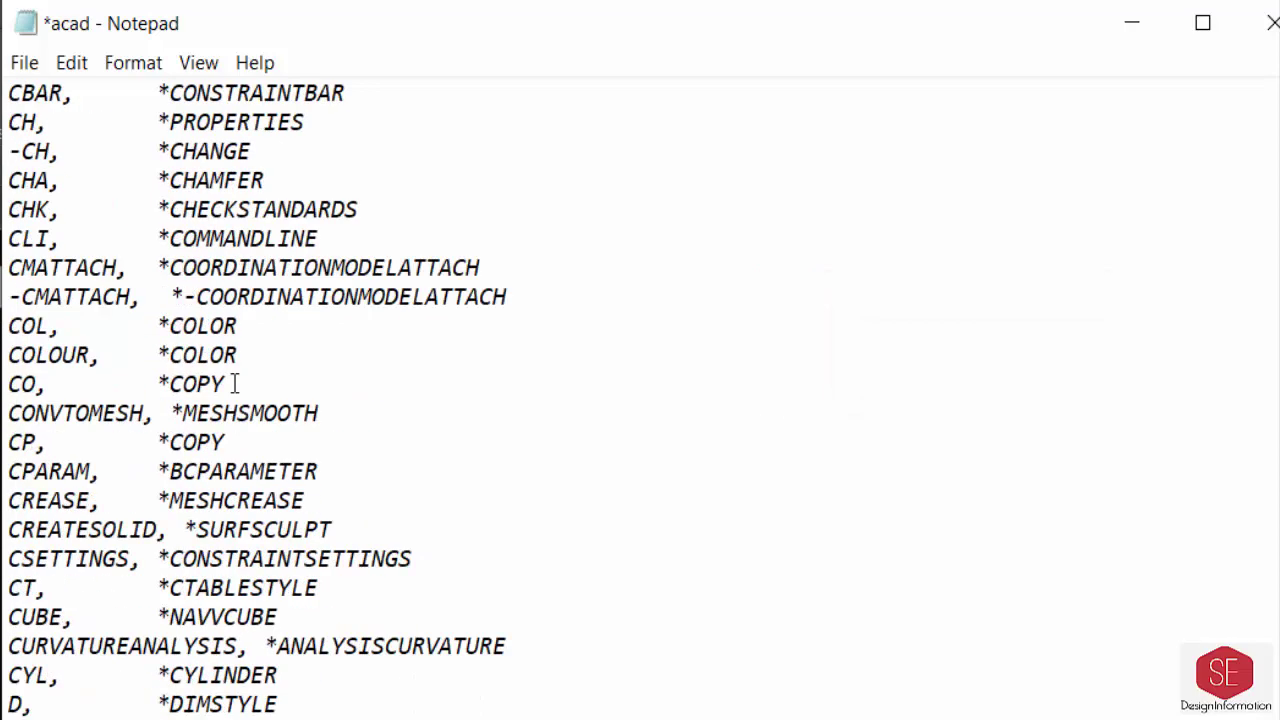
{"action": "scroll", "coordinate": [234, 383], "scroll_direction": "down", "scroll_amount": 1}
{"action": "scroll", "coordinate": [234, 383], "scroll_direction": "down", "scroll_amount": 7}
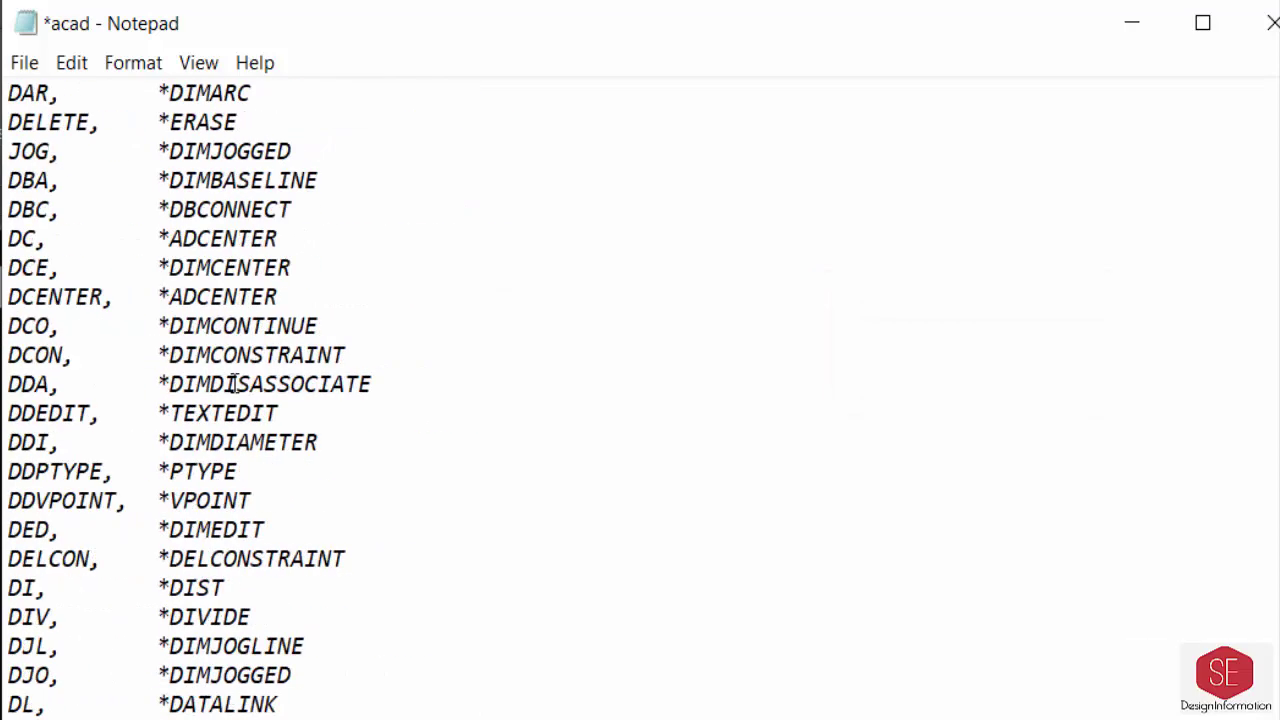
{"action": "scroll", "coordinate": [234, 383], "scroll_direction": "down", "scroll_amount": 8}
Change the *LINE alias from L to L4
{"action": "scroll", "coordinate": [234, 383], "scroll_direction": "down", "scroll_amount": 1}
{"action": "scroll", "coordinate": [234, 383], "scroll_direction": "down", "scroll_amount": 4}
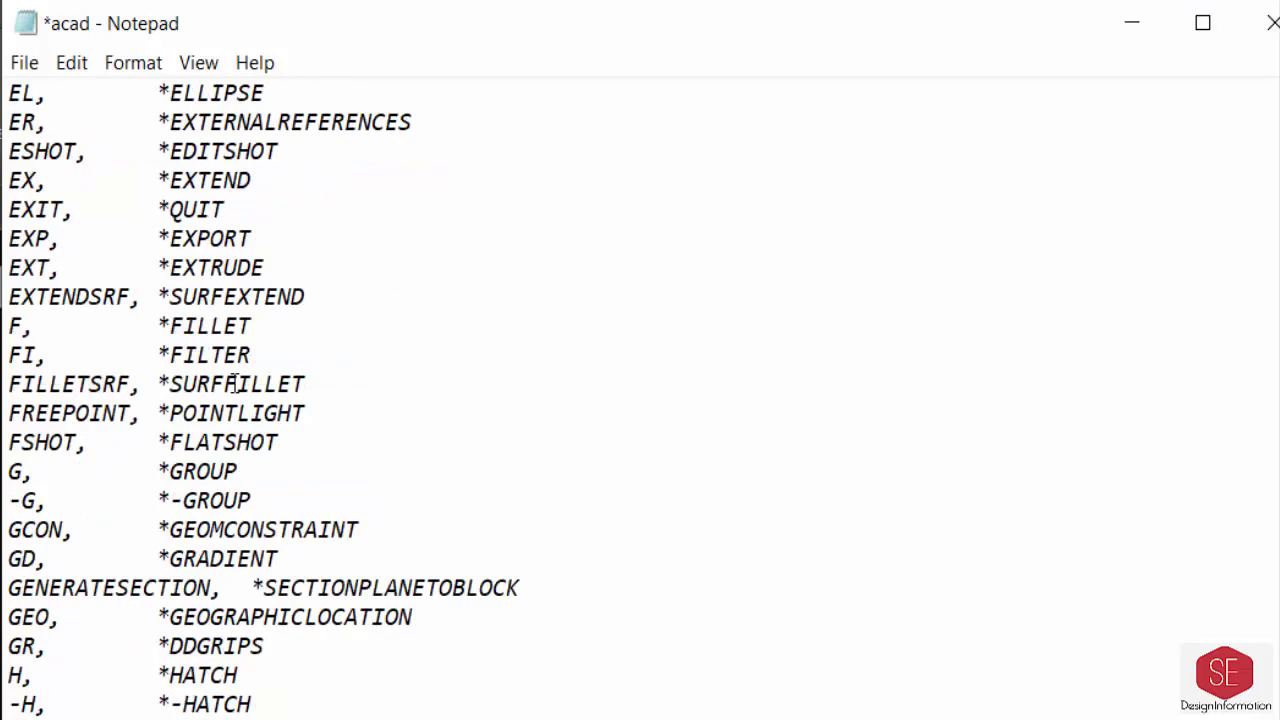
{"action": "scroll", "coordinate": [234, 383], "scroll_direction": "down", "scroll_amount": 4}
{"action": "scroll", "coordinate": [234, 383], "scroll_direction": "down", "scroll_amount": 1}
{"action": "scroll", "coordinate": [234, 383], "scroll_direction": "down", "scroll_amount": 5}
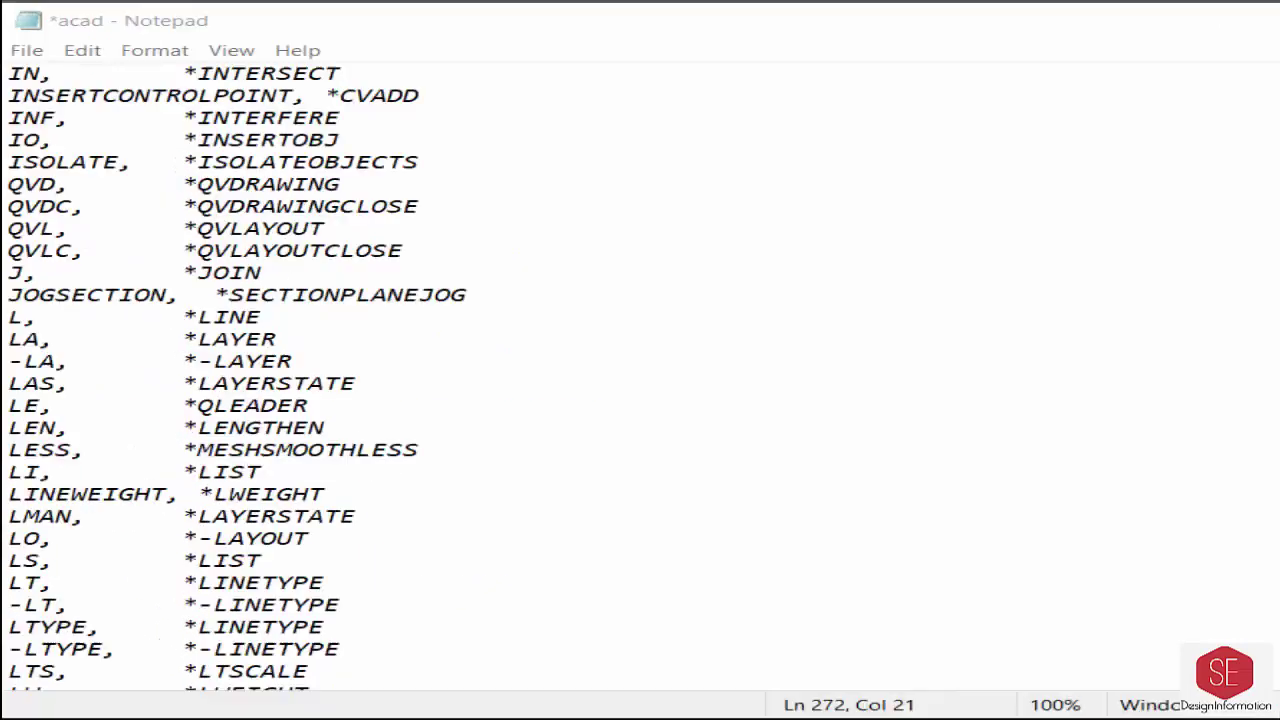
{"action": "left_click", "coordinate": [24, 318]}
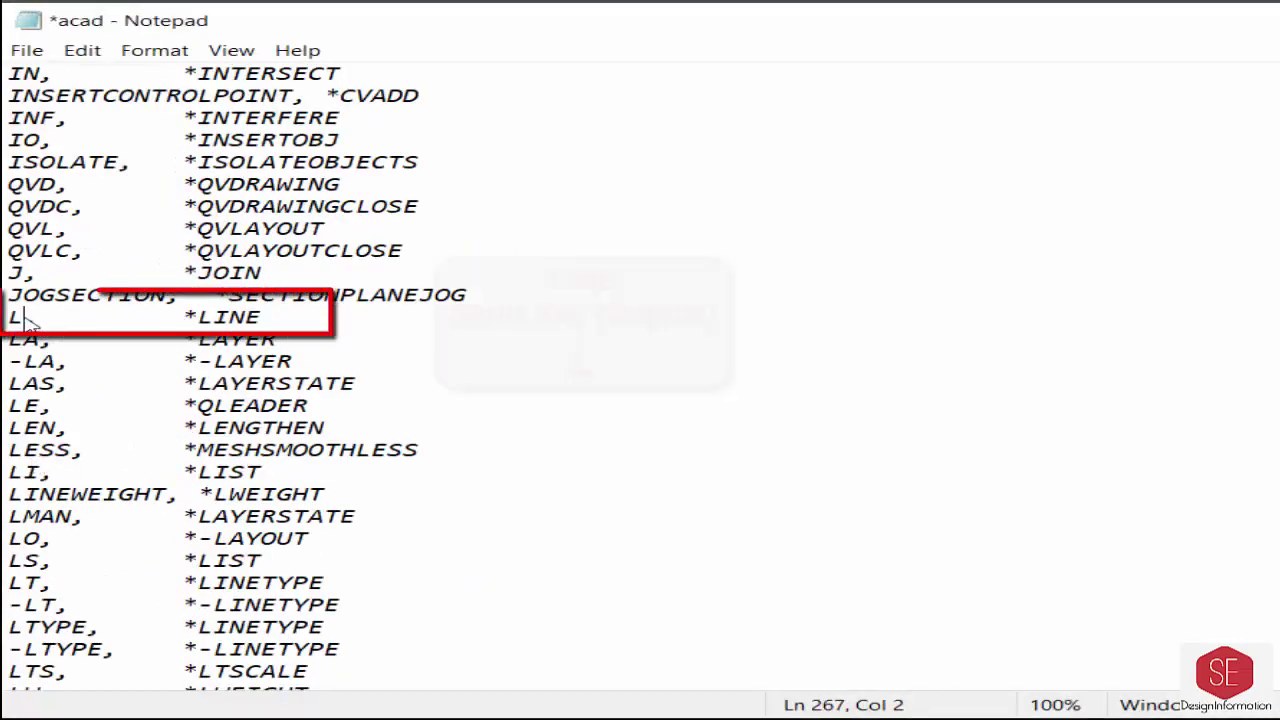
{"action": "type", "text": "4"}
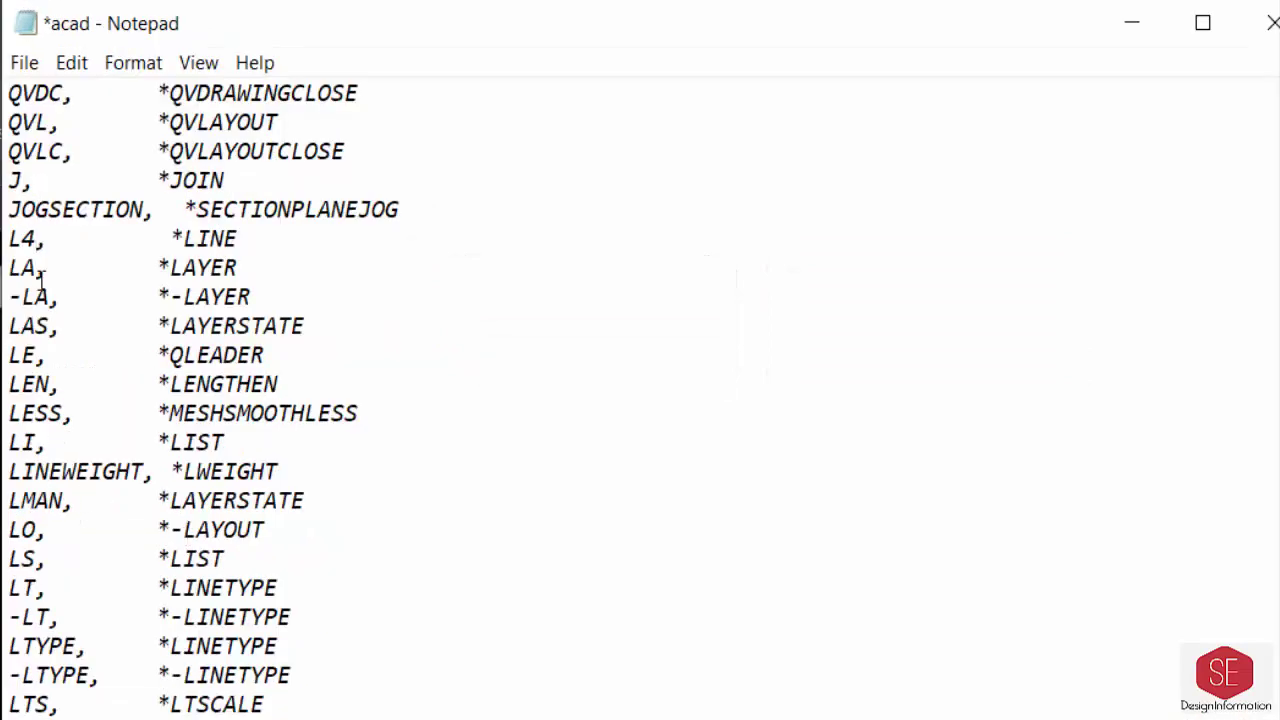
{"action": "scroll", "coordinate": [152, 342], "scroll_direction": "down", "scroll_amount": 1}
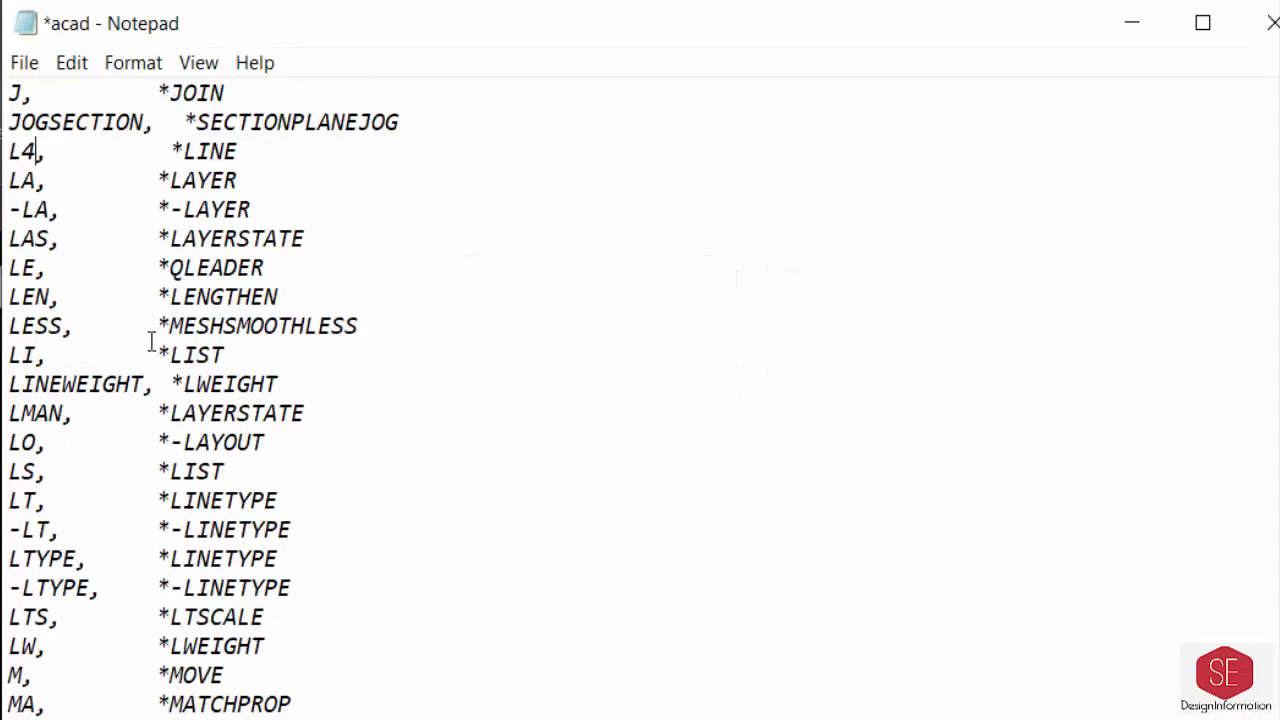
{"action": "scroll", "coordinate": [34, 375], "scroll_direction": "down", "scroll_amount": 3}
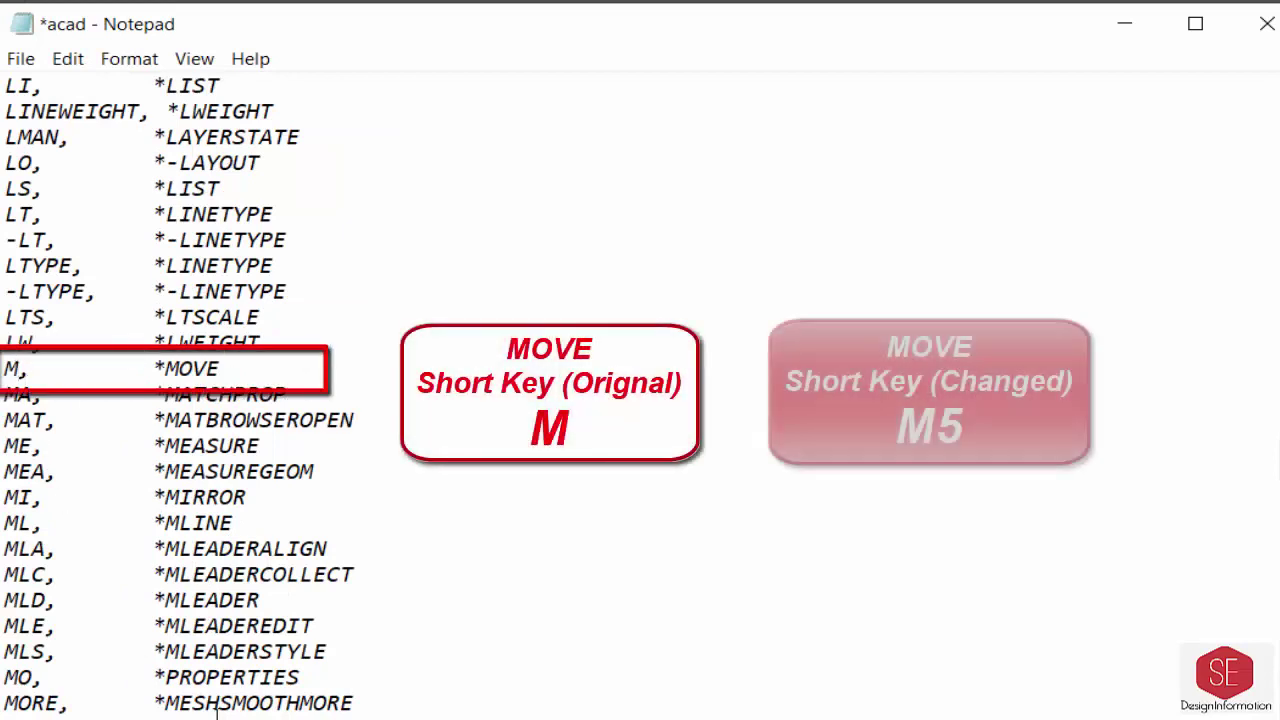
Make the MOVE, PLINE and POINT aliases M5, PL8 and PO9
{"action": "left_click", "coordinate": [19, 368]}
{"action": "type", "text": "5"}
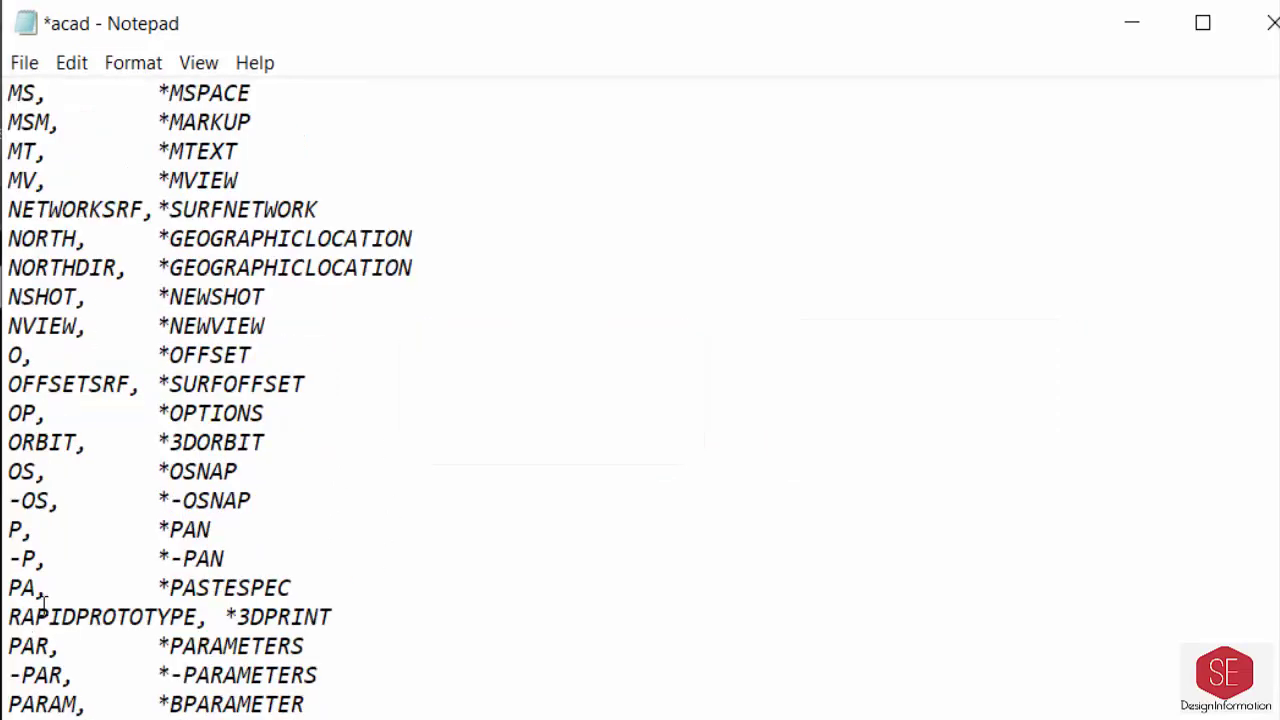
{"action": "scroll", "coordinate": [44, 598], "scroll_direction": "down", "scroll_amount": 1}
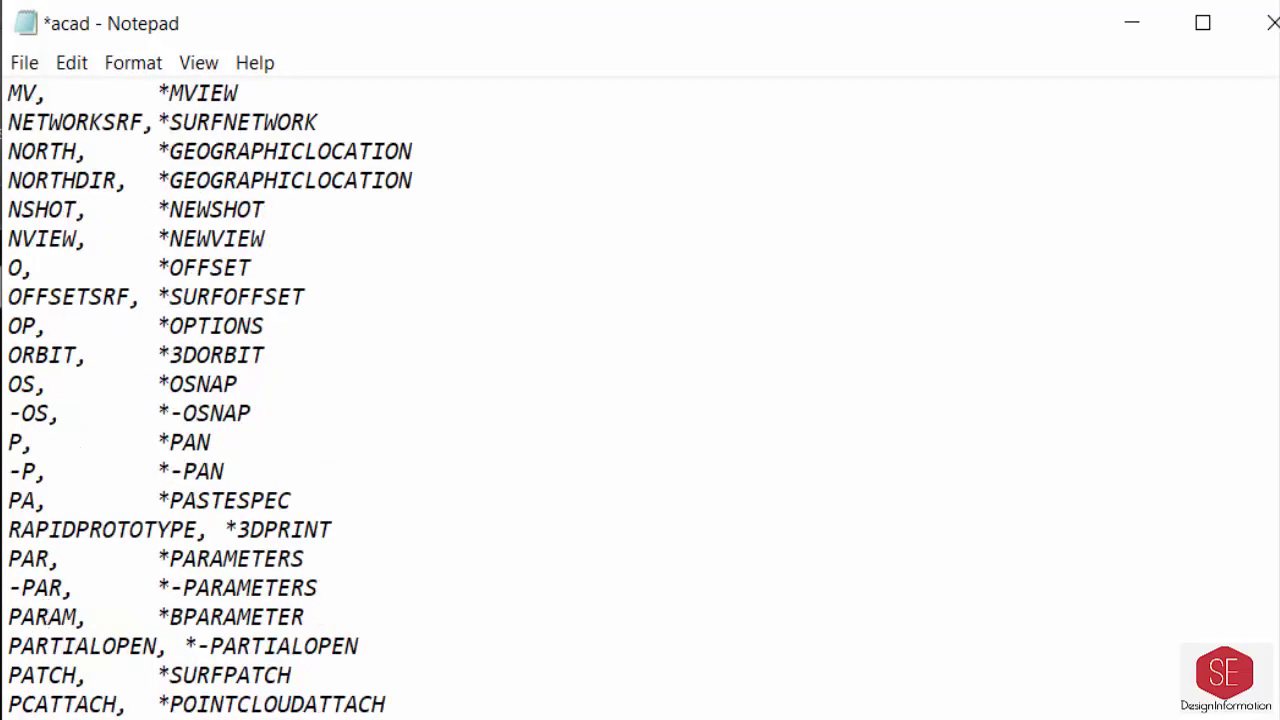
{"action": "scroll", "coordinate": [57, 600], "scroll_direction": "down", "scroll_amount": 3}
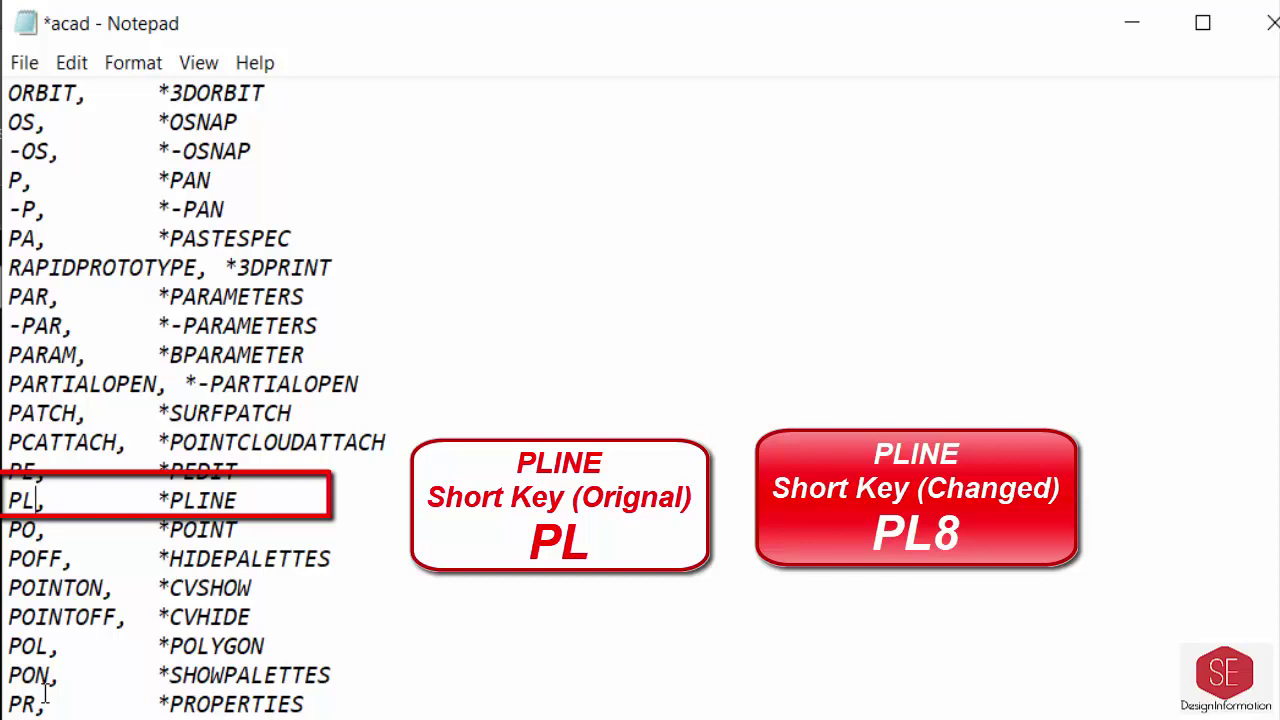
{"action": "type", "text": "8"}
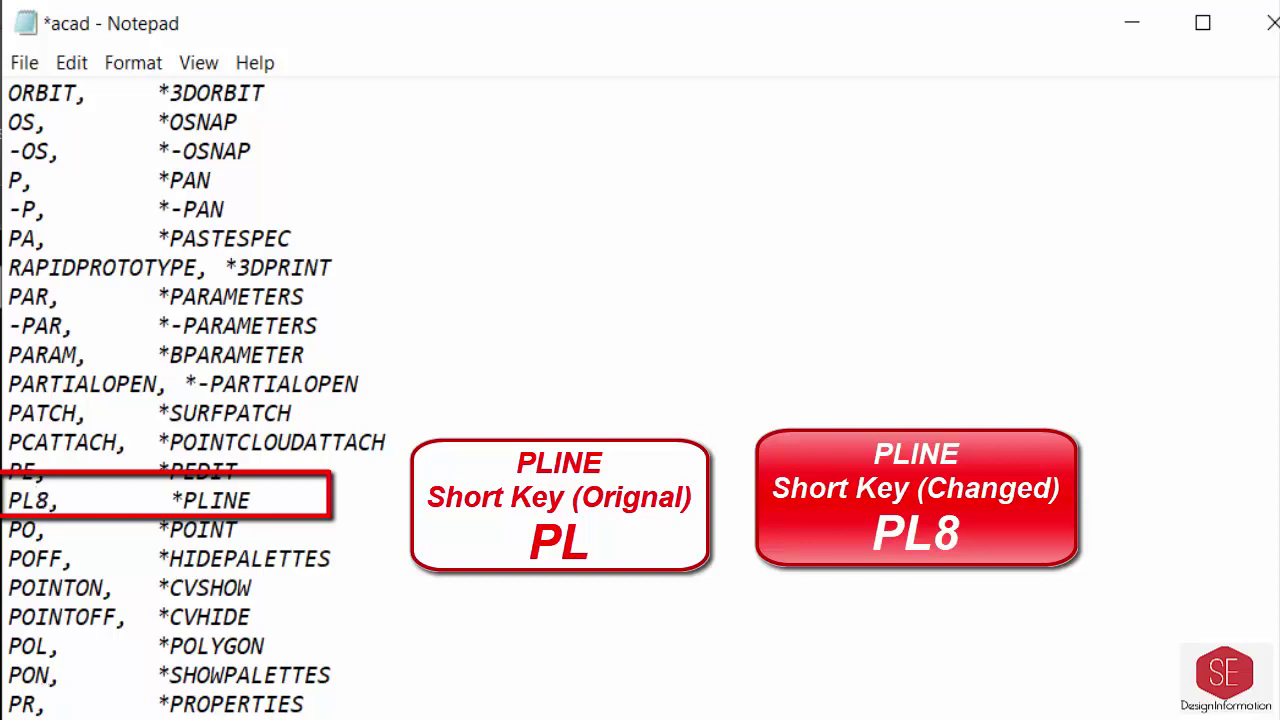
{"action": "scroll", "coordinate": [37, 440], "scroll_direction": "down", "scroll_amount": 1}
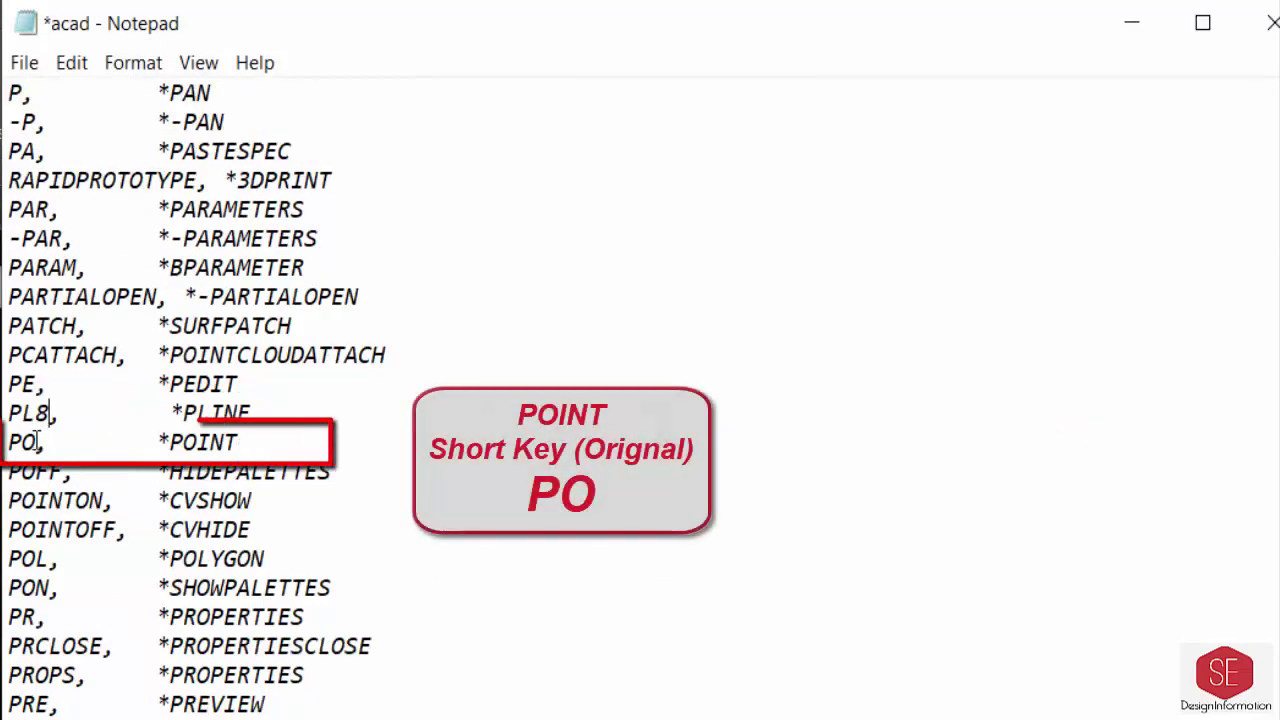
{"action": "left_click", "coordinate": [37, 440]}
{"action": "type", "text": "9"}
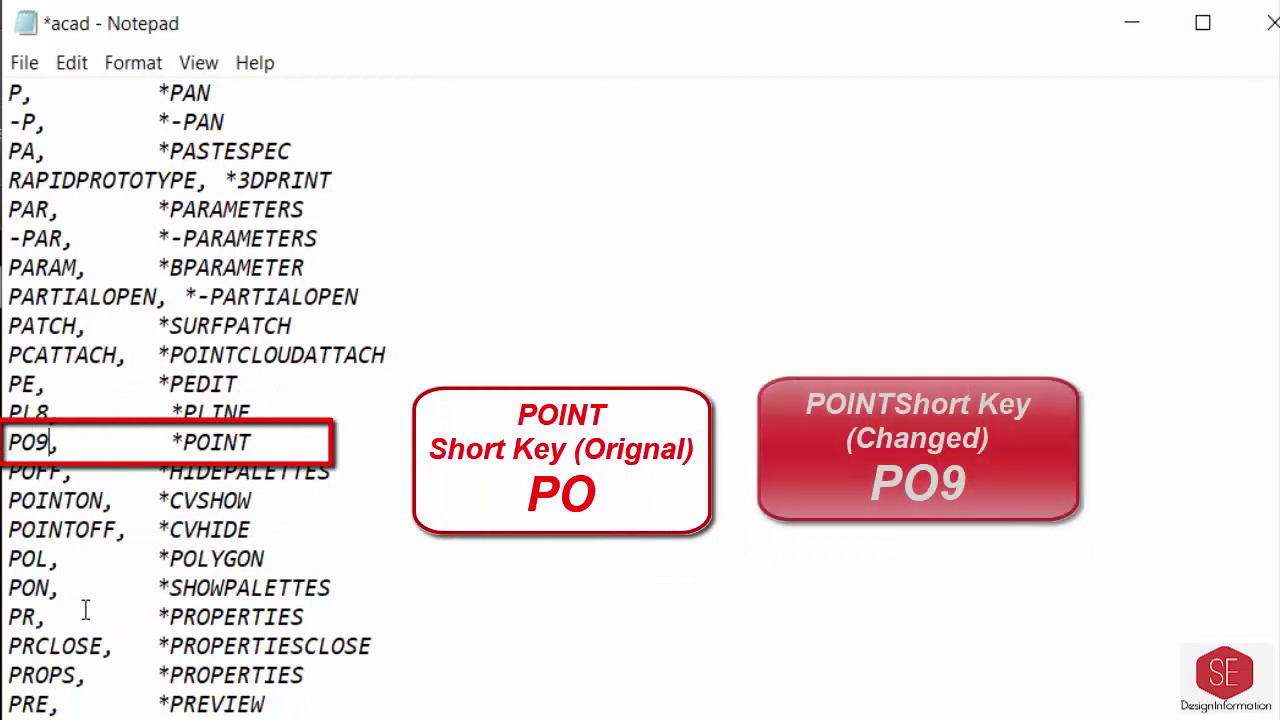
Check the new PO9 and PL8 aliases, then save acad.pgp
{"action": "double_click", "coordinate": [28, 441]}
{"action": "left_click_drag", "start_coordinate": [62, 411], "coordinate": [38, 408]}
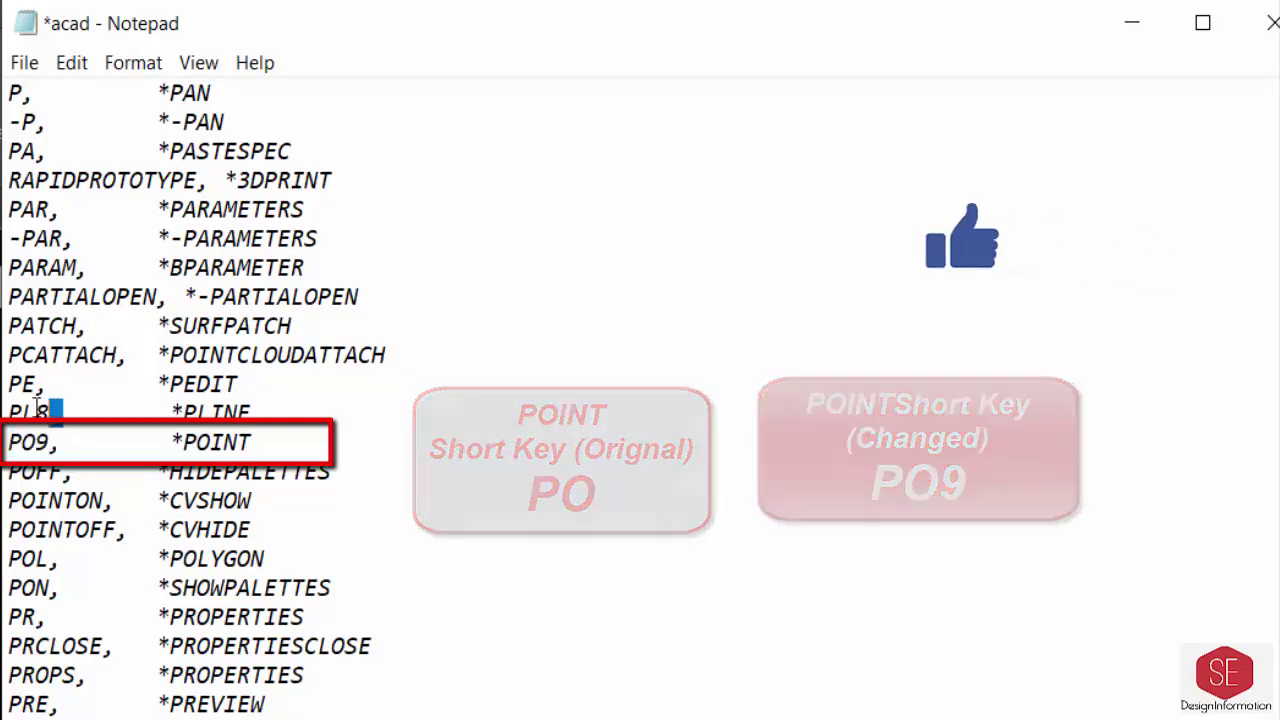
{"action": "double_click", "coordinate": [36, 408]}
{"action": "scroll", "coordinate": [143, 414], "scroll_direction": "up", "scroll_amount": 1}
{"action": "scroll", "coordinate": [145, 414], "scroll_direction": "up", "scroll_amount": 2}
{"action": "scroll", "coordinate": [147, 413], "scroll_direction": "up", "scroll_amount": 3}
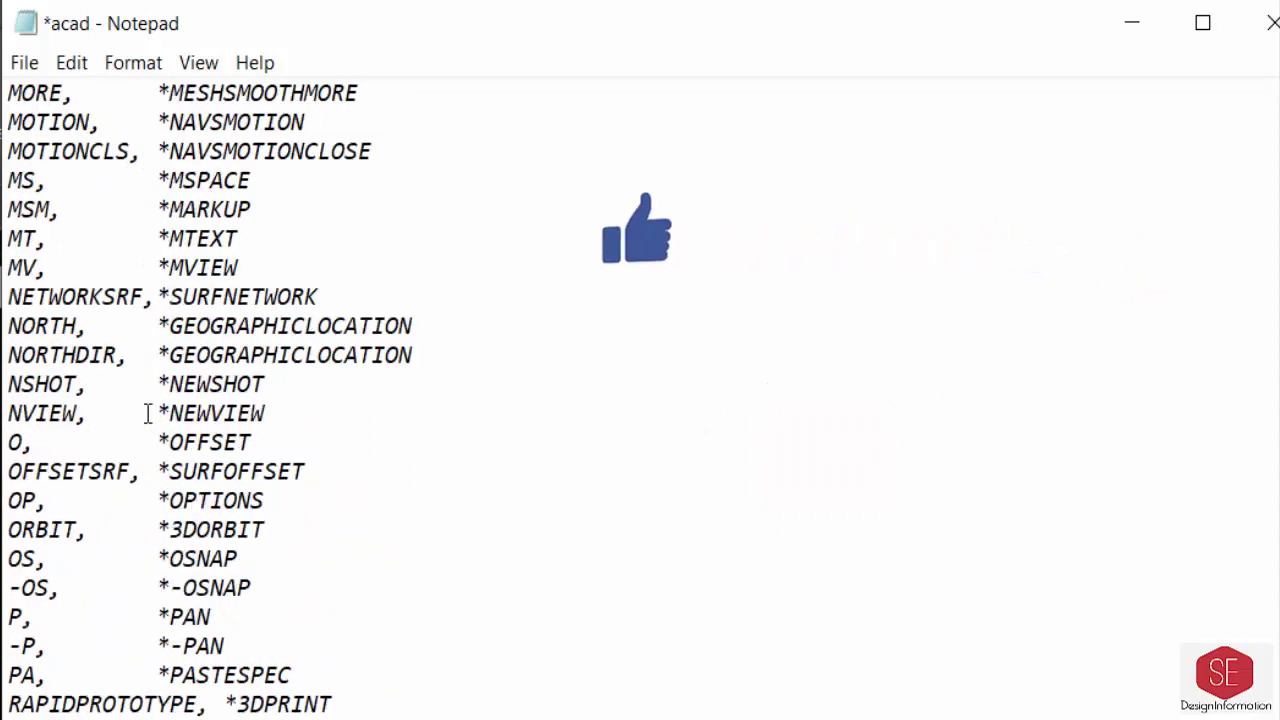
{"action": "scroll", "coordinate": [147, 413], "scroll_direction": "up", "scroll_amount": 1}
{"action": "scroll", "coordinate": [146, 430], "scroll_direction": "up", "scroll_amount": 3}
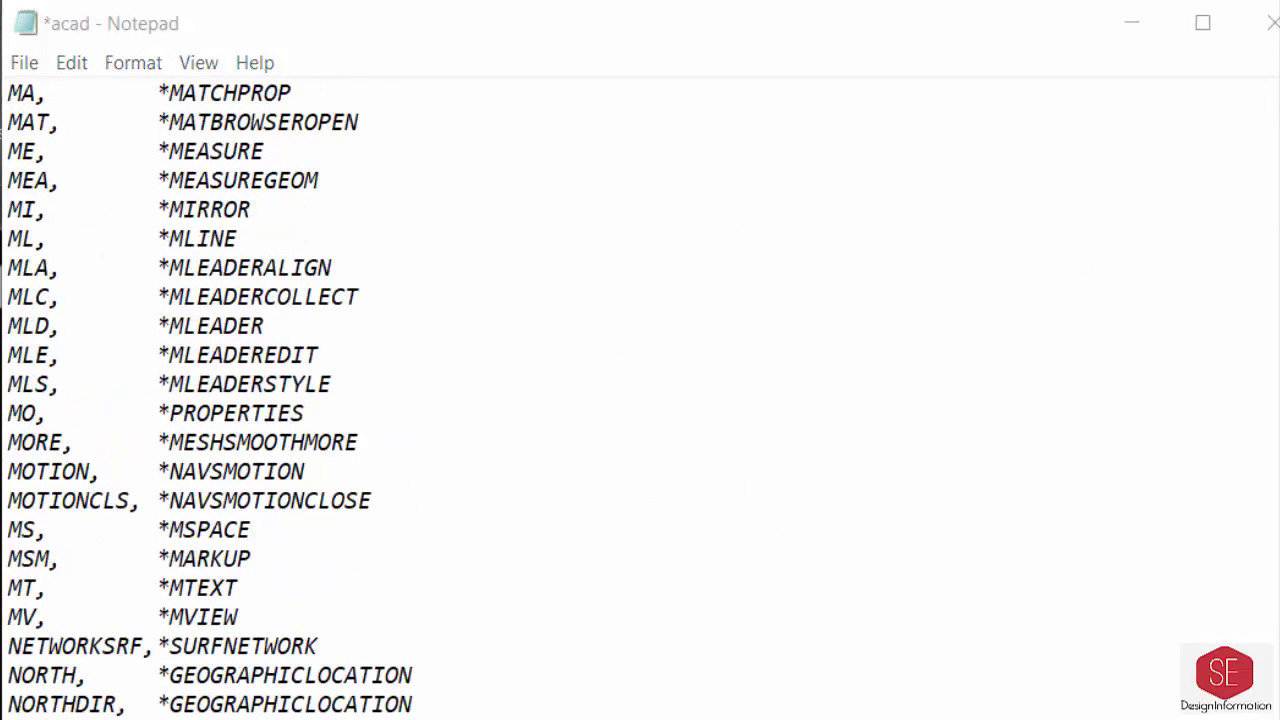
{"action": "scroll", "coordinate": [900, 417], "scroll_direction": "down", "scroll_amount": 6}
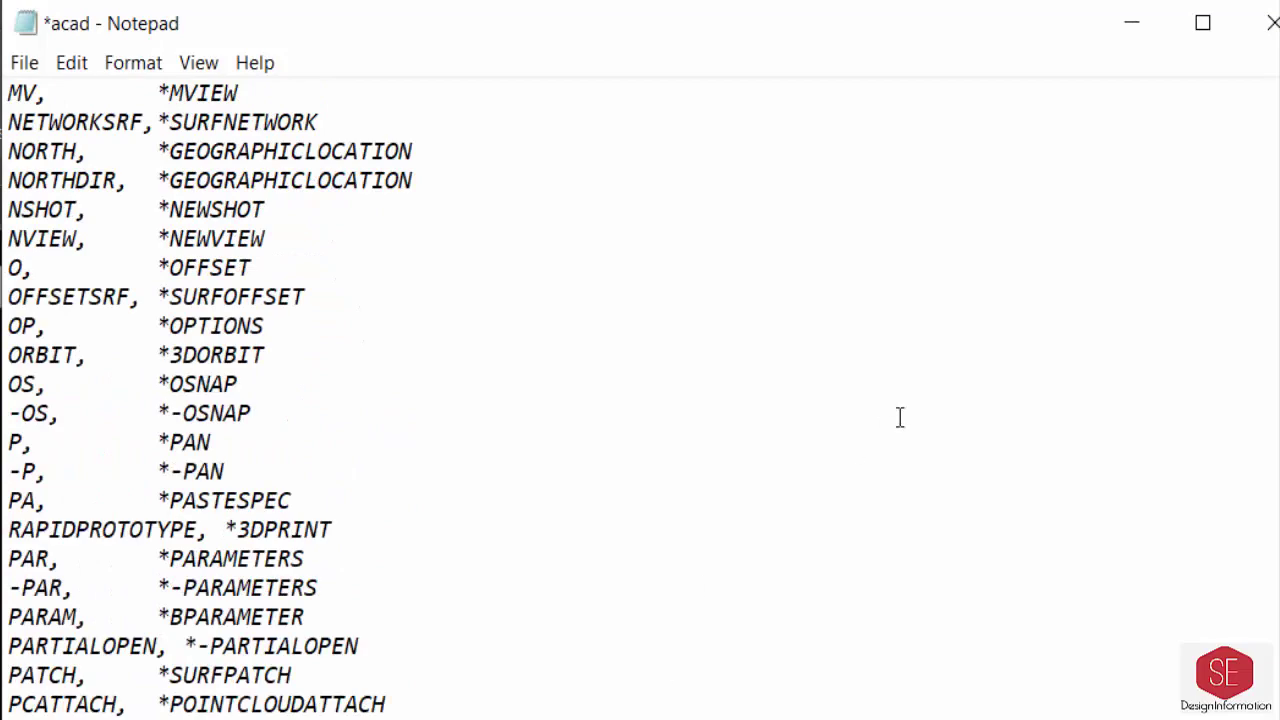
{"action": "left_click", "coordinate": [24, 62]}
{"action": "left_click", "coordinate": [49, 184]}
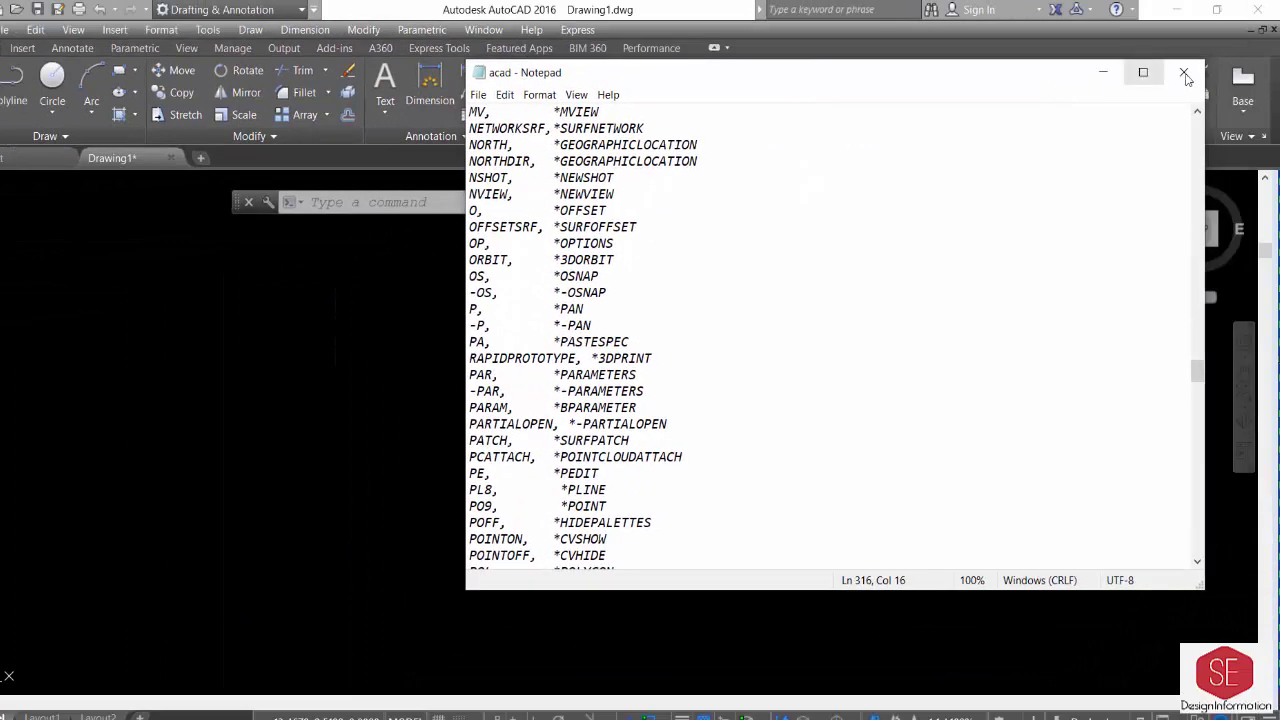
Close Notepad and restart AutoCAD 2016 without saving the drawing so the new aliases load
{"action": "left_click", "coordinate": [1249, 58]}
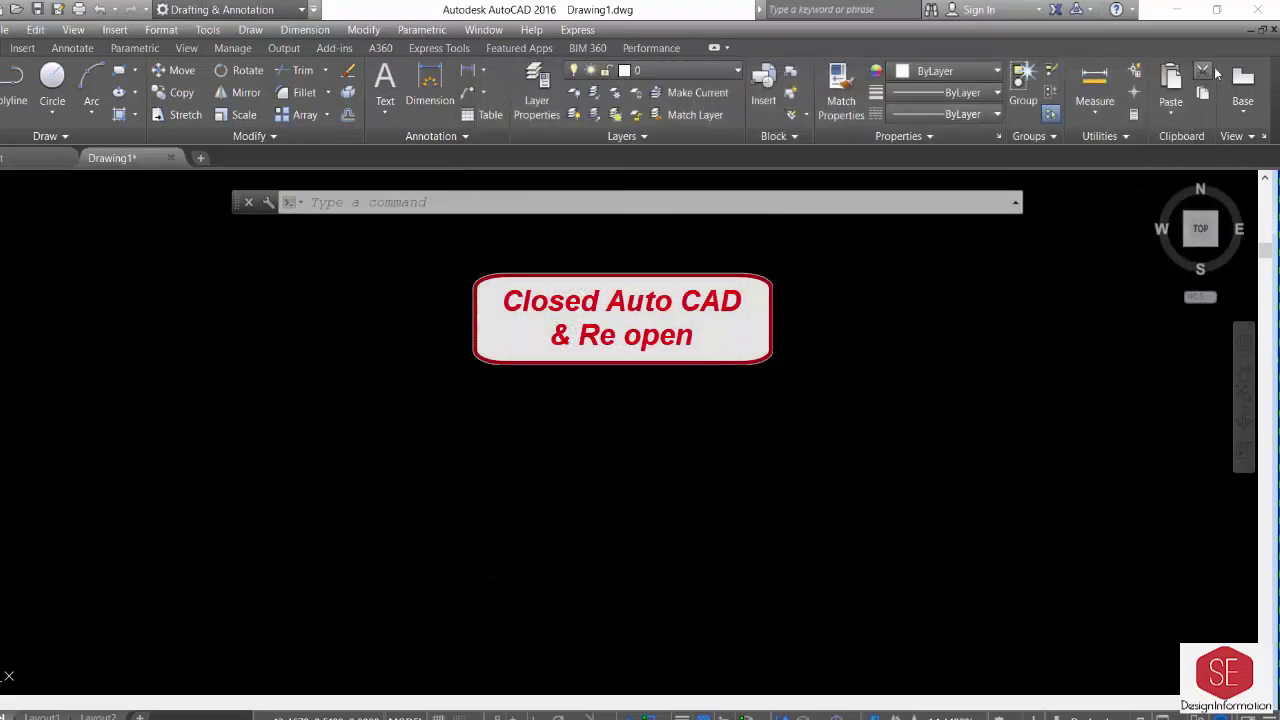
{"action": "left_click", "coordinate": [1273, 10]}
{"action": "left_click", "coordinate": [647, 424]}
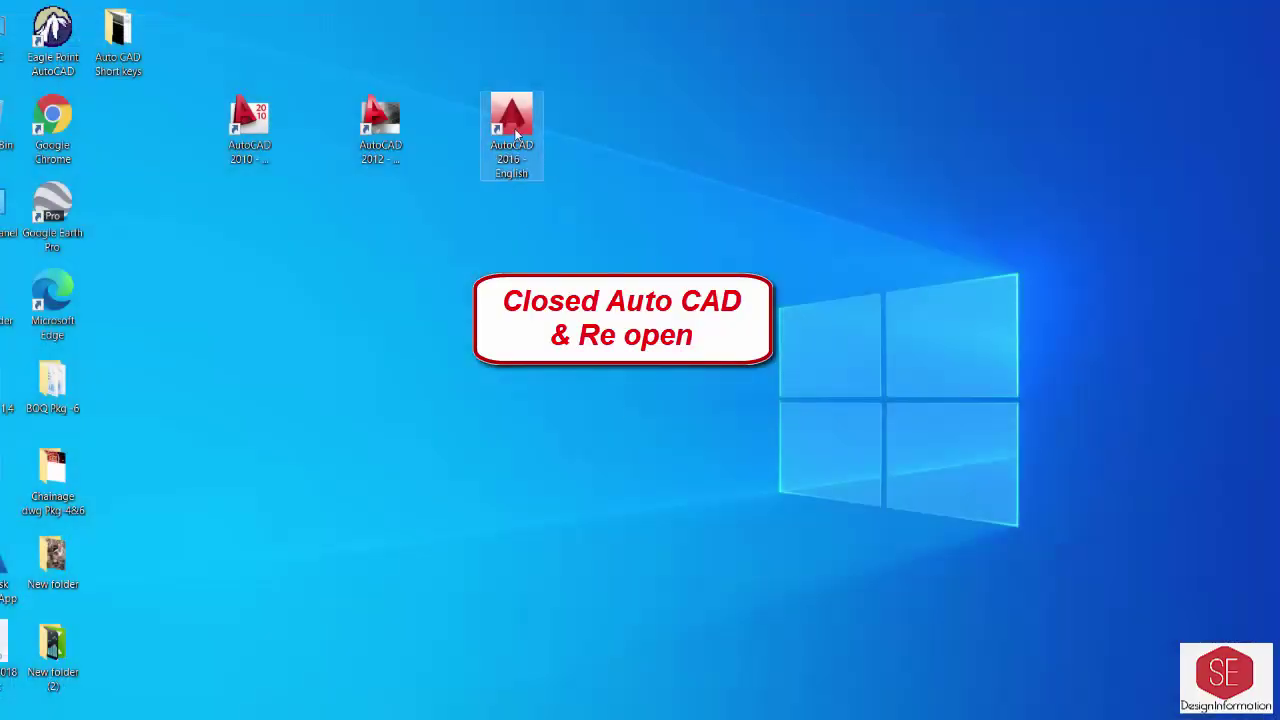
{"action": "double_click", "coordinate": [514, 128]}
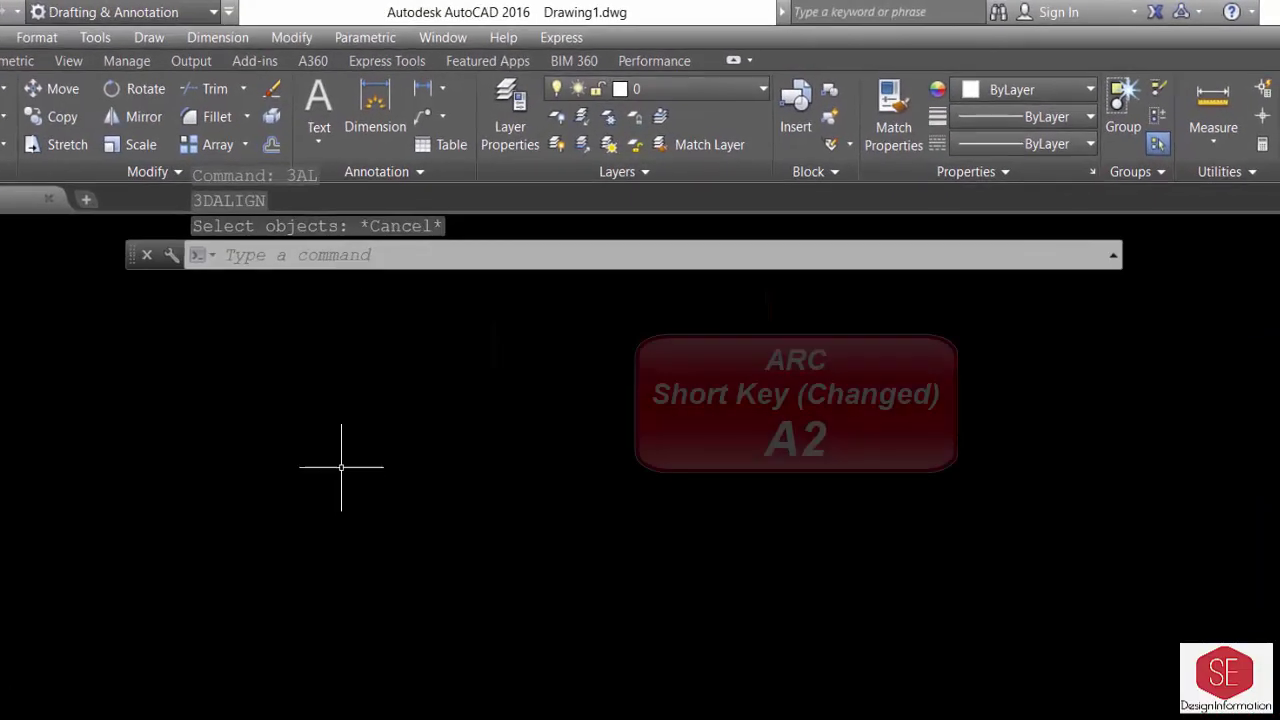
Draw a three-point arc using the new A2 alias
{"action": "type", "text": "A"}
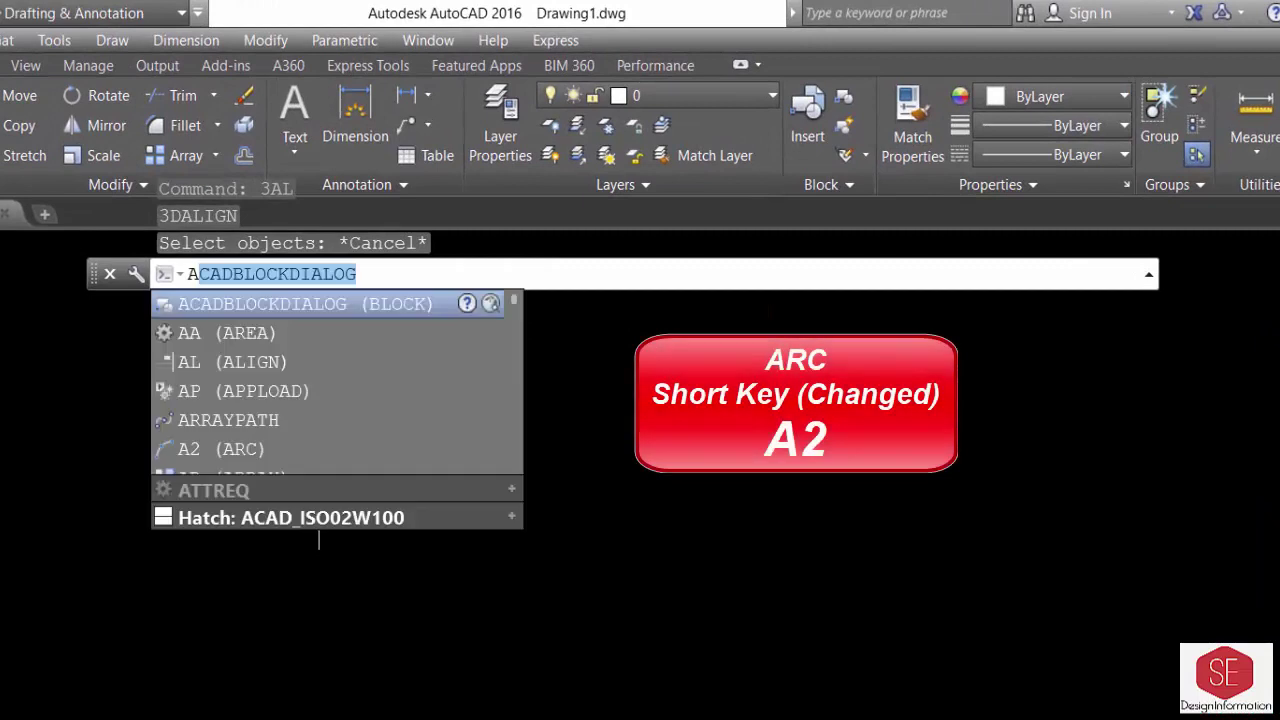
{"action": "type", "text": "2"}
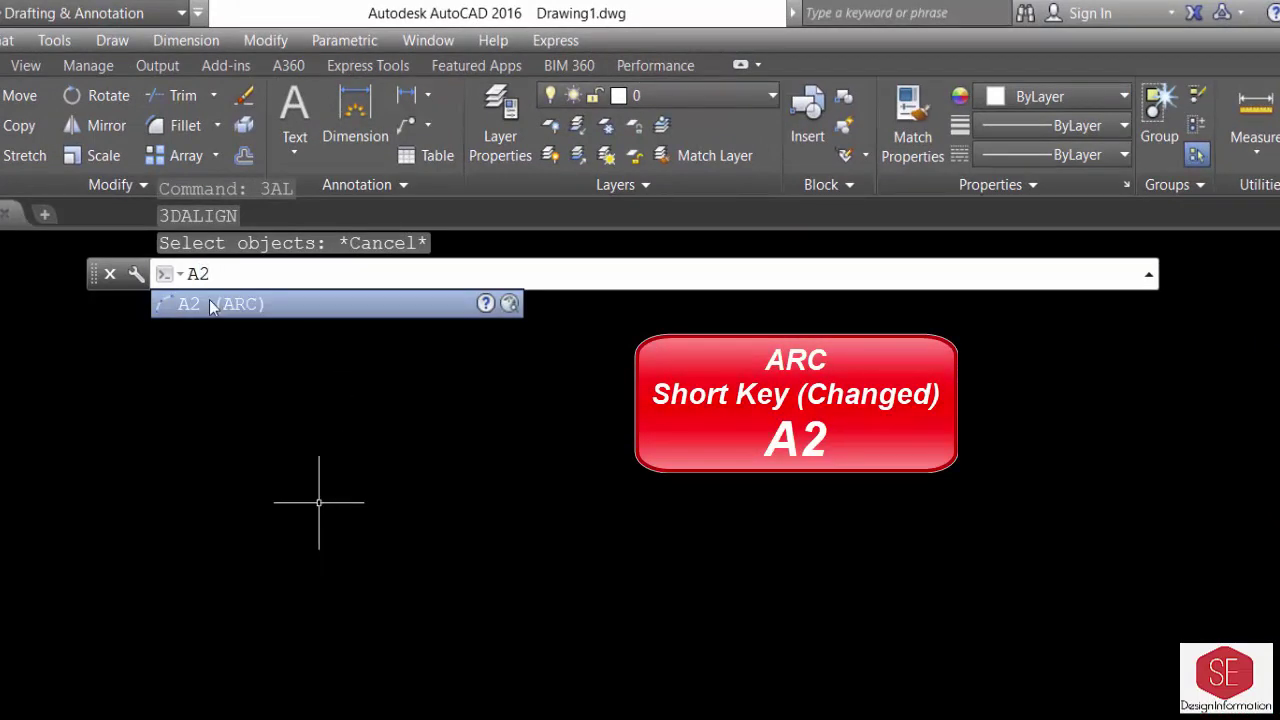
{"action": "left_click", "coordinate": [228, 301]}
{"action": "left_click", "coordinate": [79, 550]}
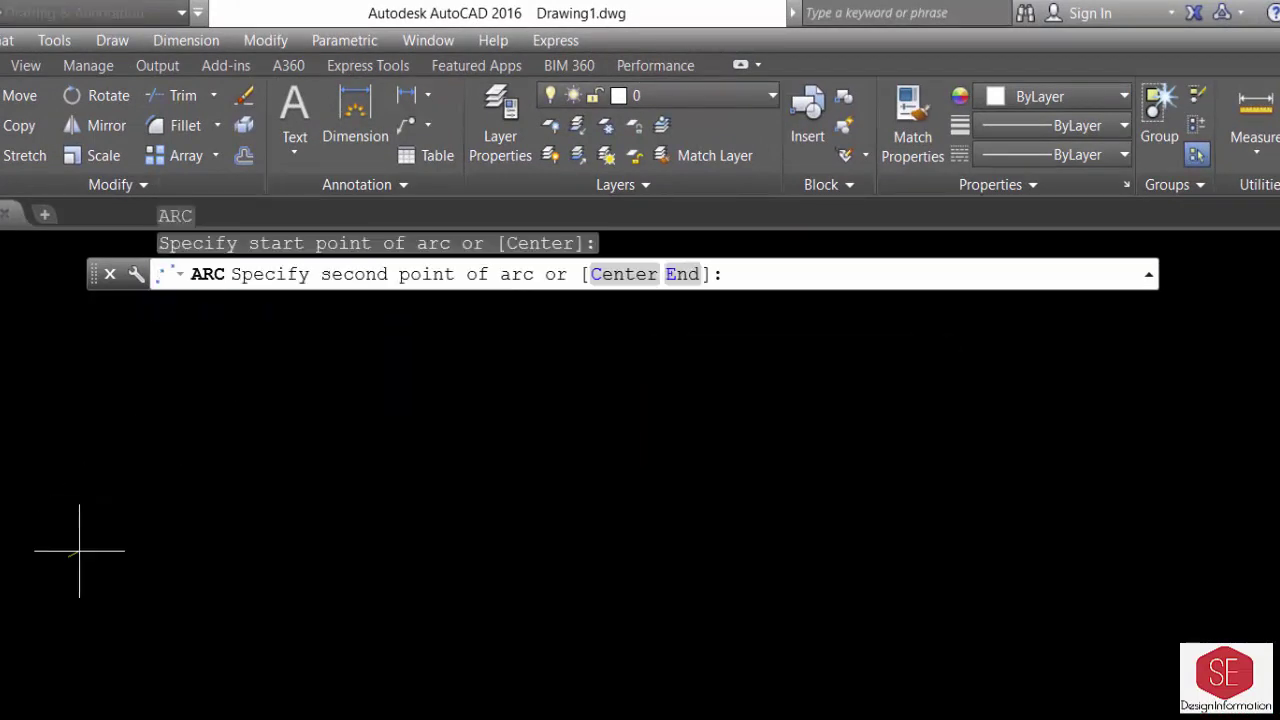
{"action": "left_click", "coordinate": [340, 400]}
{"action": "left_click", "coordinate": [750, 492]}
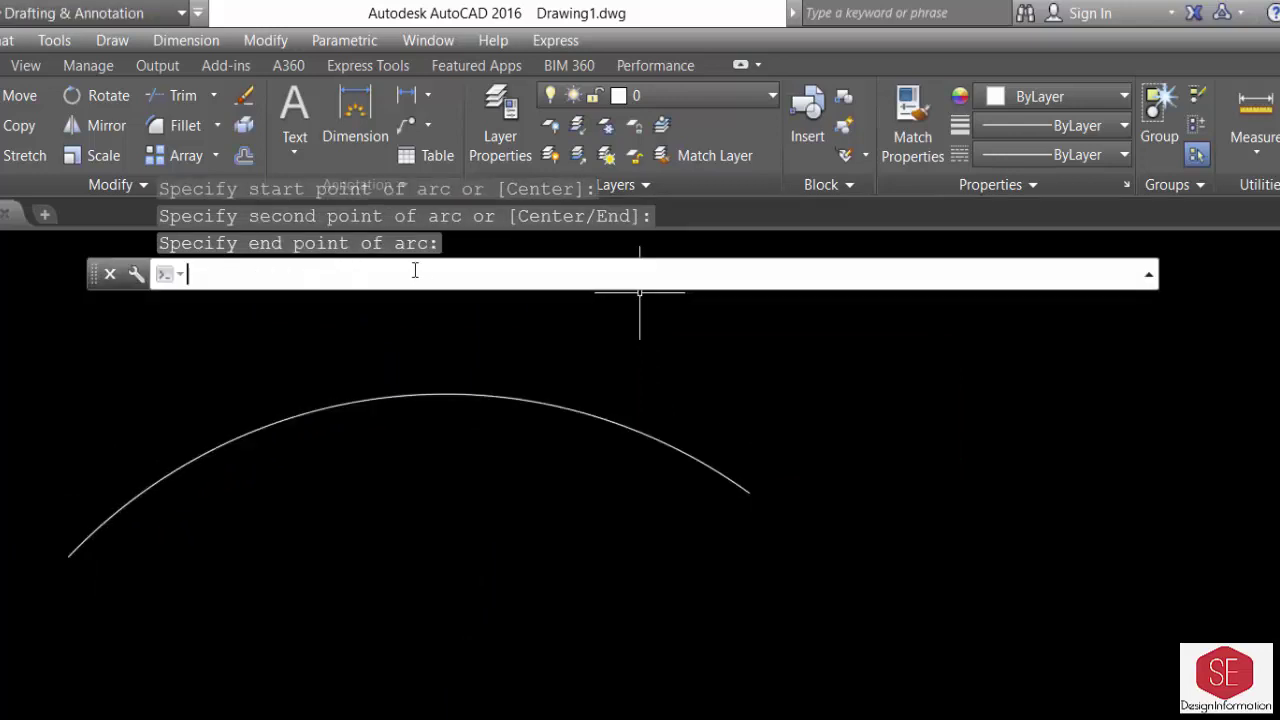
Run BOUNDARY with the B2 alias and close the Boundary Creation window
{"action": "type", "text": "B"}
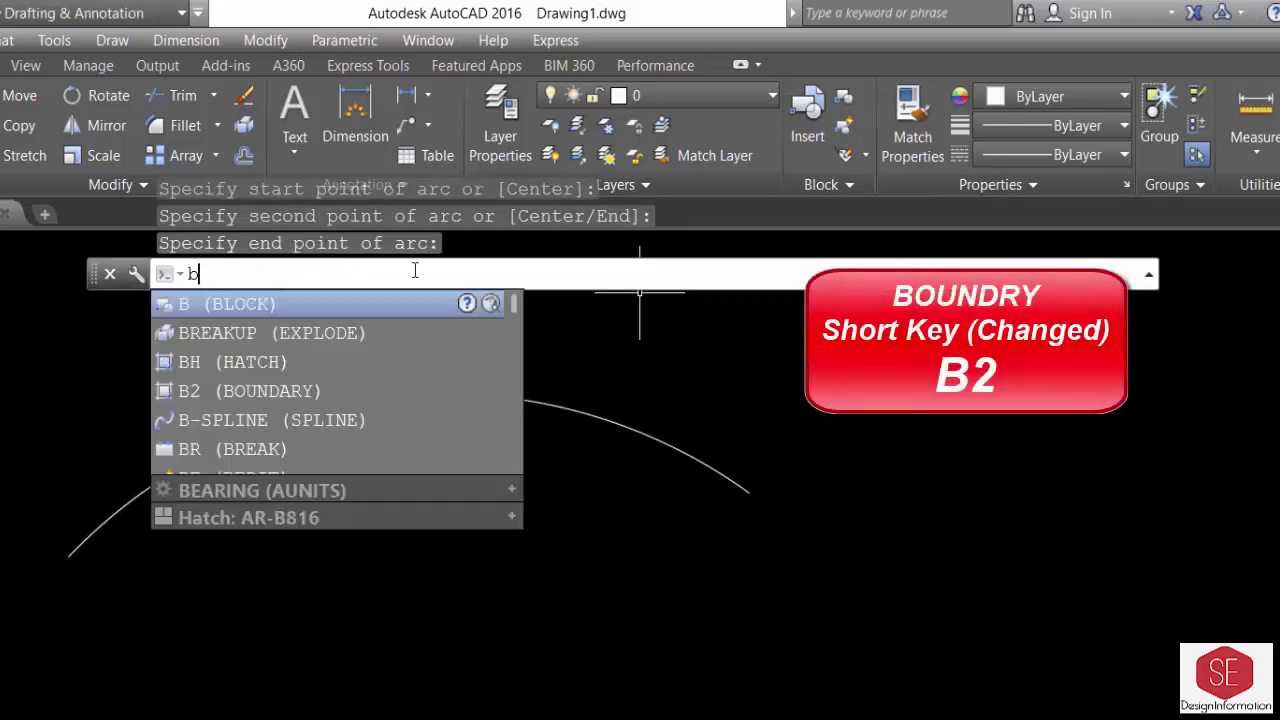
{"action": "type", "text": "2"}
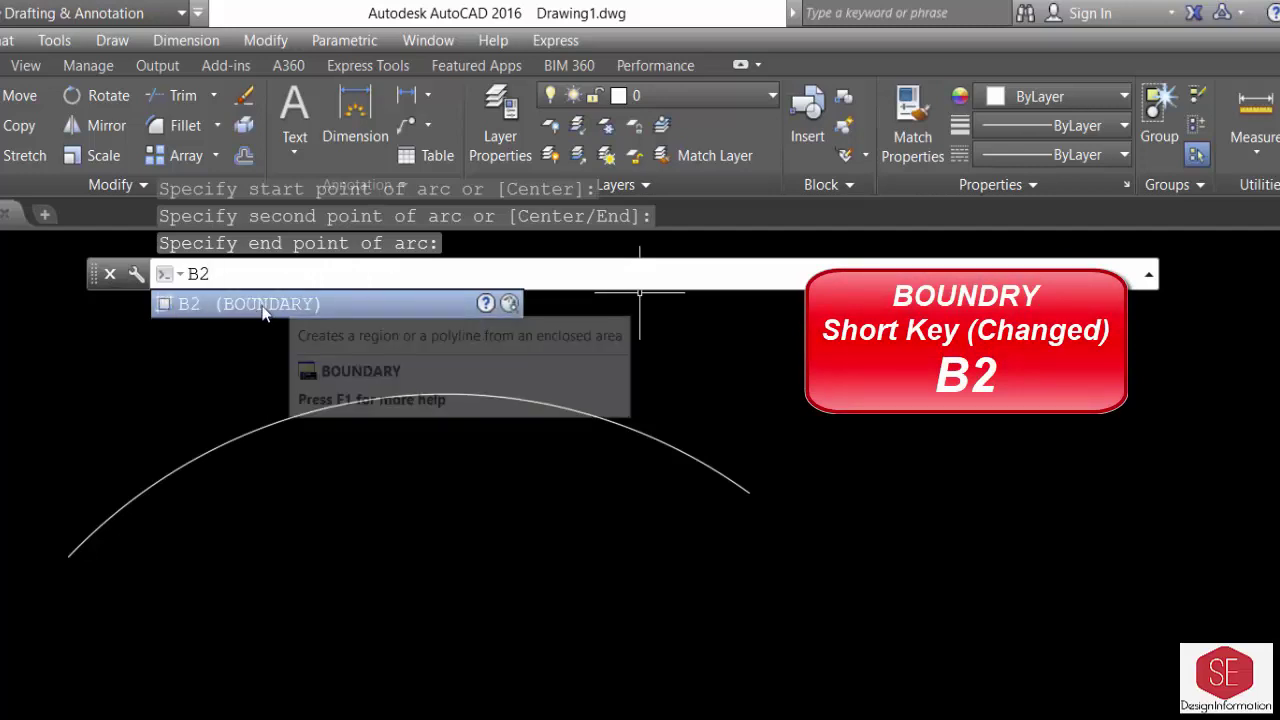
{"action": "left_click", "coordinate": [287, 306]}
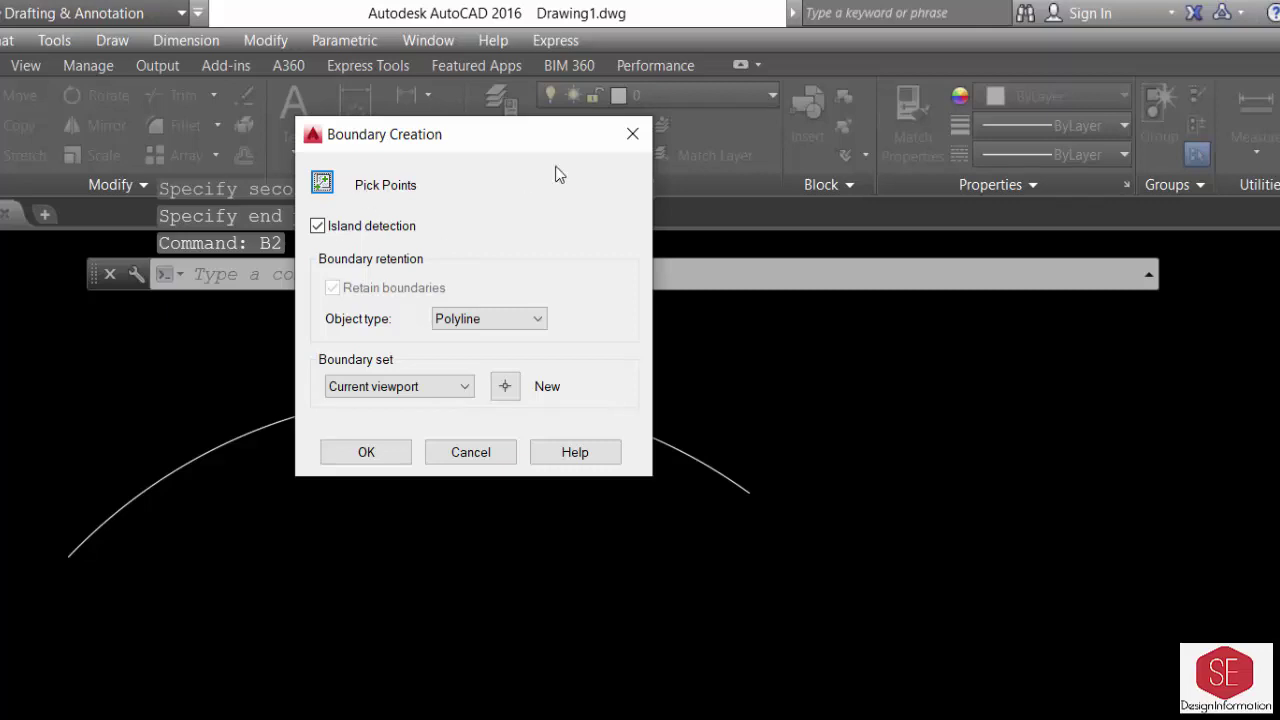
{"action": "left_click", "coordinate": [631, 137]}
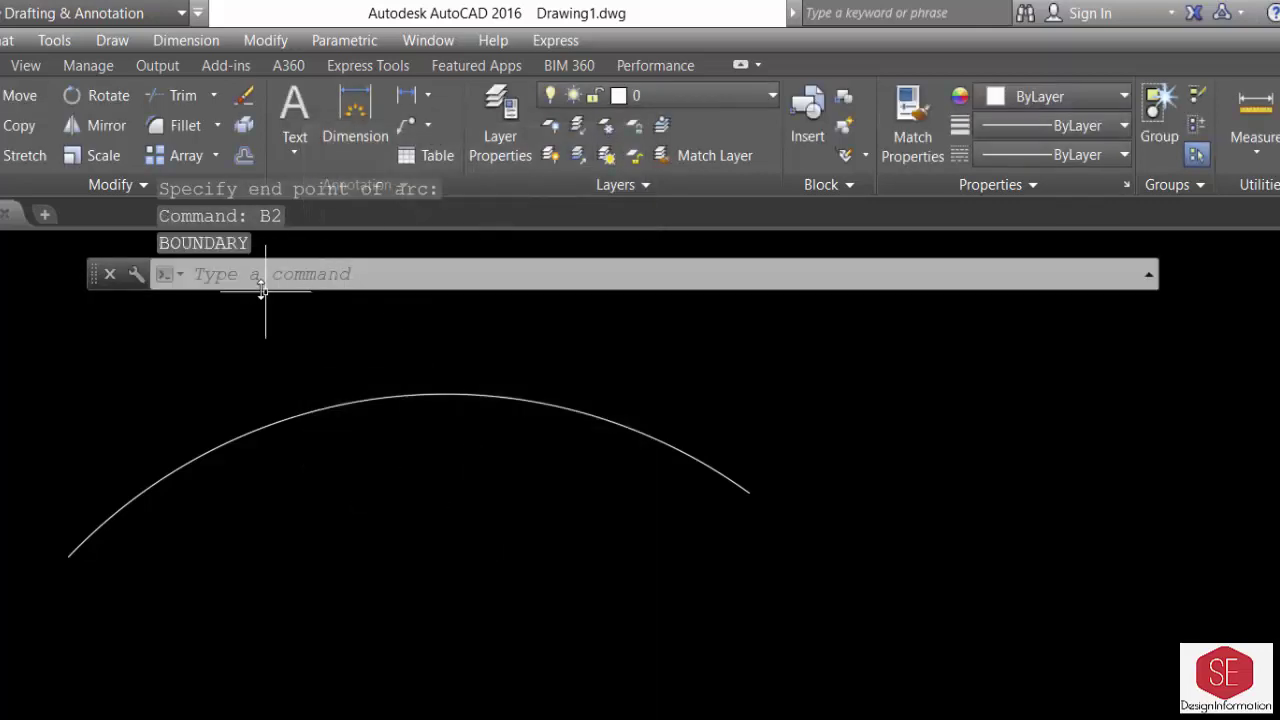
Draw a three-segment line with the new L4 alias
{"action": "type", "text": "L4"}
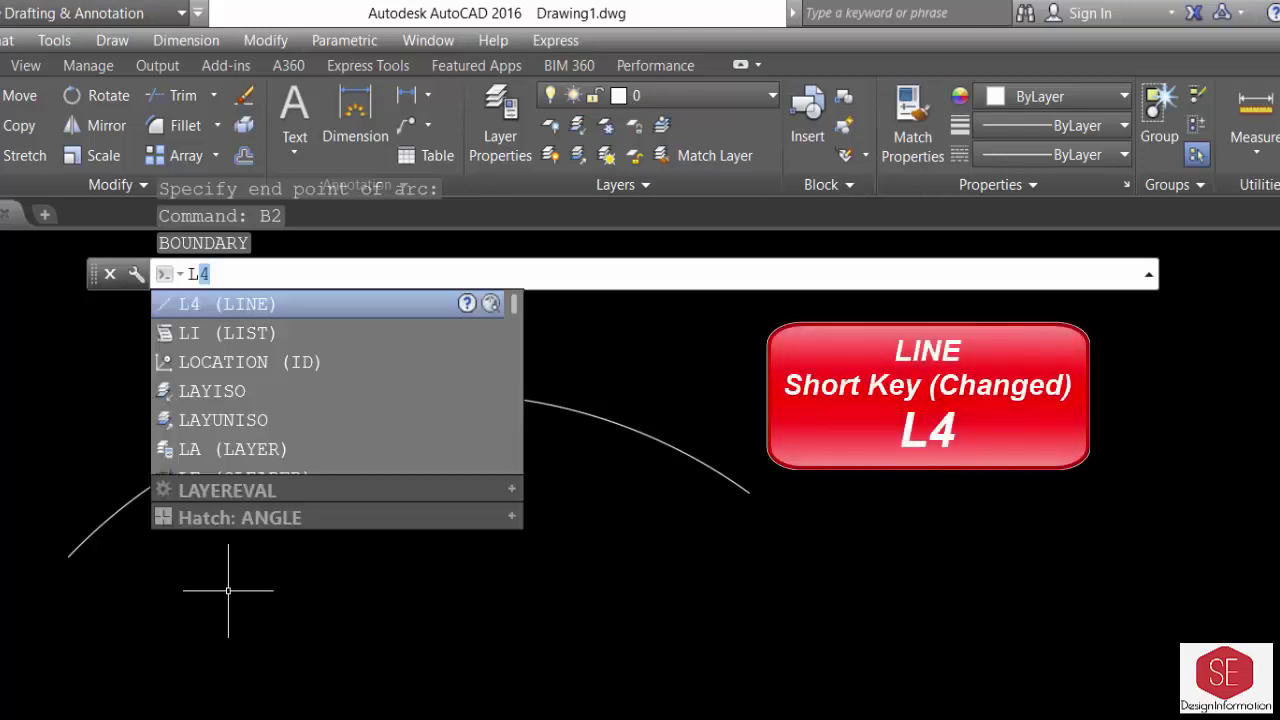
{"action": "type", "text": "4"}
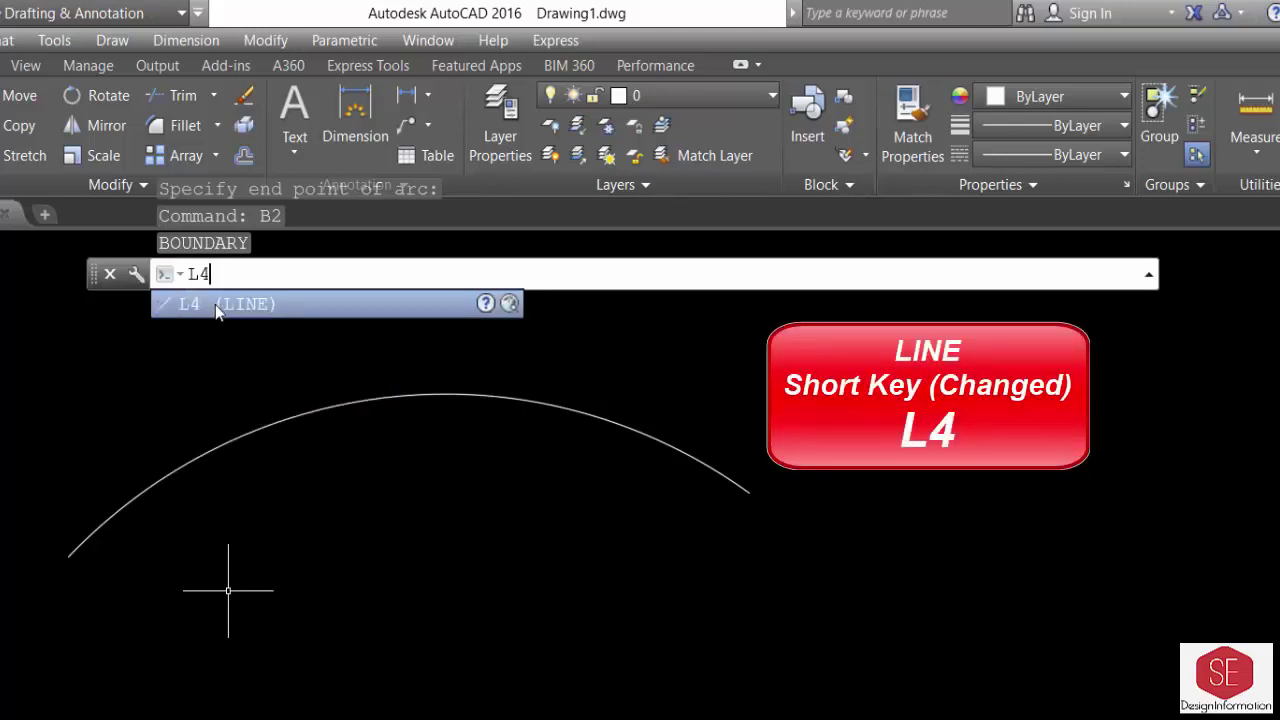
{"action": "left_click", "coordinate": [215, 304]}
{"action": "left_click", "coordinate": [307, 647]}
{"action": "left_click", "coordinate": [573, 572]}
{"action": "left_click", "coordinate": [716, 692]}
{"action": "left_click", "coordinate": [890, 608]}
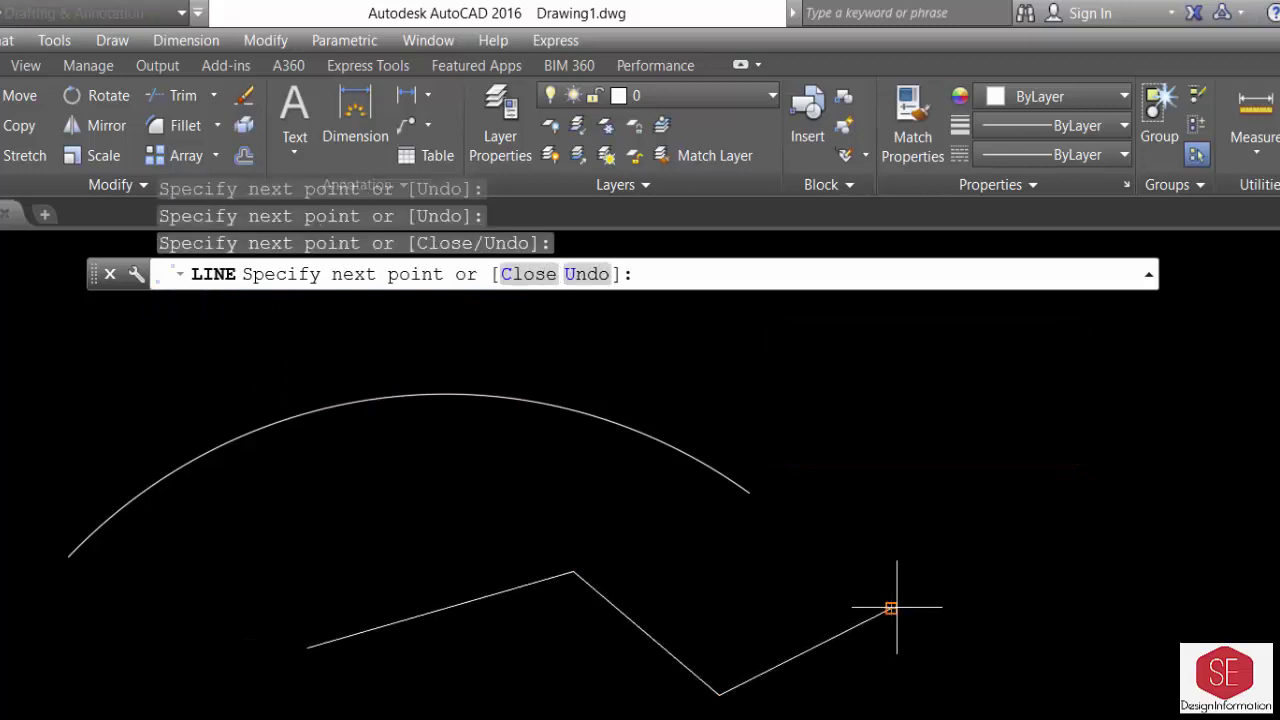
{"action": "key", "text": "Escape"}
{"action": "key", "text": "Return"}
{"action": "key", "text": "Escape"}
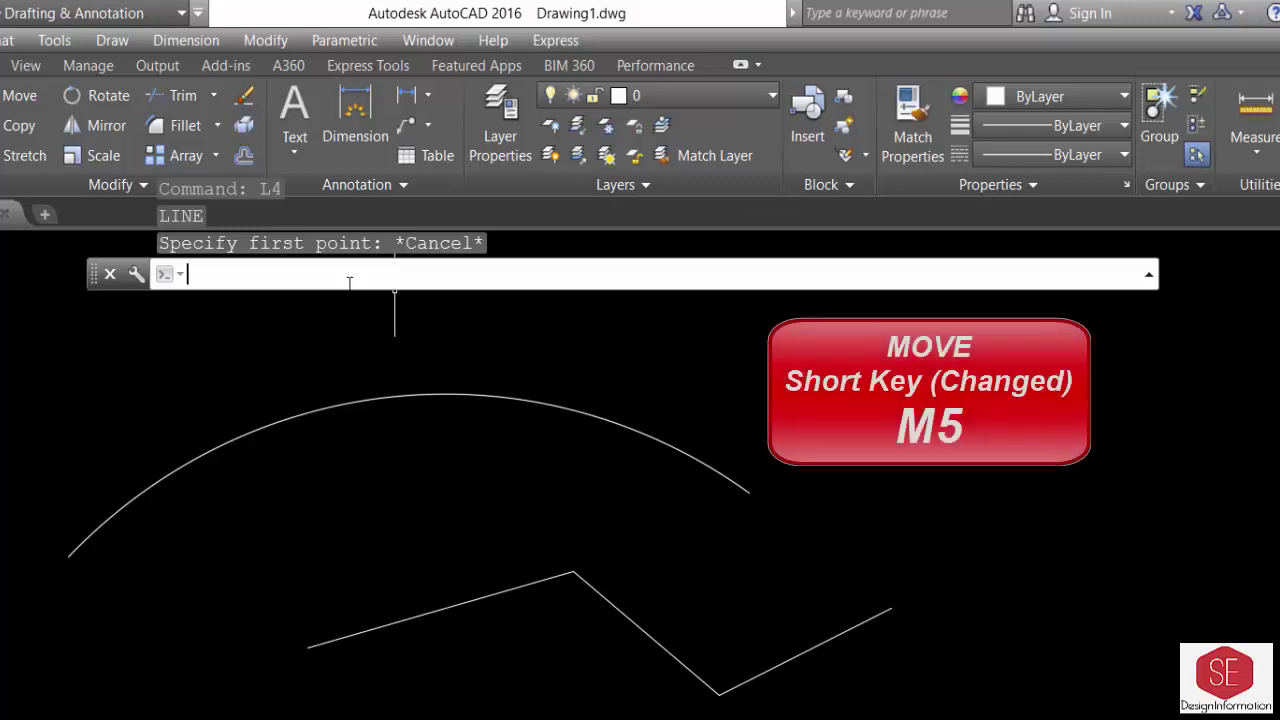
Use the M5 alias to move the lower-left line segment upward
{"action": "type", "text": "M55"}
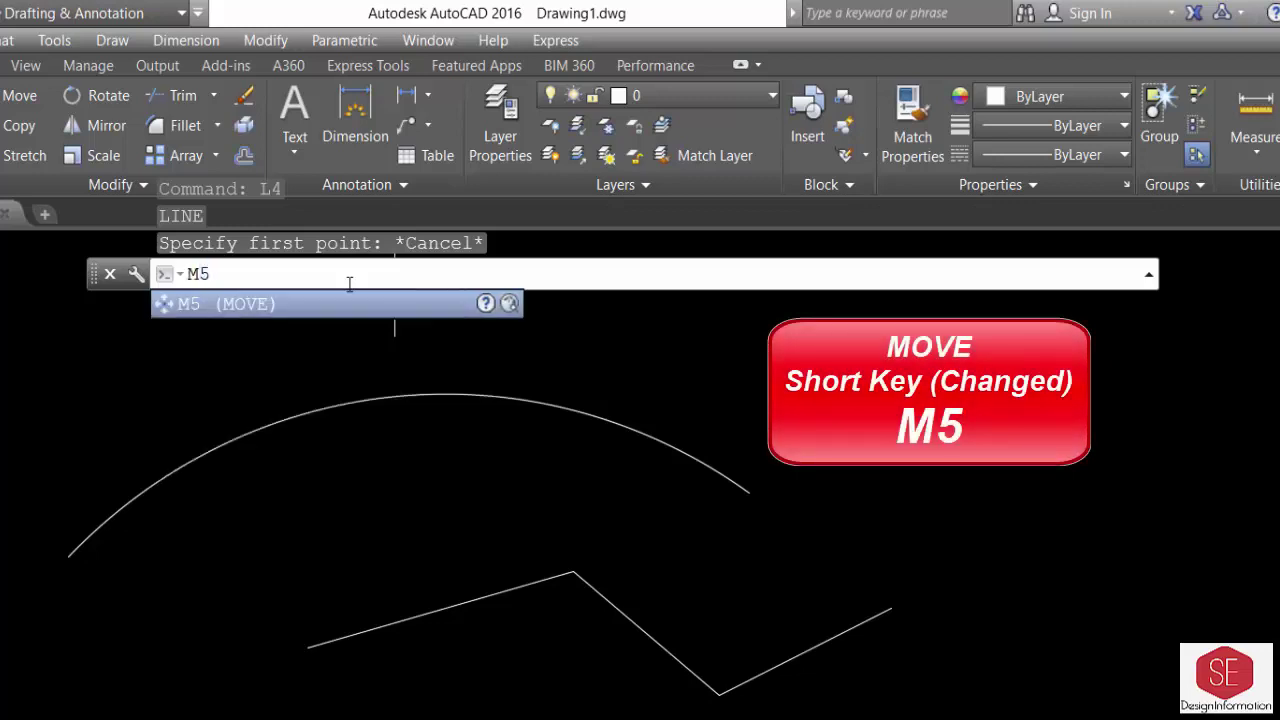
{"action": "left_click", "coordinate": [240, 307]}
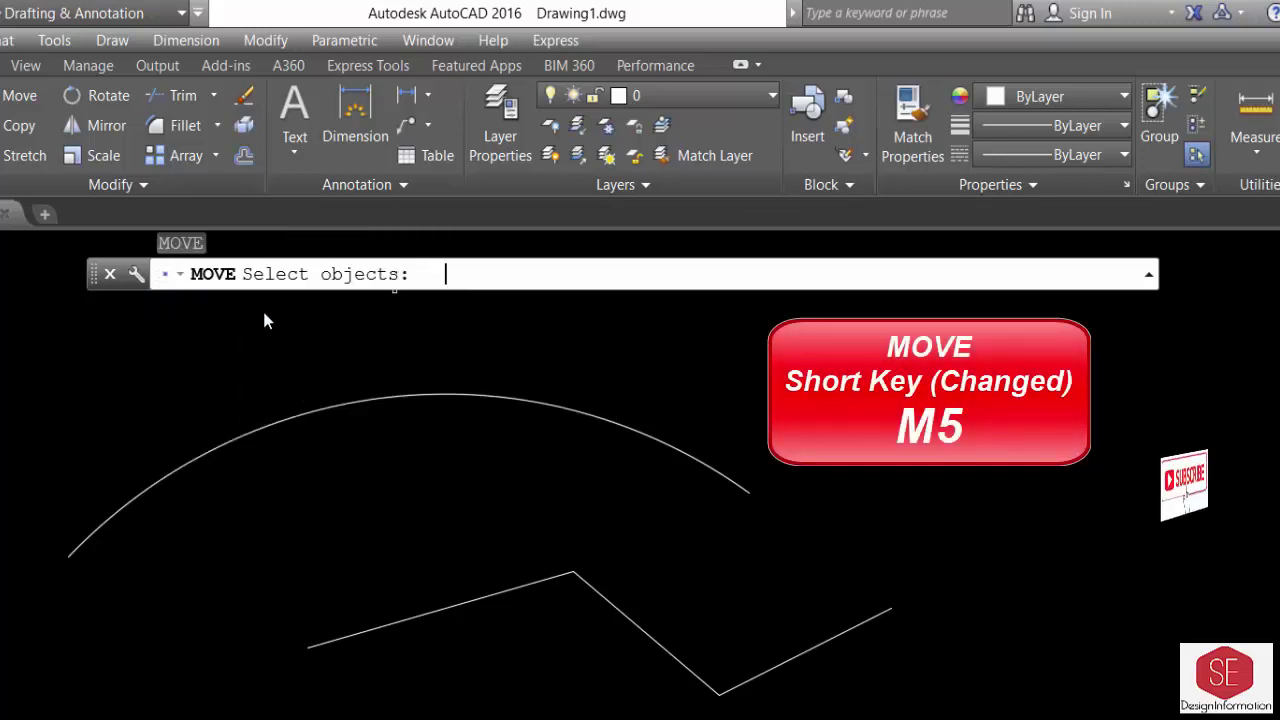
{"action": "left_click", "coordinate": [482, 600]}
{"action": "key", "text": "Return"}
{"action": "left_click", "coordinate": [503, 662]}
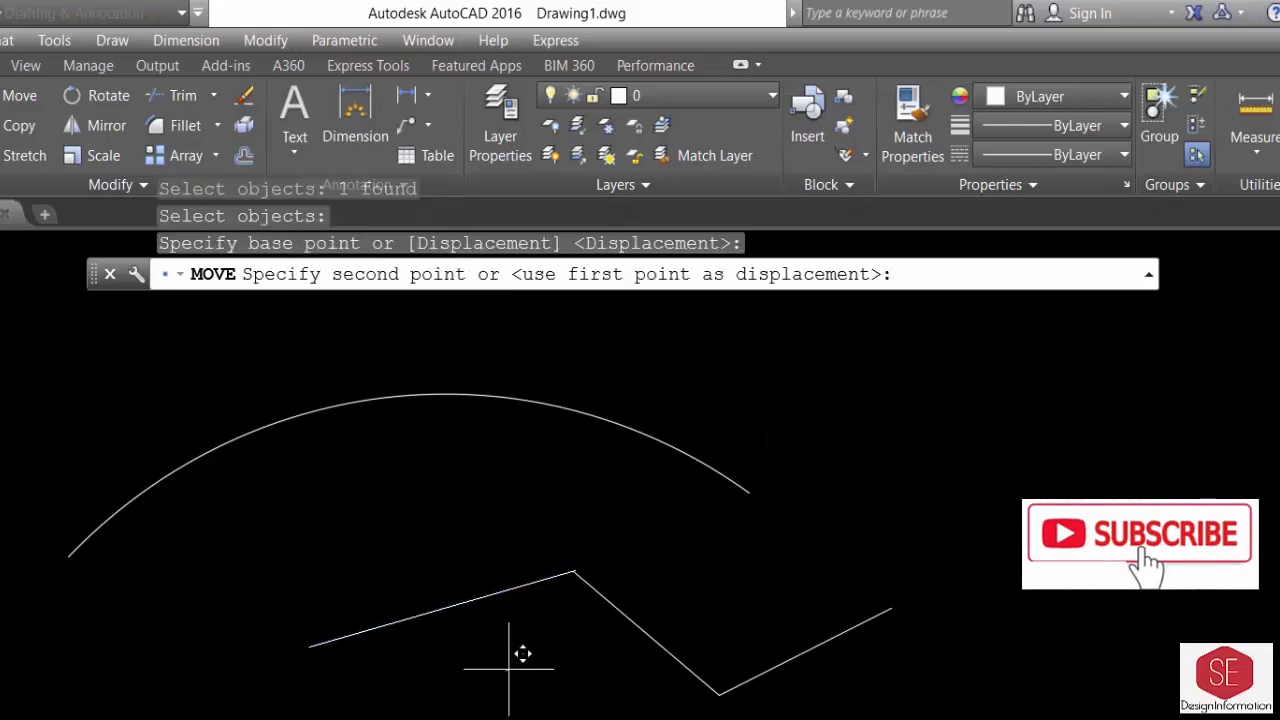
{"action": "left_click", "coordinate": [503, 591]}
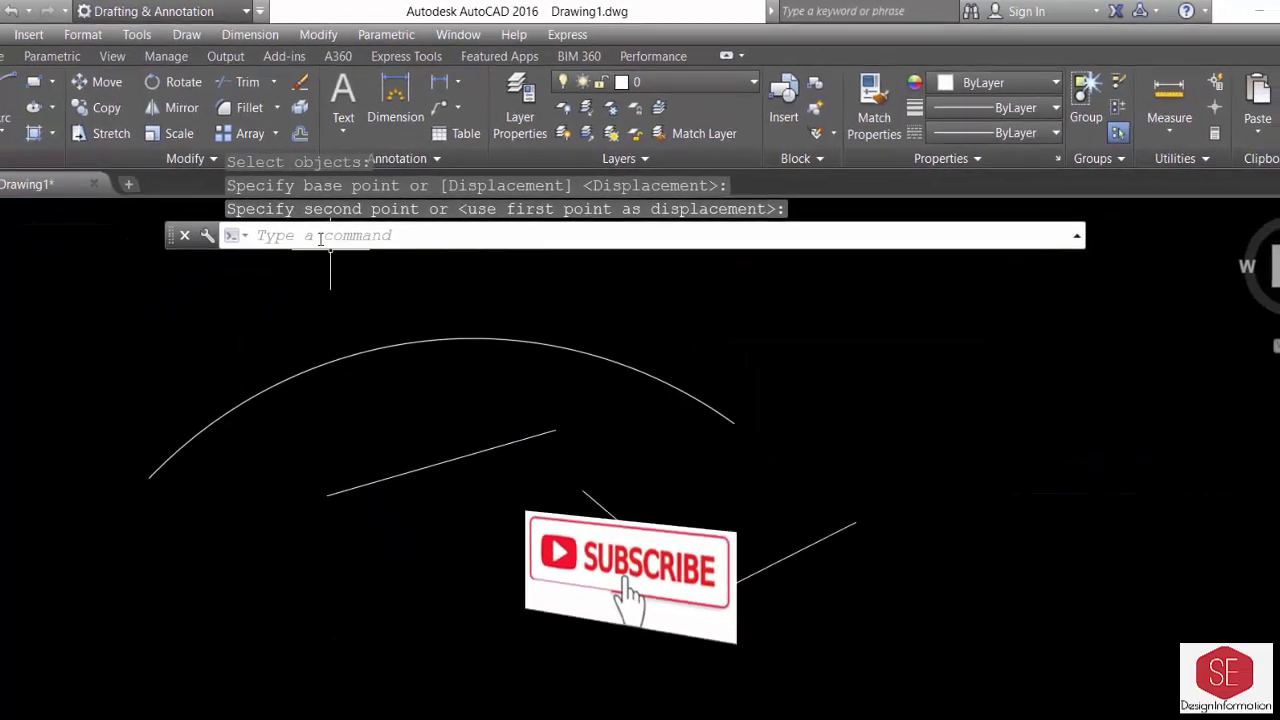
Draw a five-vertex zigzag polyline with the PL8 alias
{"action": "type", "text": "PL"}
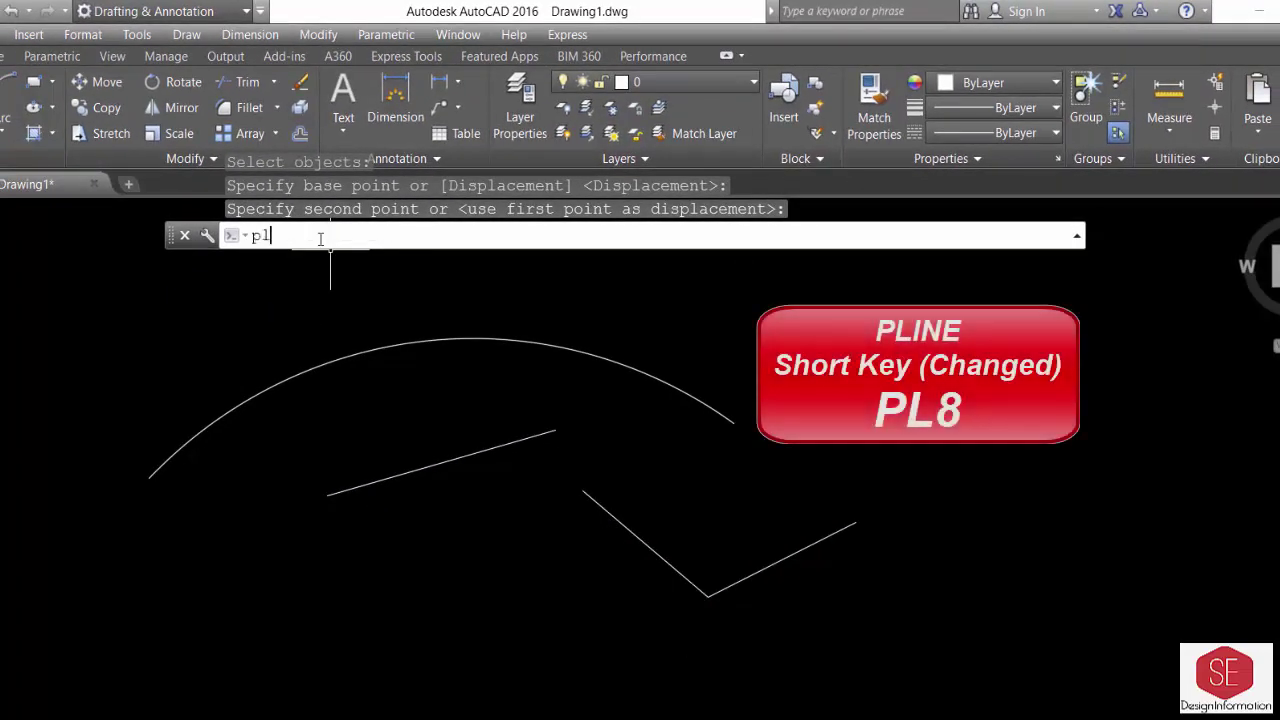
{"action": "type", "text": "8"}
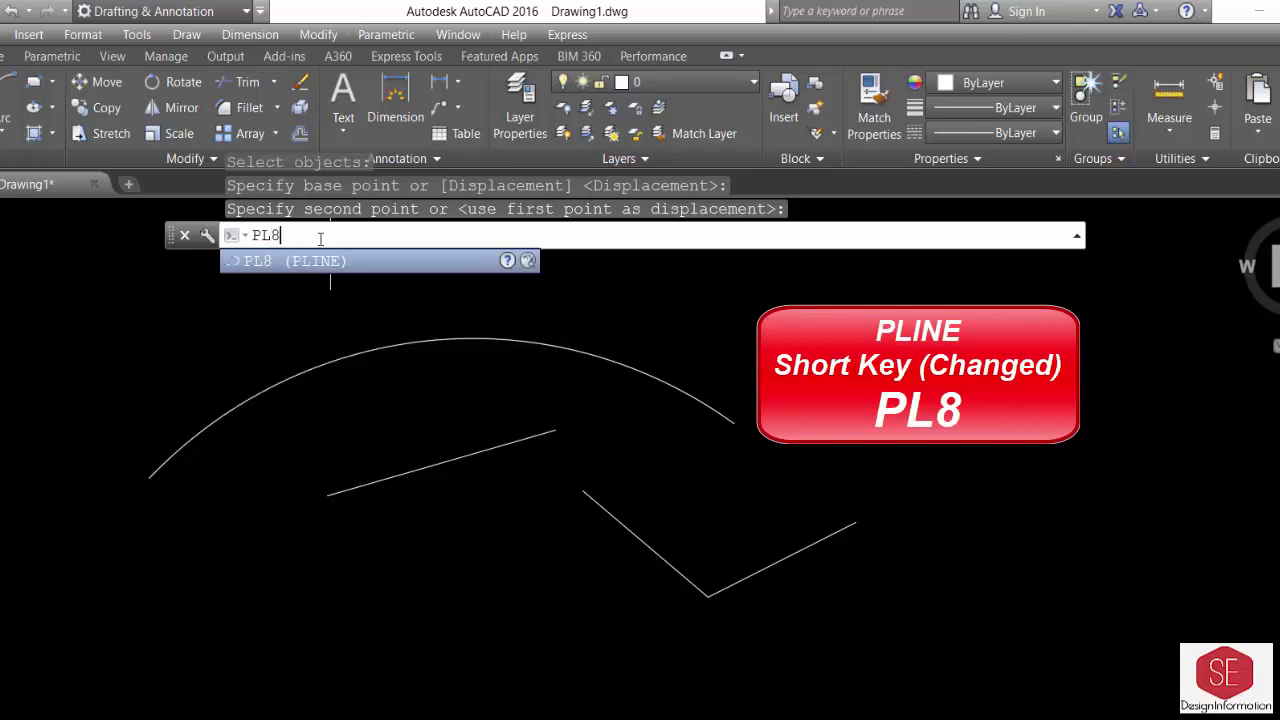
{"action": "key", "text": "Return"}
{"action": "left_click", "coordinate": [85, 630]}
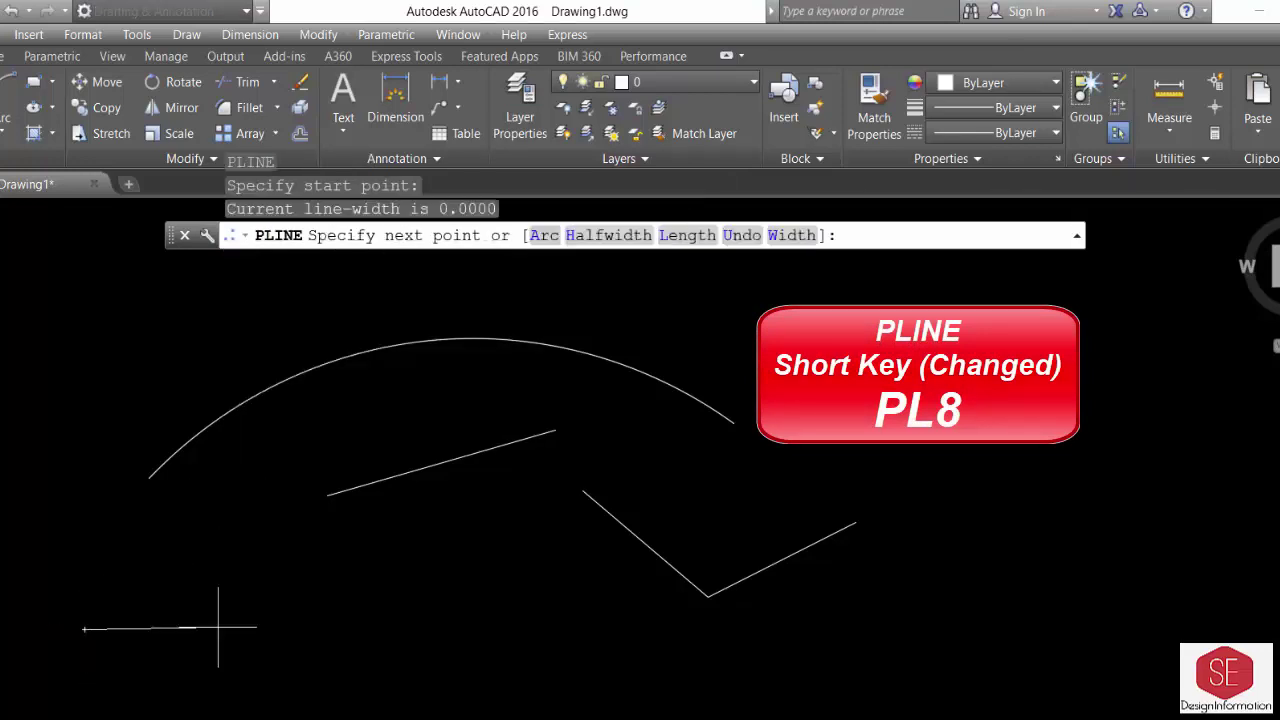
{"action": "left_click", "coordinate": [323, 700]}
{"action": "left_click", "coordinate": [431, 607]}
{"action": "left_click", "coordinate": [578, 651]}
{"action": "left_click", "coordinate": [868, 448]}
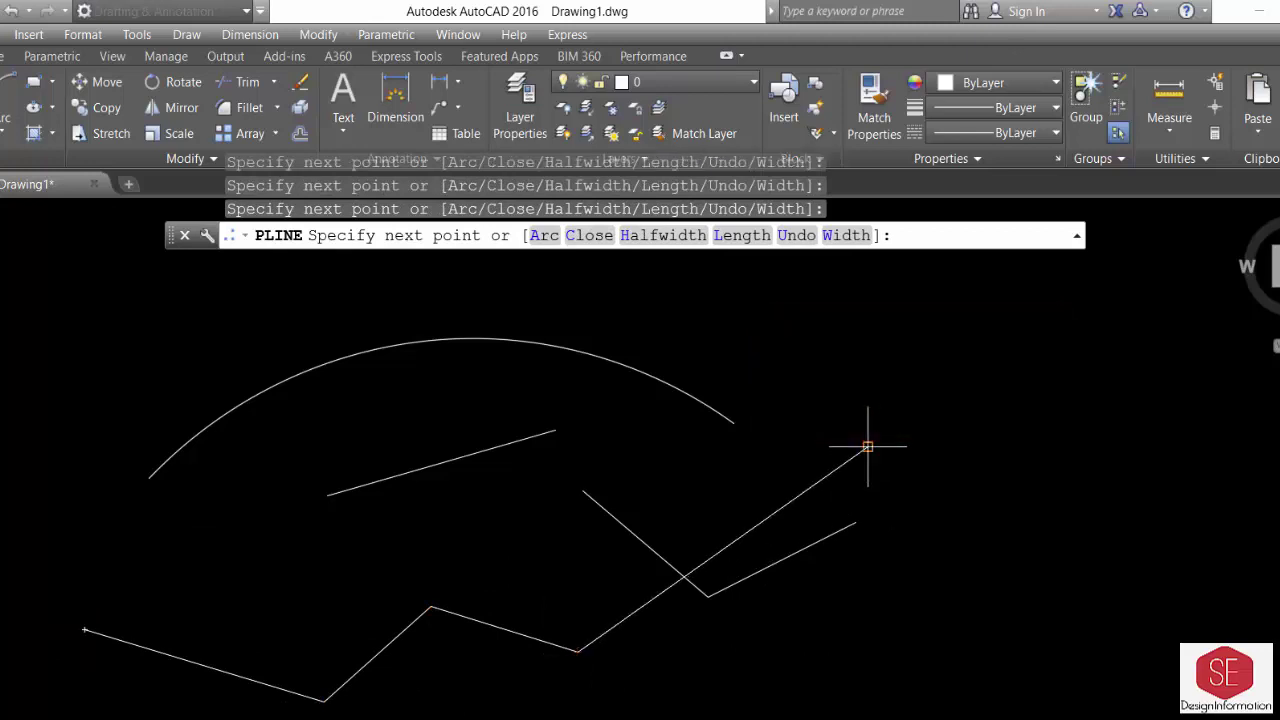
{"action": "key", "text": "Escape"}
{"action": "left_click", "coordinate": [804, 492]}
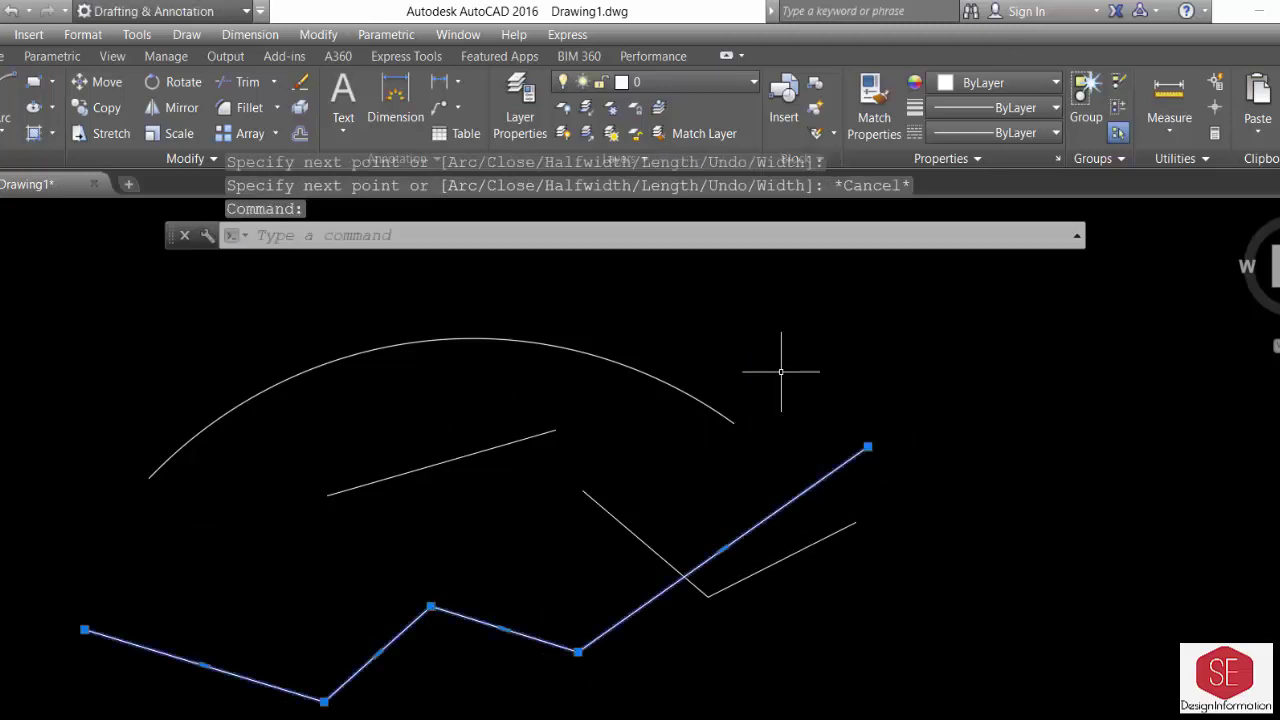
{"action": "key", "text": "Escape"}
Place a point above the arc with the PO9 alias
{"action": "type", "text": "P"}
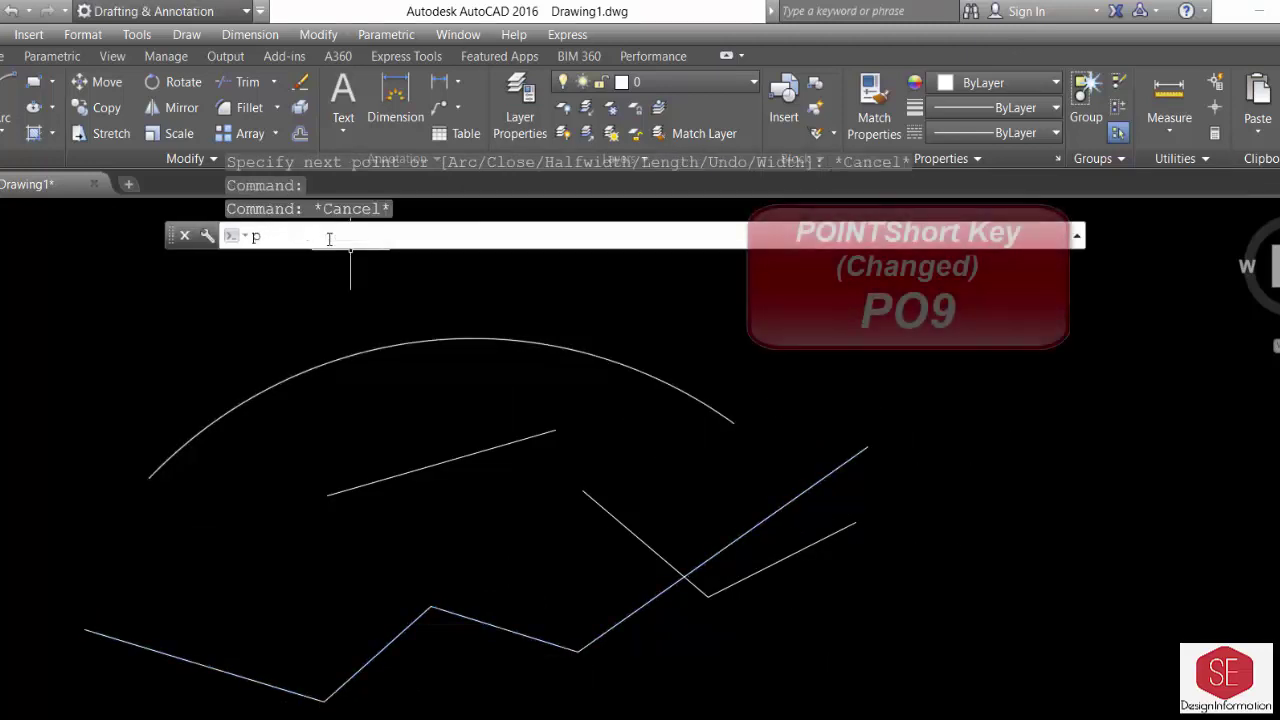
{"action": "type", "text": "O9"}
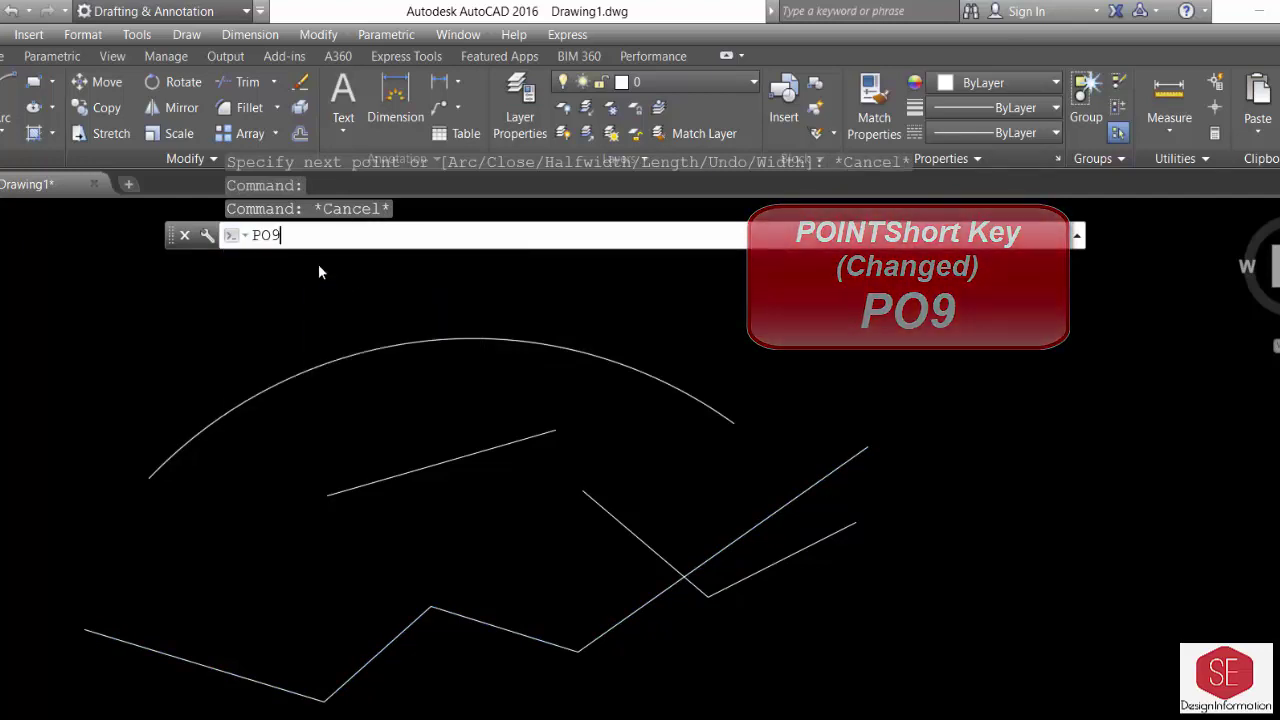
{"action": "key", "text": "Return"}
{"action": "left_click", "coordinate": [294, 298]}
{"action": "left_click", "coordinate": [314, 272]}
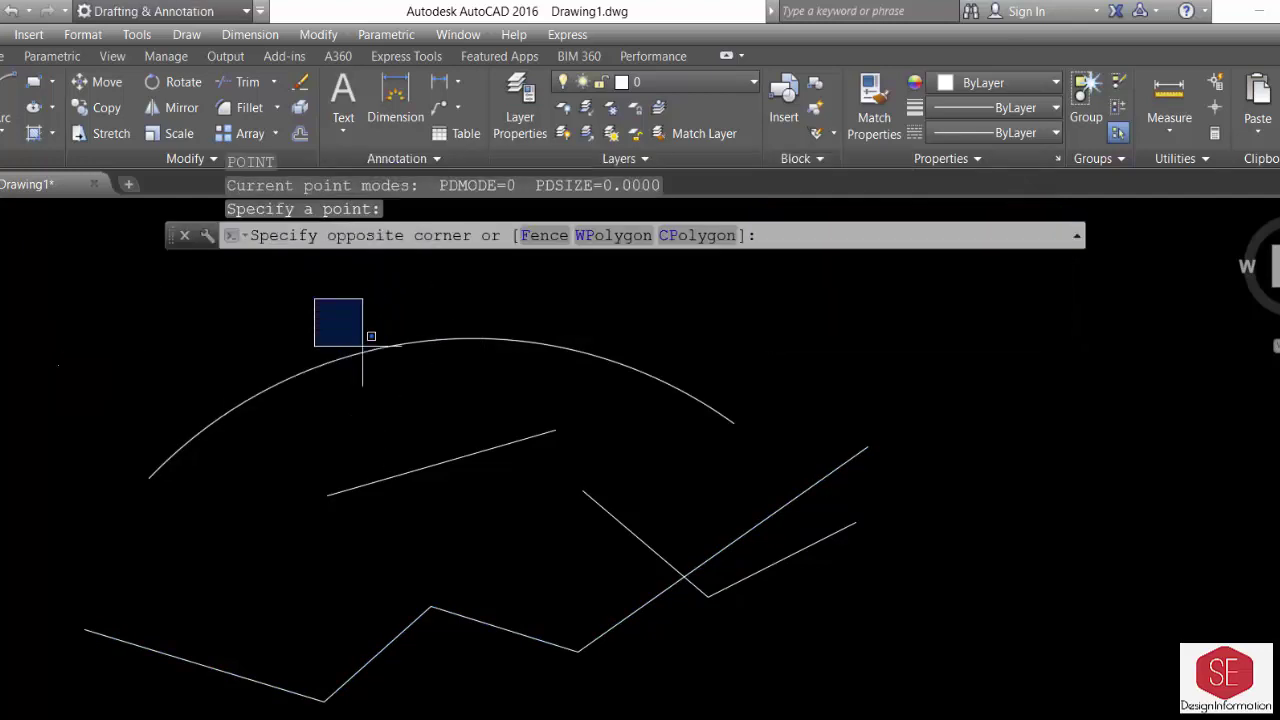
{"action": "type", "text": "v"}
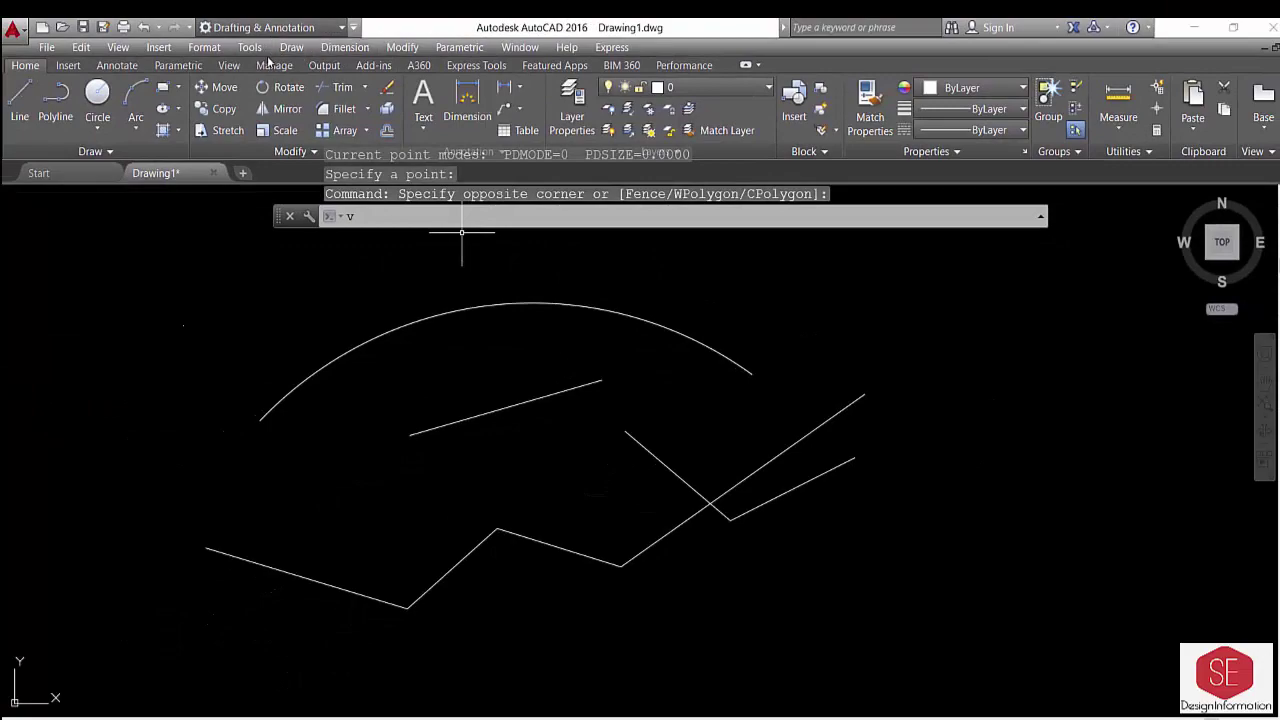
Open acad.pgp in Notepad from AutoCAD's Customize menu and scroll down the alias list
{"action": "left_click", "coordinate": [250, 47]}
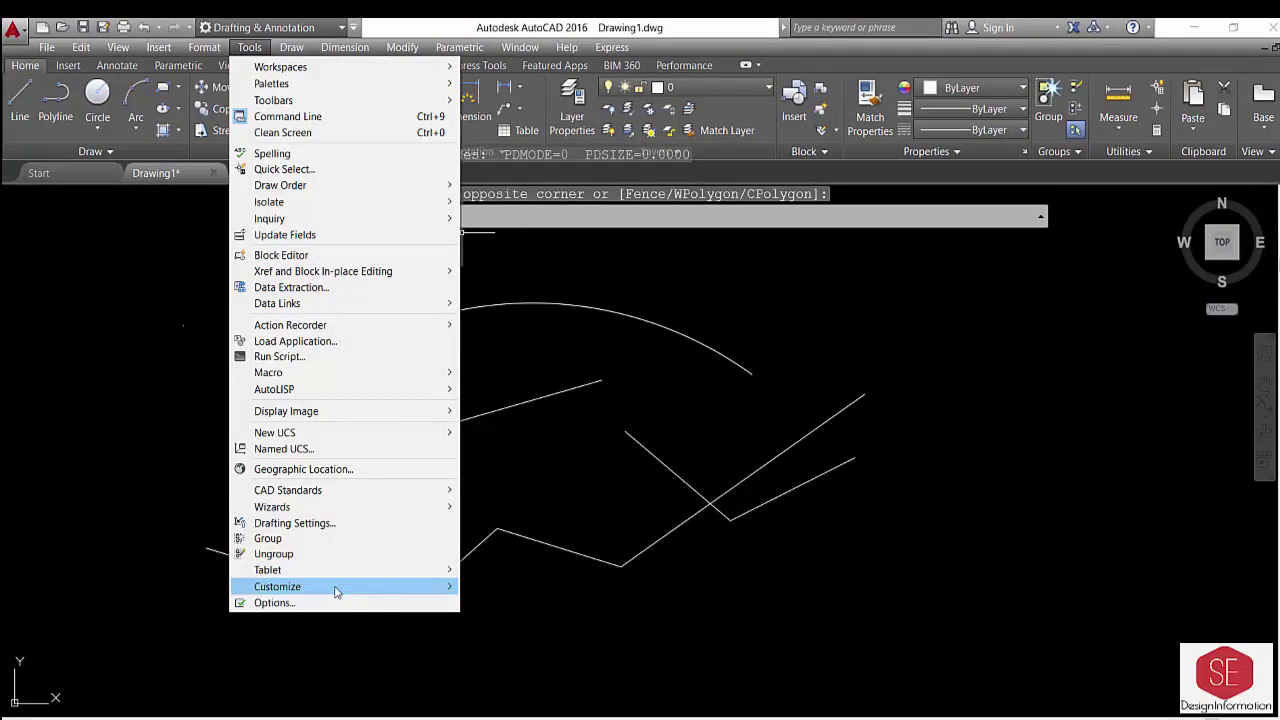
{"action": "mouse_move", "coordinate": [277, 586]}
{"action": "left_click", "coordinate": [502, 656]}
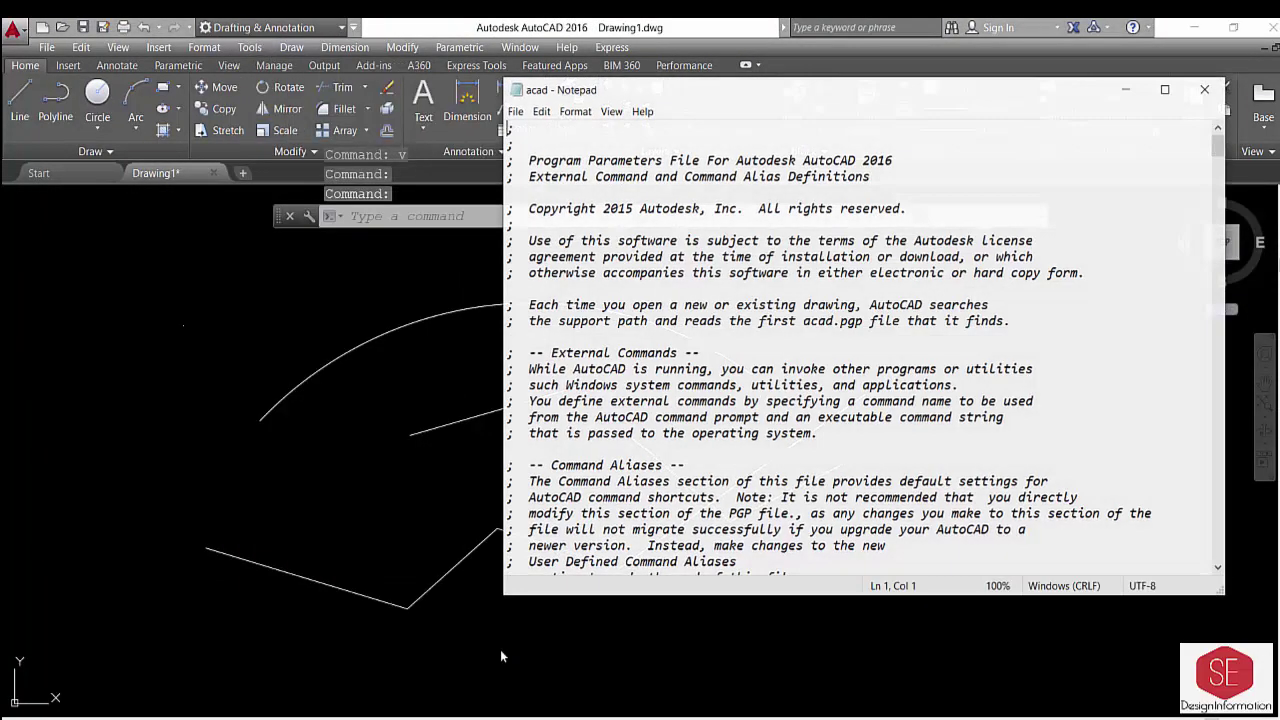
{"action": "scroll", "coordinate": [751, 401], "scroll_direction": "down", "scroll_amount": 8}
{"action": "scroll", "coordinate": [751, 401], "scroll_direction": "down", "scroll_amount": 9}
{"action": "scroll", "coordinate": [751, 401], "scroll_direction": "down", "scroll_amount": 5}
{"action": "scroll", "coordinate": [751, 401], "scroll_direction": "down", "scroll_amount": 9}
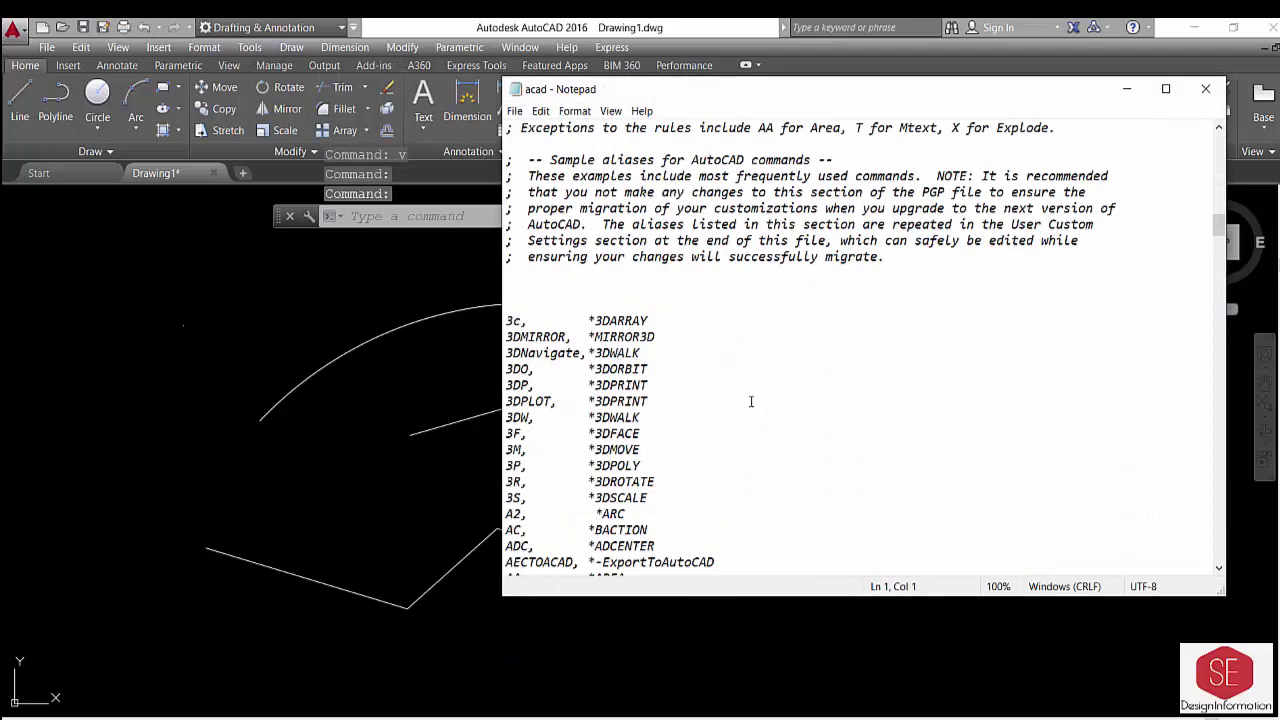
{"action": "scroll", "coordinate": [751, 401], "scroll_direction": "down", "scroll_amount": 5}
Highlight the BACTION and -AR alias entries, then scroll further through the aliases
{"action": "left_click_drag", "start_coordinate": [533, 287], "coordinate": [508, 304]}
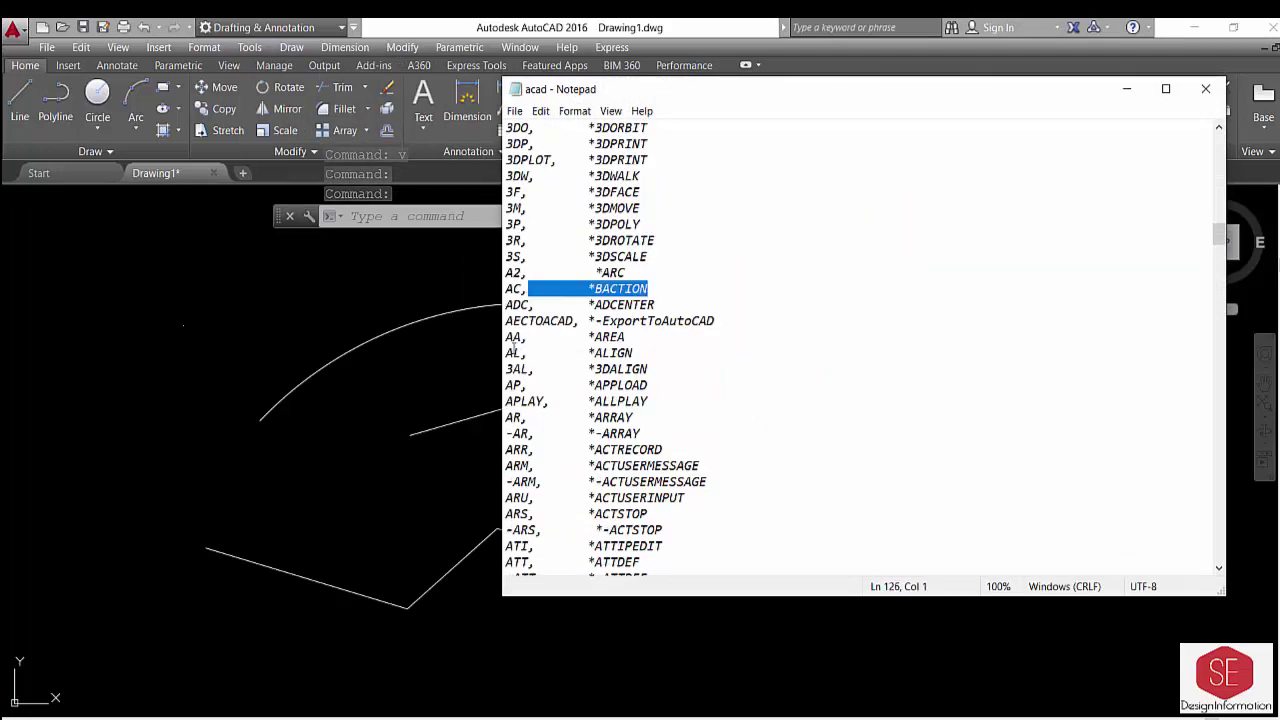
{"action": "left_click", "coordinate": [512, 352]}
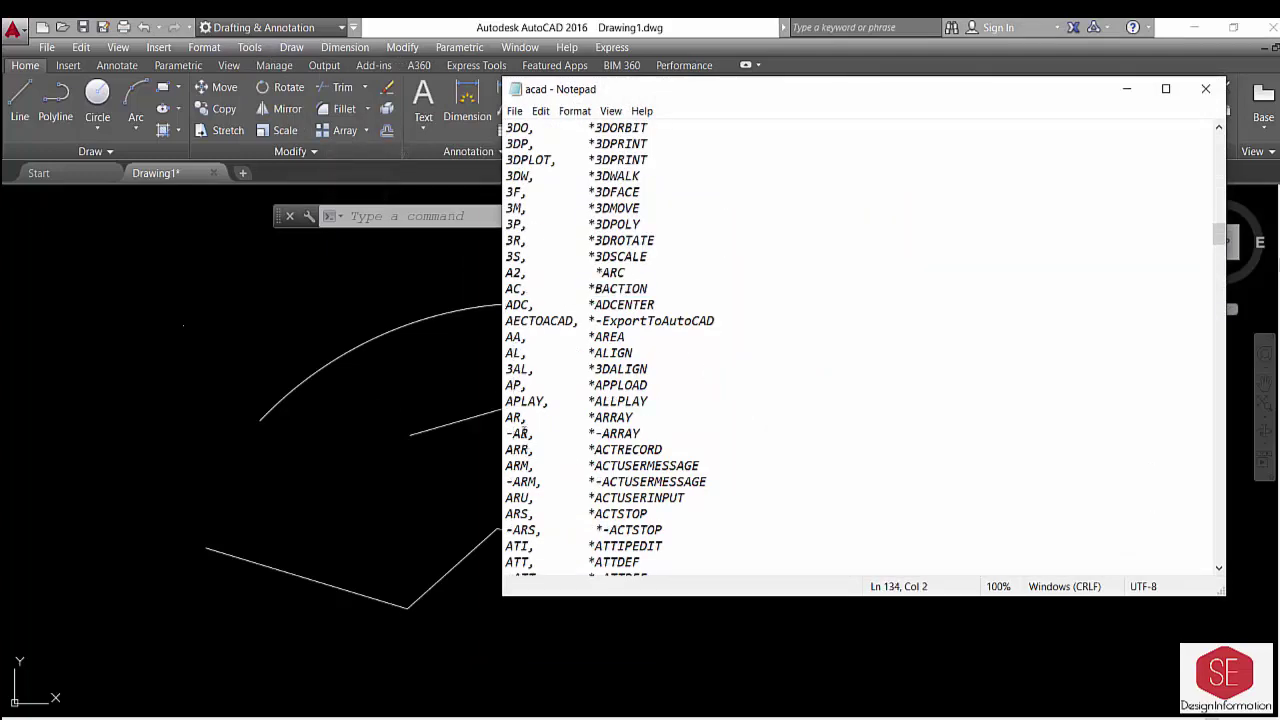
{"action": "mouse_move", "coordinate": [521, 433]}
{"action": "left_mouse_down"}
{"action": "mouse_move", "coordinate": [506, 450]}
{"action": "mouse_move", "coordinate": [532, 449]}
{"action": "mouse_move", "coordinate": [506, 466]}
{"action": "left_mouse_up"}
{"action": "left_click", "coordinate": [634, 477]}
{"action": "scroll", "coordinate": [634, 477], "scroll_direction": "down", "scroll_amount": 6}
{"action": "scroll", "coordinate": [553, 497], "scroll_direction": "down", "scroll_amount": 4}
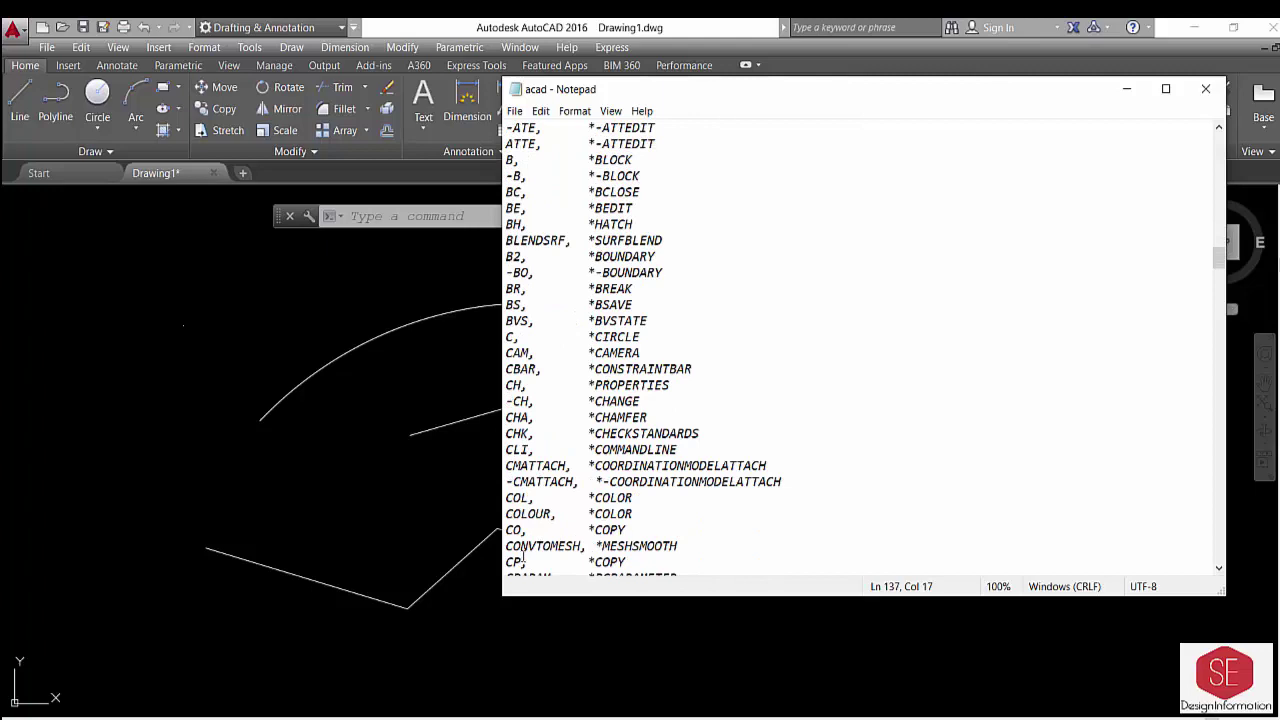
{"action": "scroll", "coordinate": [549, 269], "scroll_direction": "down", "scroll_amount": 4}
{"action": "scroll", "coordinate": [549, 381], "scroll_direction": "down", "scroll_amount": 3}
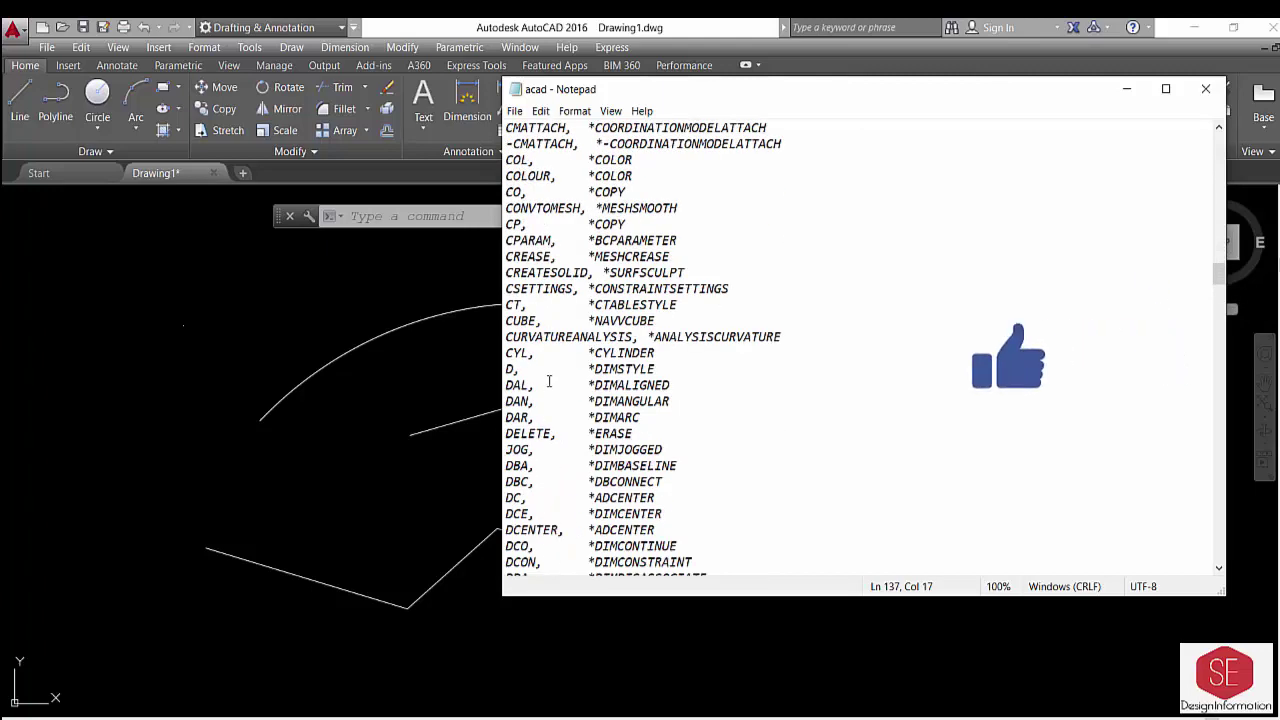